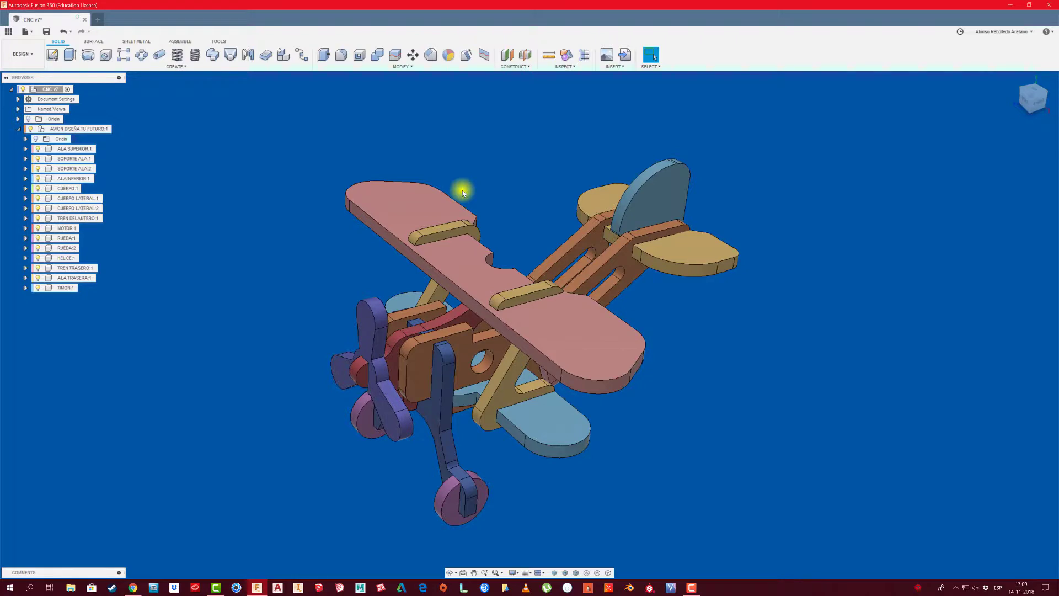
Measure the upper wing's front edge, then reposition the view of the airplane
left_click(548, 62)
left_click(403, 241)
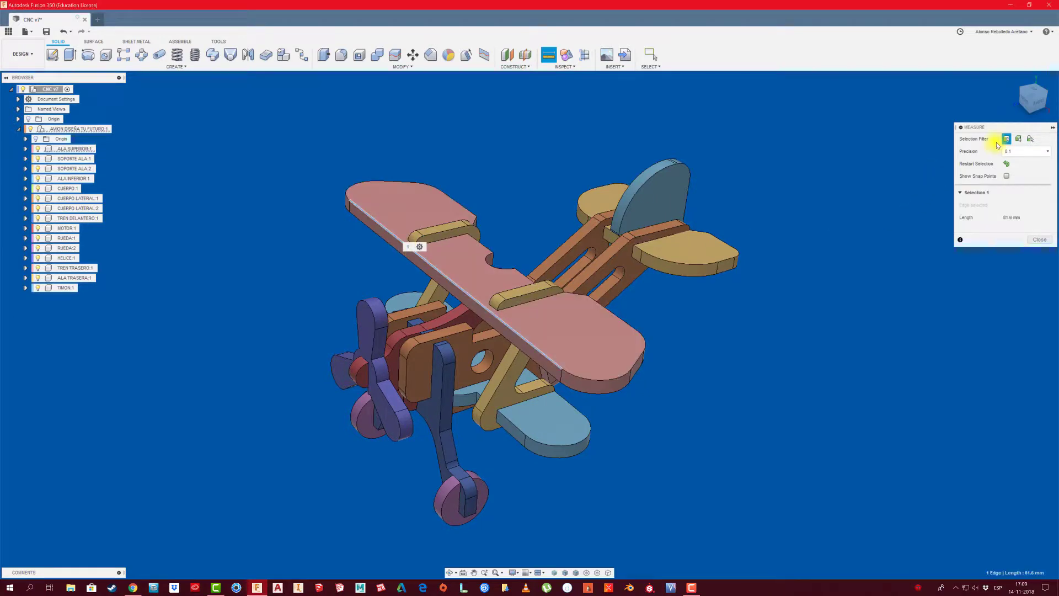
left_click_drag(993, 126, 773, 106)
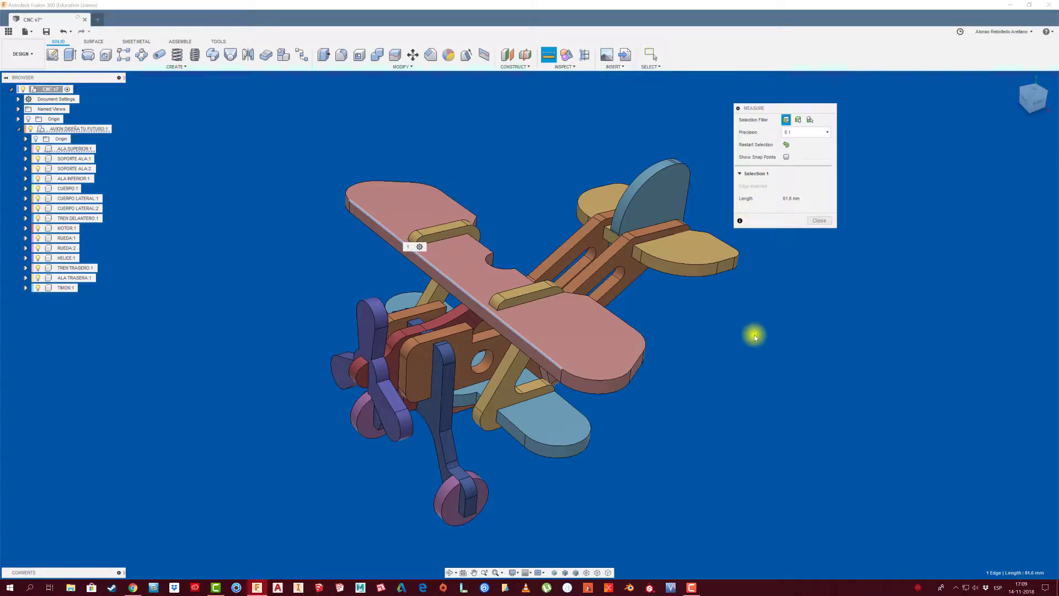
left_click(820, 220)
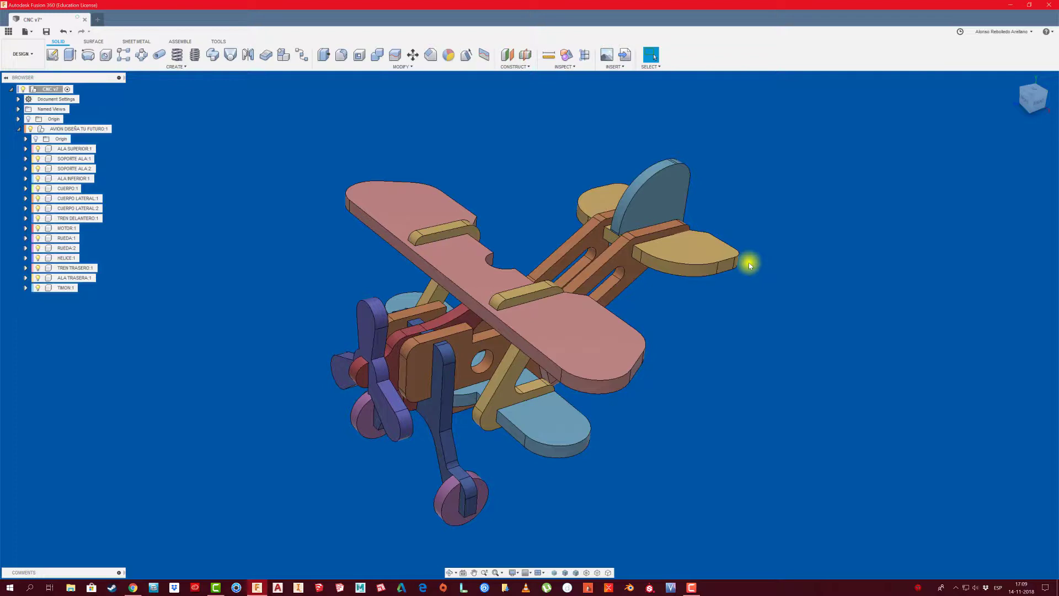
middle_click_drag(736, 362, 740, 346)
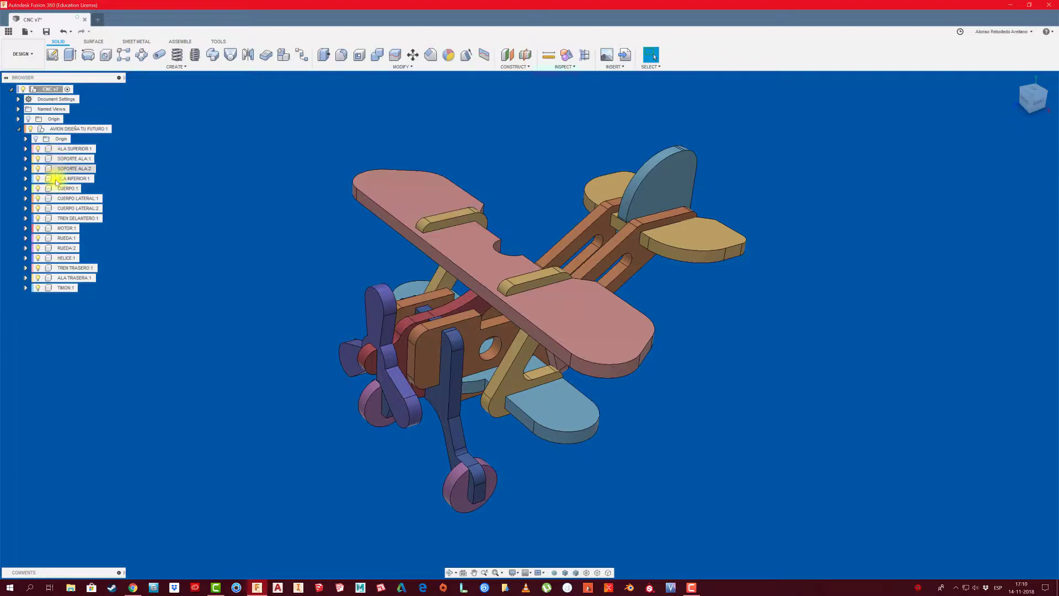
middle_click_drag(175, 275, 173, 256)
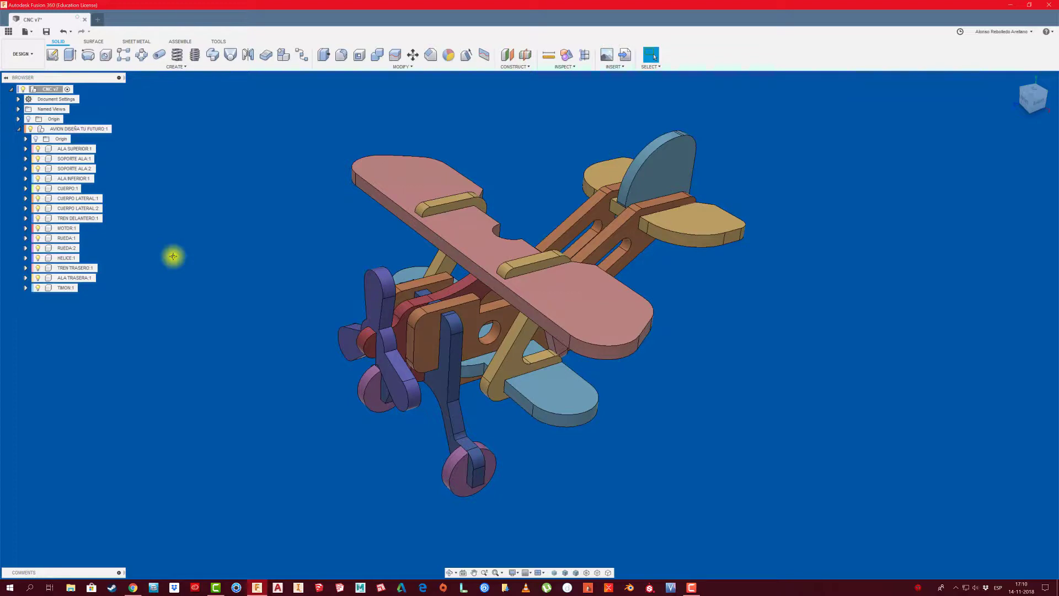
scroll(320, 276, "down", 2)
scroll(338, 279, "down", 4)
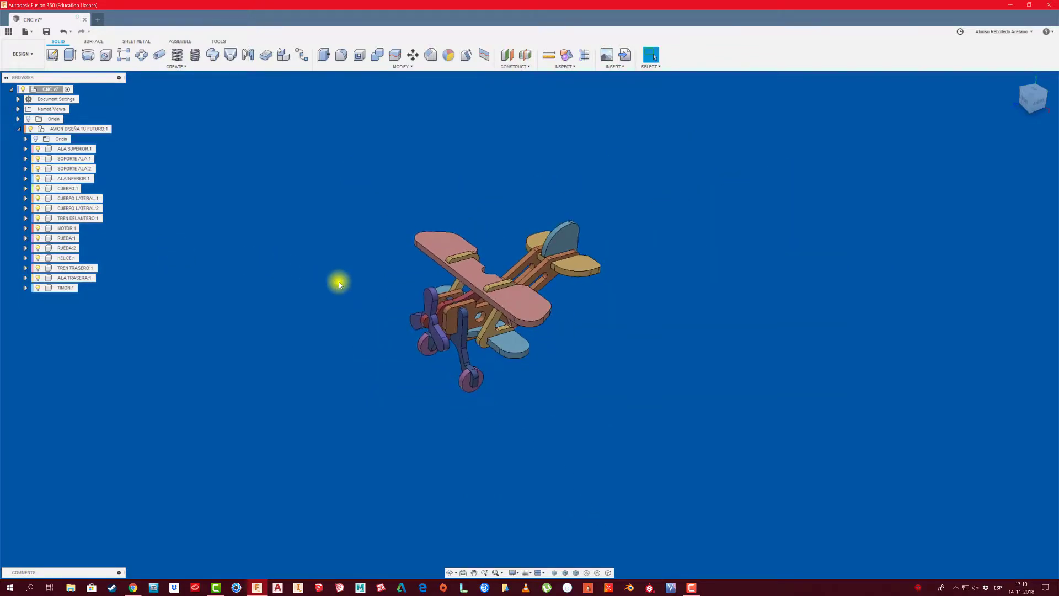
scroll(339, 283, "up", 3)
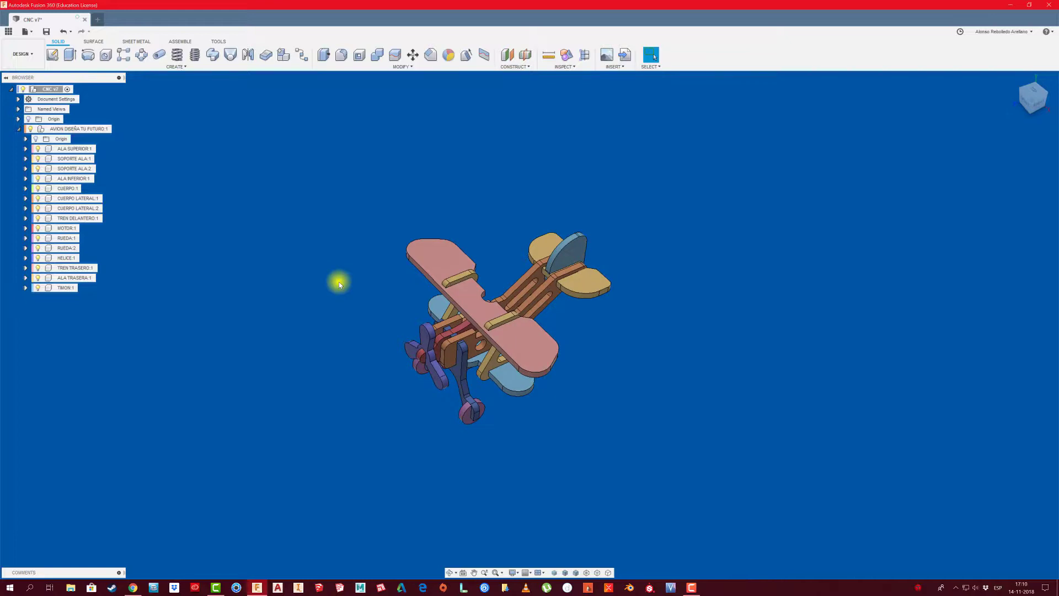
Create a new component named tablero under the airplane assembly
right_click(77, 129)
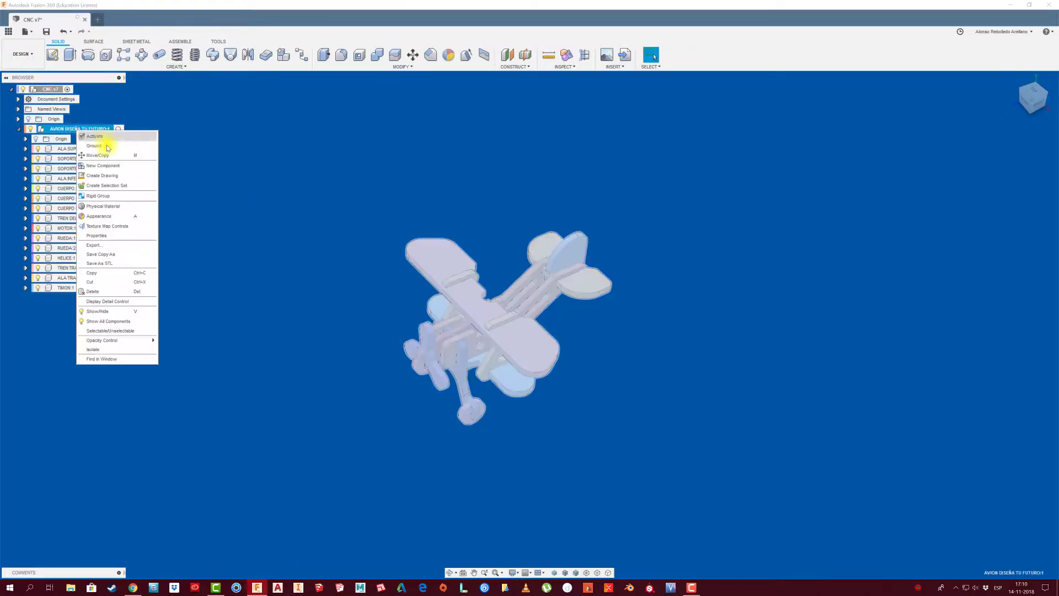
left_click(109, 167)
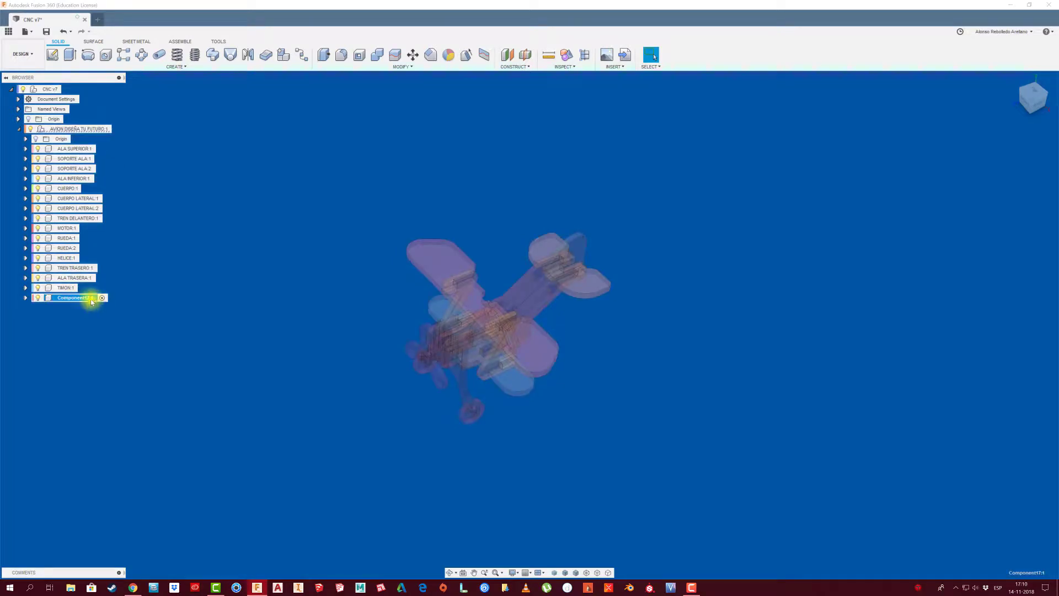
type("table")
type("ro")
key("Return")
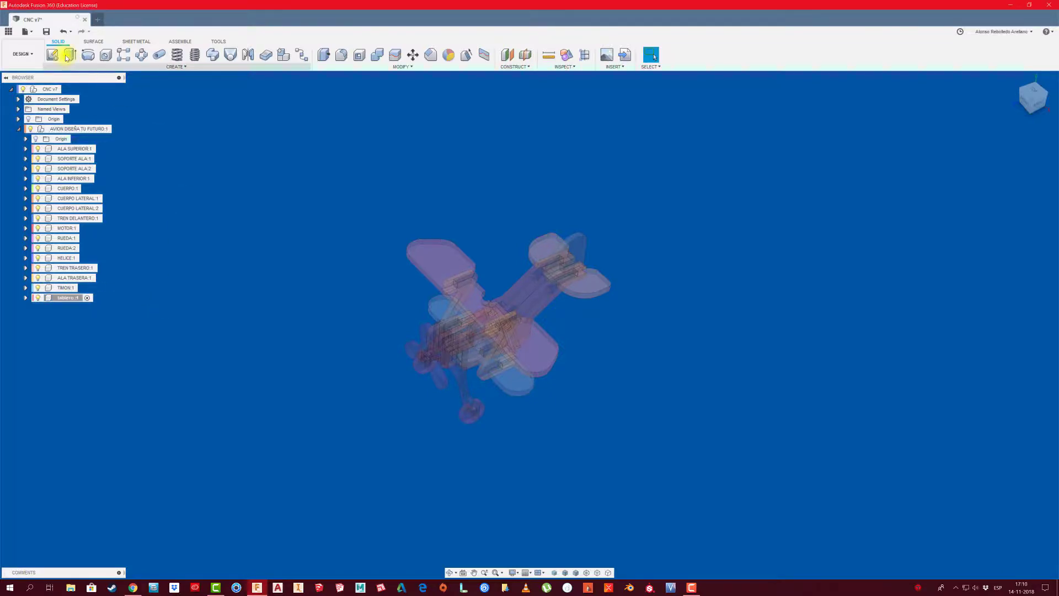
Sketch a two-point rectangle on the upper wing's plane
left_click(59, 62)
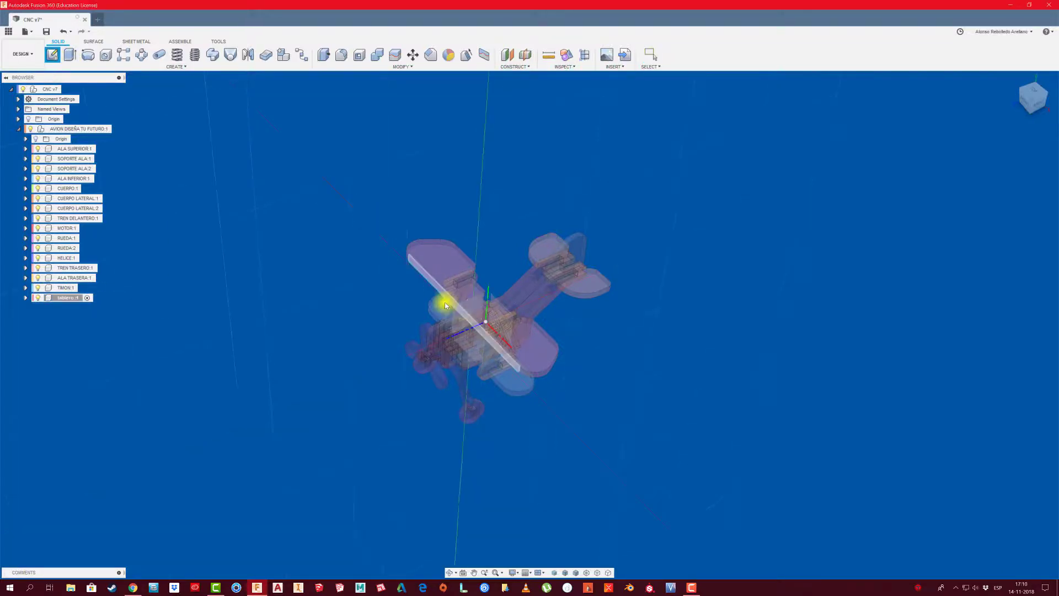
left_click(422, 251)
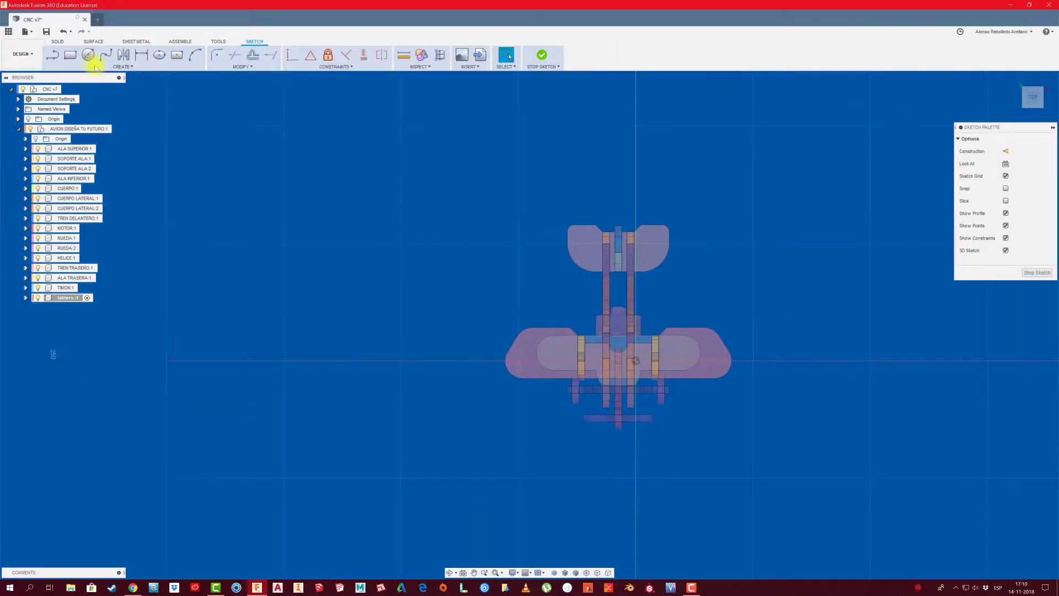
left_click(70, 55)
left_click(179, 90)
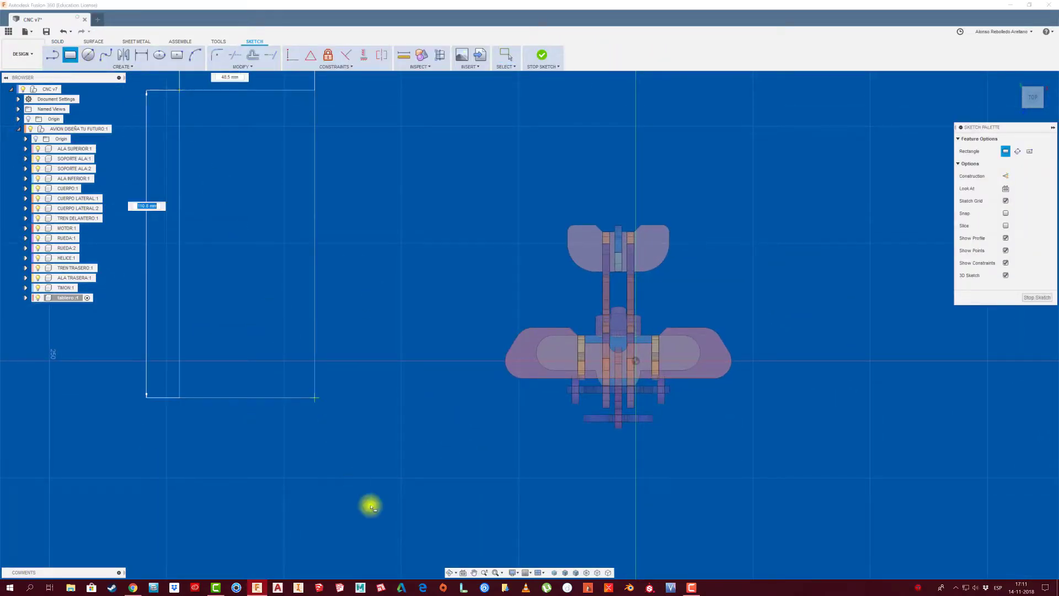
left_click(405, 507)
Dimension the rectangle to 250 mm long and 90 mm wide, and finish the sketch
key("d")
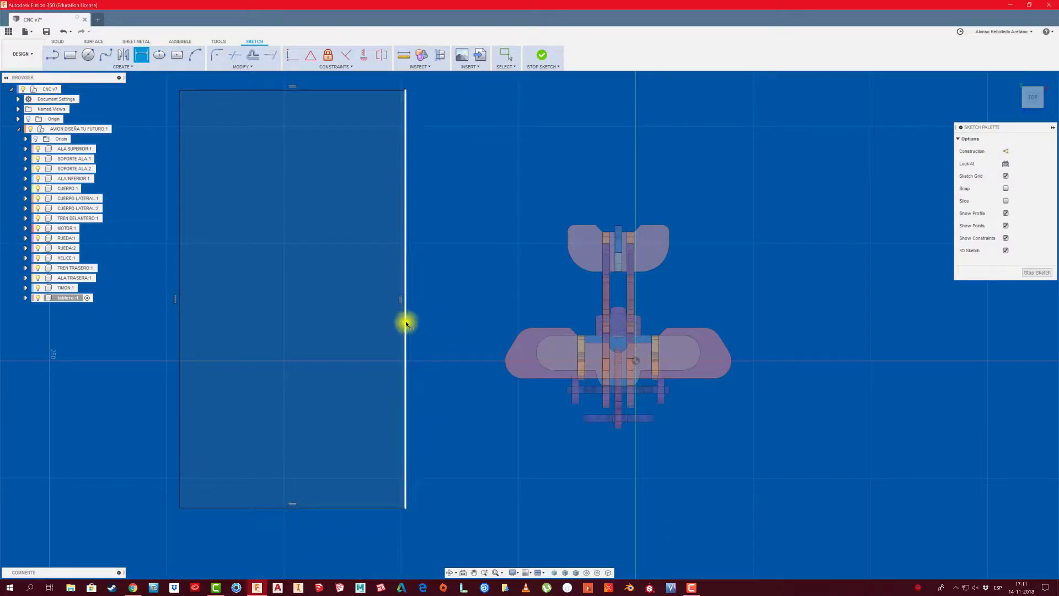
left_click(406, 317)
left_click(449, 304)
type("250")
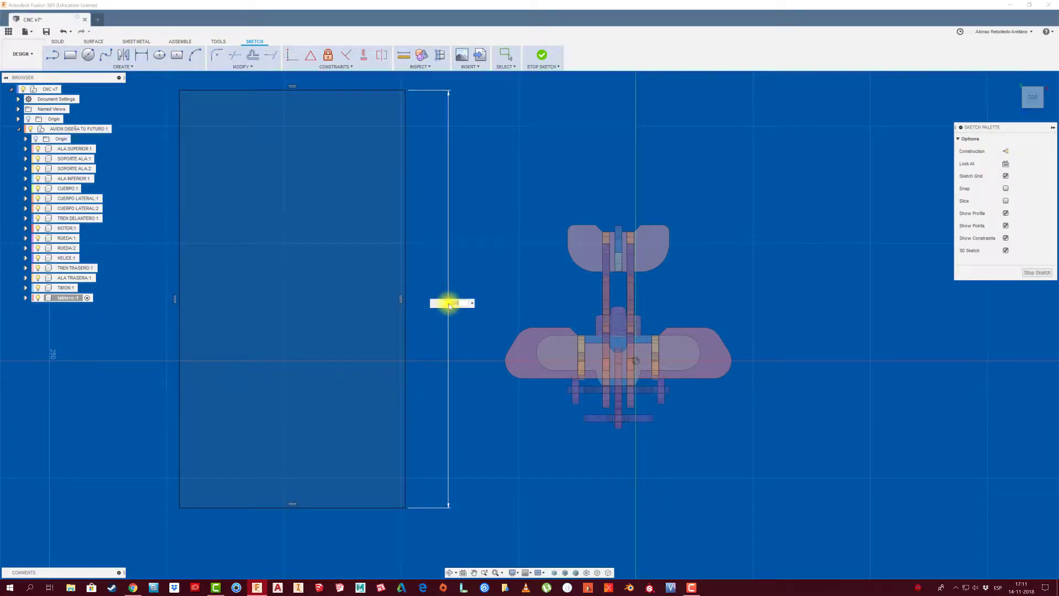
key("Return")
scroll(445, 302, "down", 2)
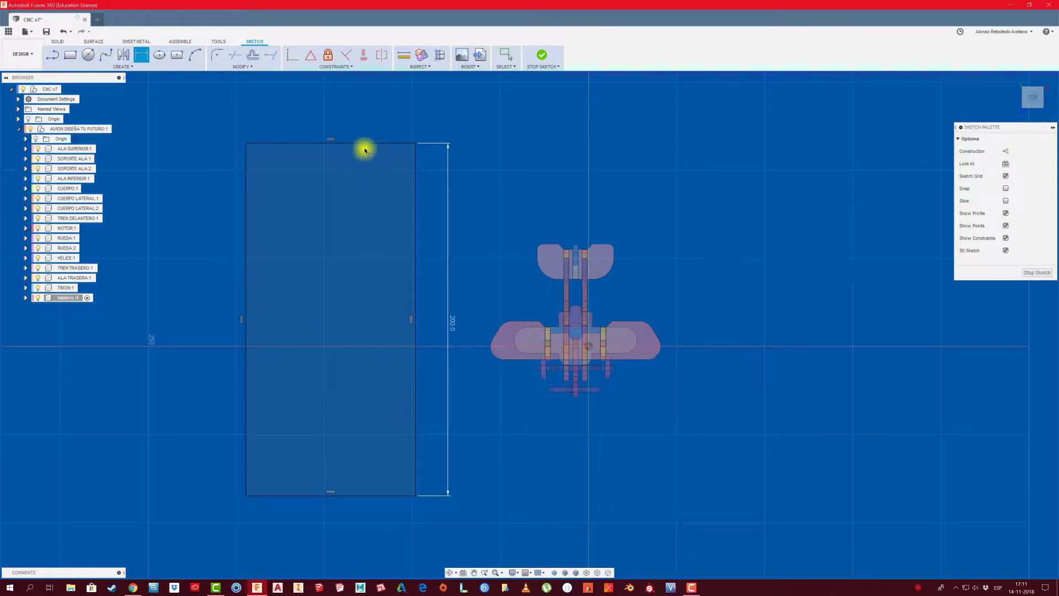
left_click(366, 146)
left_click(358, 115)
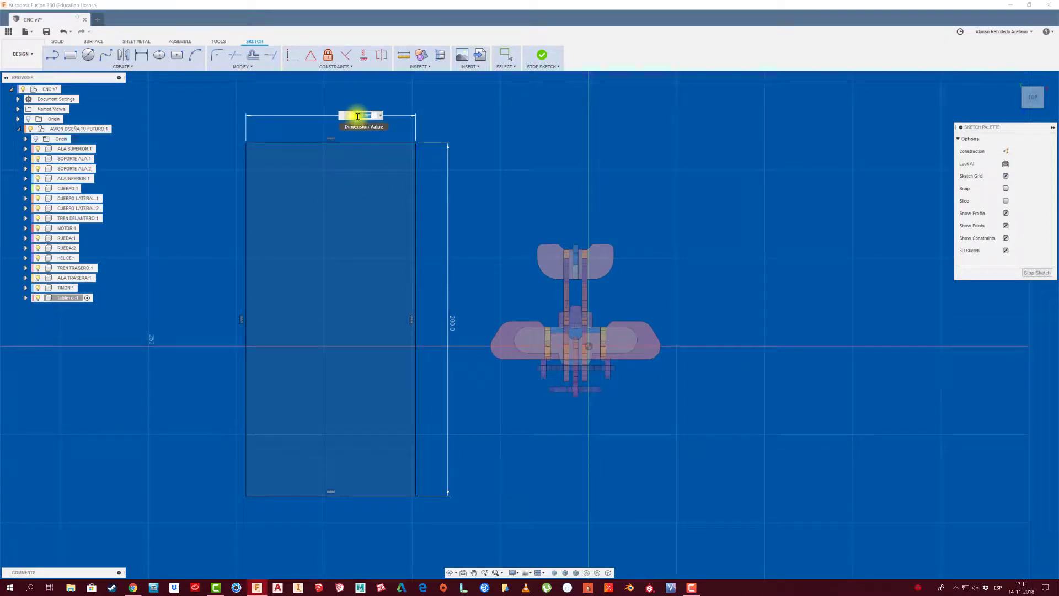
type("90")
key("Return")
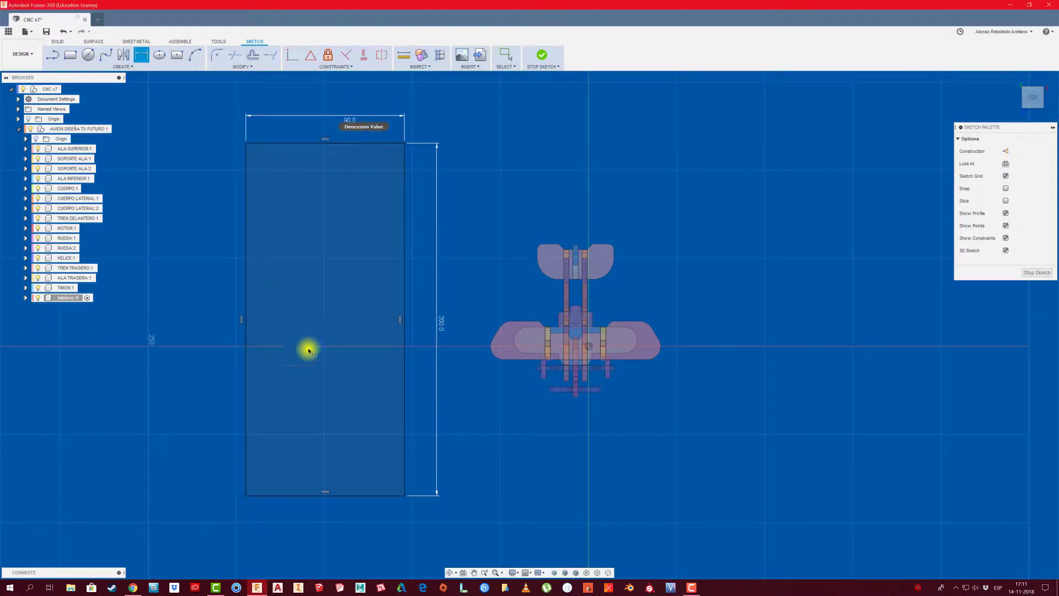
left_click(1036, 273)
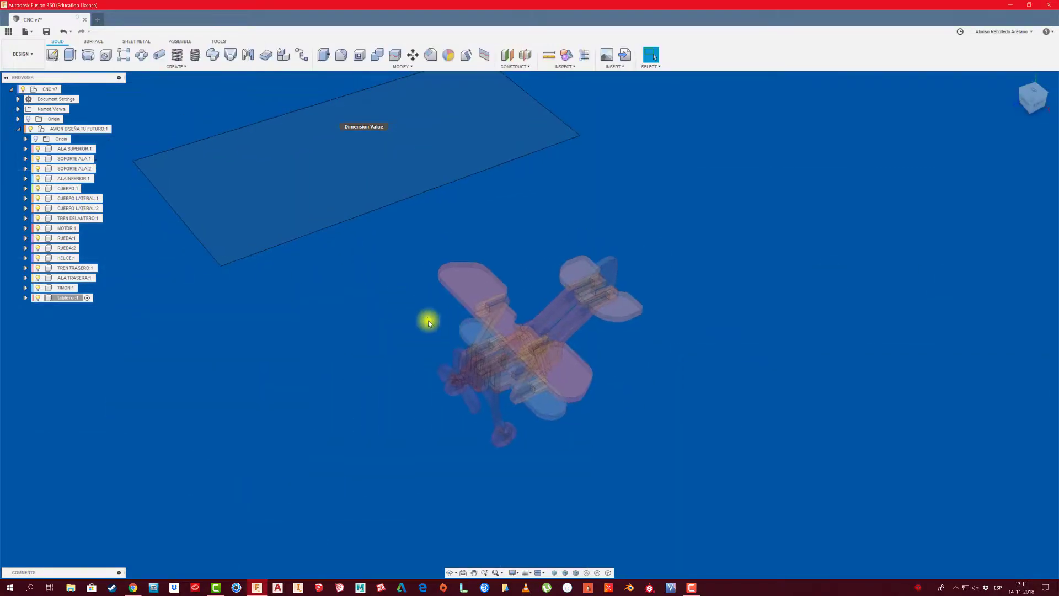
Extrude the board rectangle profile 3 mm into a solid plate
middle_click_drag(320, 246, 381, 282)
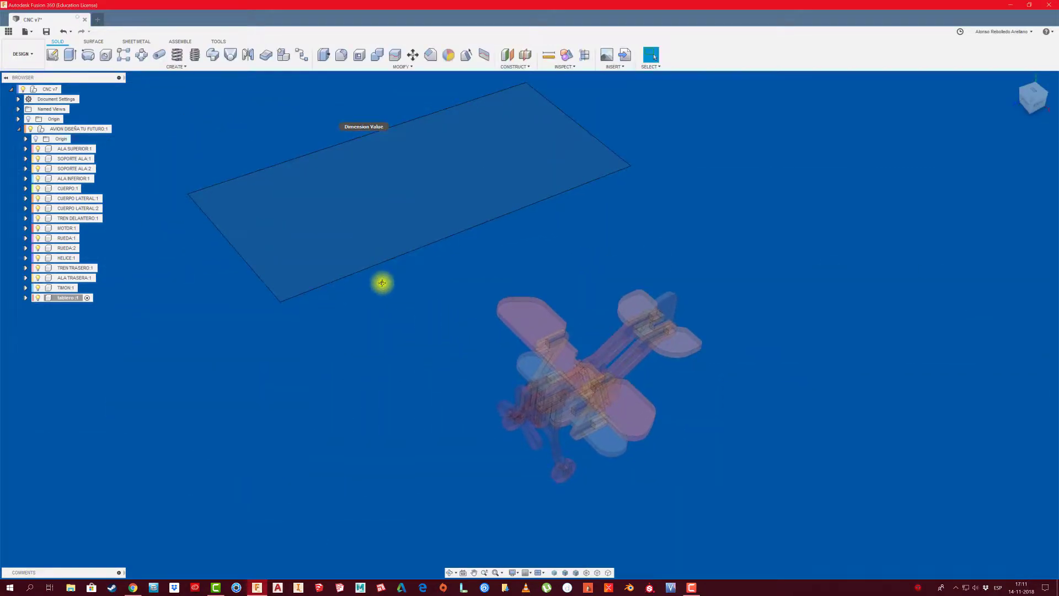
left_click(362, 231)
key("e")
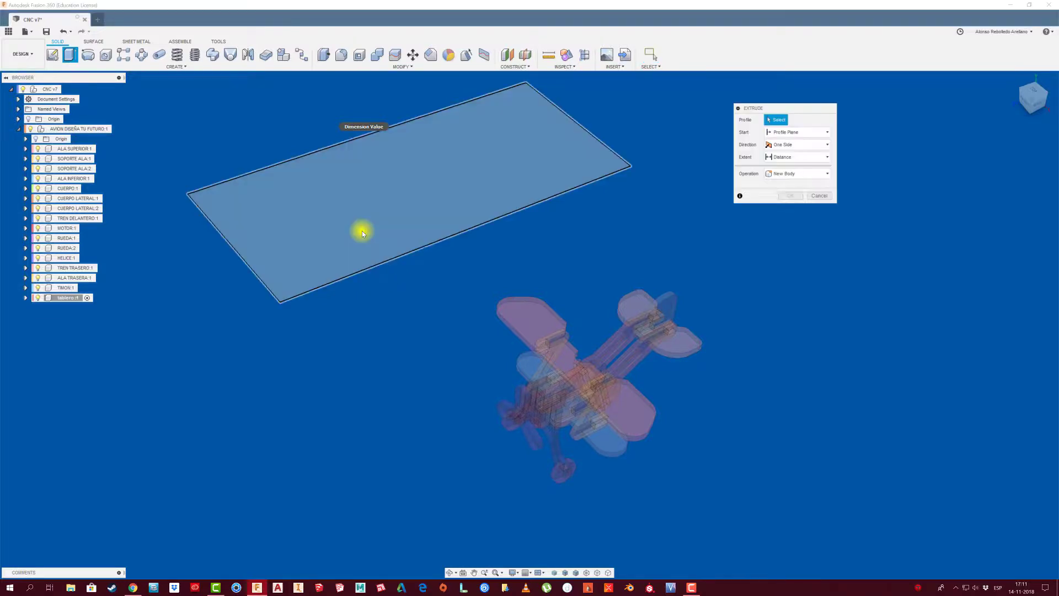
type("3")
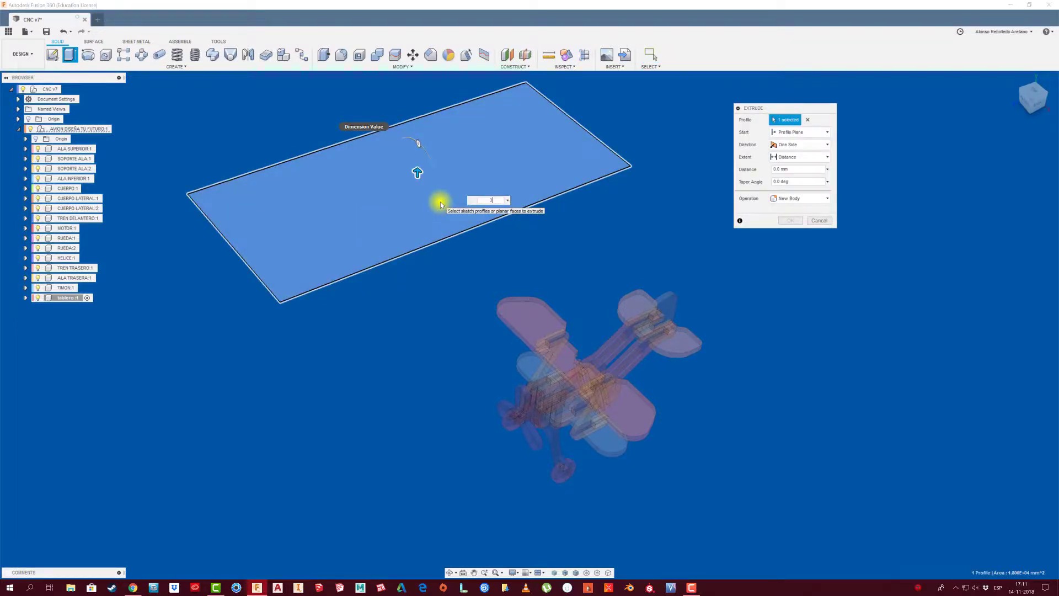
left_click(787, 222)
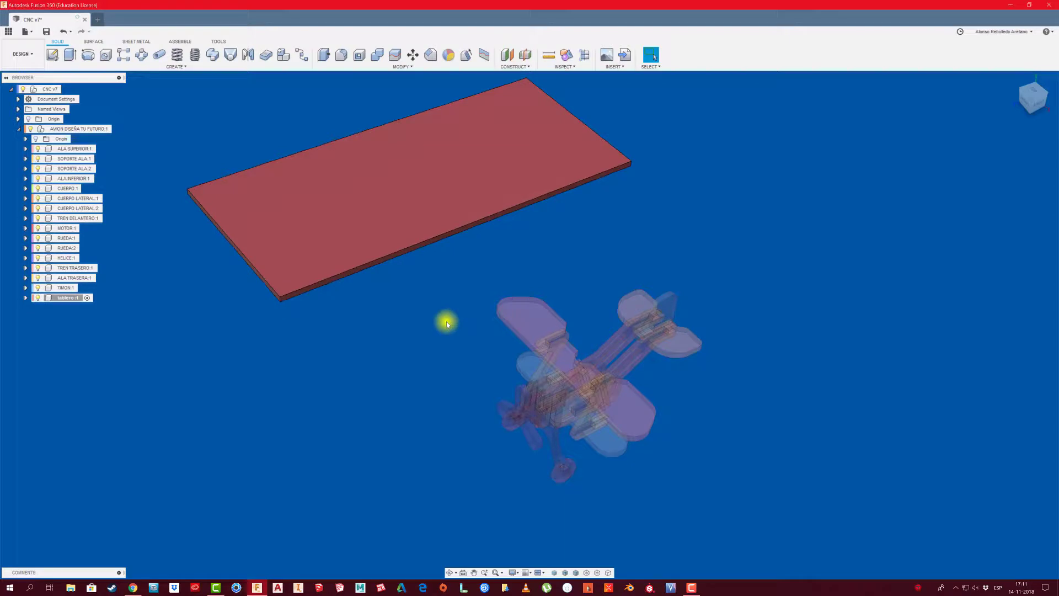
Reactivate the top-level assembly and clear the wing face selection
double_click(49, 89)
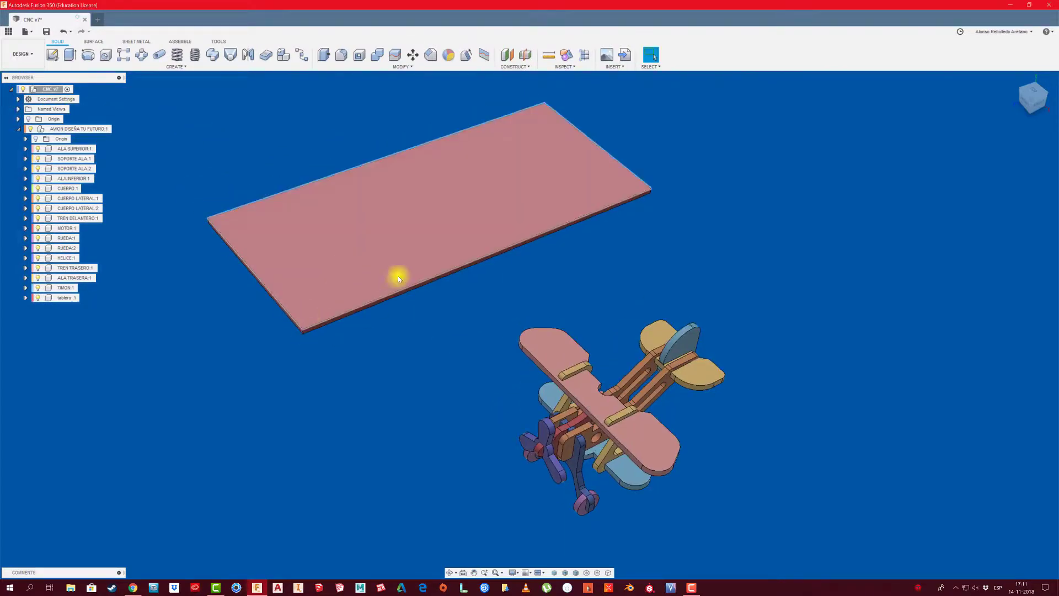
left_click(560, 335)
scroll(358, 399, "down", 1)
key("Escape")
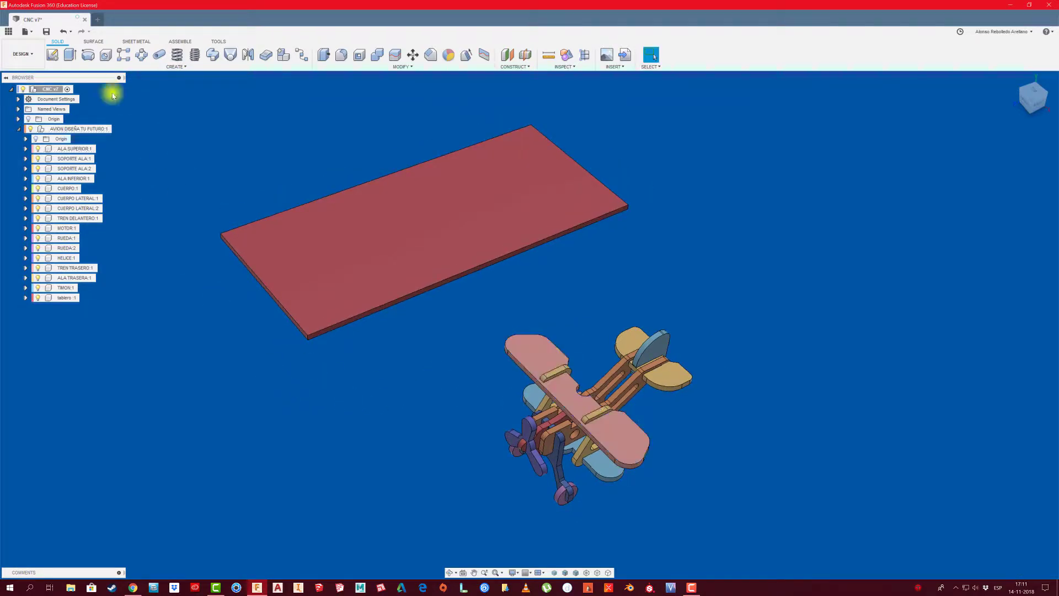
Create a new drawing from the design on an A2 sheet
left_click(35, 60)
mouse_move(18, 149)
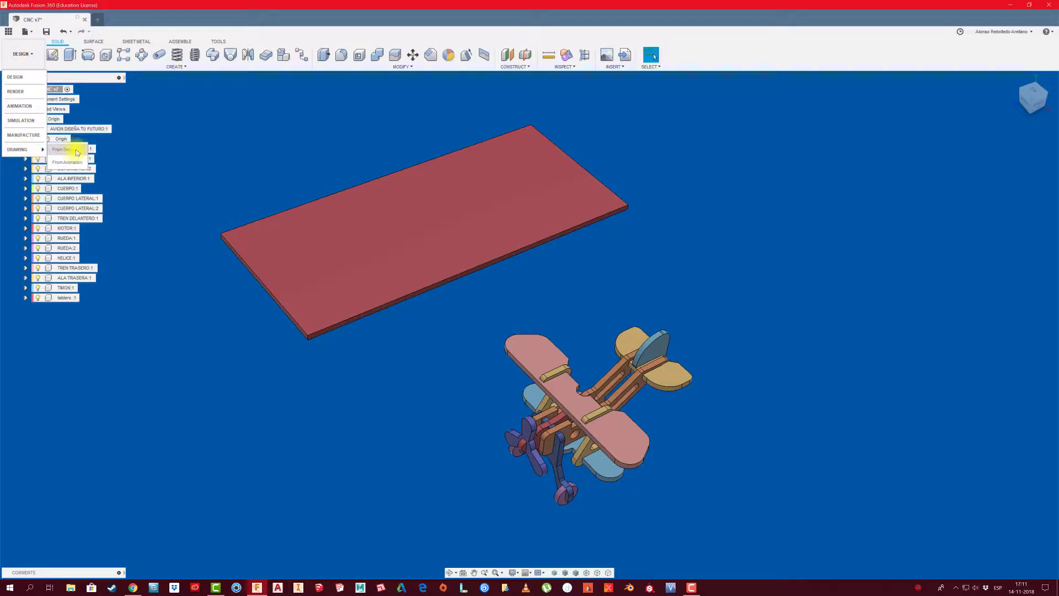
left_click(77, 152)
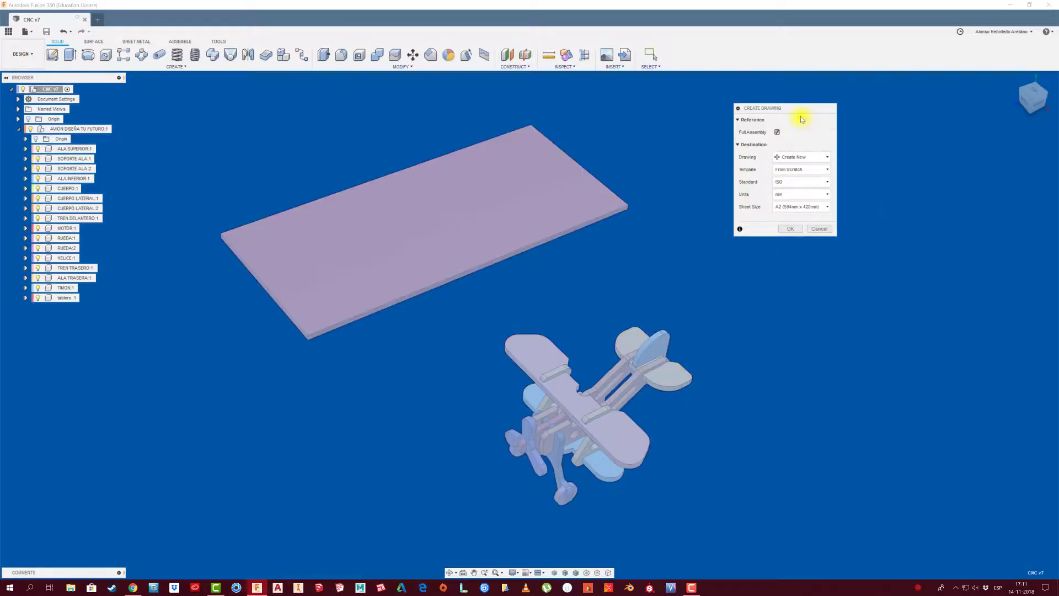
left_click_drag(739, 108, 658, 102)
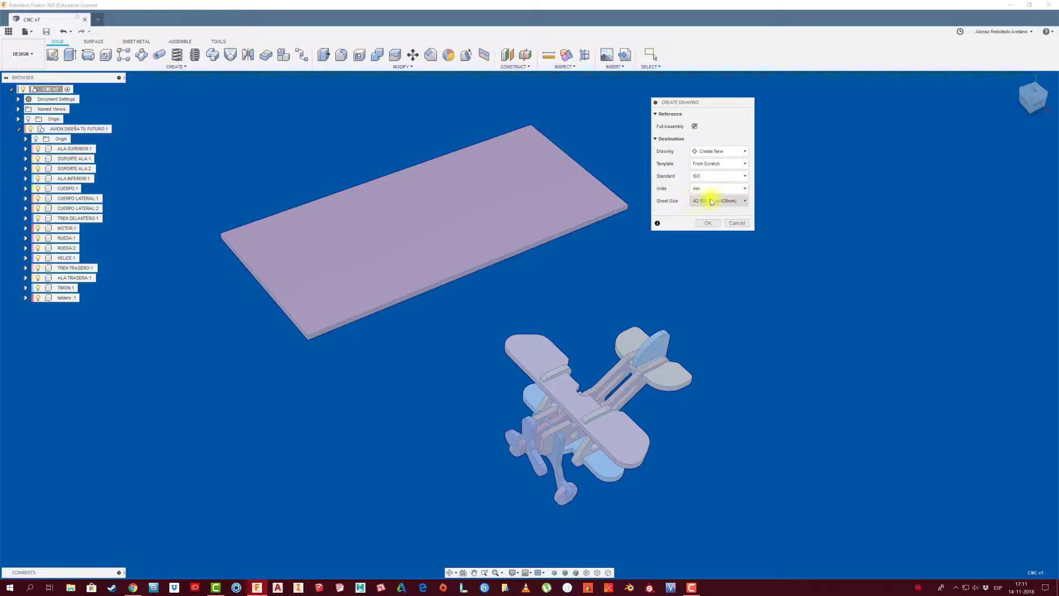
left_click(739, 202)
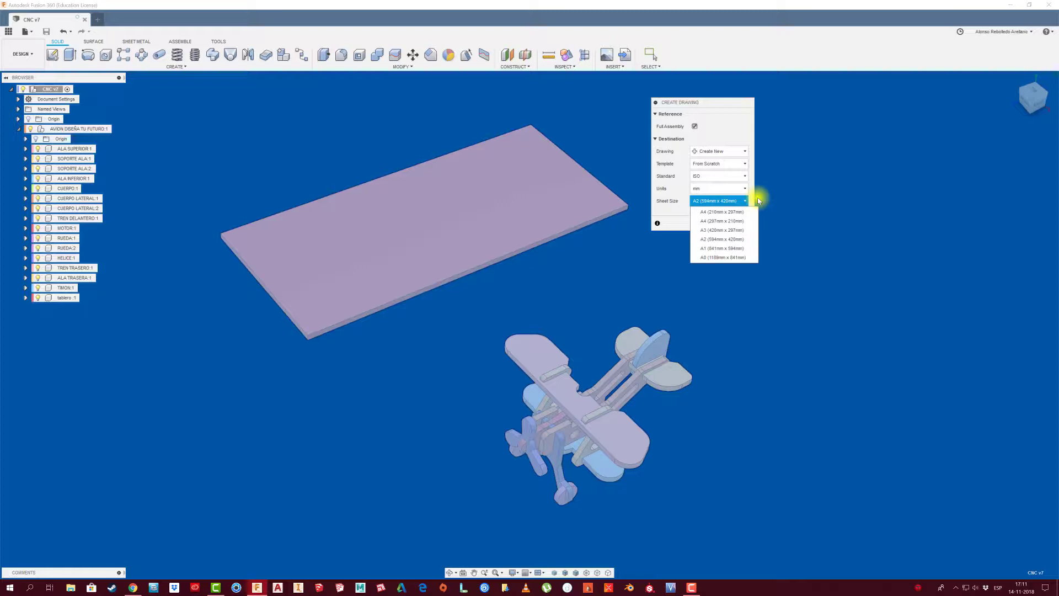
left_click(739, 201)
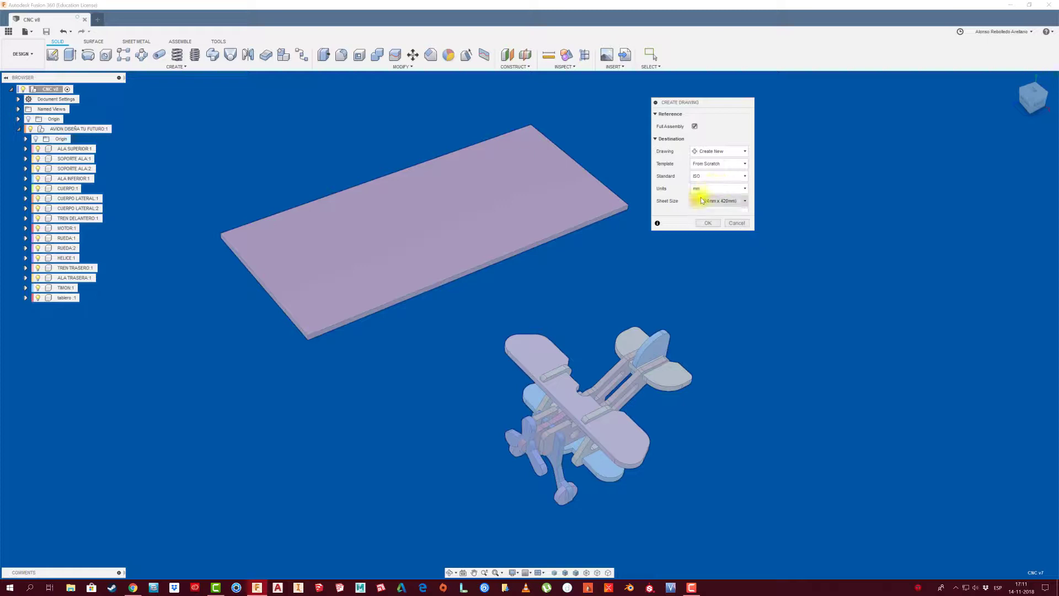
left_click(704, 224)
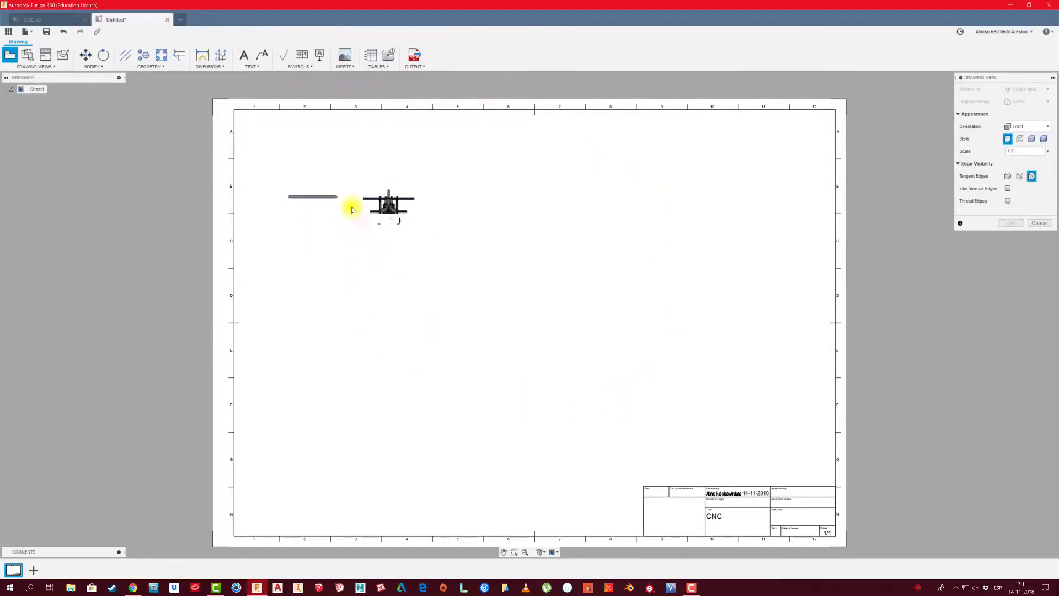
Cancel the pending view and hide the sheet border and title block
left_click(1039, 223)
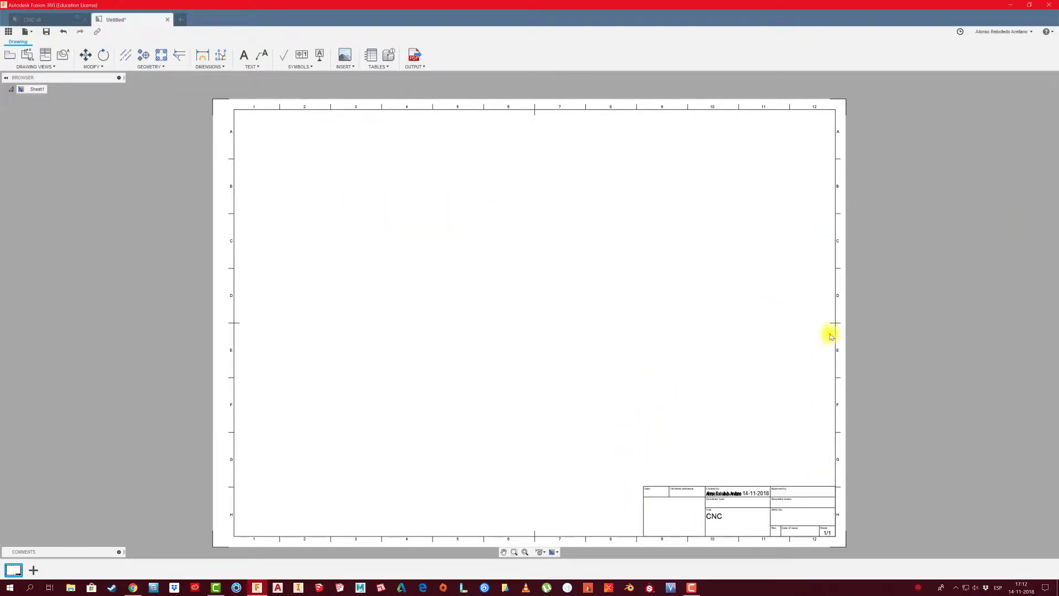
left_click(554, 552)
mouse_move(568, 532)
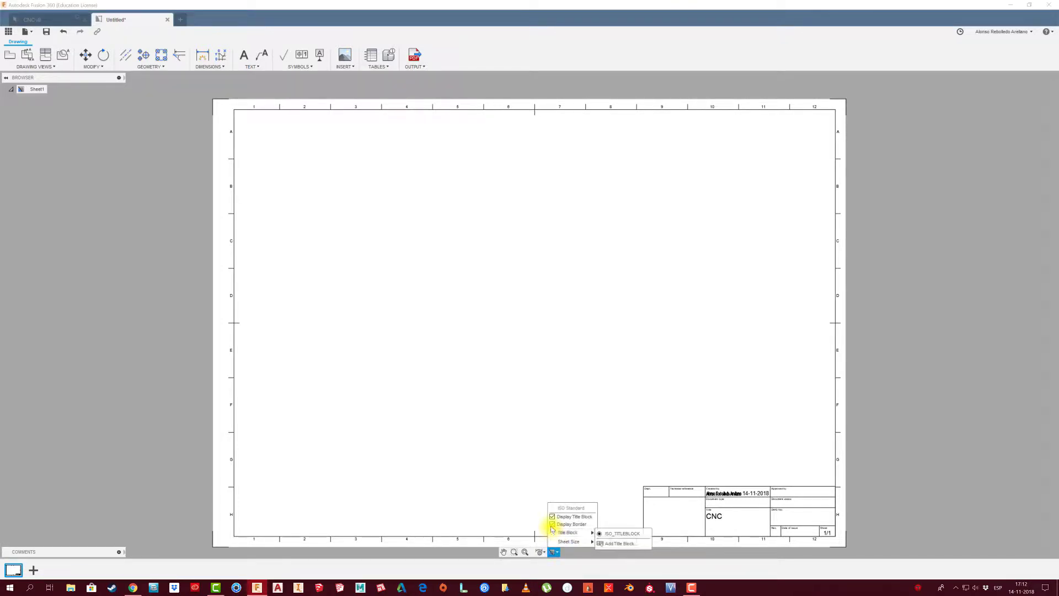
left_click(553, 524)
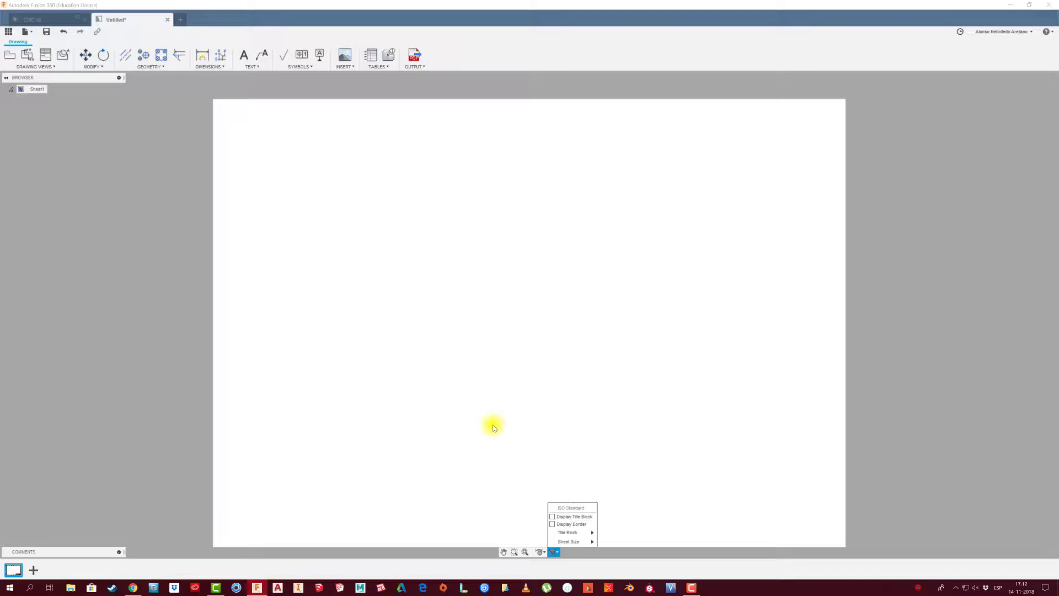
left_click(375, 295)
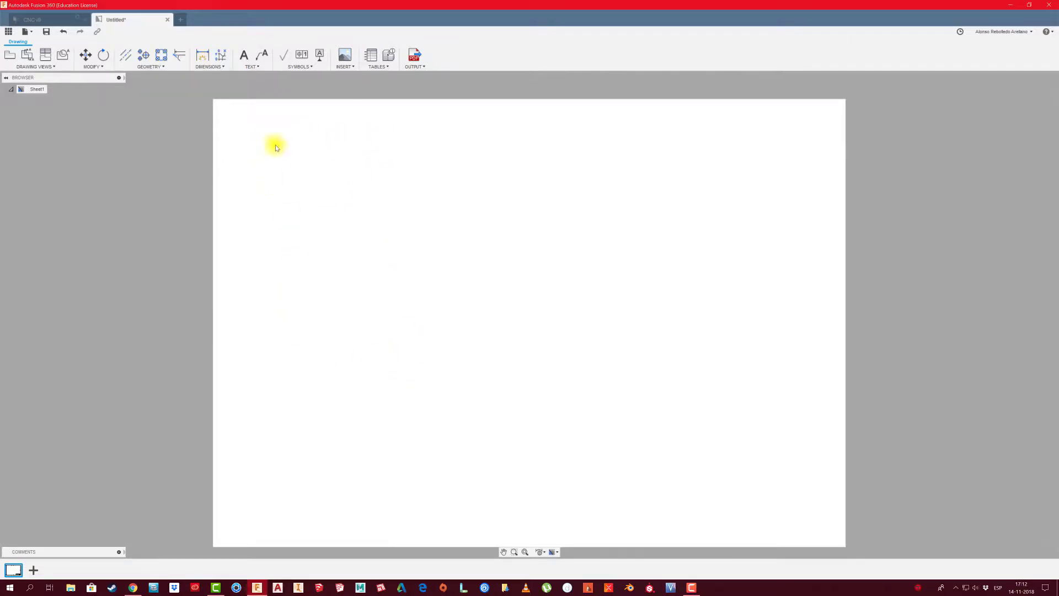
left_click(17, 57)
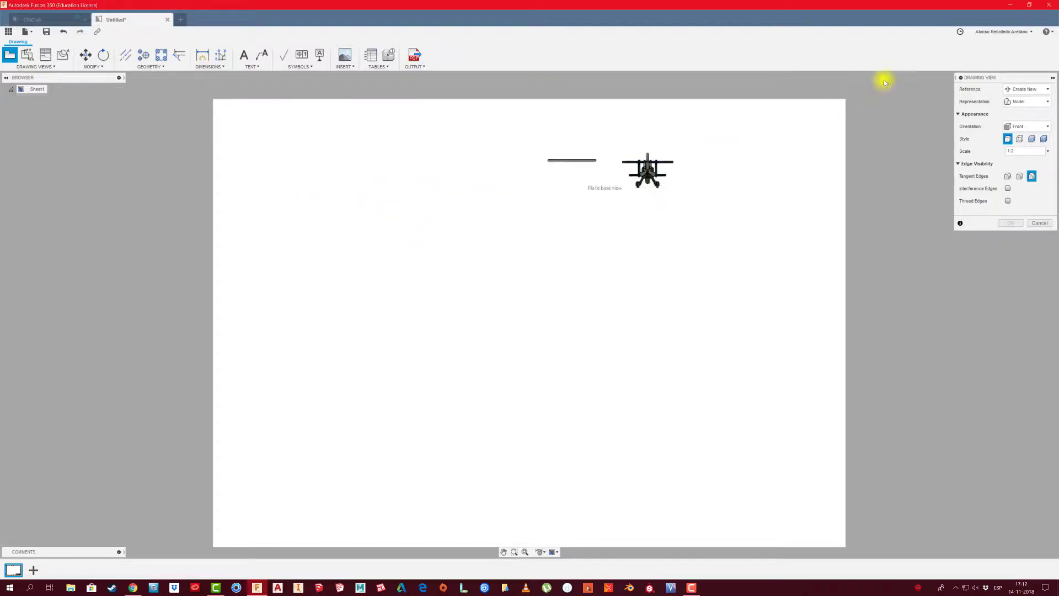
Place a 1:1 Top view of the airplane and board on the sheet
left_click_drag(987, 77, 696, 138)
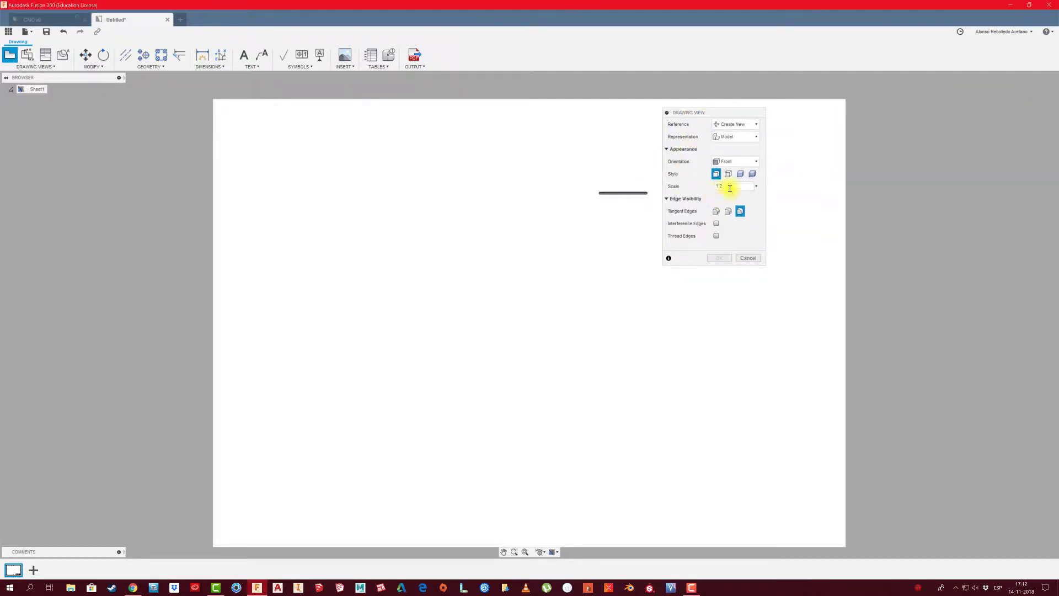
left_click(756, 187)
left_click(735, 207)
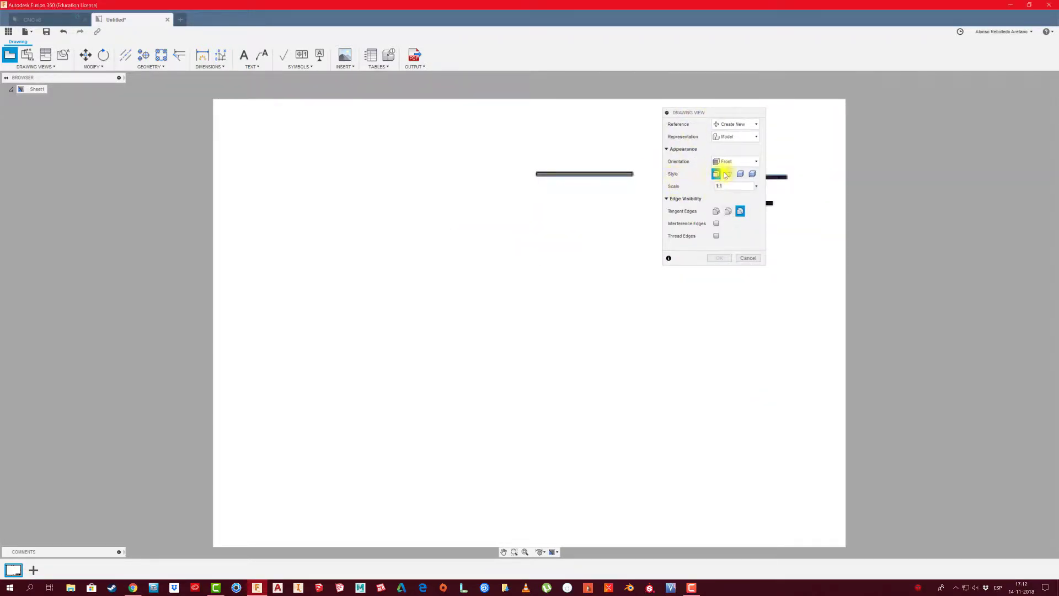
left_click(747, 161)
left_click(734, 220)
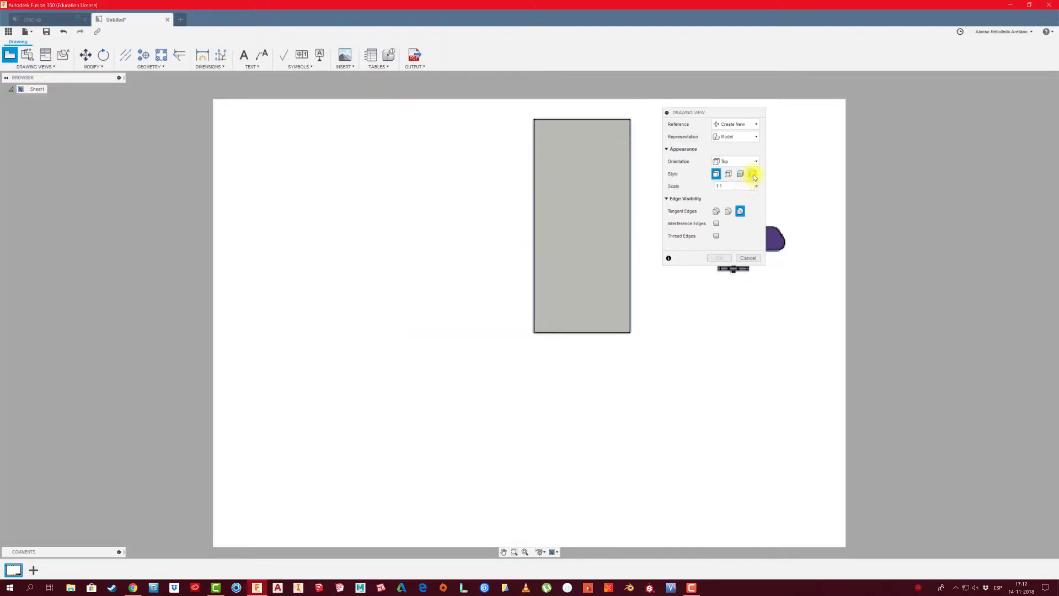
left_click(443, 283)
left_click(719, 257)
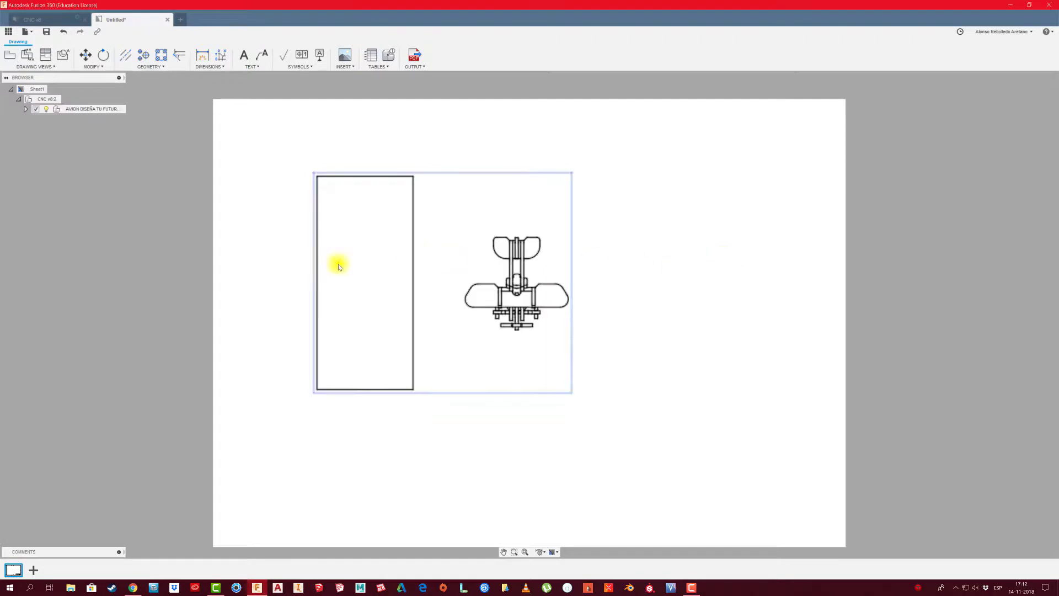
scroll(293, 194, "up", 1)
scroll(294, 196, "up", 1)
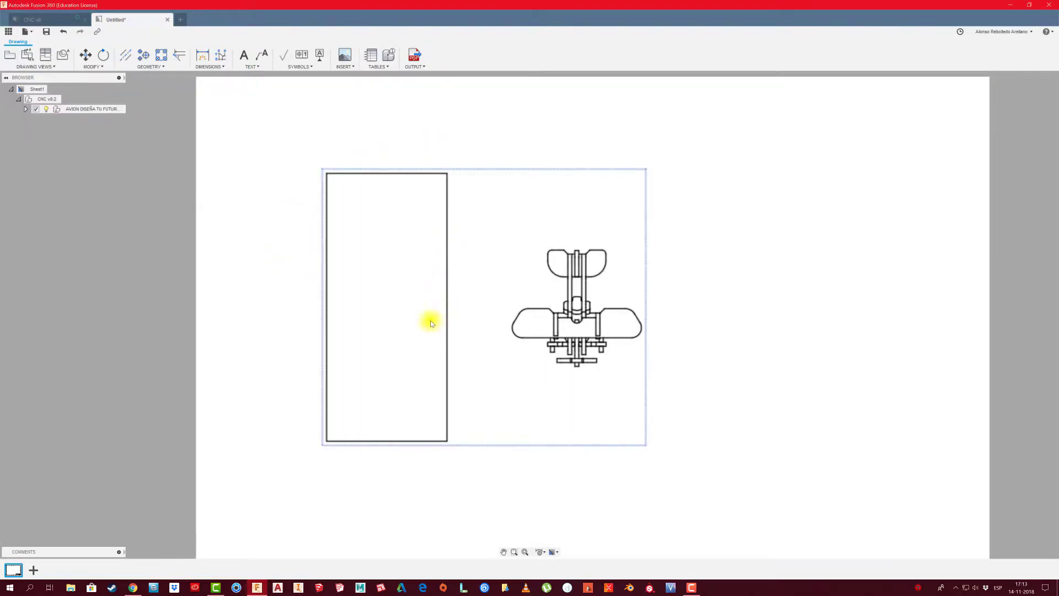
left_click(91, 110)
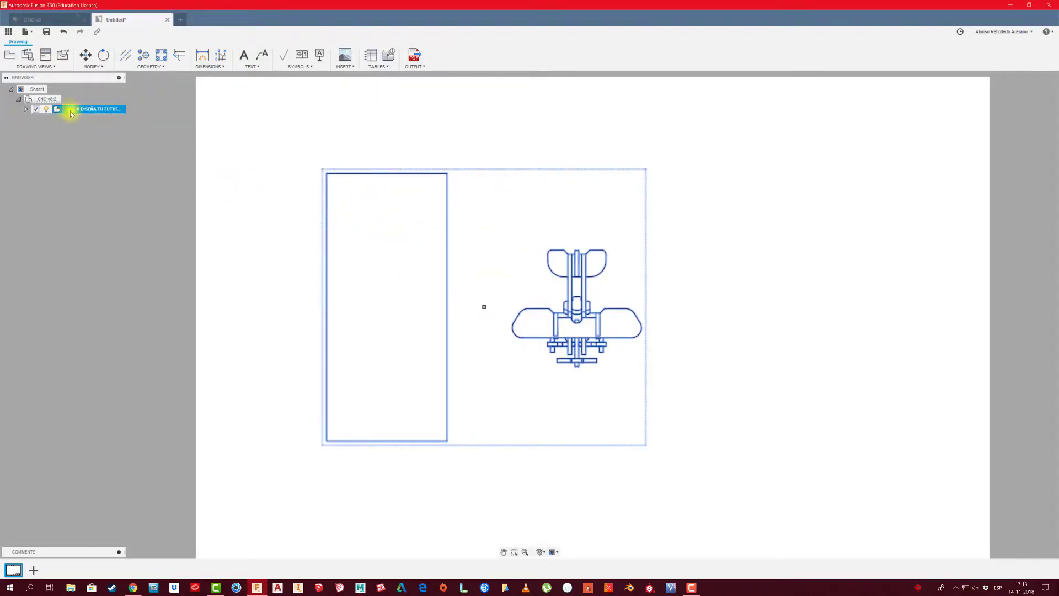
Suppress every part except tablero:1 and move the board view further left
left_click(26, 110)
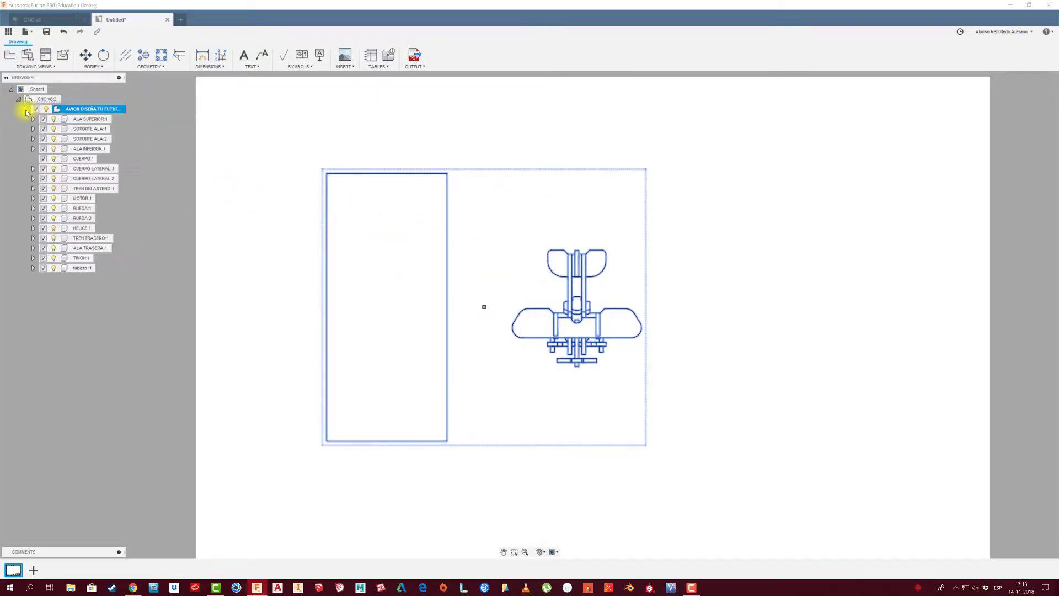
left_click(85, 268)
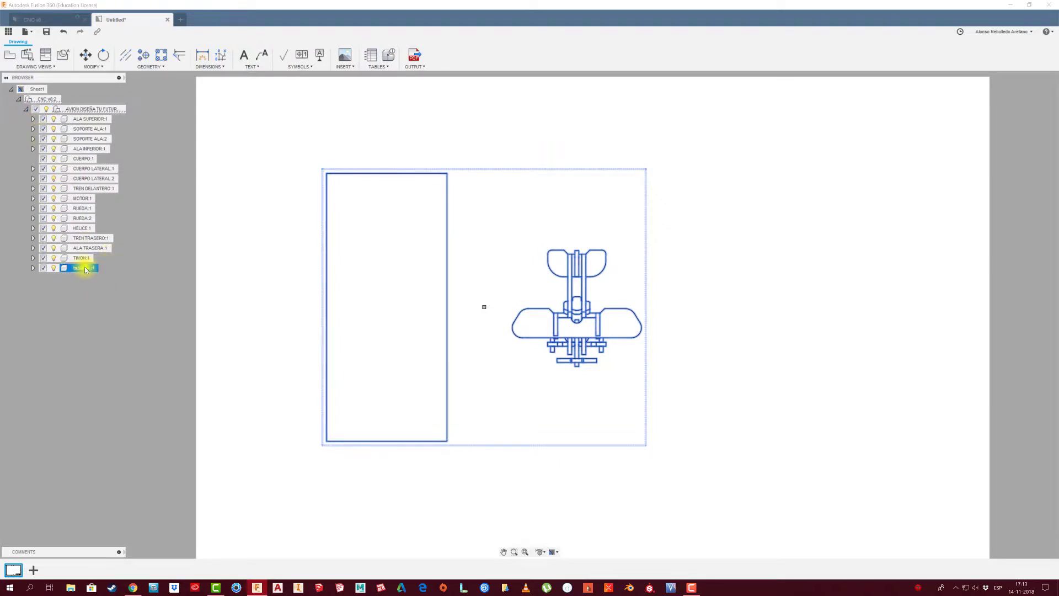
right_click(86, 269)
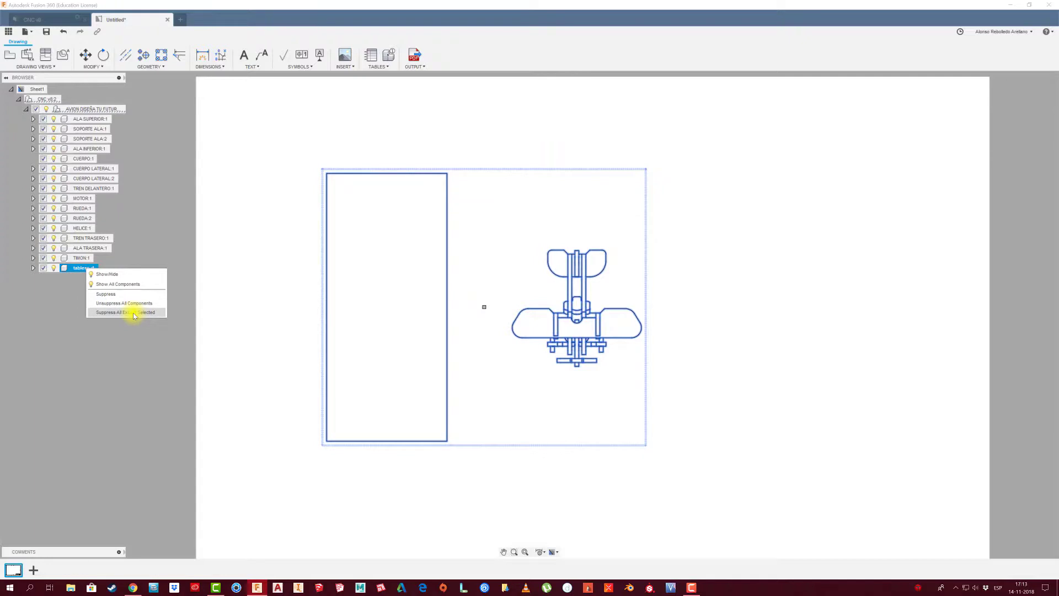
left_click(134, 312)
scroll(433, 316, "down", 3)
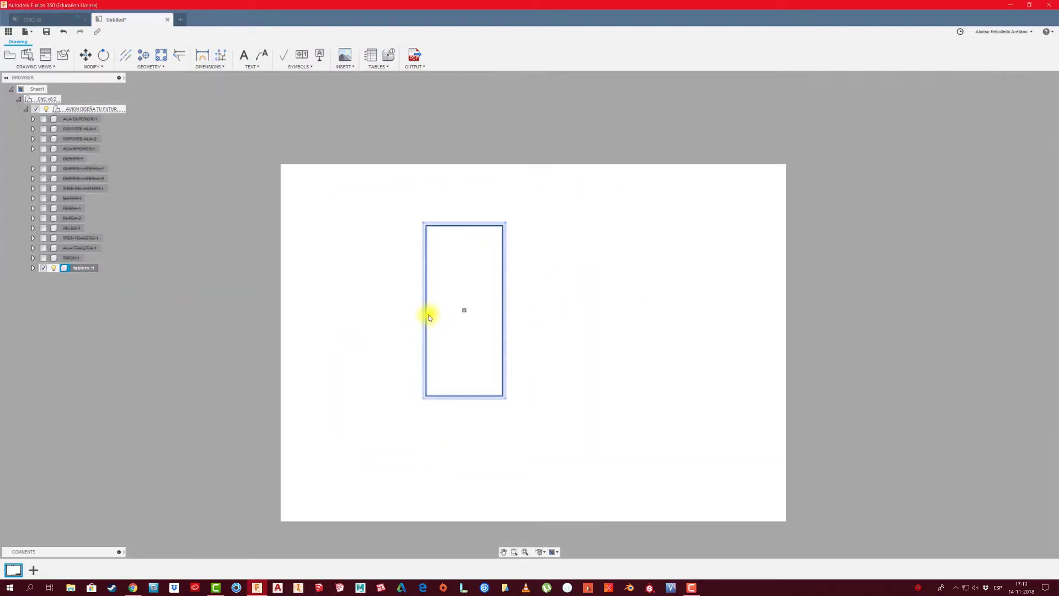
left_click(464, 312)
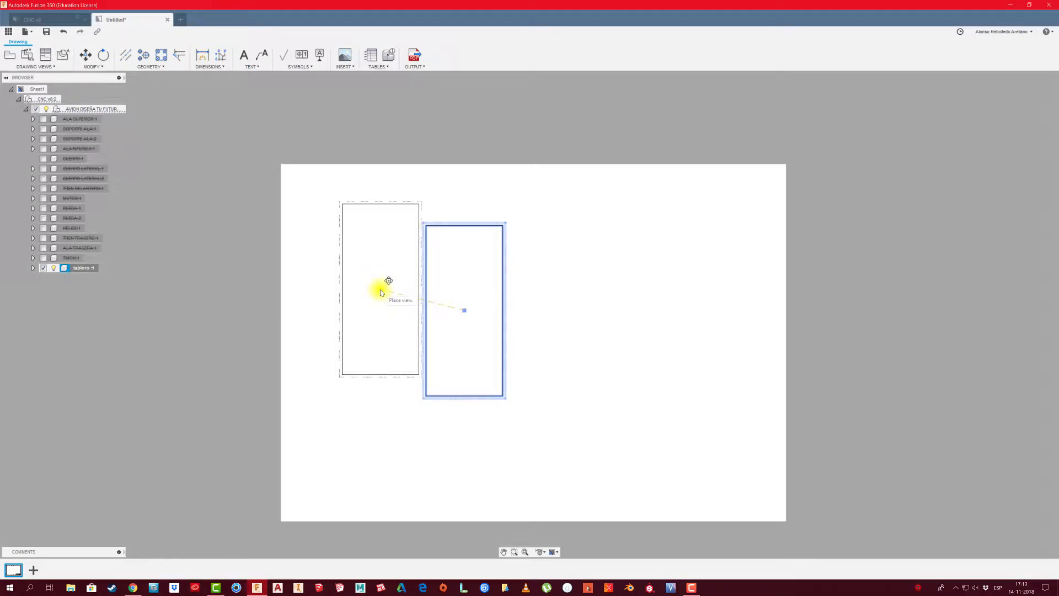
left_click(440, 298)
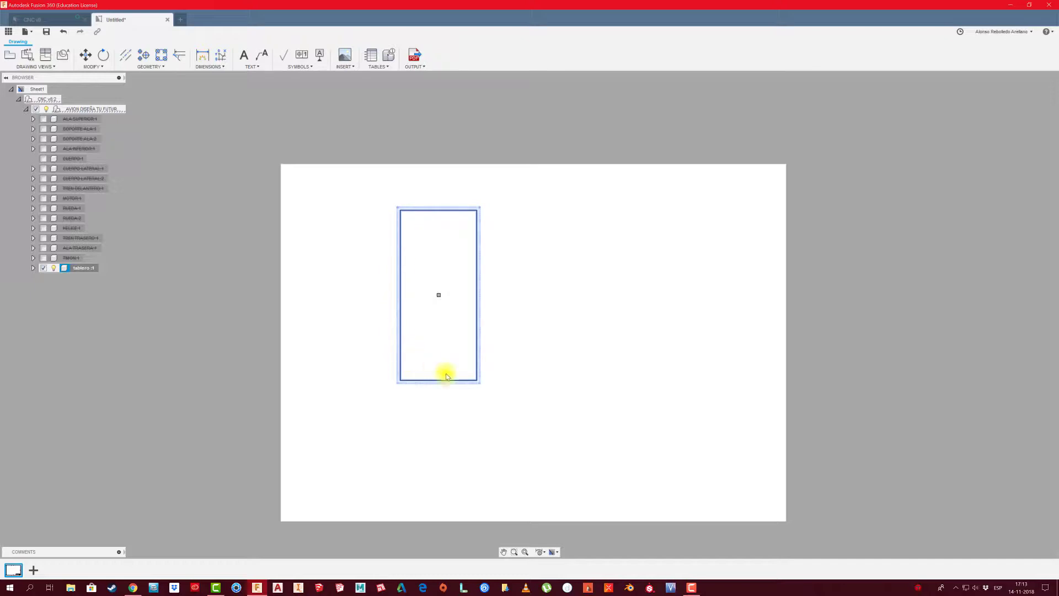
left_click(324, 283)
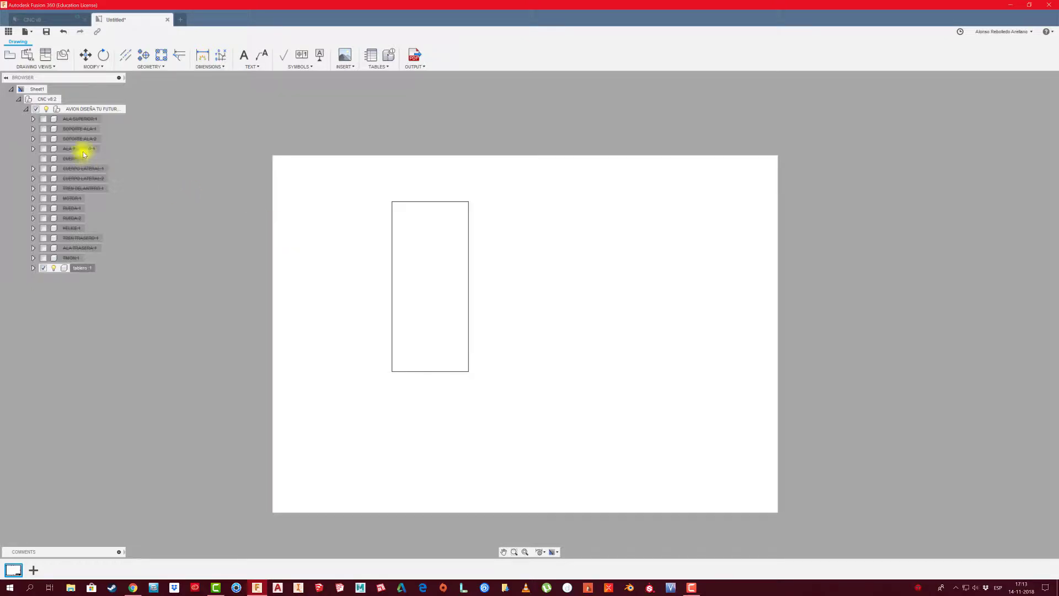
Add a second 1:1 Top view of the airplane right of the board outline
left_click(27, 110)
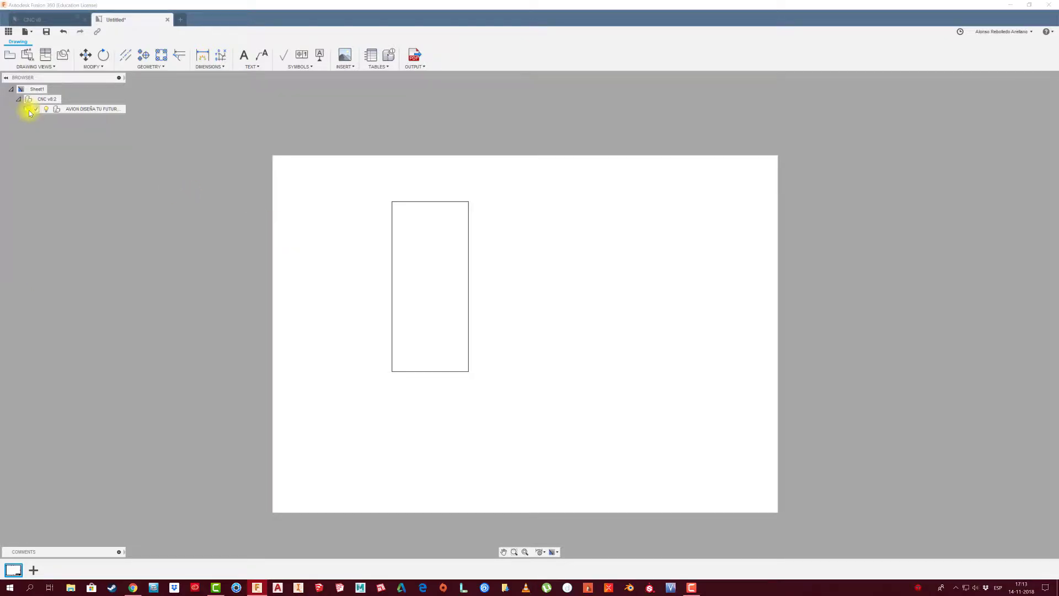
left_click(12, 57)
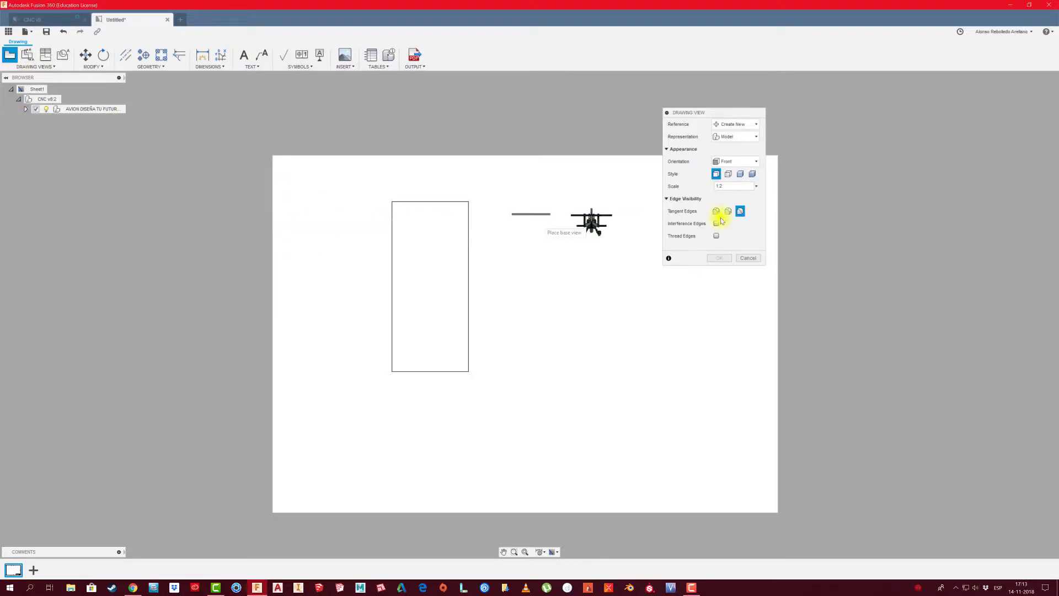
left_click(756, 187)
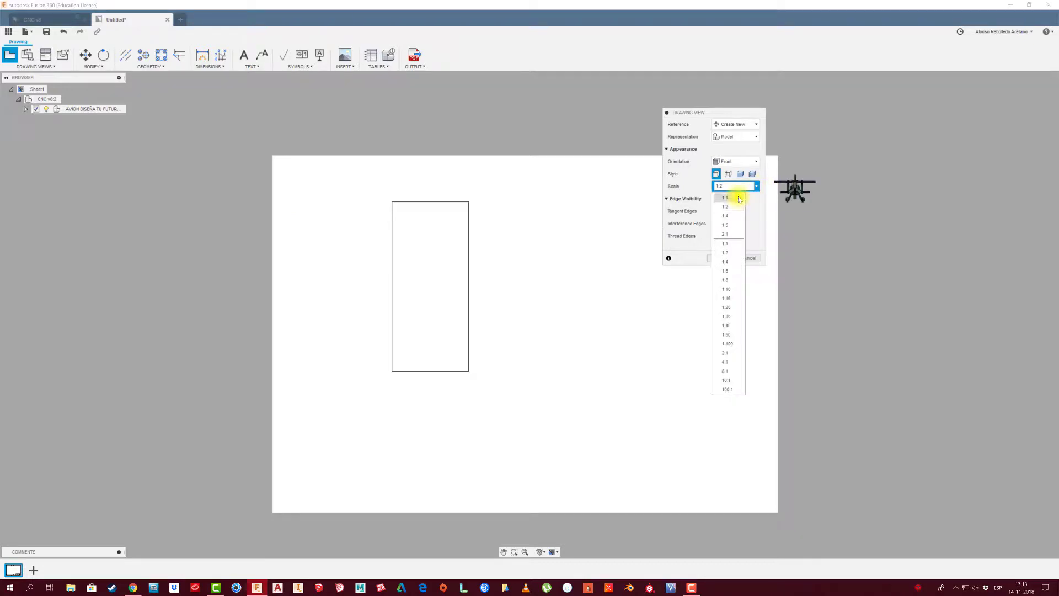
left_click(732, 197)
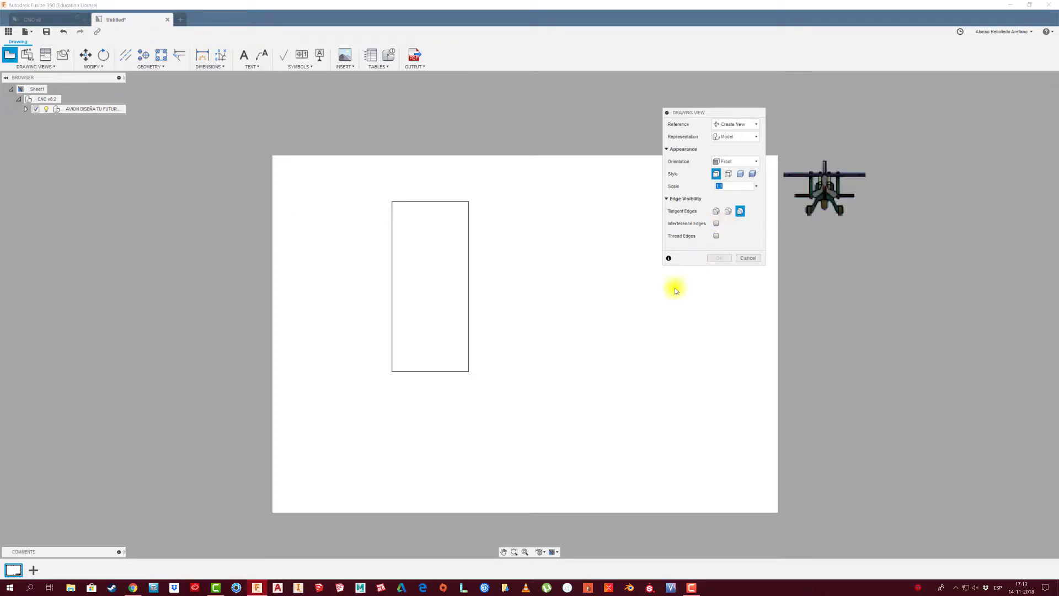
left_click(607, 327)
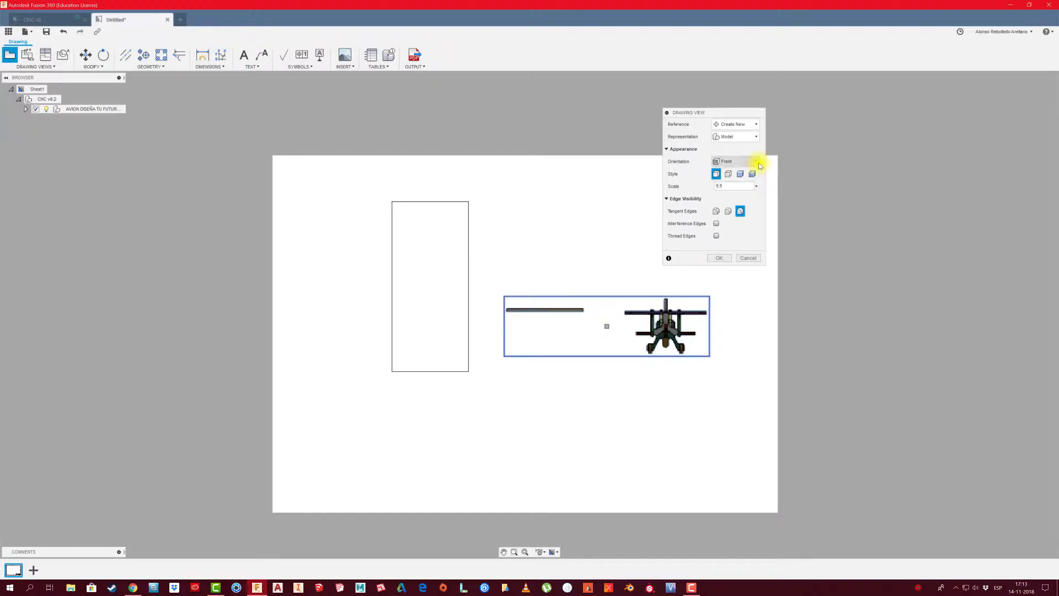
left_click(737, 161)
left_click(736, 208)
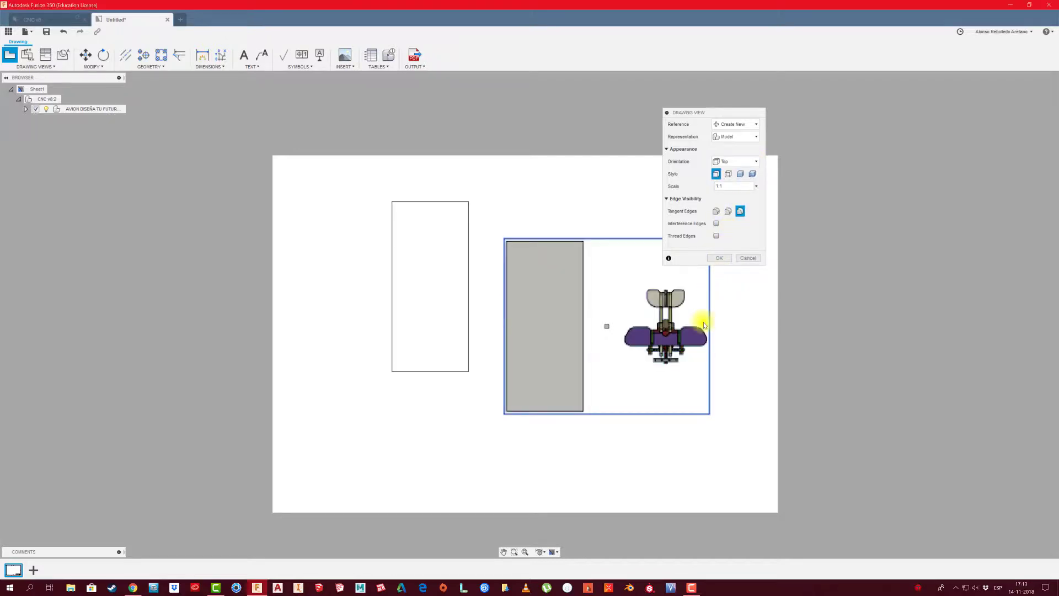
scroll(739, 279, "up", 2)
scroll(736, 273, "up", 2)
left_click(720, 257)
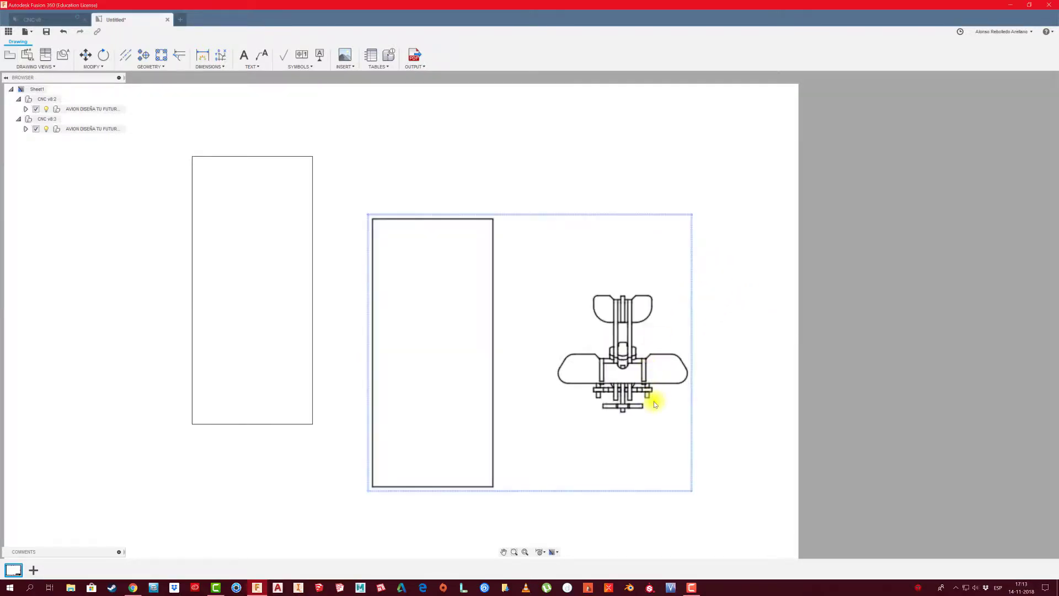
scroll(642, 372, "down", 3)
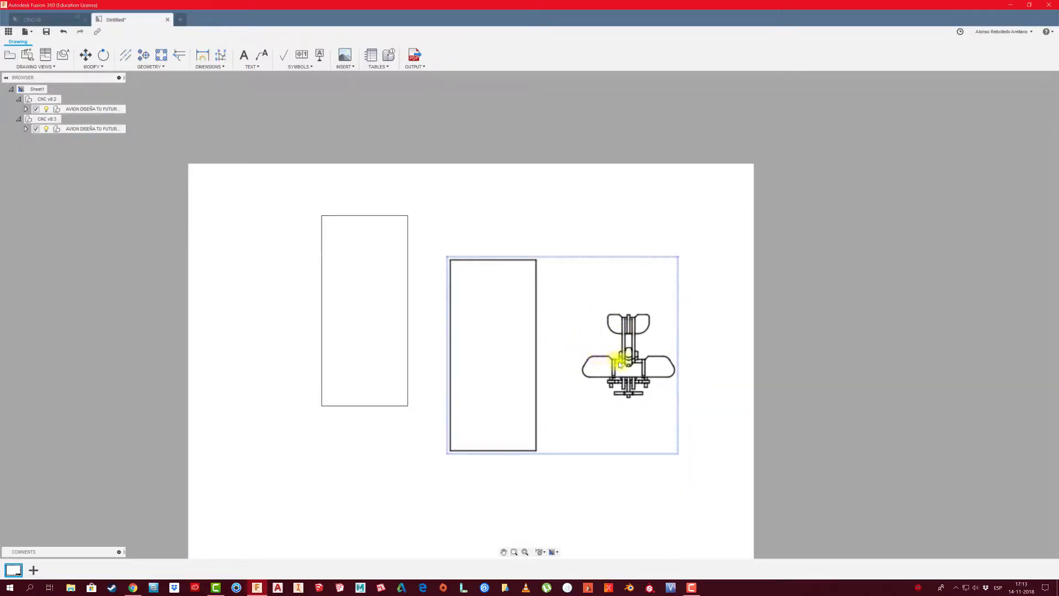
left_click(402, 278)
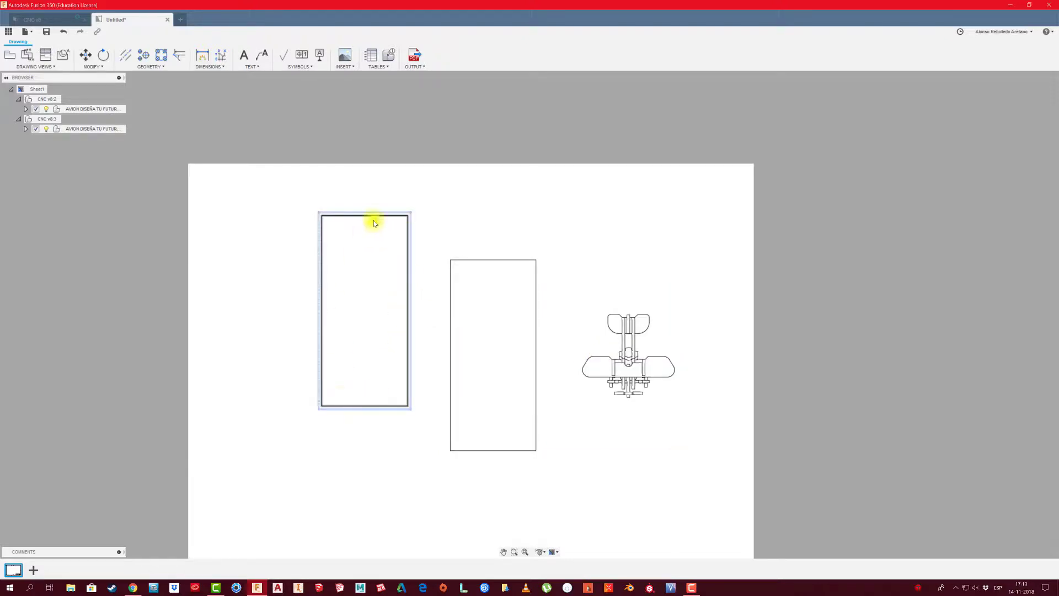
Suppress every part except ALA SUPERIOR:1 in the second view
left_click(599, 359)
key("Escape")
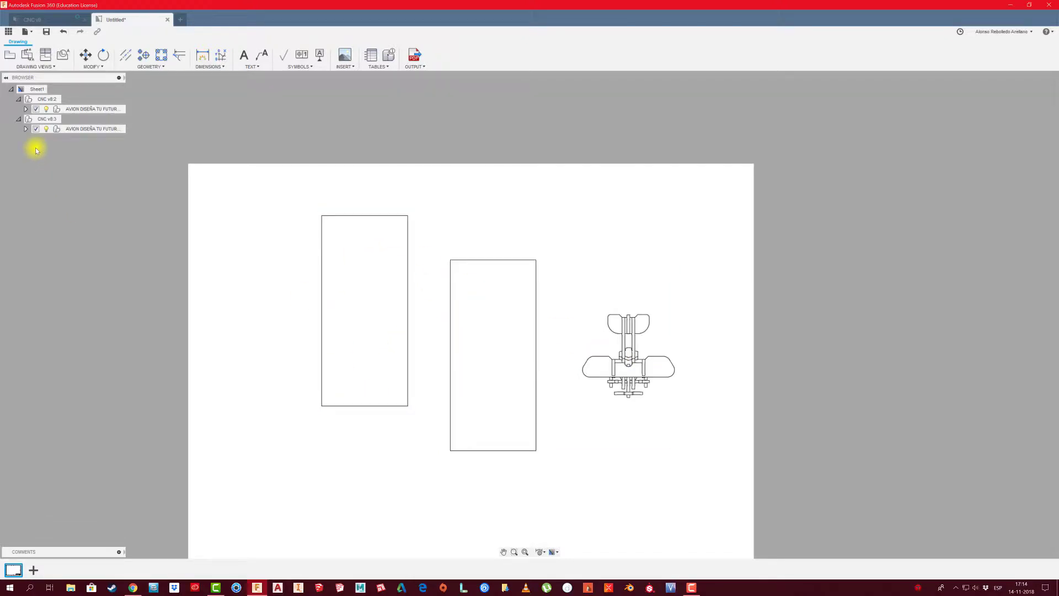
left_click(25, 129)
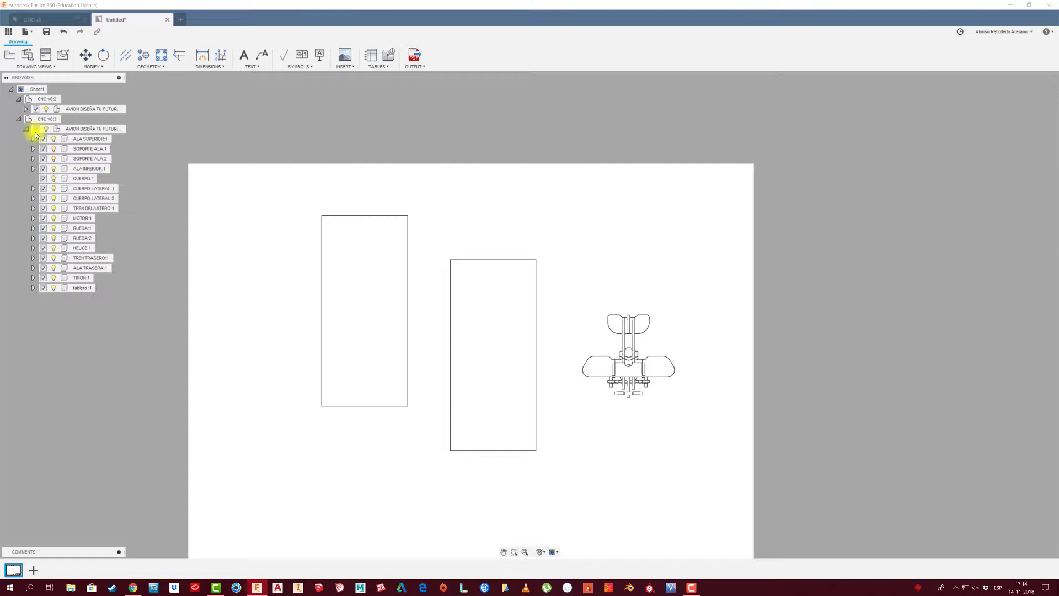
left_click(90, 138)
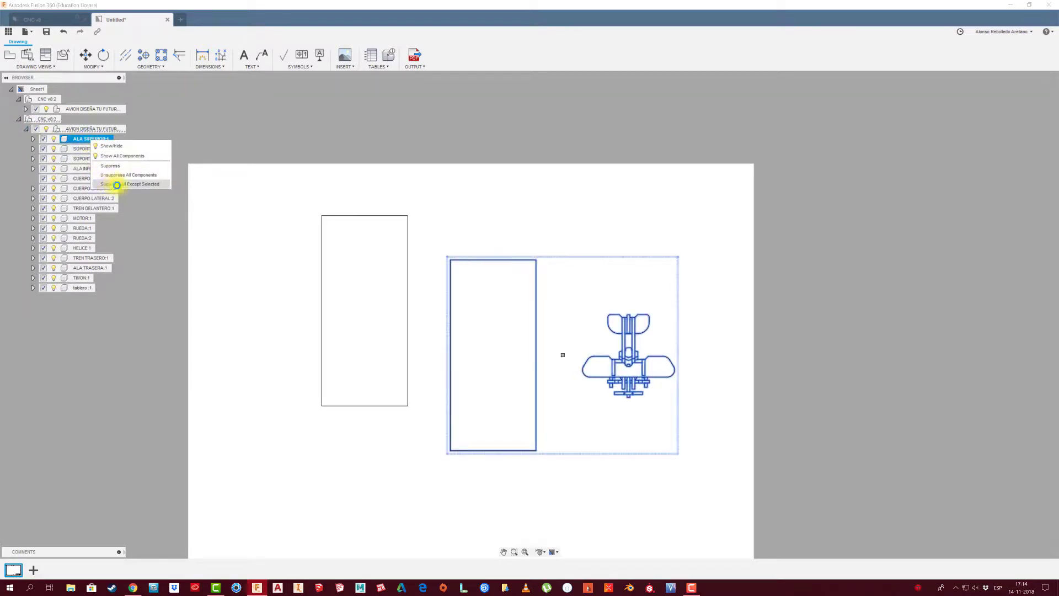
left_click(117, 185)
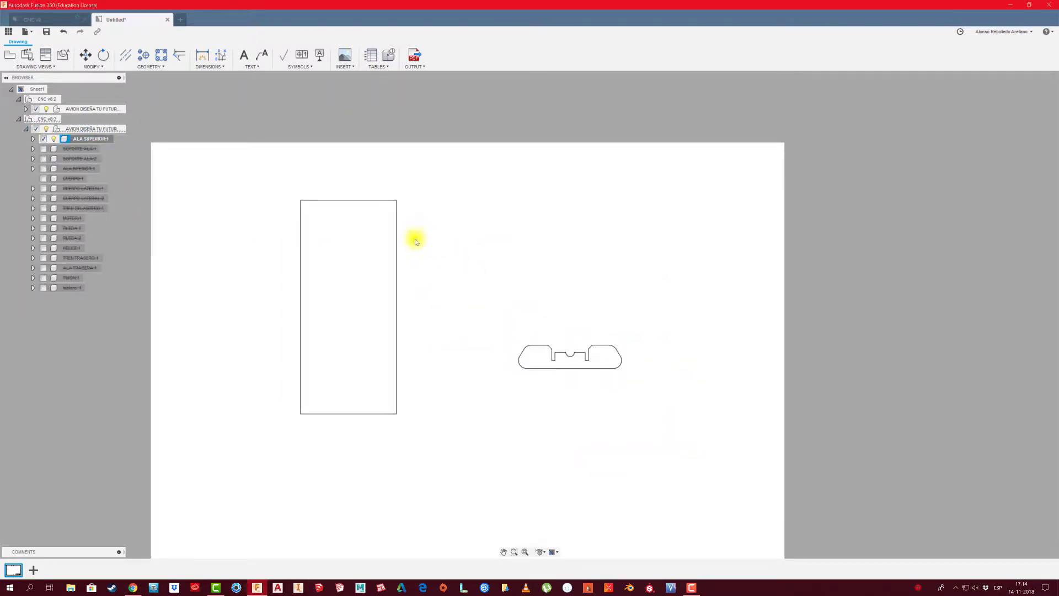
left_click(395, 237)
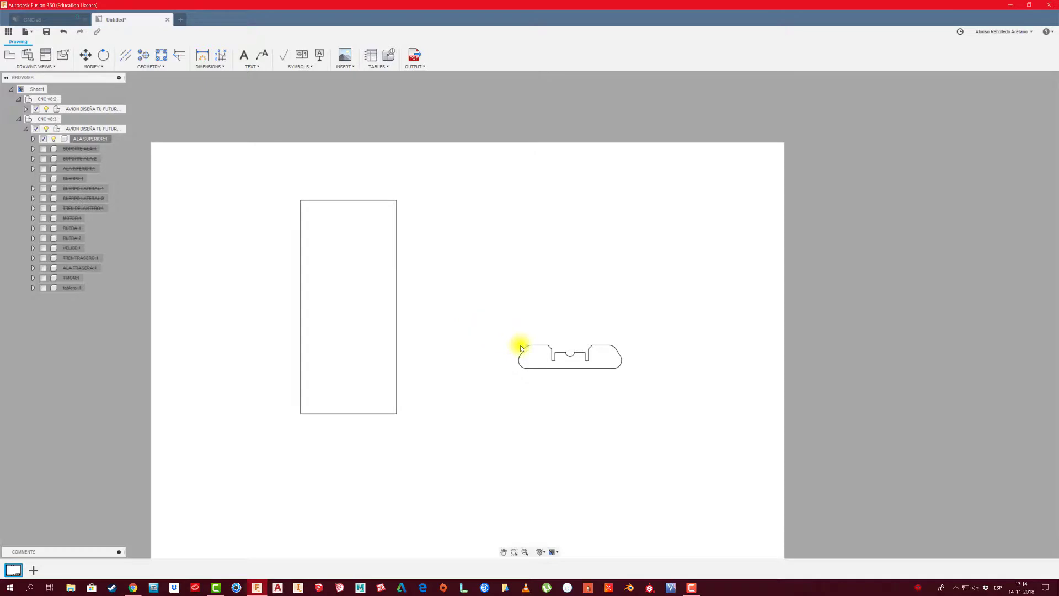
Start moving the wing view, then undo the relocation
left_click(570, 362)
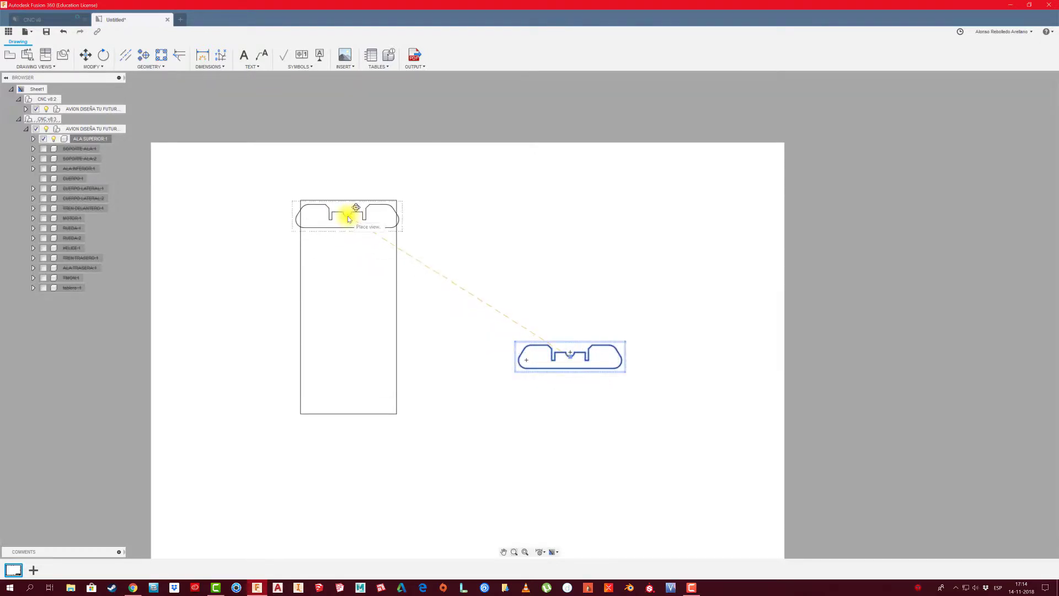
scroll(340, 210, "up", 3)
scroll(341, 210, "up", 2)
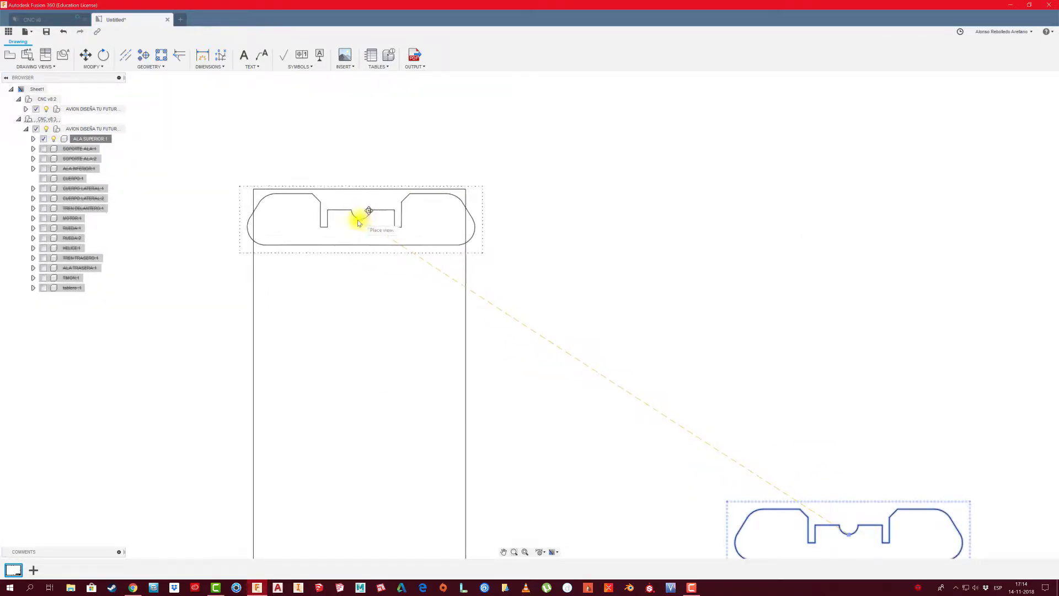
key("ctrl+z")
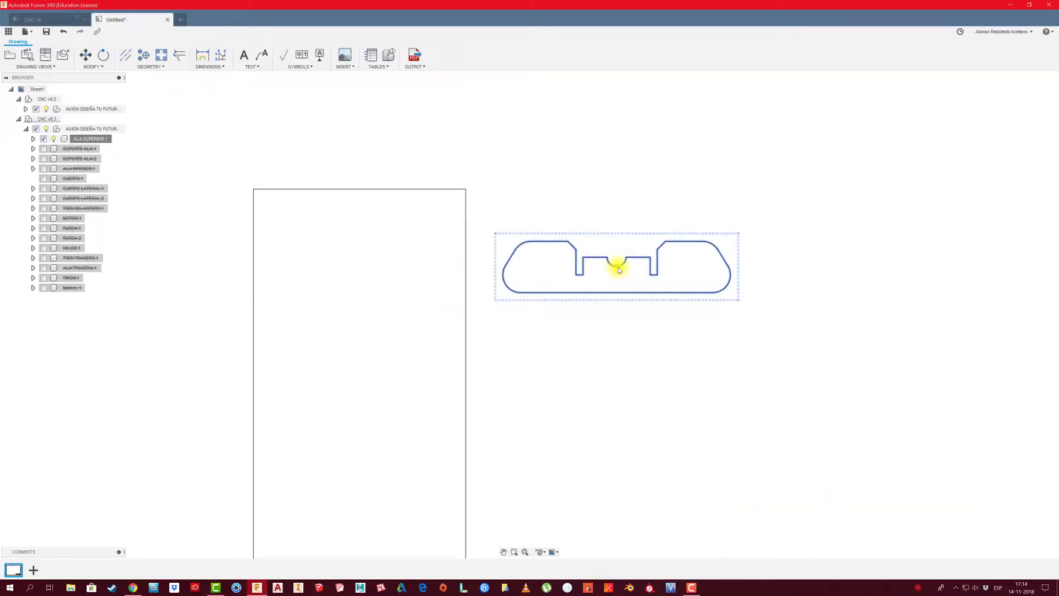
Rotate the wing view 90° so the outline stands upright
right_click(619, 269)
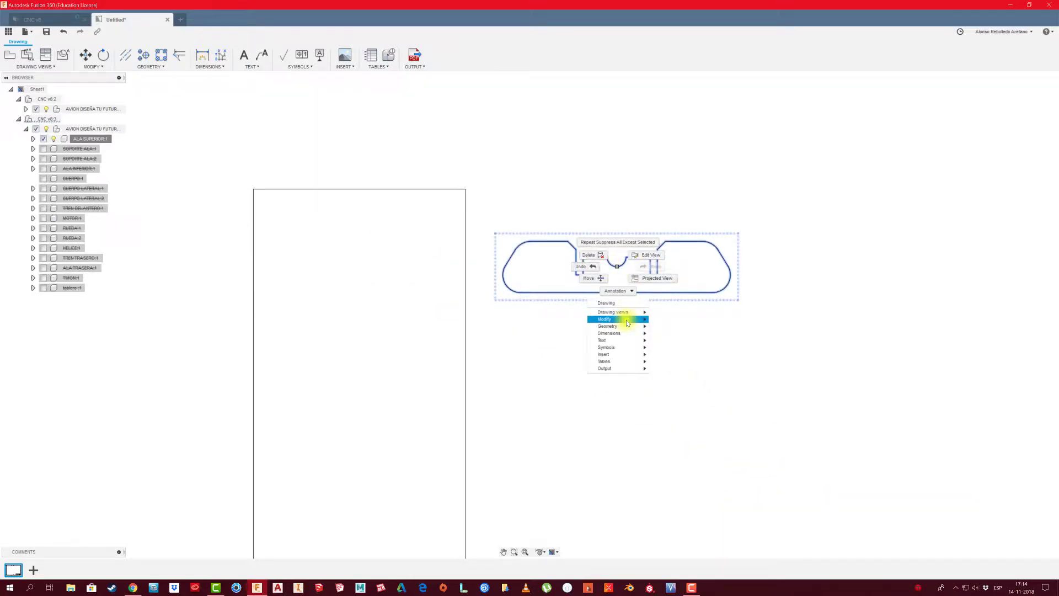
left_click(662, 326)
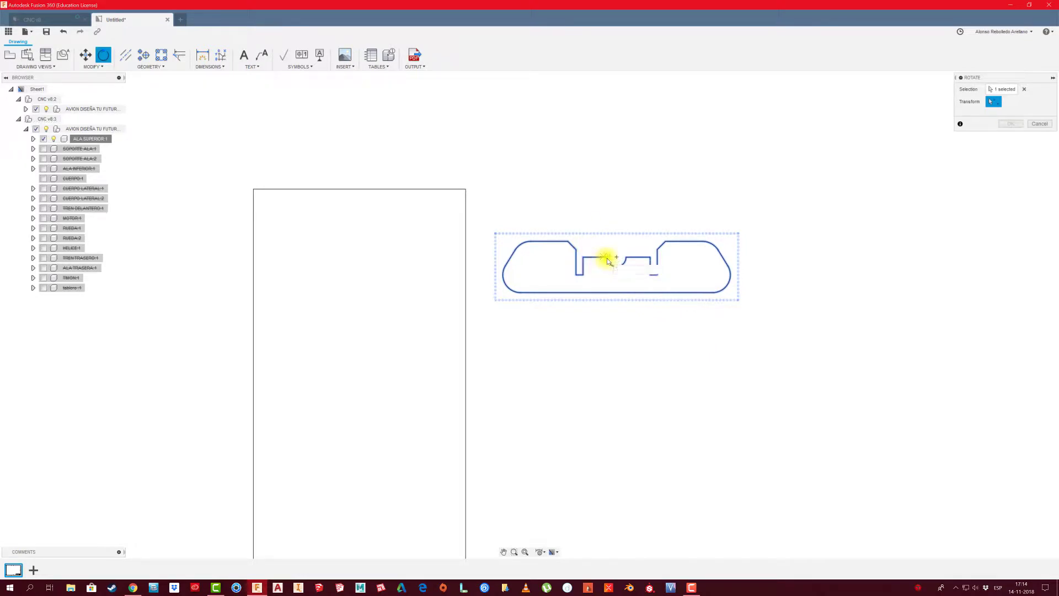
left_click(606, 257)
left_click(608, 217)
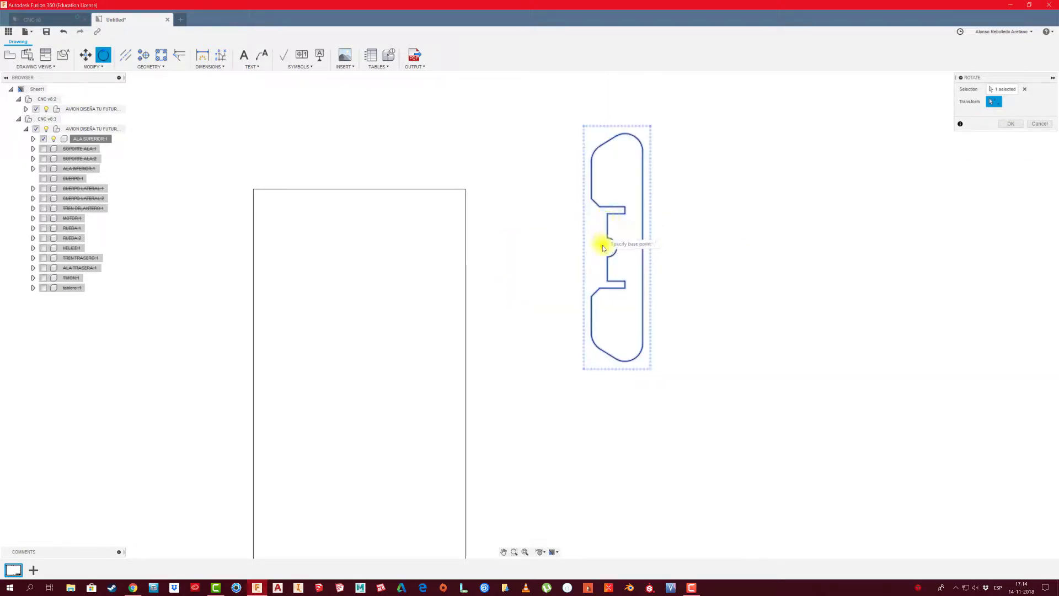
left_click(1011, 123)
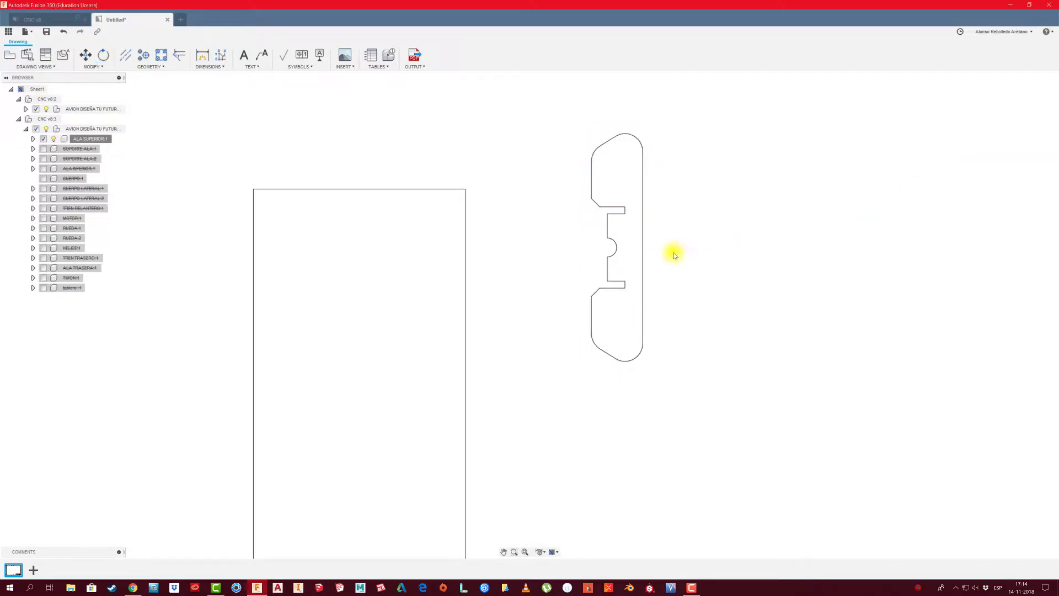
Move the upright wing outline inside the board's left edge and recentre the sheet
key("p")
left_click(621, 254)
scroll(265, 294, "up", 1)
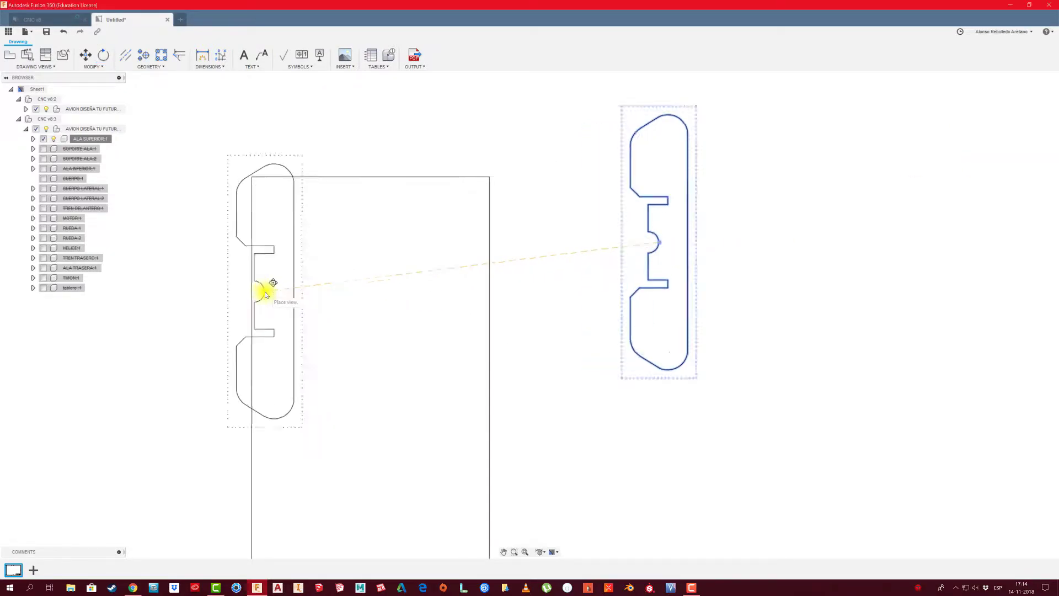
scroll(265, 294, "up", 3)
scroll(286, 302, "down", 1)
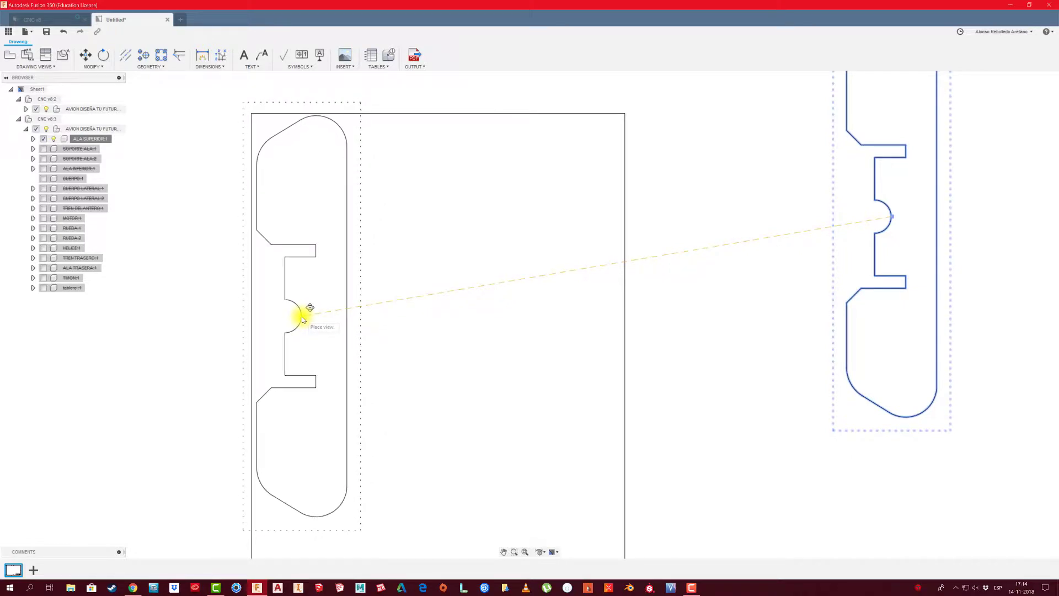
left_click(303, 320)
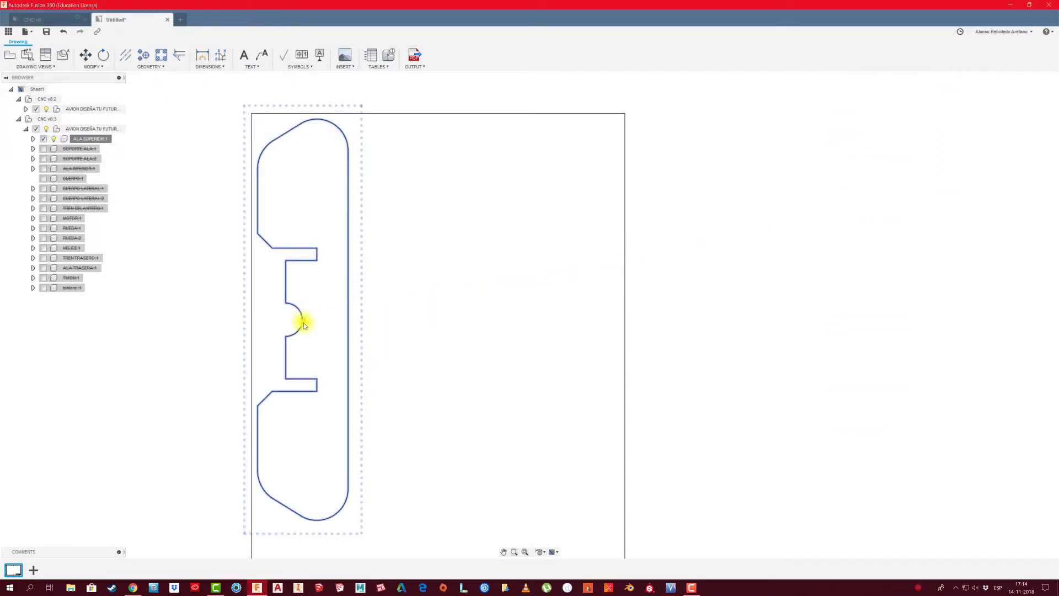
scroll(227, 311, "down", 3)
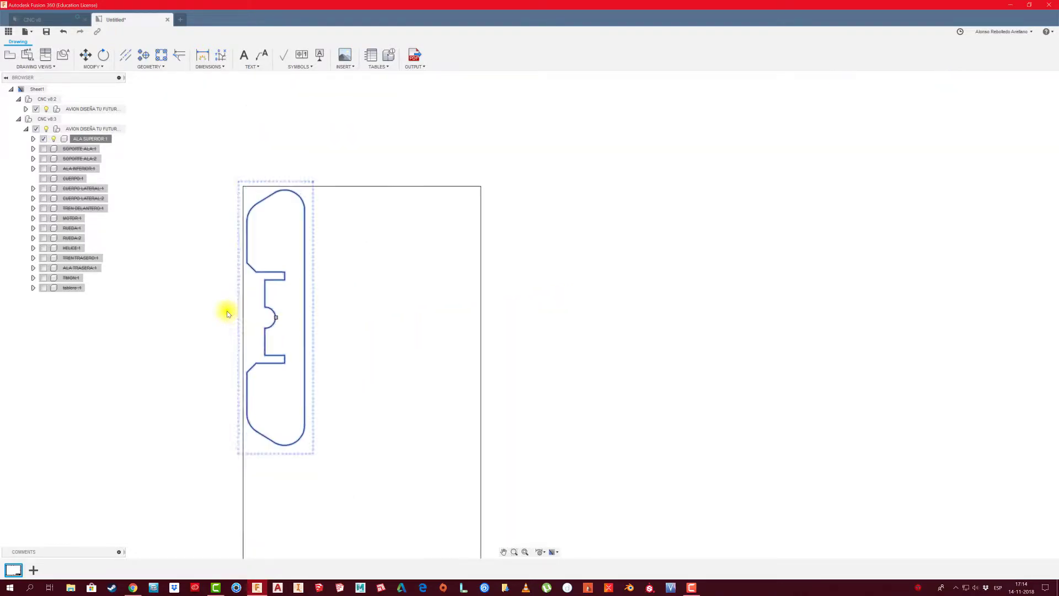
left_click(190, 316)
middle_click_drag(191, 316, 220, 282)
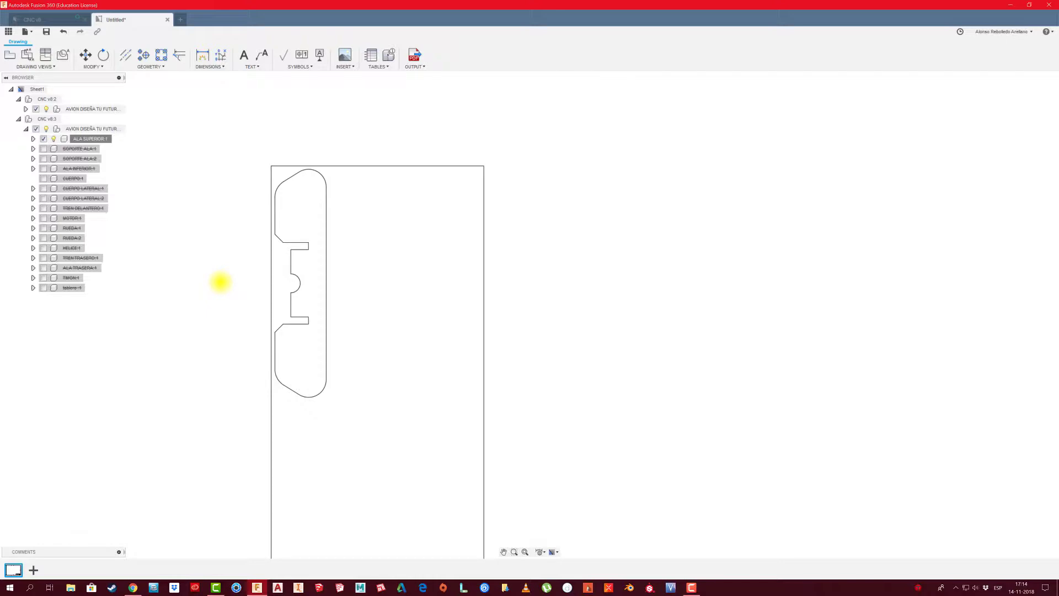
Start a Top, 1:1 base view, then dismiss this first attempt
left_click(25, 129)
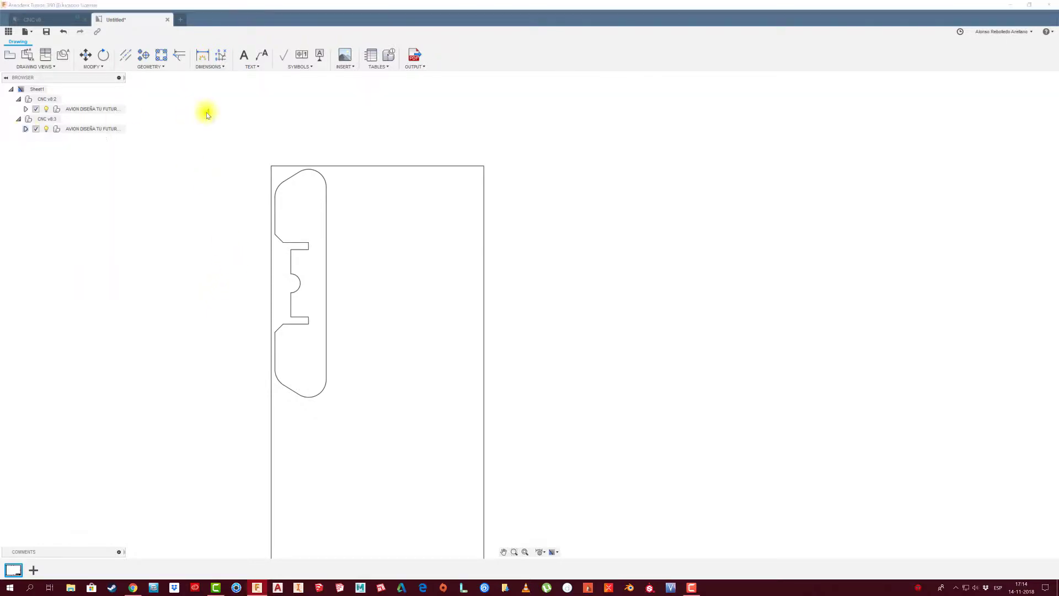
left_click(9, 54)
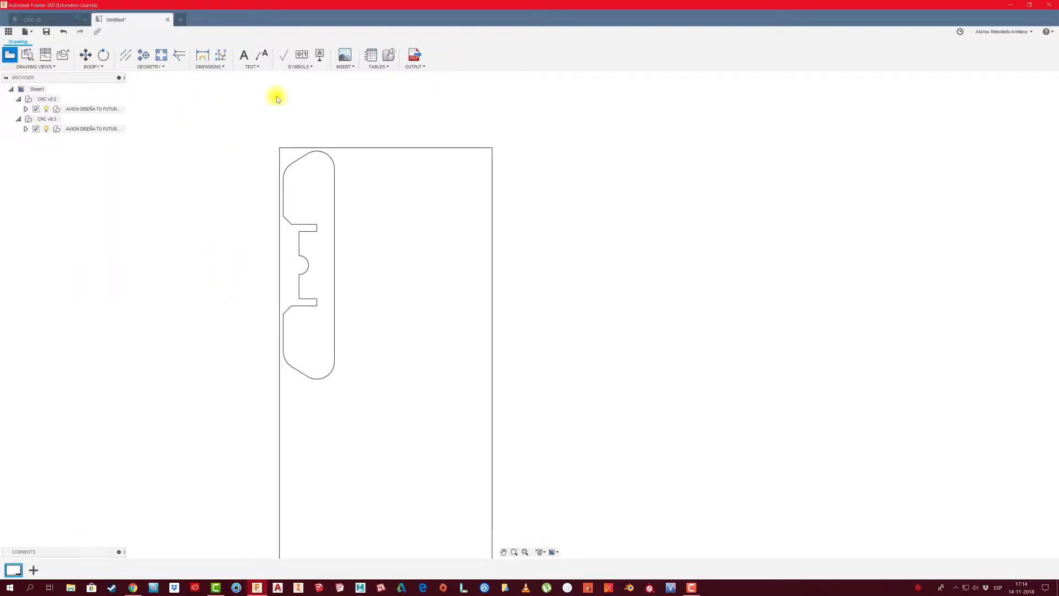
left_click(754, 161)
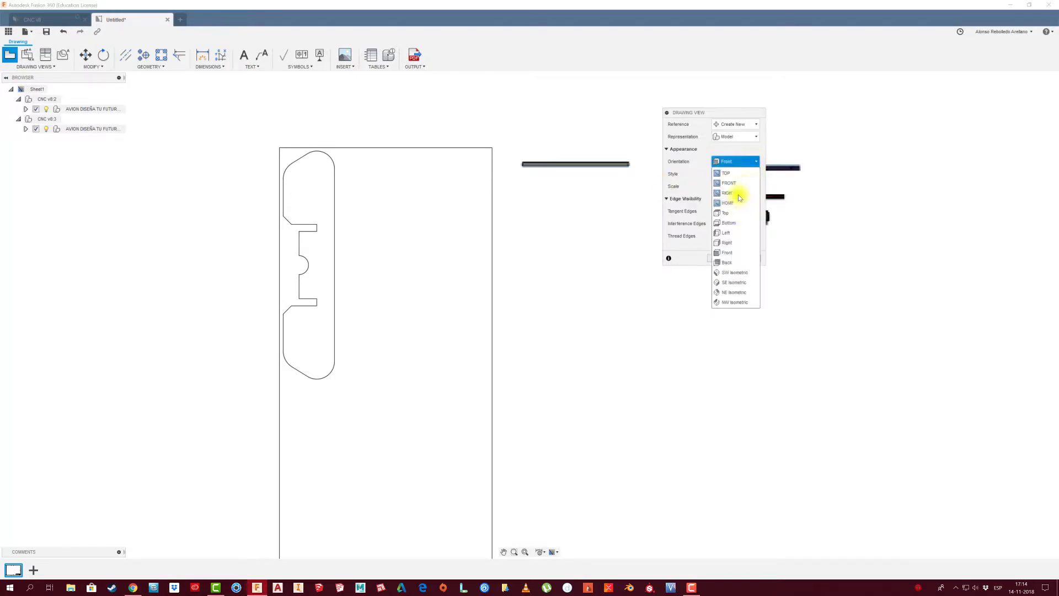
left_click(742, 214)
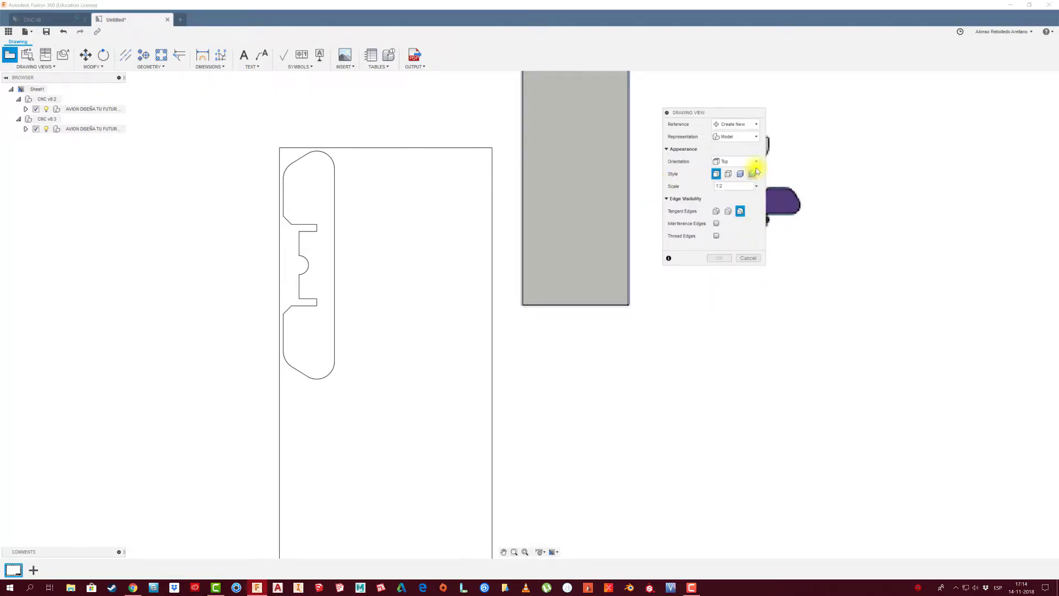
left_click(755, 187)
left_click(729, 198)
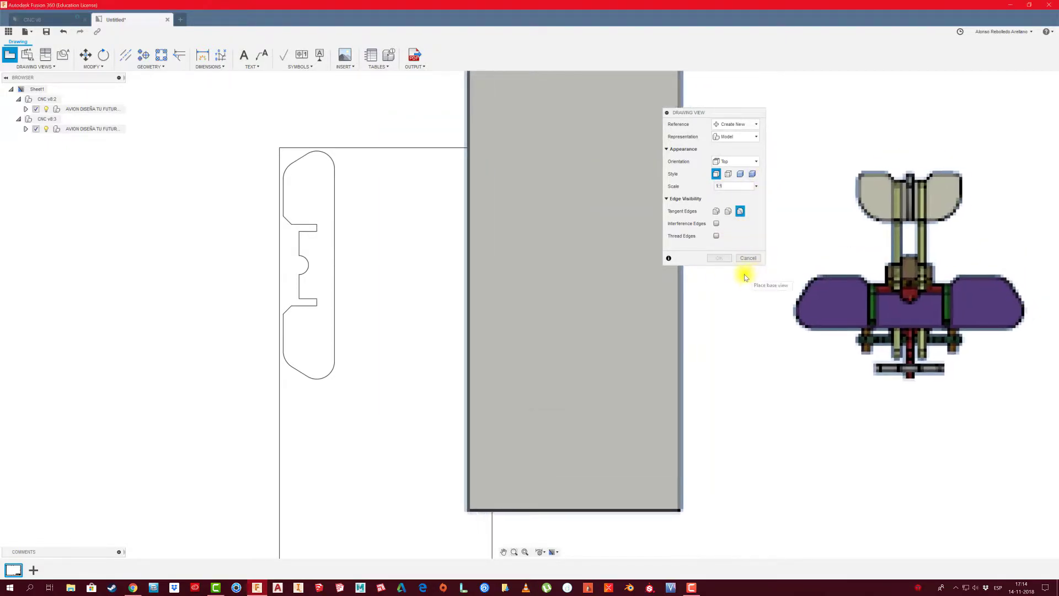
left_click(732, 186)
left_click(717, 259)
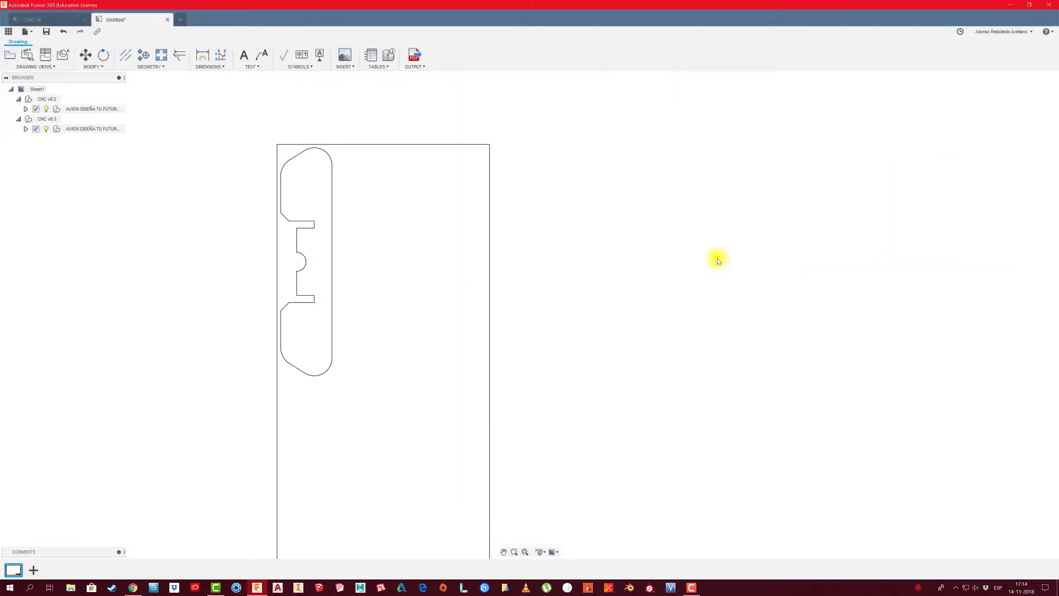
Place a 1:1 Top view of the airplane right of the board
left_click(9, 55)
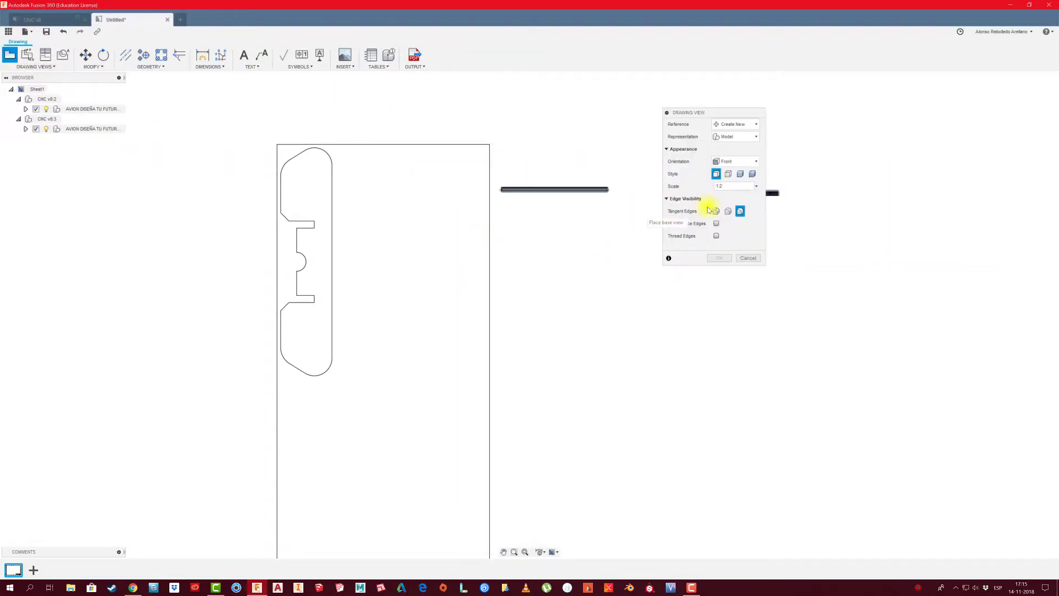
left_click(757, 186)
left_click(729, 199)
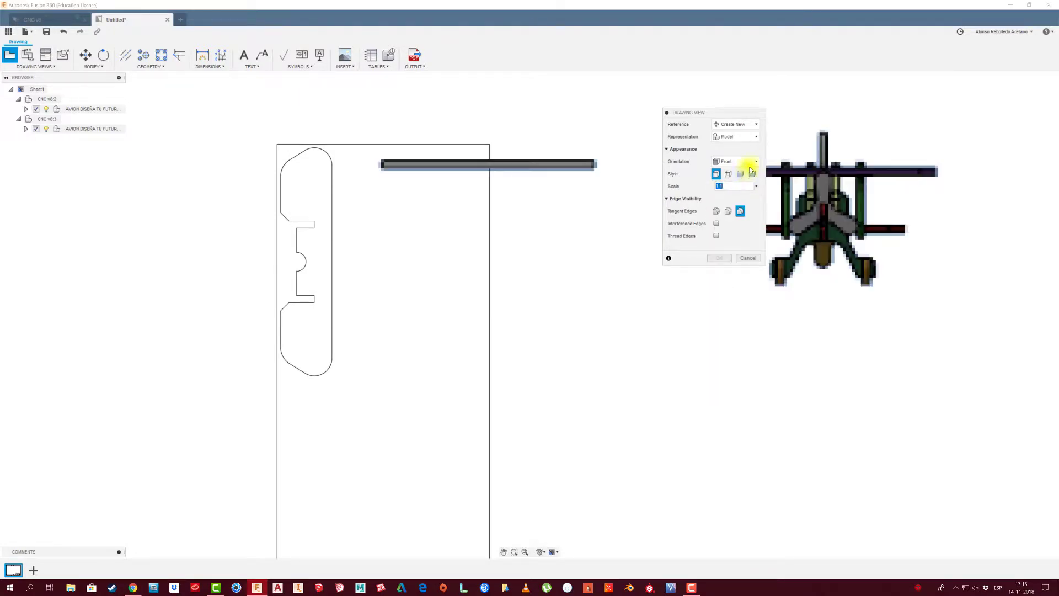
left_click(750, 162)
left_click(730, 208)
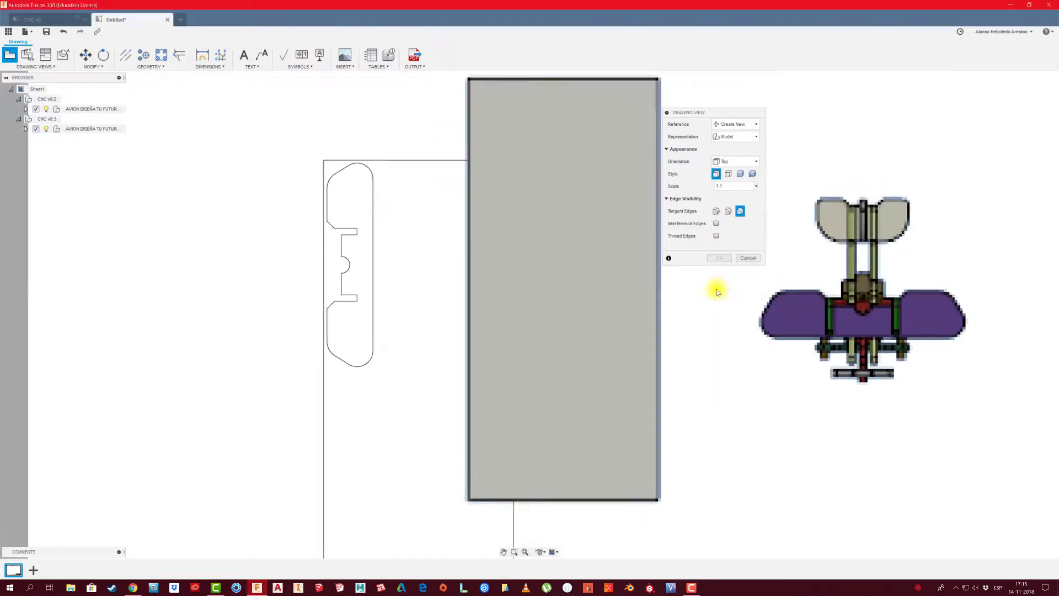
scroll(720, 289, "down", 3)
left_click(719, 258)
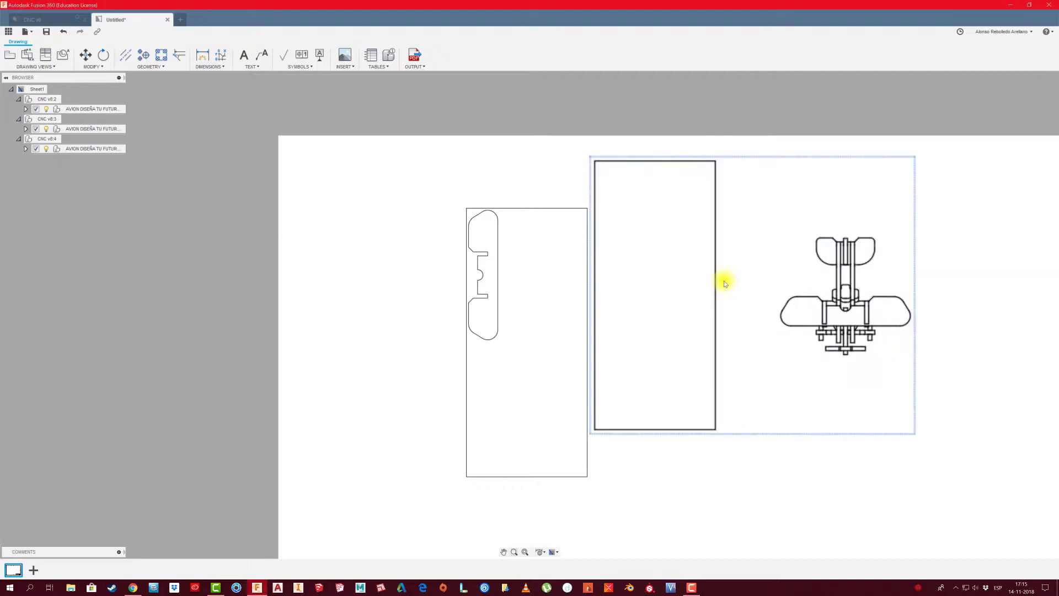
Suppress all components except SOPORTE ALA:1, then undo the suppression
left_click(26, 149)
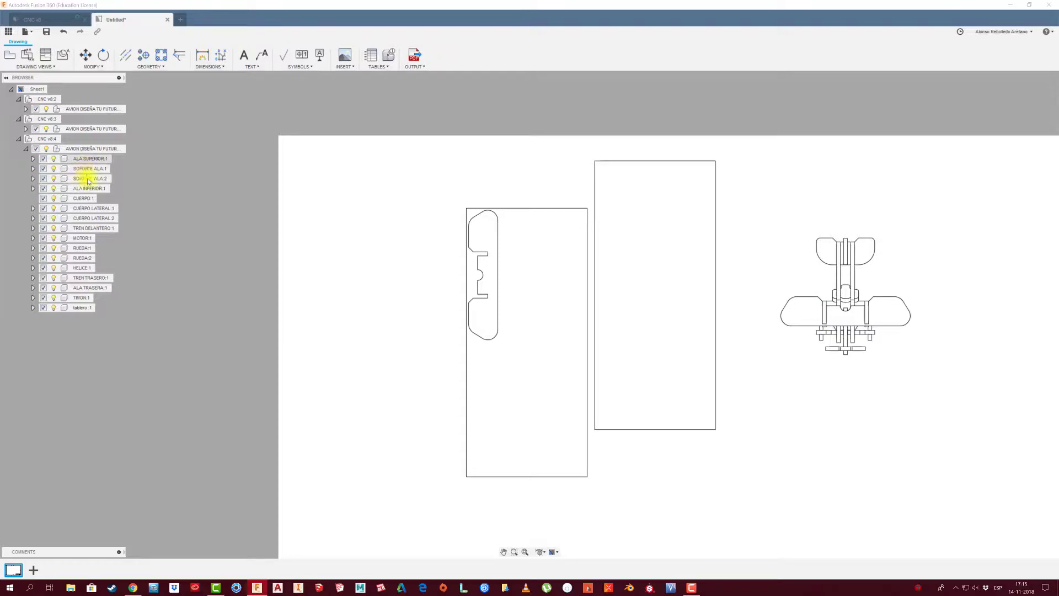
left_click(87, 168)
right_click(88, 169)
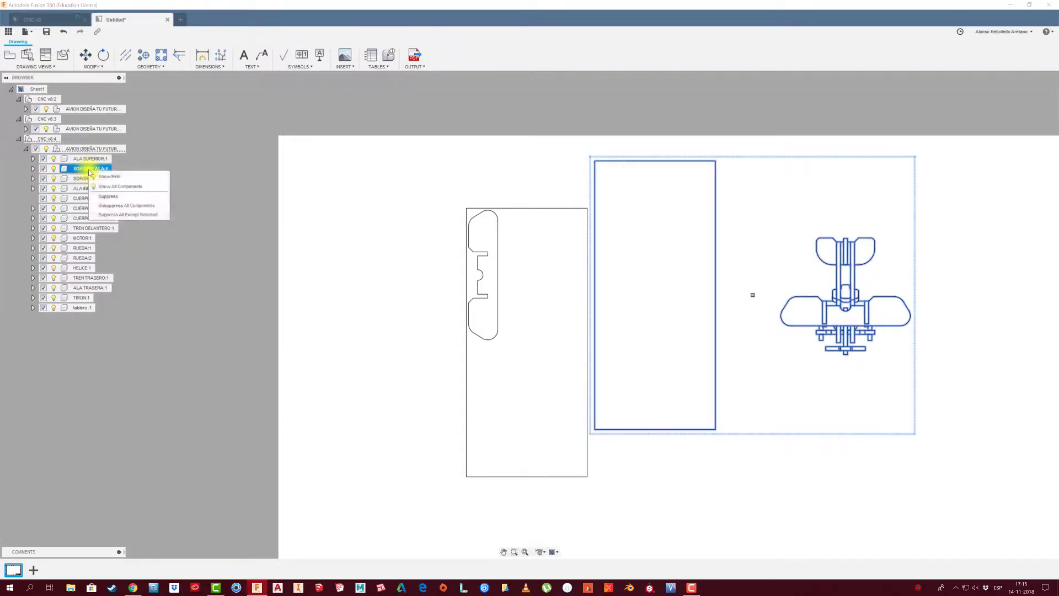
left_click(123, 215)
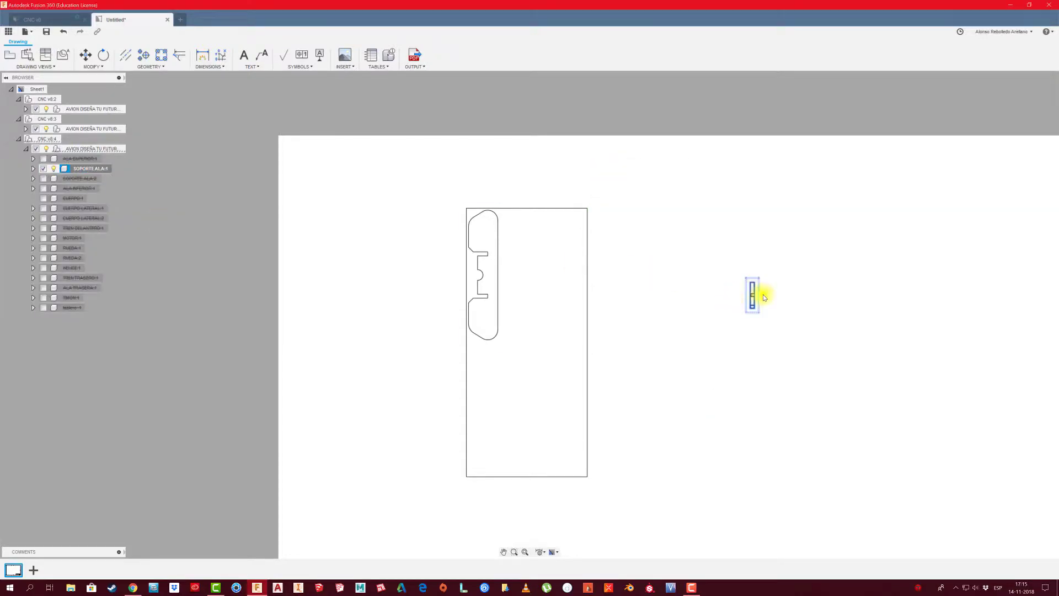
scroll(755, 298, "up", 2)
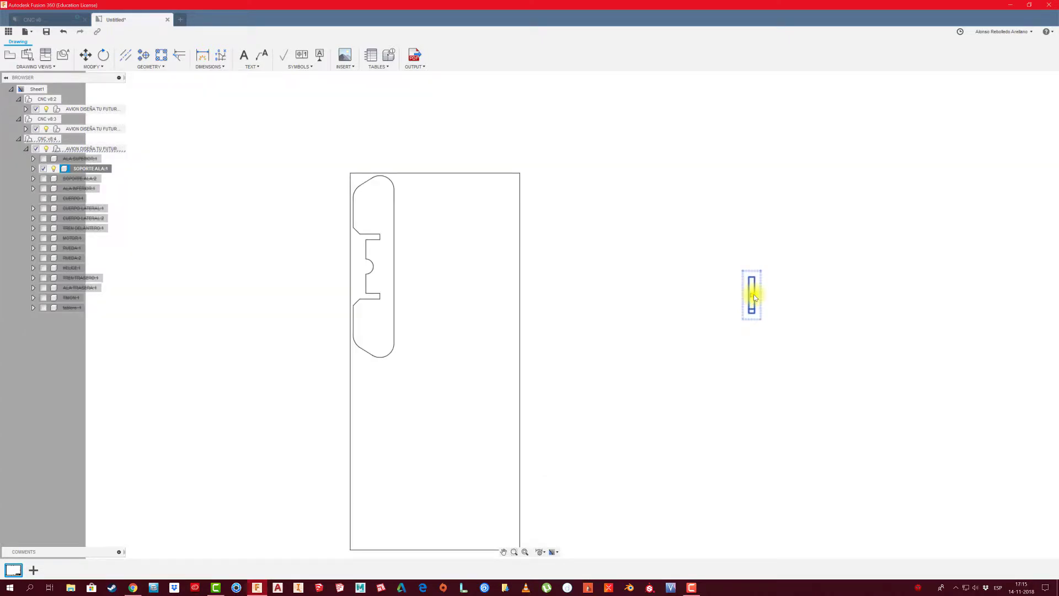
key("ctrl+z")
Isolate the ALA INFERIOR:1 component in the airplane top view
scroll(733, 309, "down", 2)
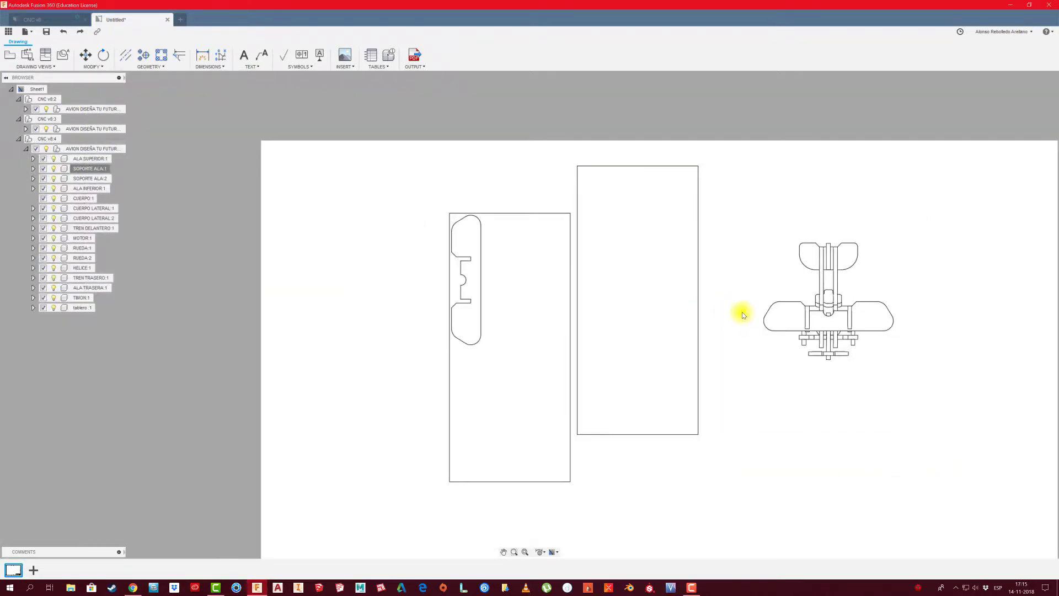
left_click(763, 441)
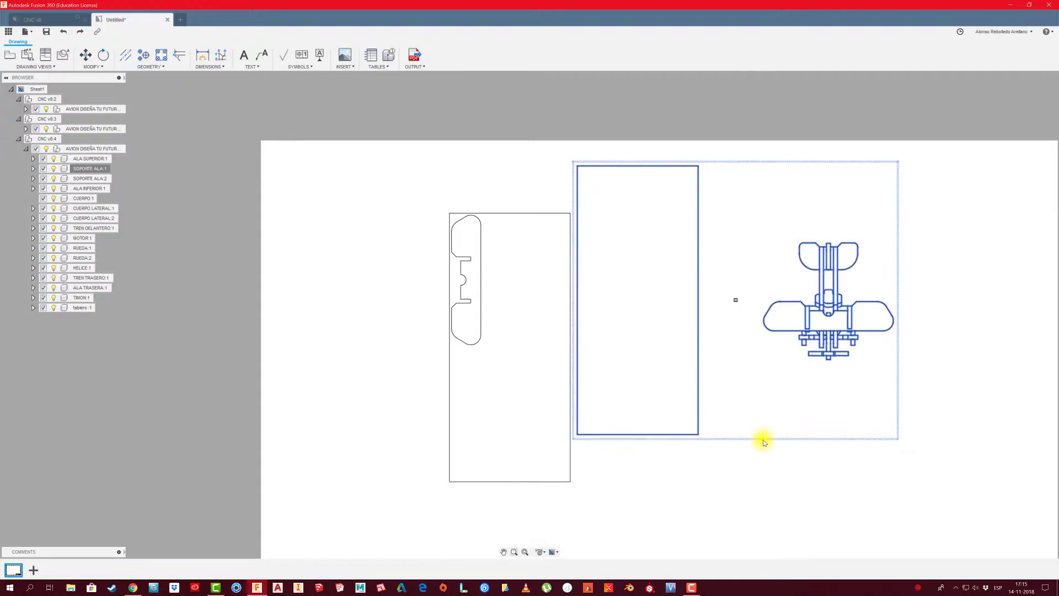
left_click(90, 190)
right_click(90, 190)
left_click(113, 235)
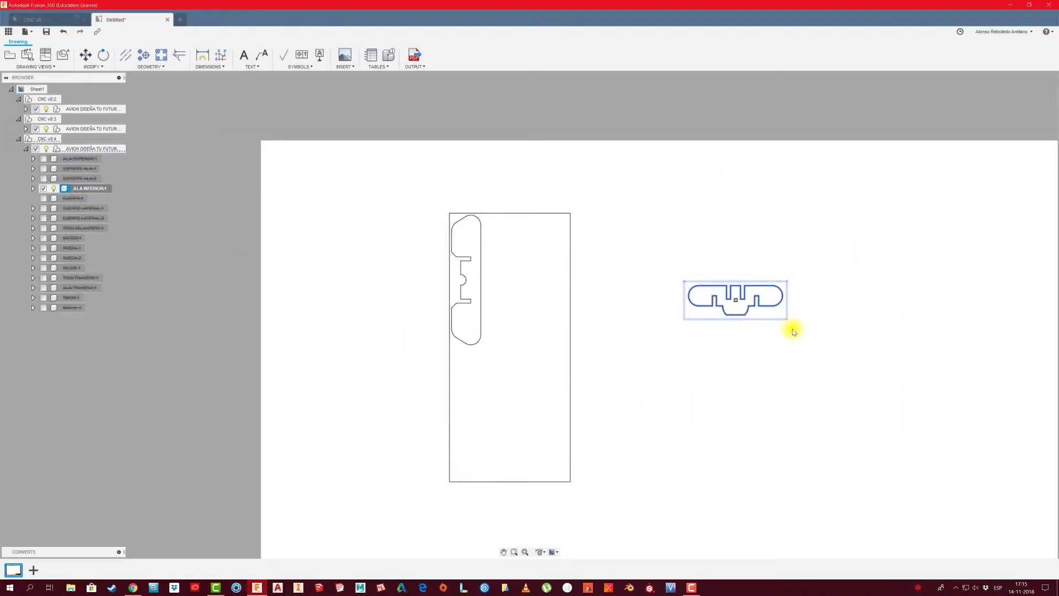
Rotate the lower wing view 90° so it stands upright
left_click_drag(711, 290, 511, 212)
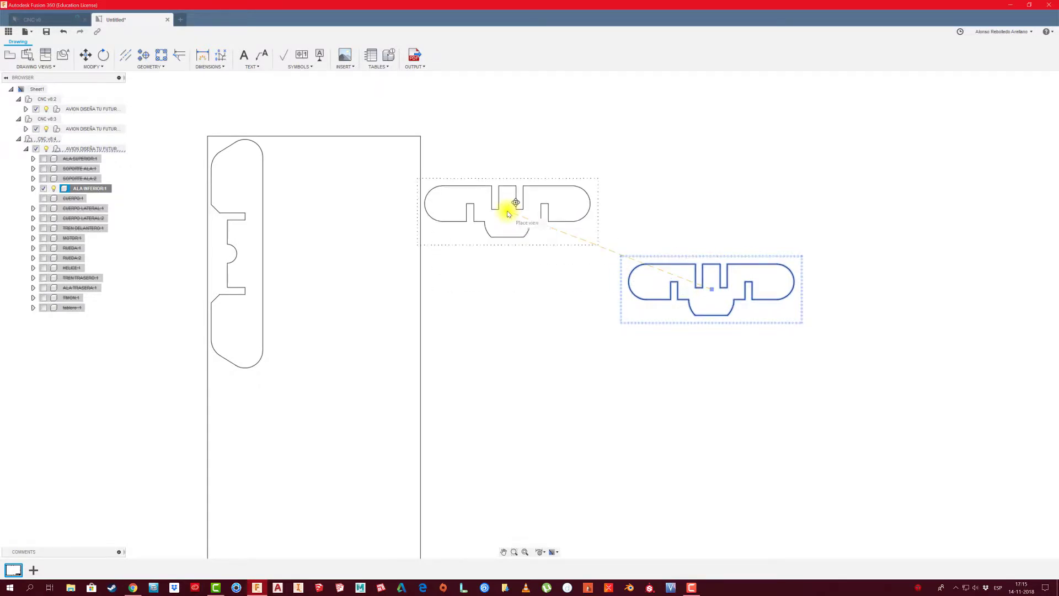
right_click(508, 211)
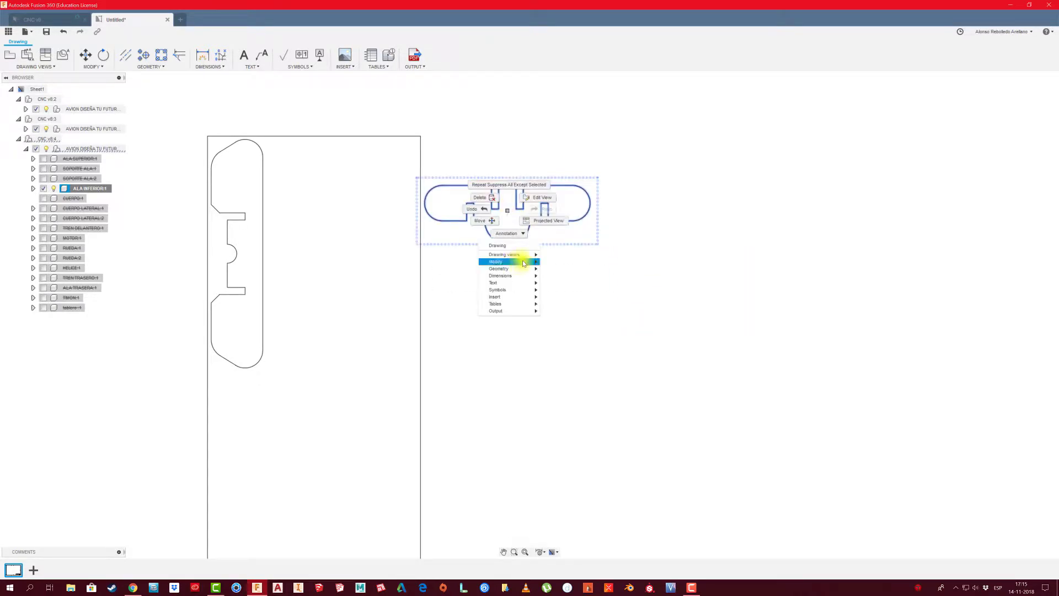
mouse_move(507, 262)
left_click(552, 268)
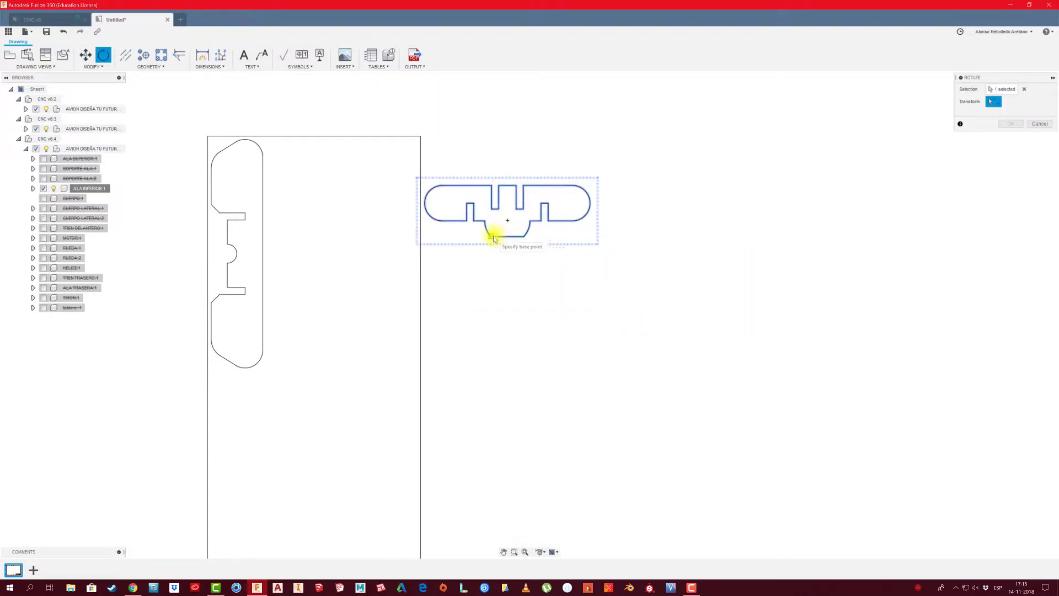
left_click(494, 238)
left_click(489, 171)
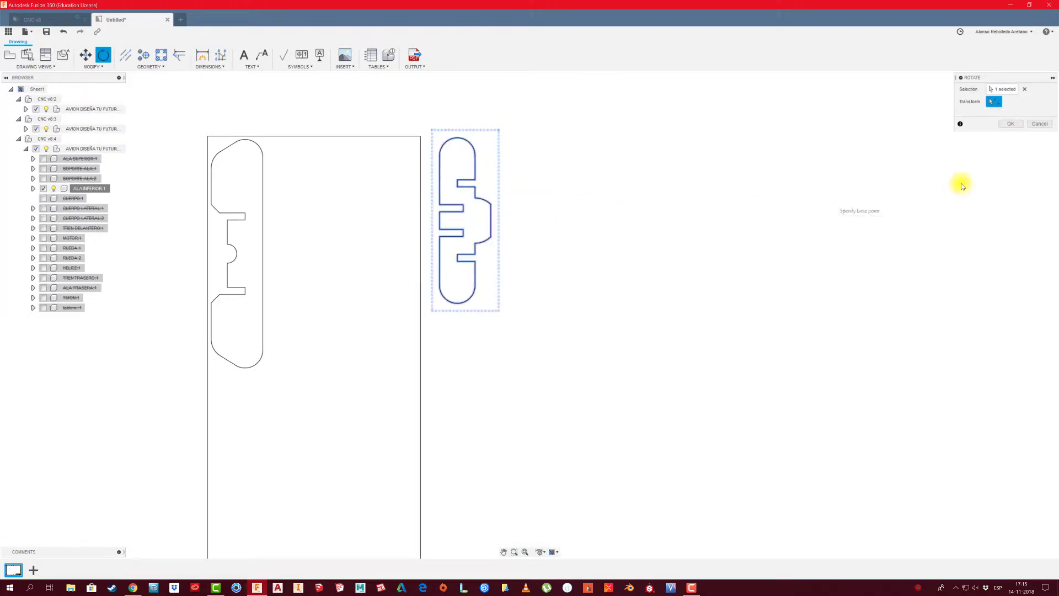
left_click(1010, 123)
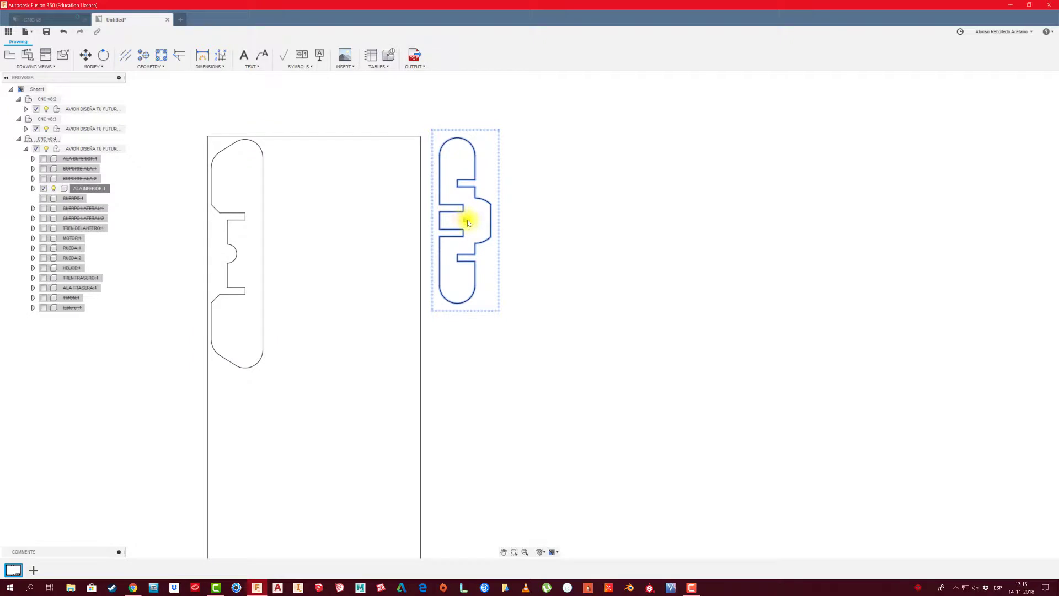
Place the upright lower wing inside the board beside the upper wing, then collapse CNC v8:4
left_click_drag(466, 220, 297, 225)
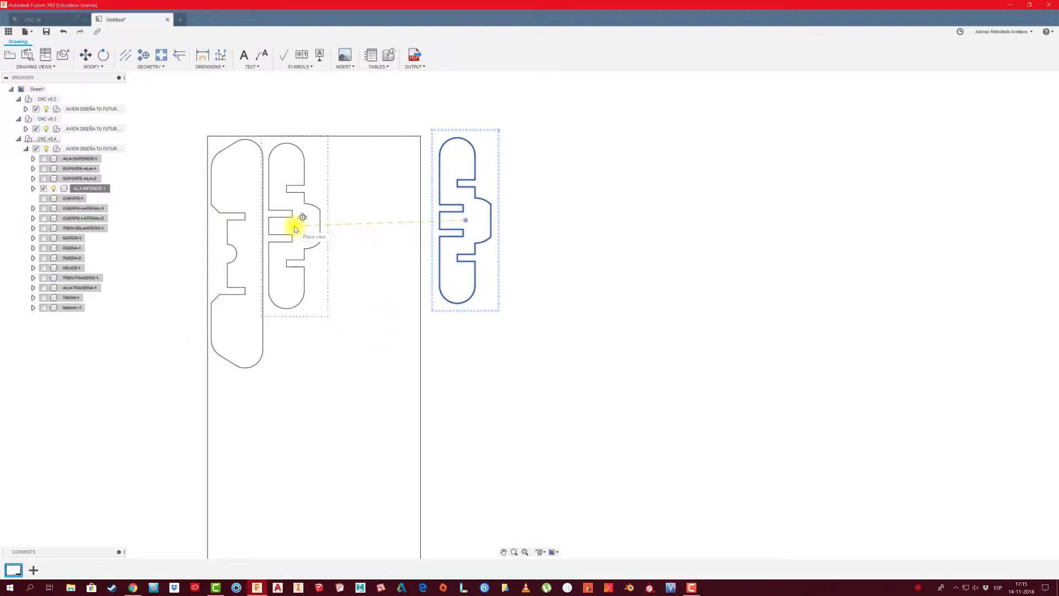
left_click(297, 227)
left_click(466, 229)
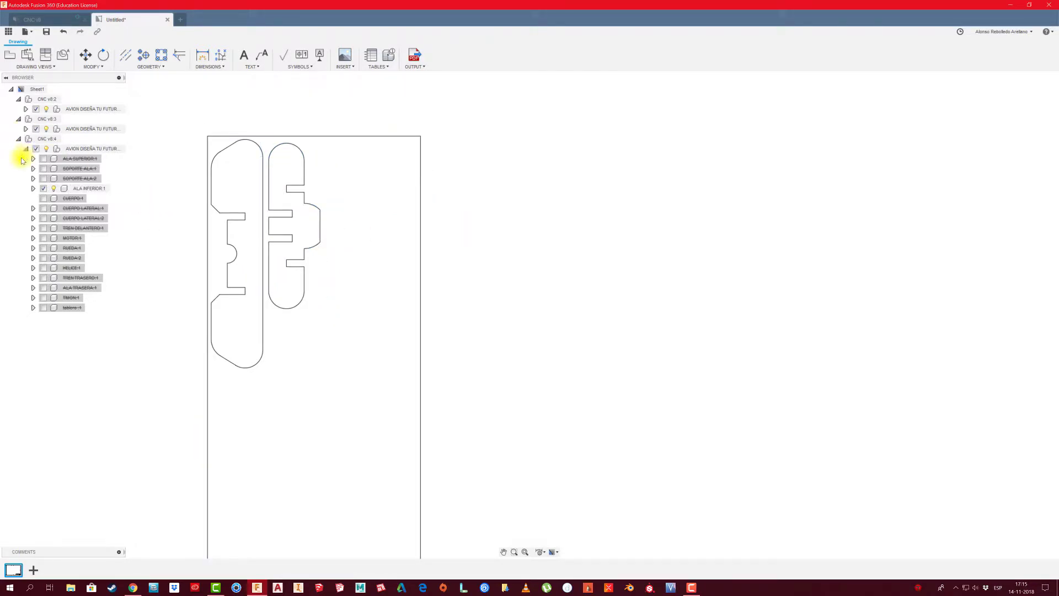
left_click(18, 139)
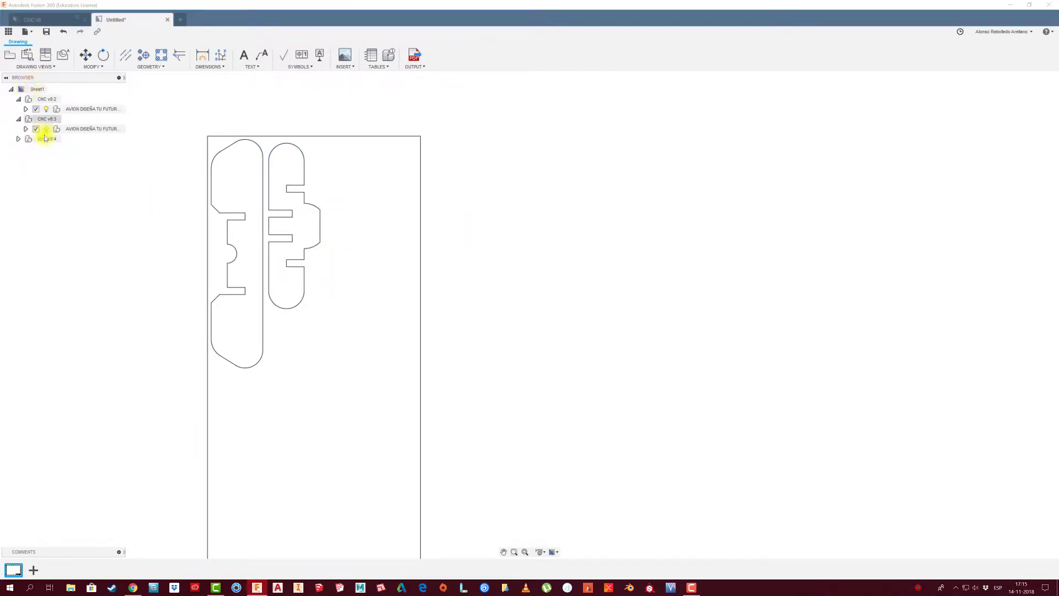
Insert a 1:1 Top-orientation base view of the airplane to the right of the board
left_click(11, 58)
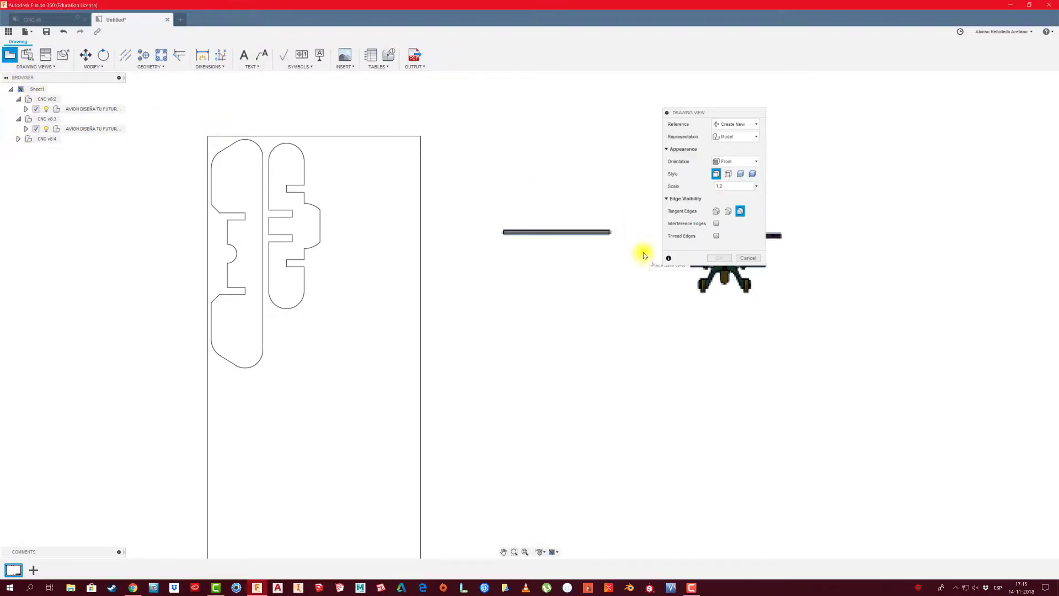
left_click(757, 187)
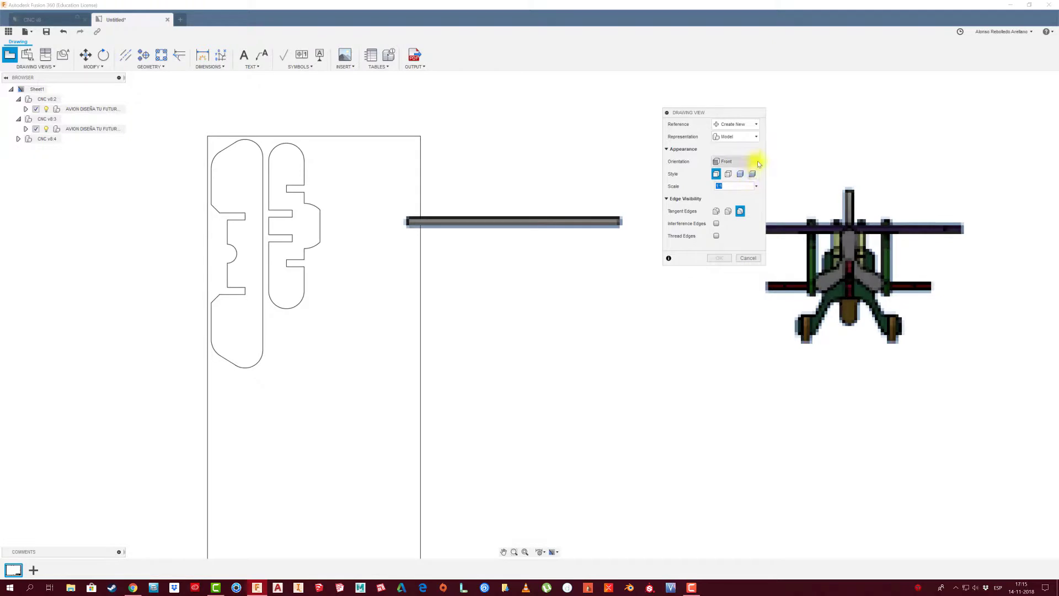
left_click(759, 163)
left_click(723, 215)
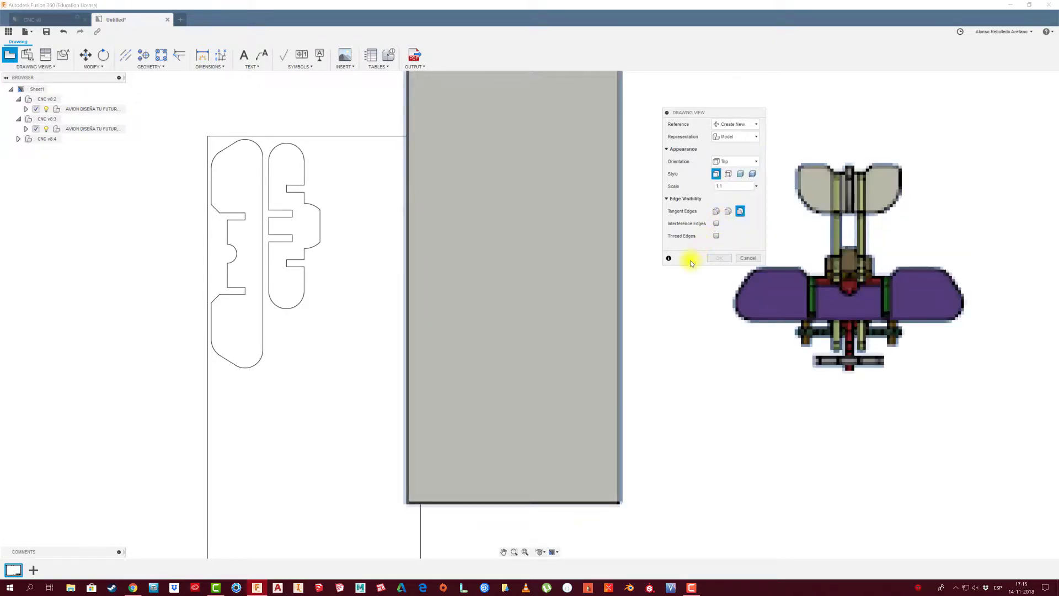
scroll(706, 303, "down", 3)
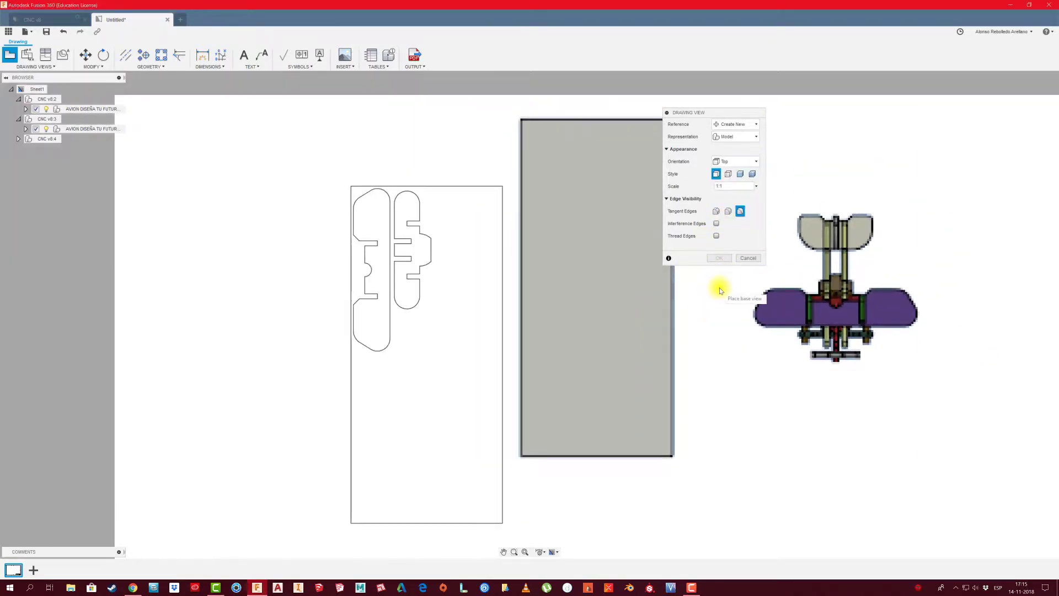
left_click(719, 287)
left_click(716, 258)
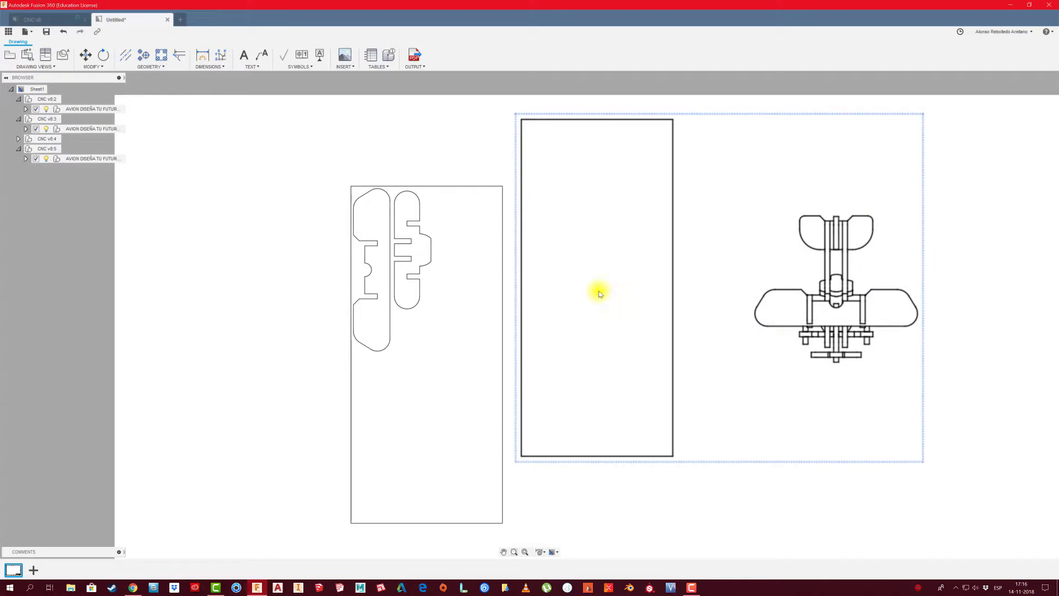
Isolate ALA TRASERA:1 in the new CNC v8:5 view
left_click(26, 159)
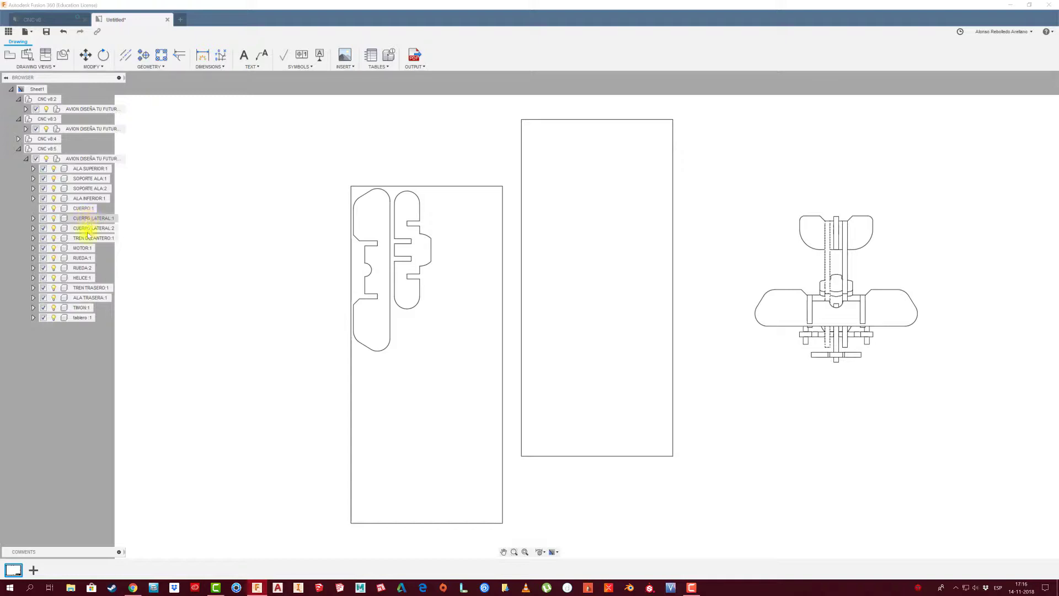
right_click(87, 301)
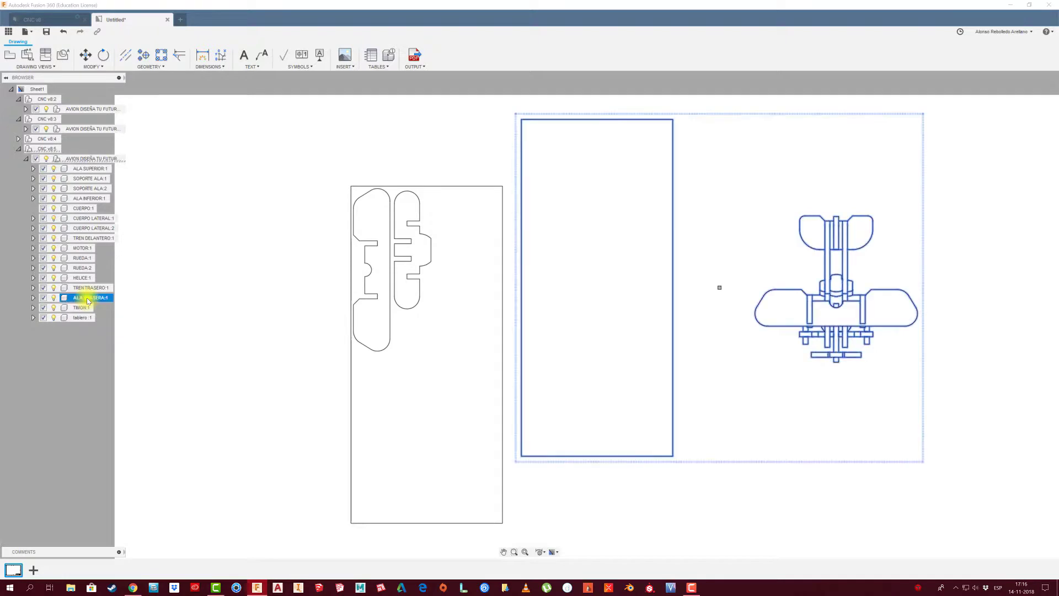
left_click(110, 337)
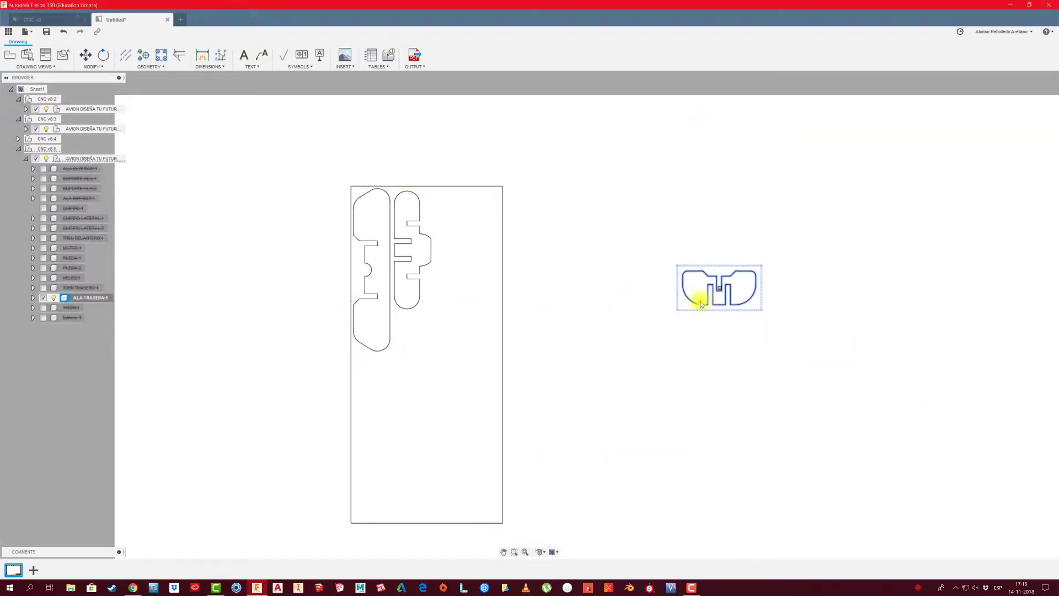
Move the tail wing outline to the board's top right, then return to the CNC v8 design
left_click(720, 291)
scroll(469, 208, "up", 1)
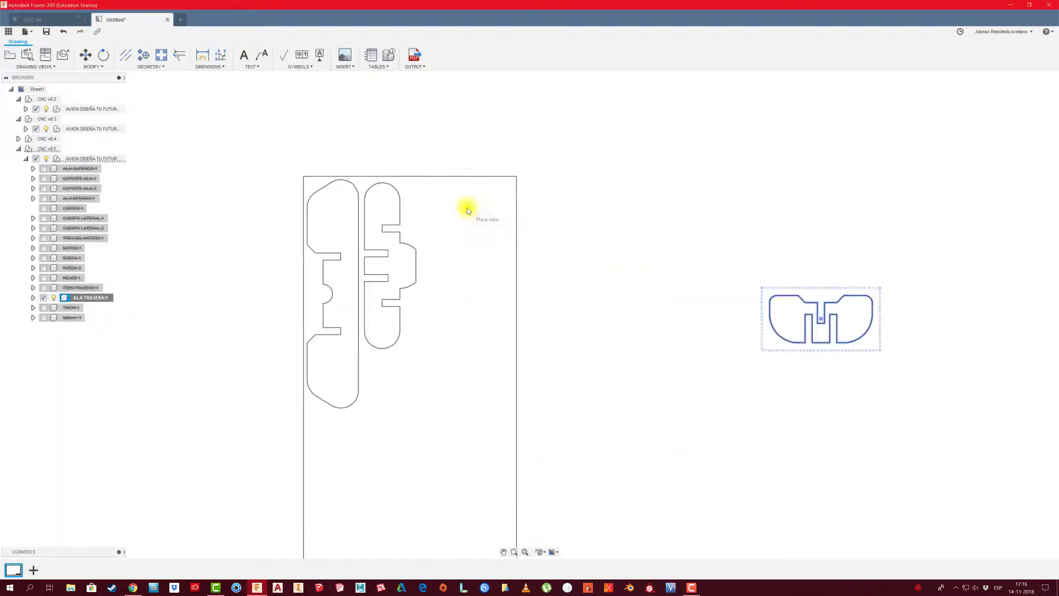
scroll(466, 204, "up", 3)
scroll(452, 202, "up", 2)
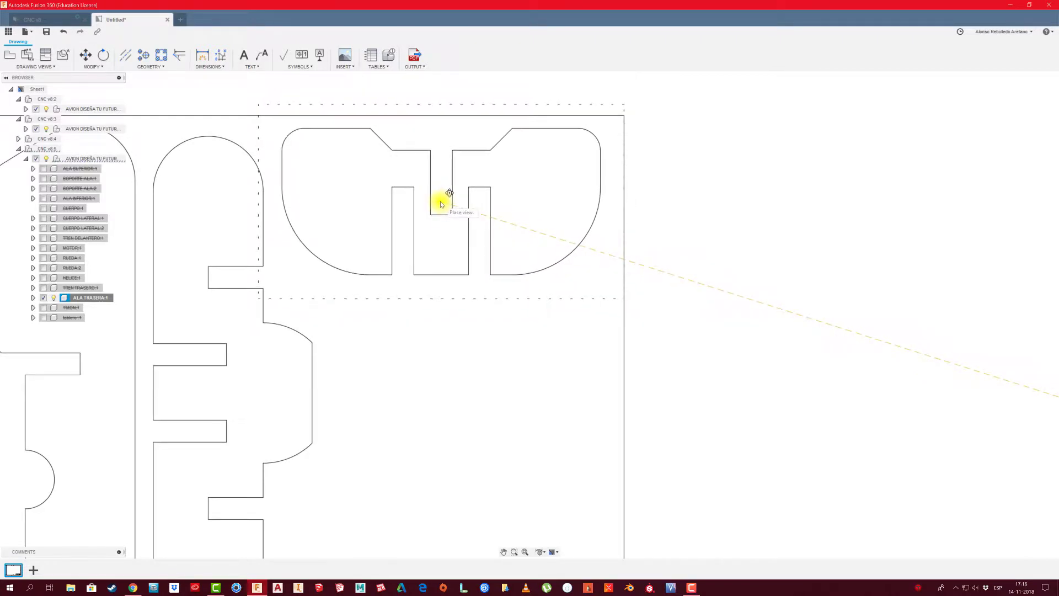
left_click(449, 222)
scroll(449, 222, "down", 5)
scroll(445, 243, "down", 2)
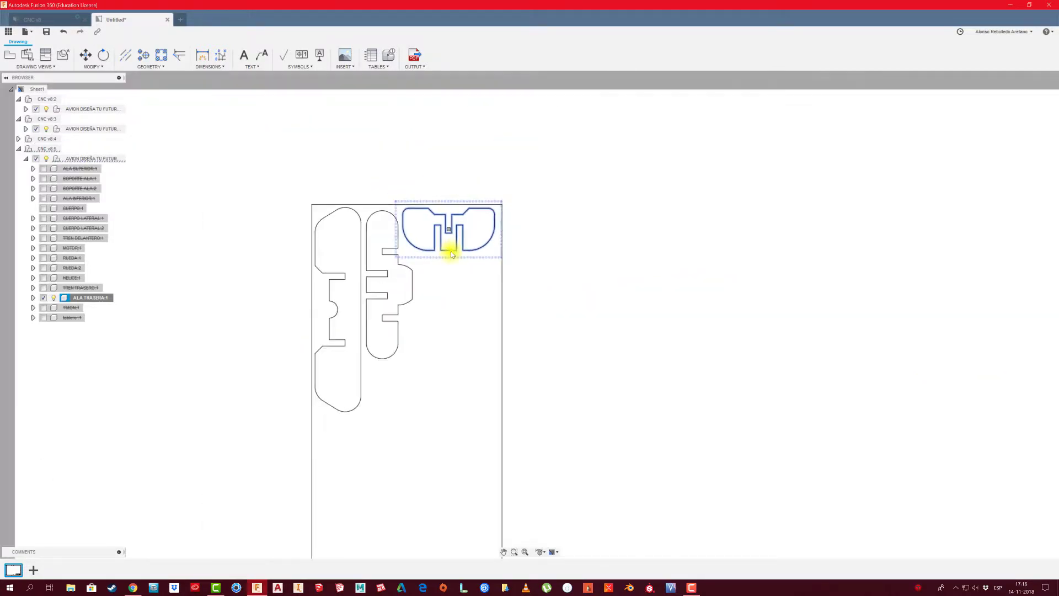
left_click(452, 250)
left_click(48, 23)
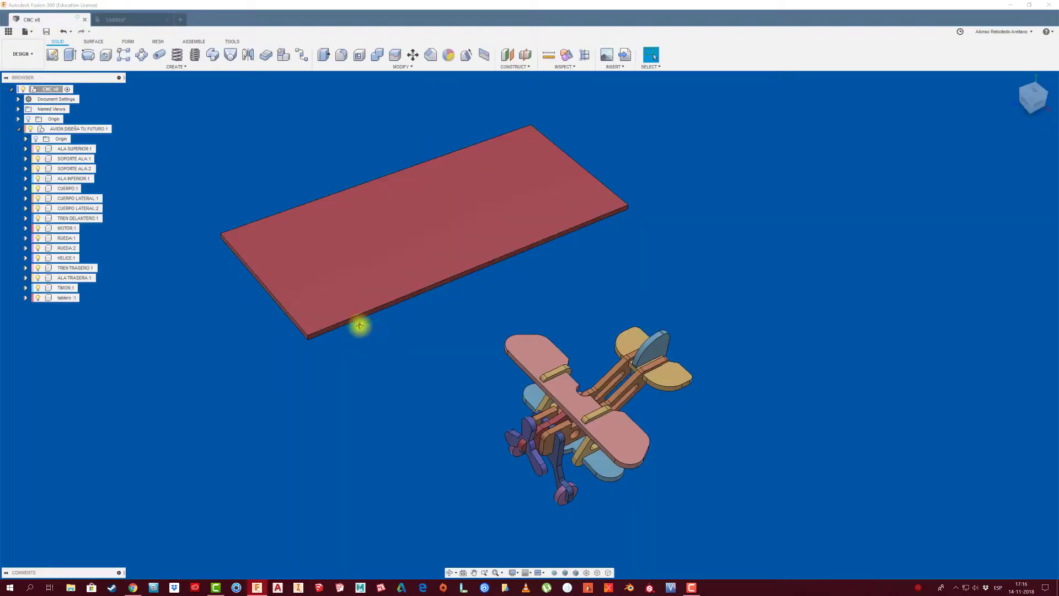
View the airplane from the RIGHT side and identify the side body and Z-shaped part
scroll(579, 314, "up", 2)
scroll(557, 259, "up", 3)
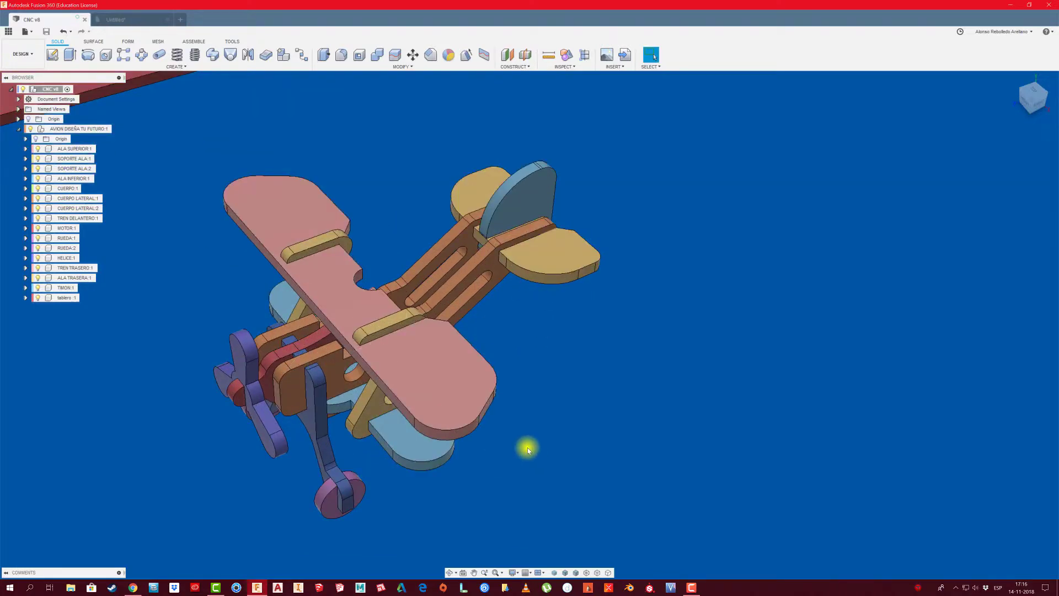
scroll(332, 368, "down", 2)
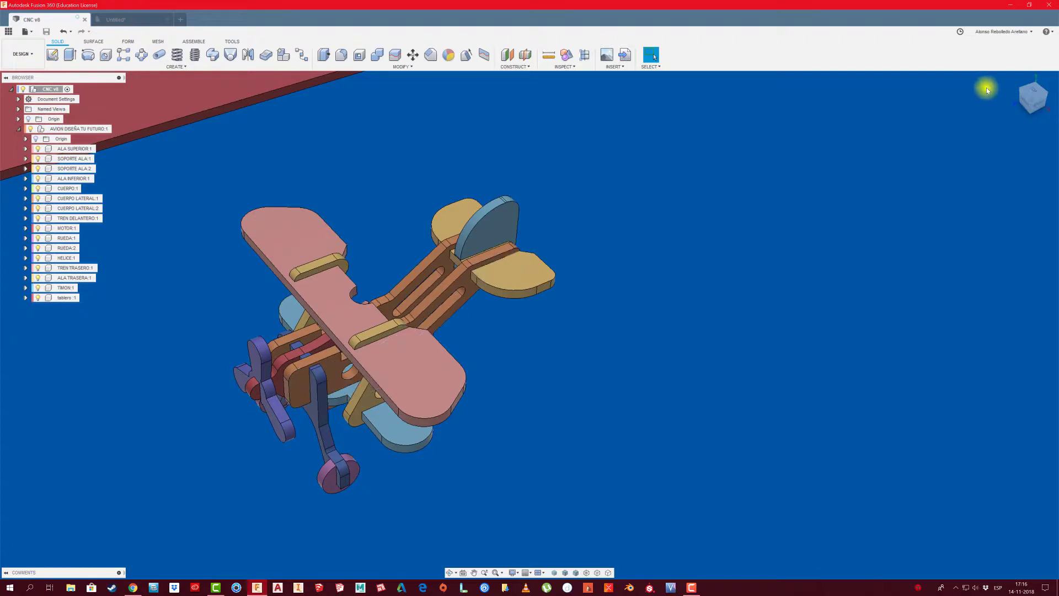
mouse_move(1034, 98)
left_click(1035, 107)
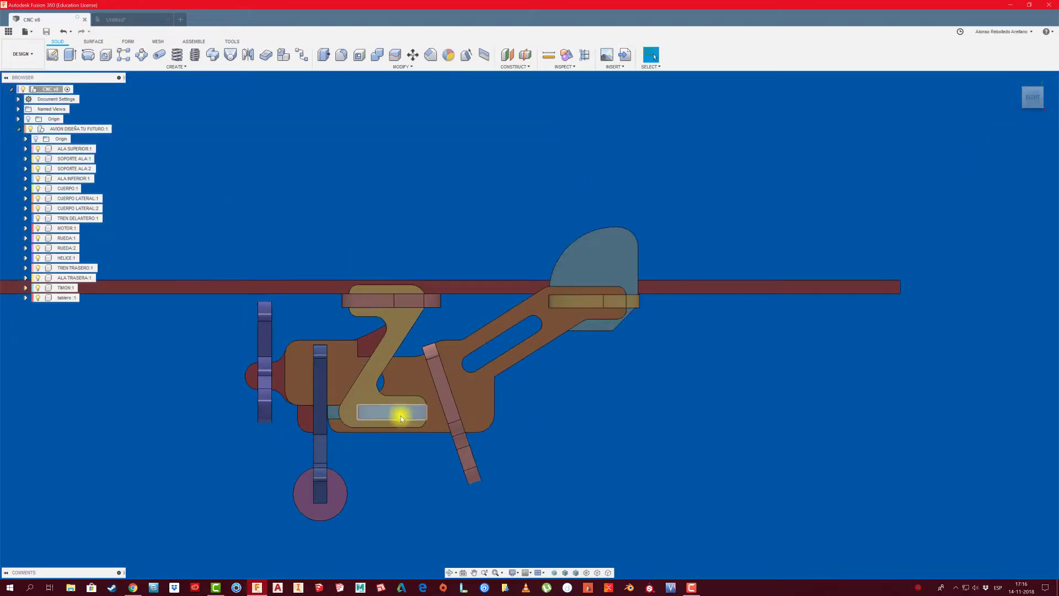
left_click(495, 390)
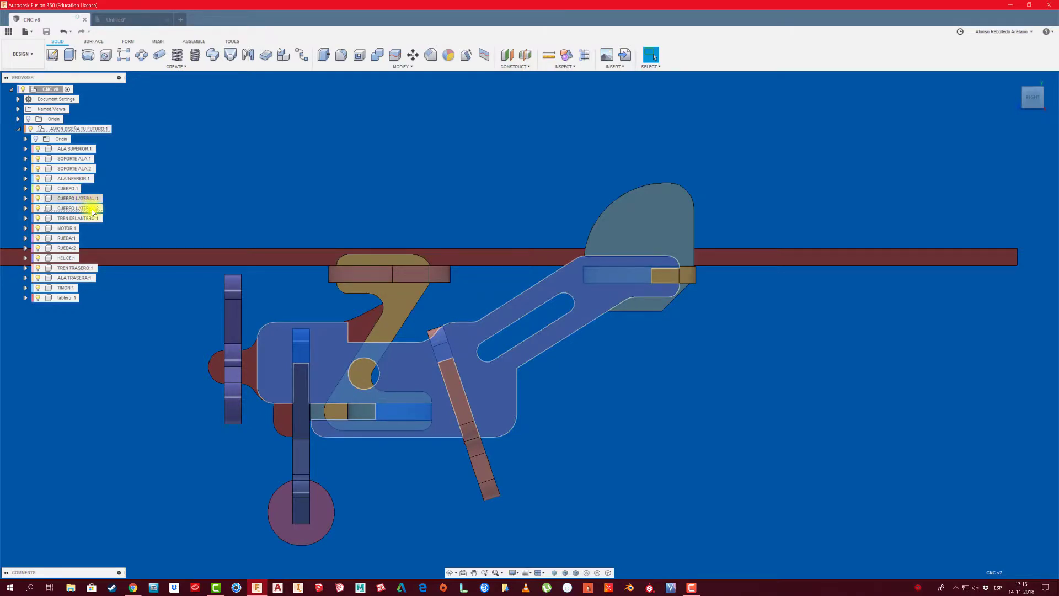
left_click(401, 312)
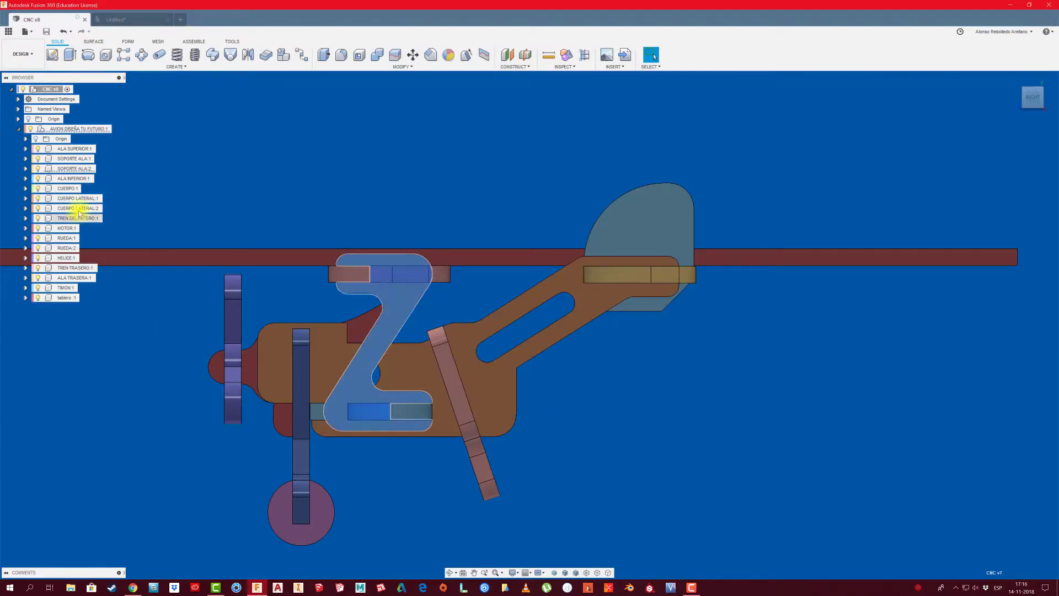
Identify the nose, lower wheel and tail fin, then return to the Untitled drawing
scroll(282, 479, "down", 1)
scroll(282, 480, "up", 2)
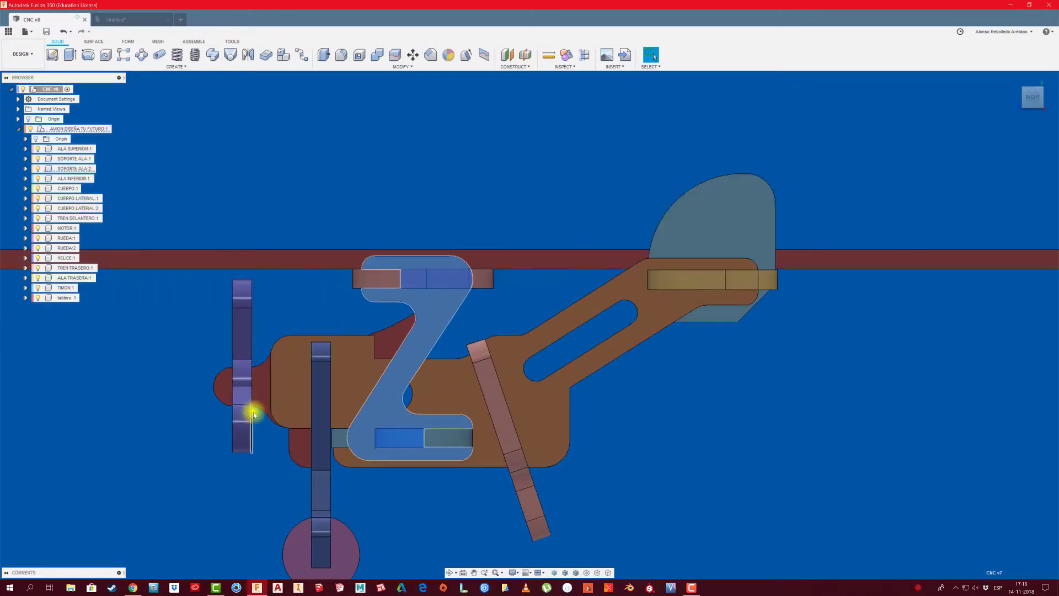
left_click(261, 388)
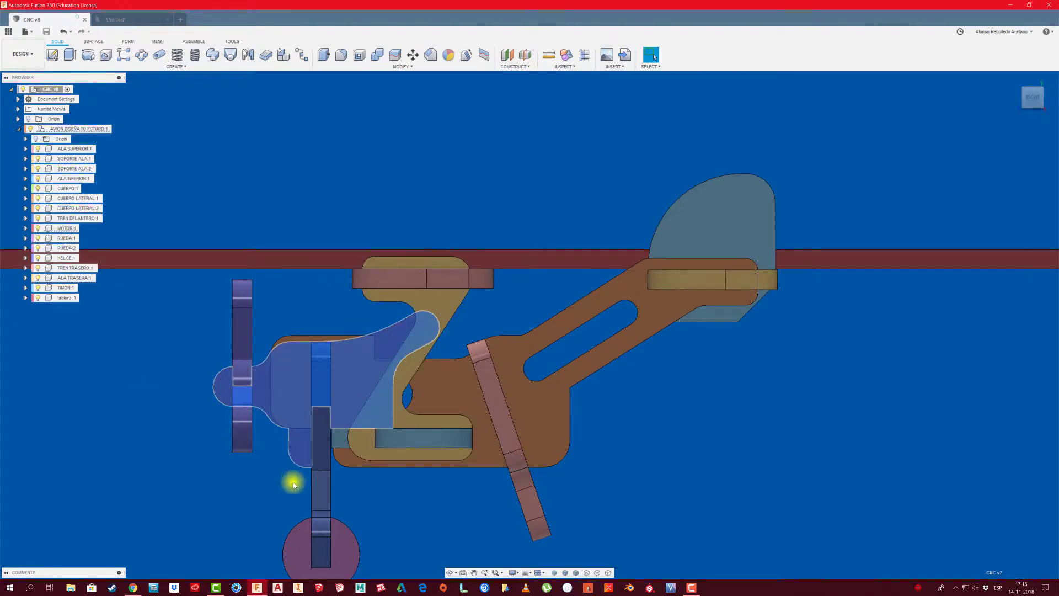
scroll(356, 505, "down", 1)
left_click(350, 532)
scroll(441, 529, "down", 1)
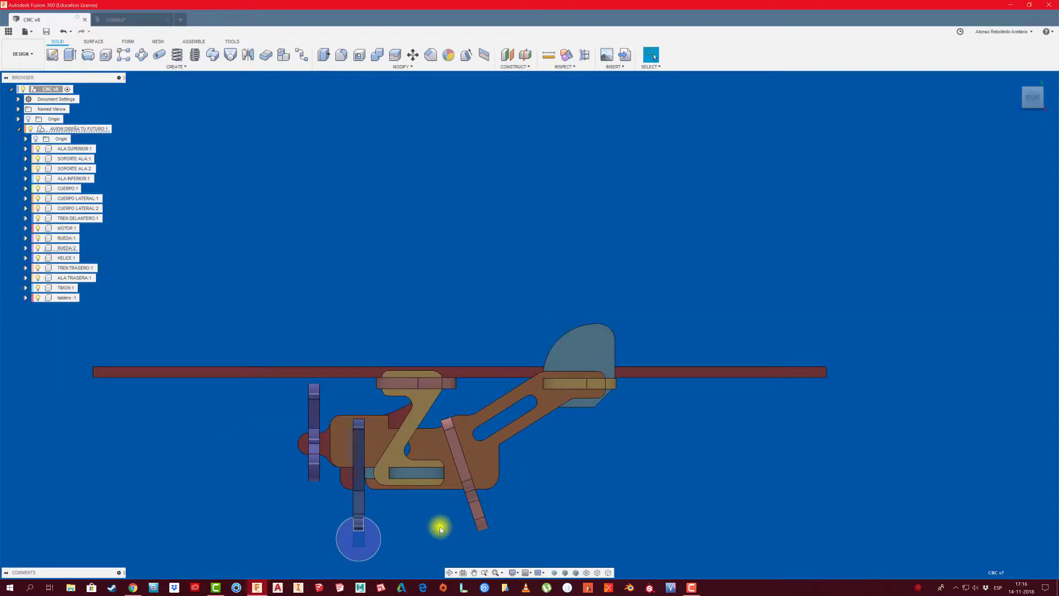
left_click(605, 354)
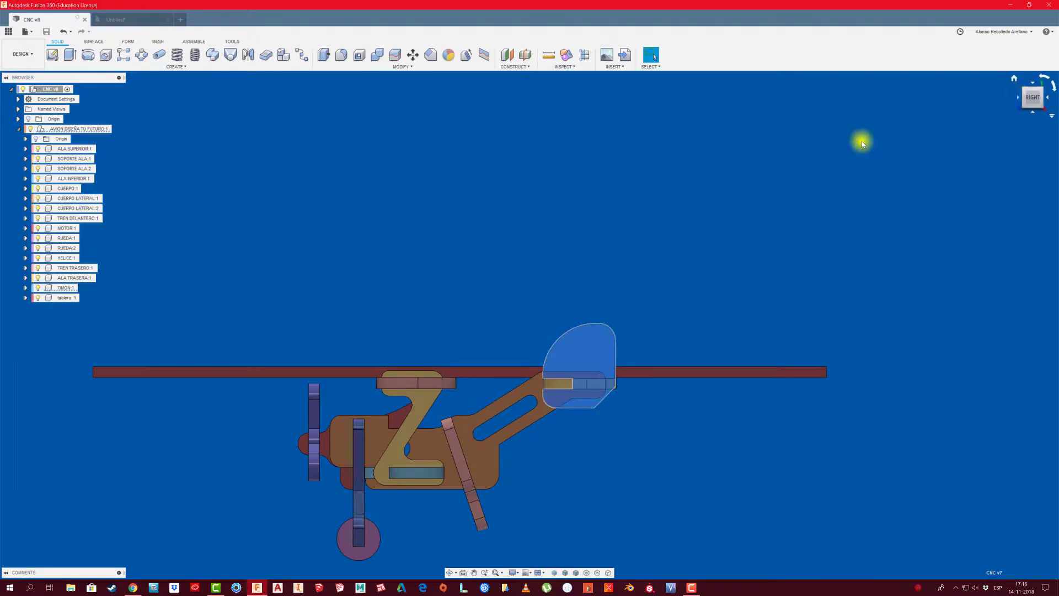
left_click(128, 22)
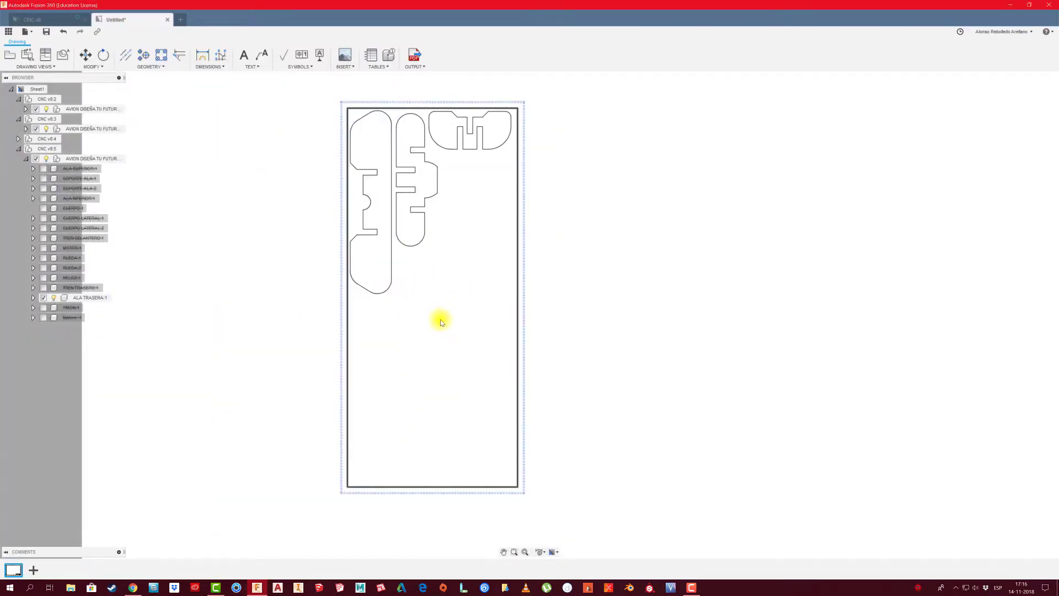
Collapse CNC v8:5 and place a 1:1 Right-orientation base view beside the board
left_click(18, 149)
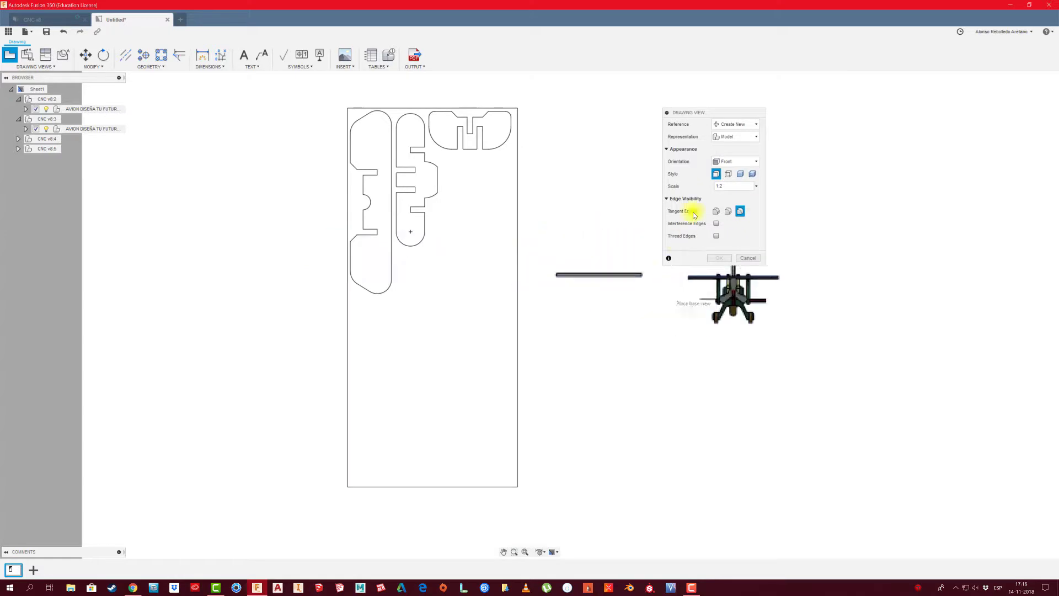
left_click(735, 165)
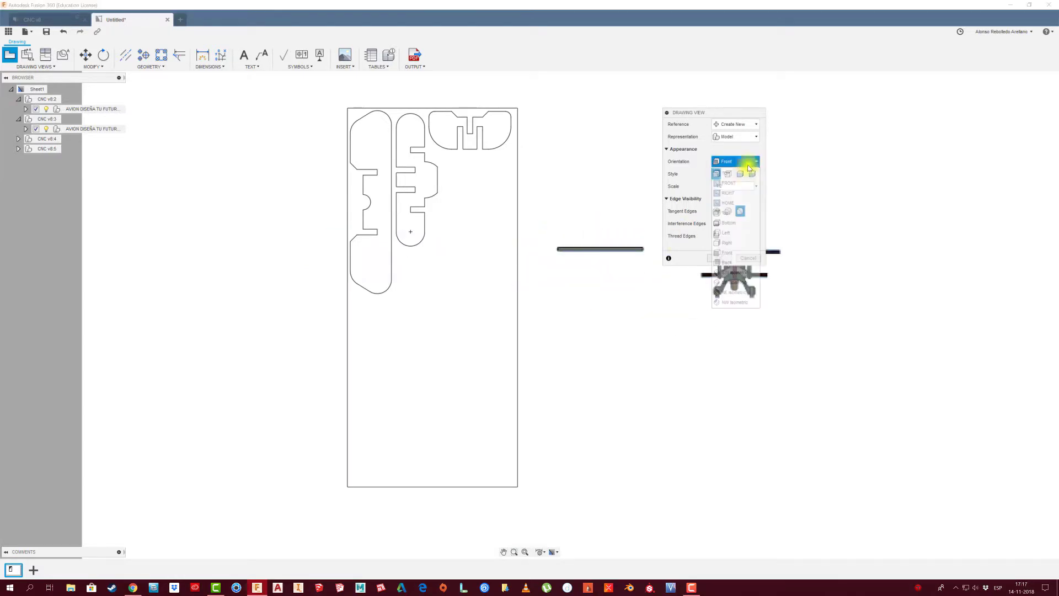
left_click(732, 243)
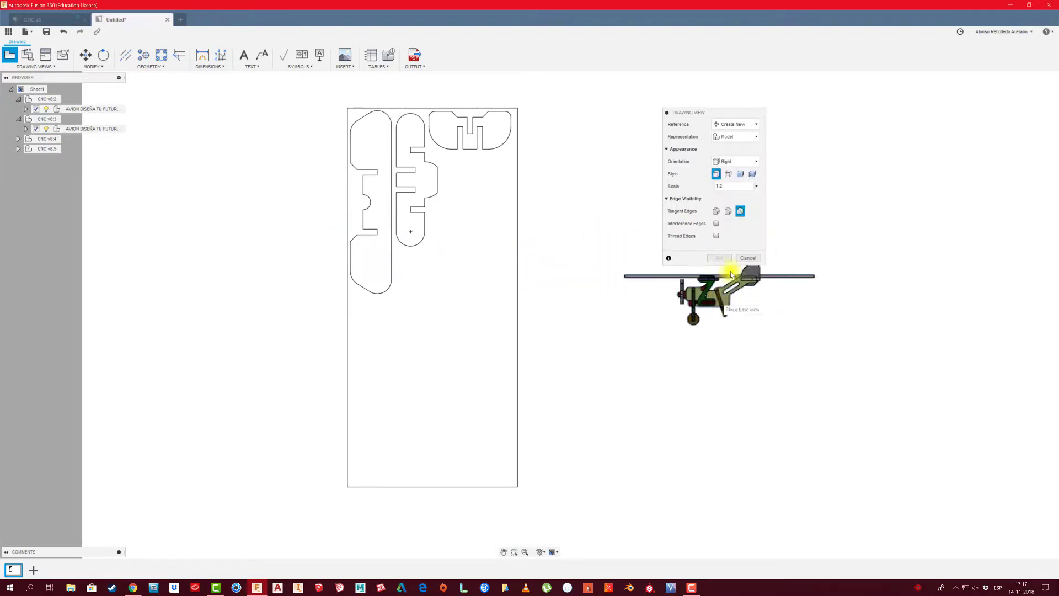
left_click(757, 186)
left_click(728, 211)
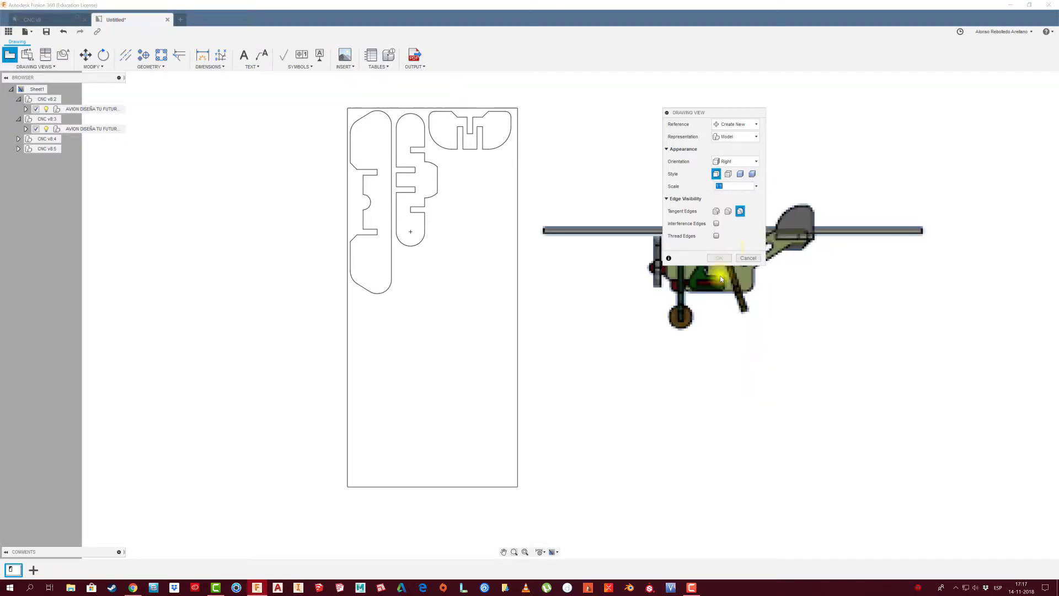
left_click(716, 320)
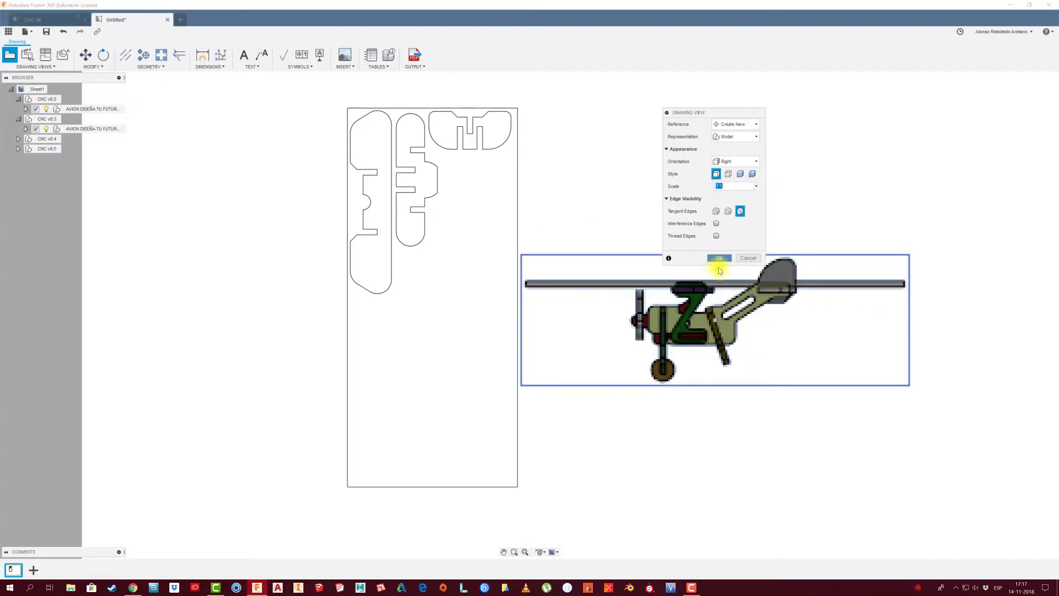
left_click(718, 257)
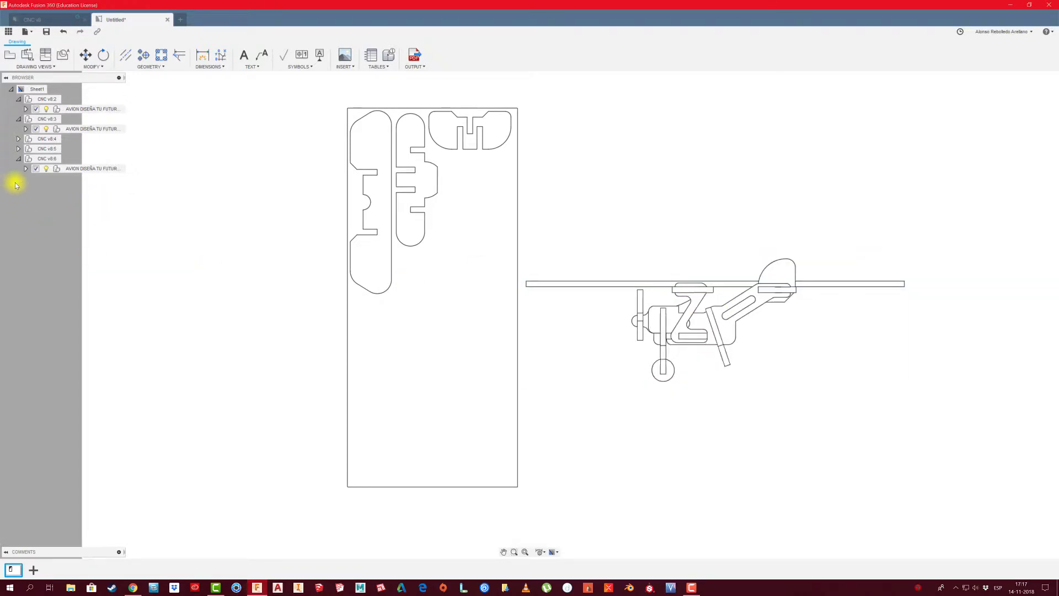
Isolate CUERPO LATERAL:1 in the new airplane view
left_click(26, 169)
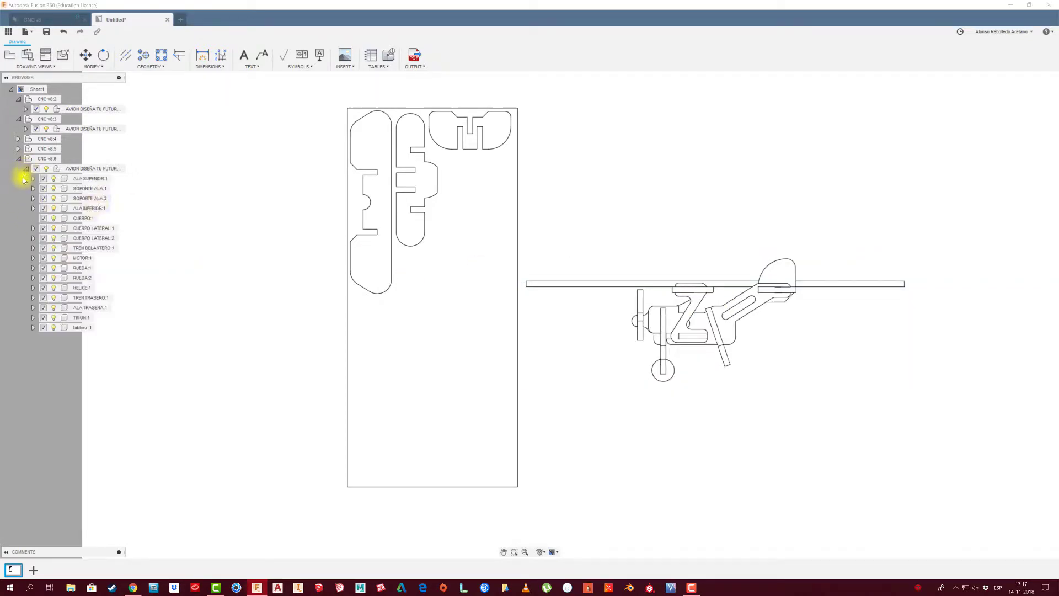
left_click(92, 229)
right_click(92, 229)
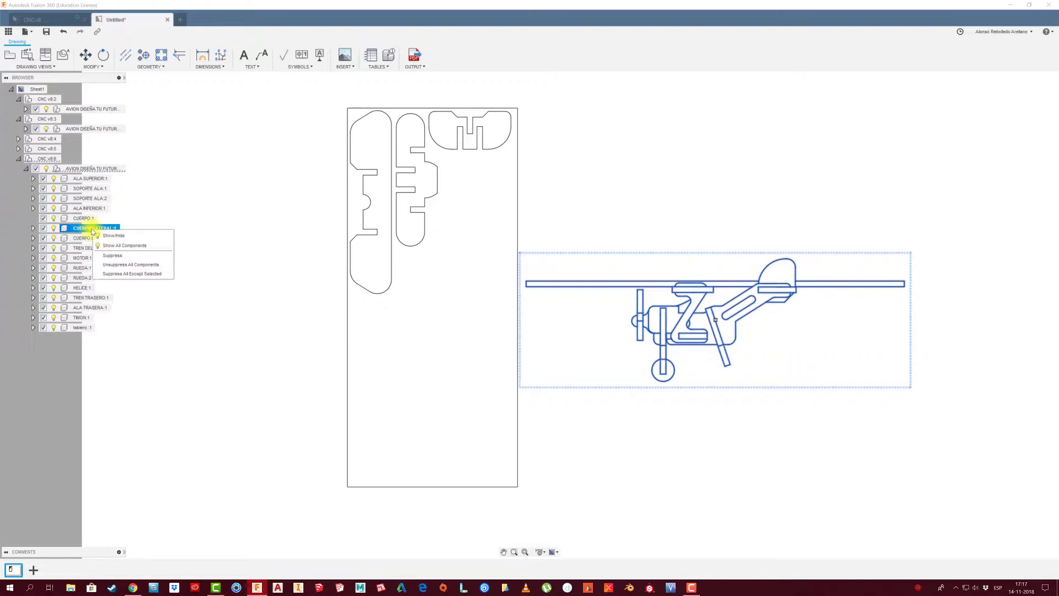
left_click(107, 275)
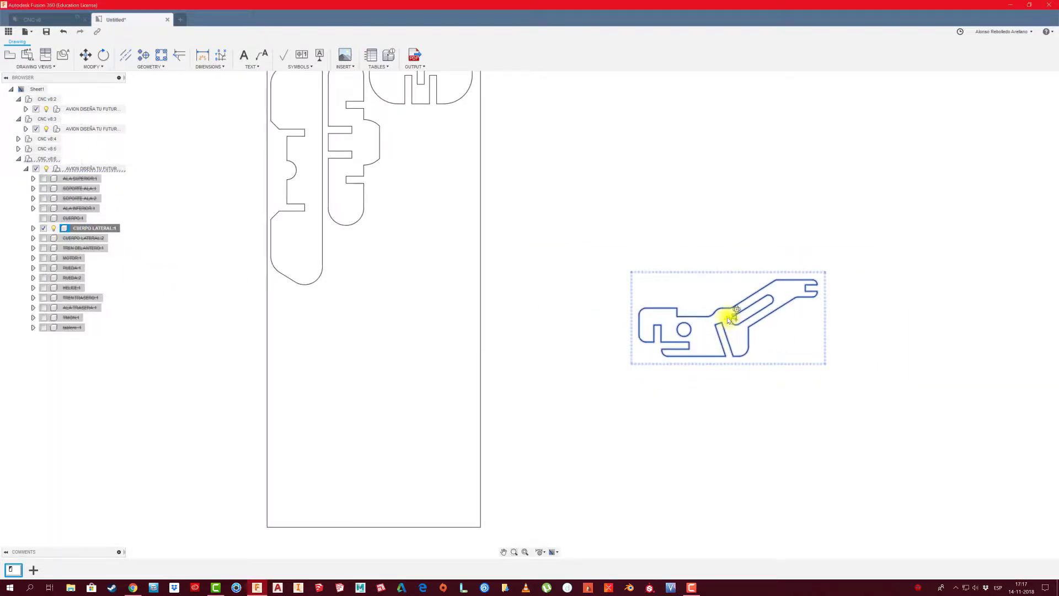
Move the side-body outline into the board beneath the three wings
left_click(730, 320)
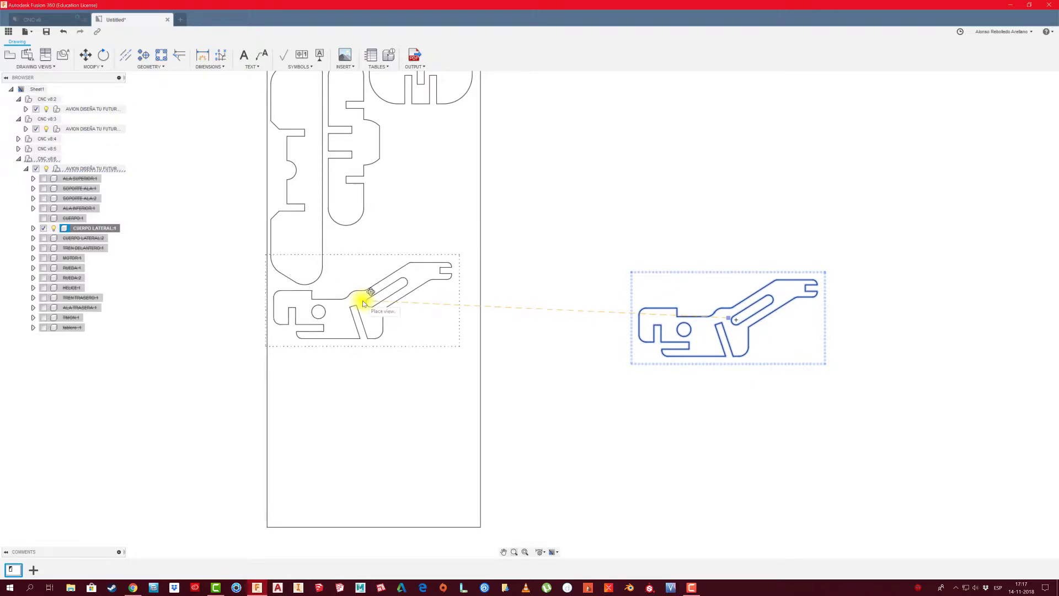
left_click(363, 304)
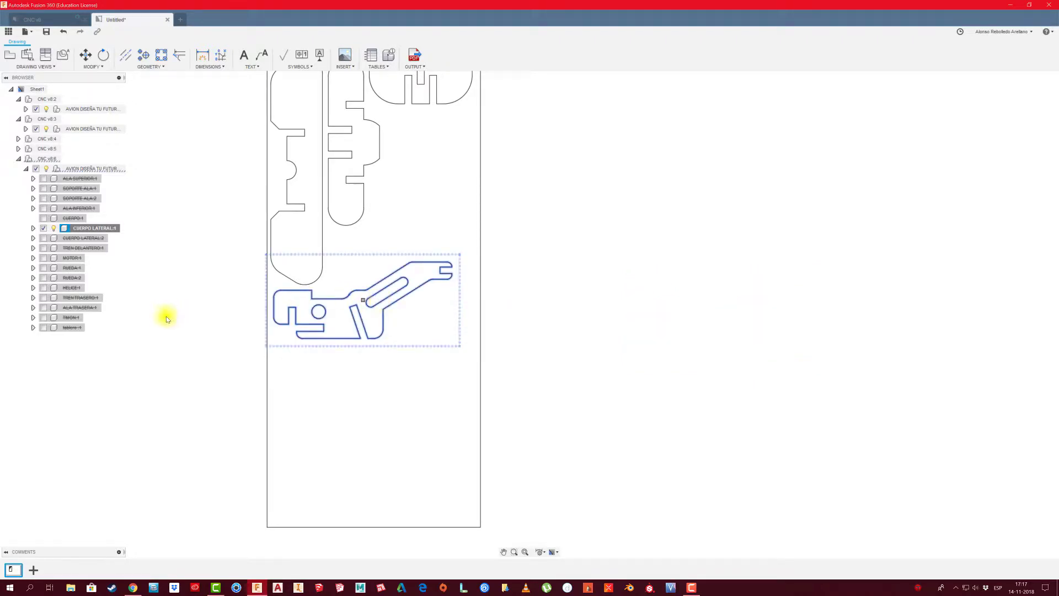
left_click(18, 159)
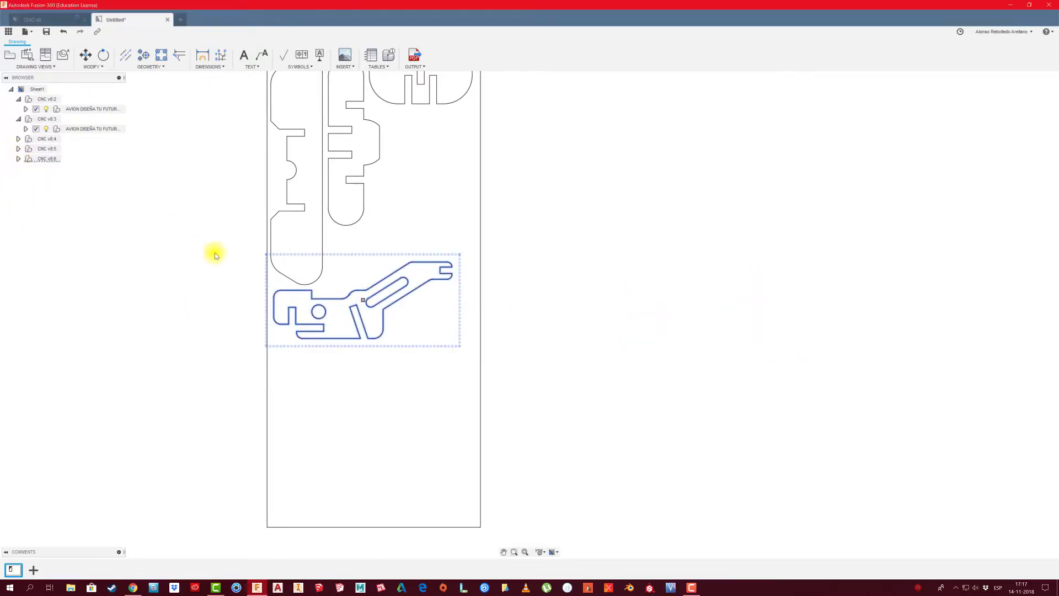
left_click(308, 334)
left_click(313, 353)
left_click(313, 344)
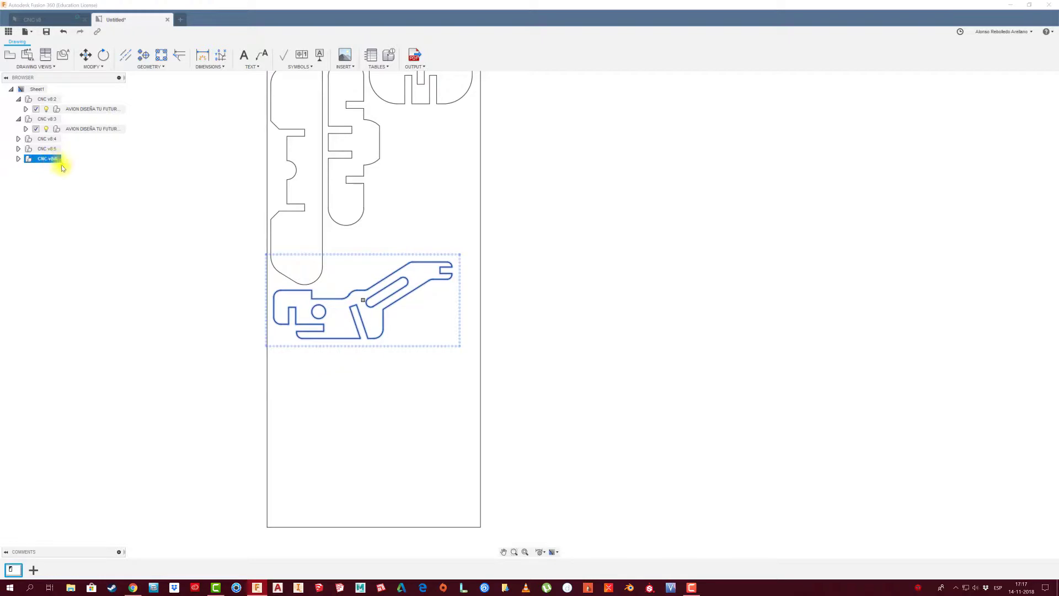
Recentre the board on screen and start a new base view
left_click(142, 237)
scroll(147, 260, "down", 2)
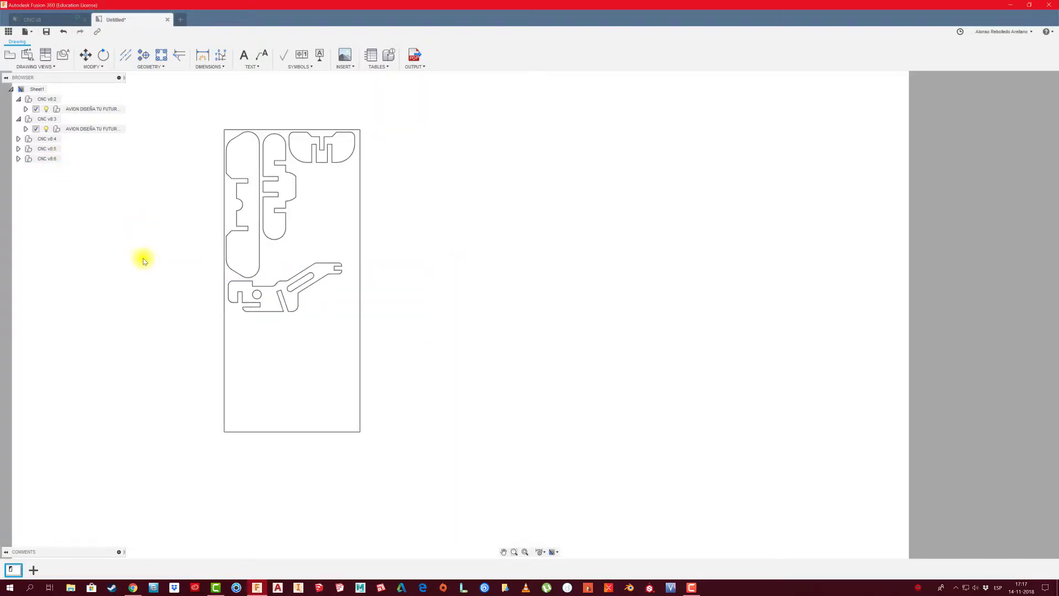
middle_click_drag(143, 260, 217, 276)
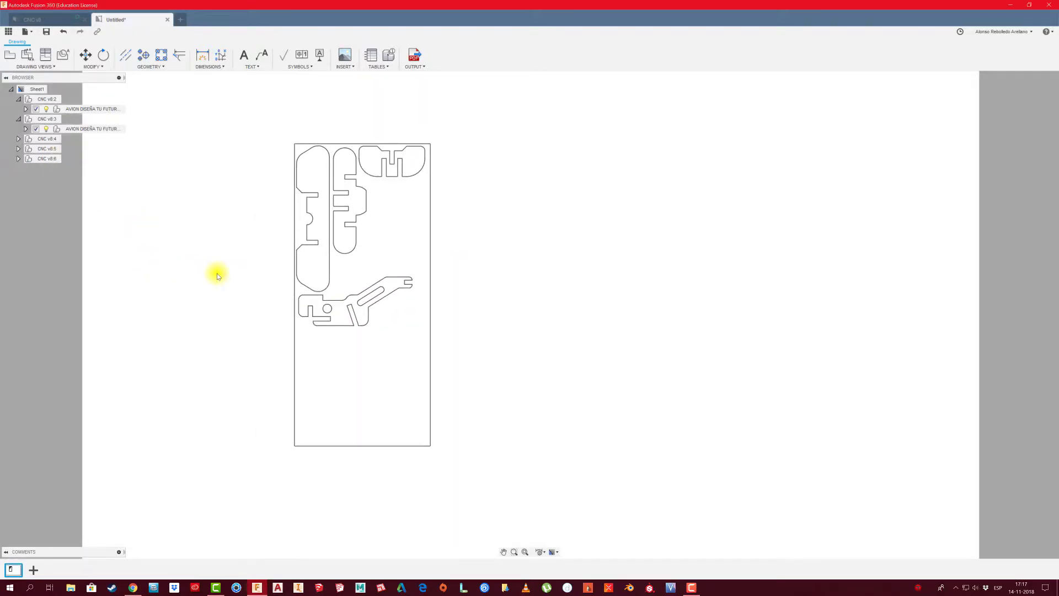
scroll(215, 216, "up", 1)
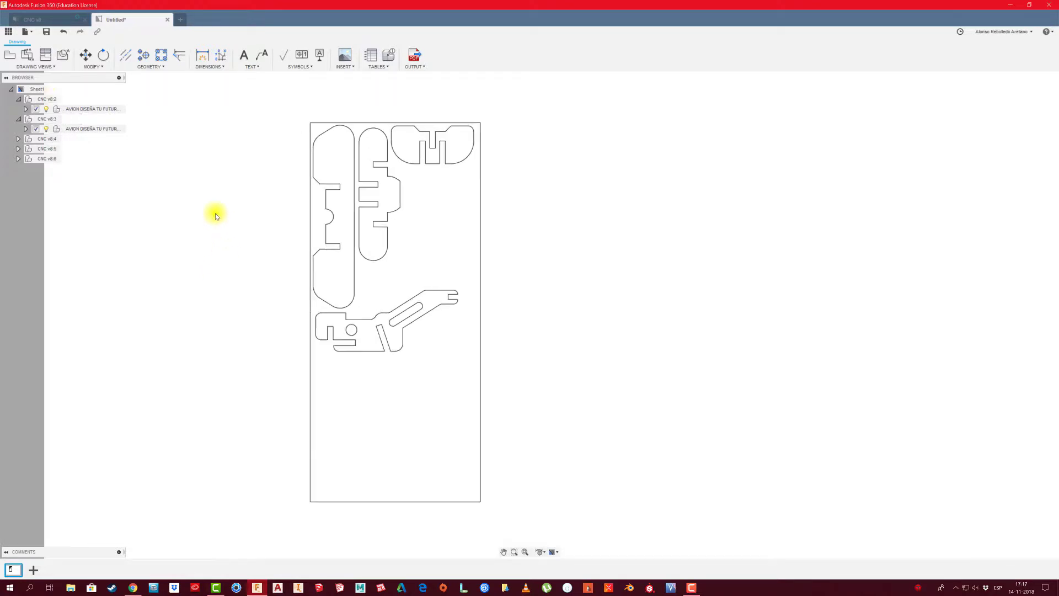
left_click(14, 60)
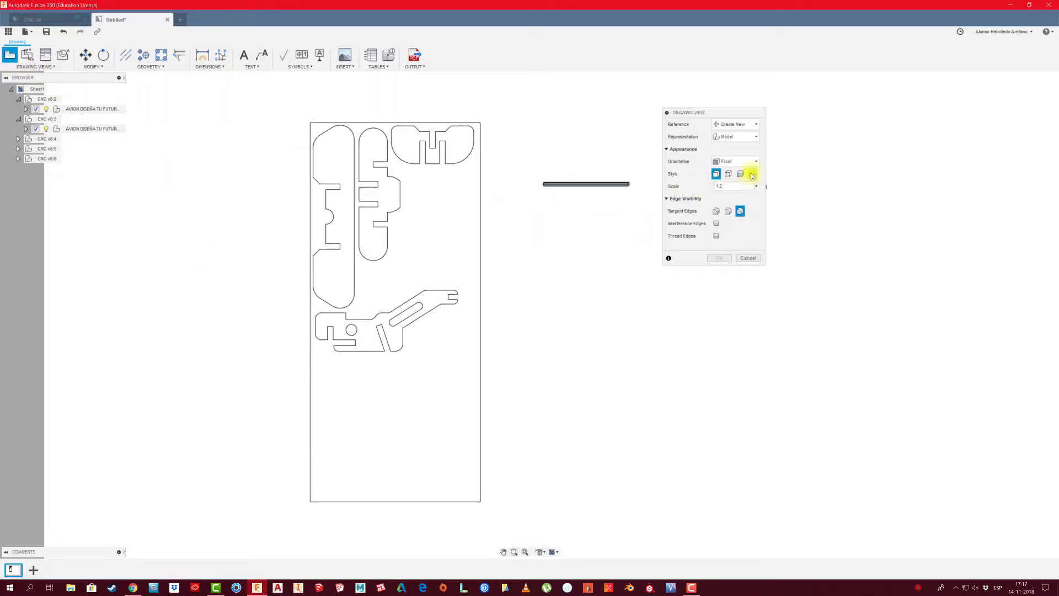
Create a 1:1 Right-orientation base view of the airplane
left_click(754, 164)
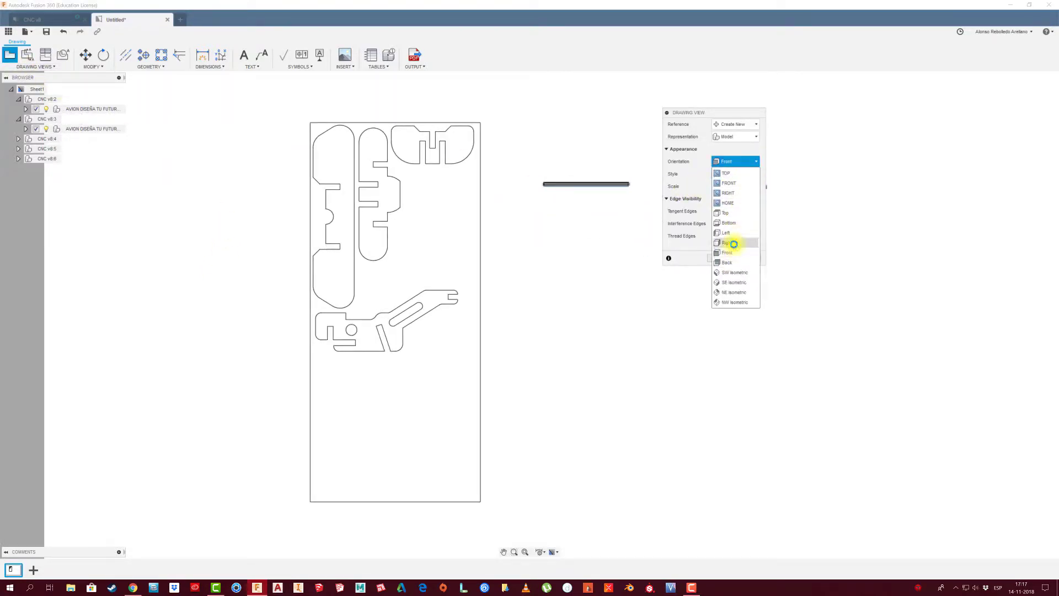
left_click(734, 243)
left_click(751, 186)
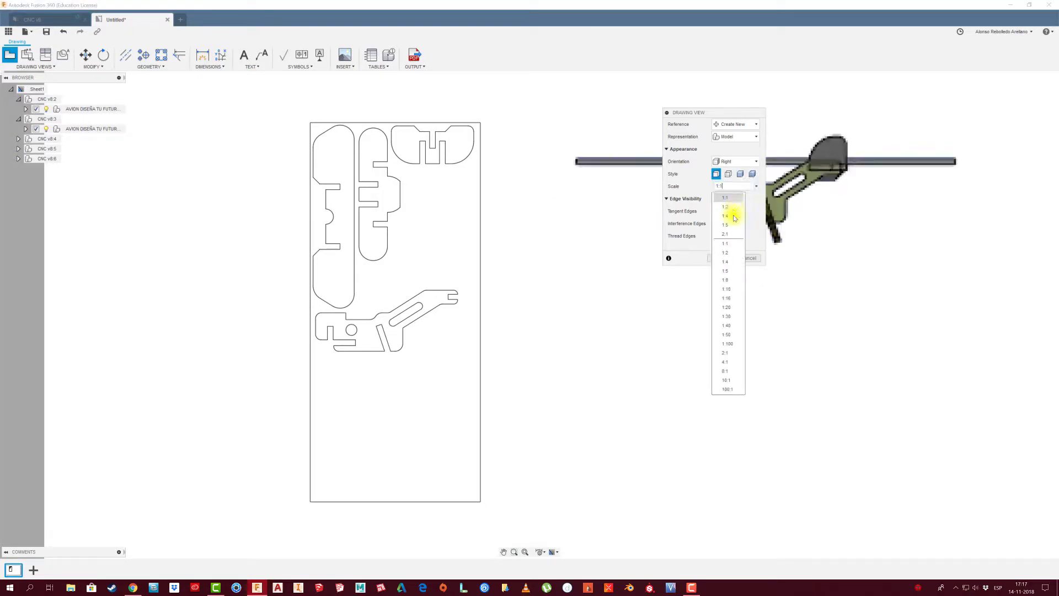
left_click(734, 216)
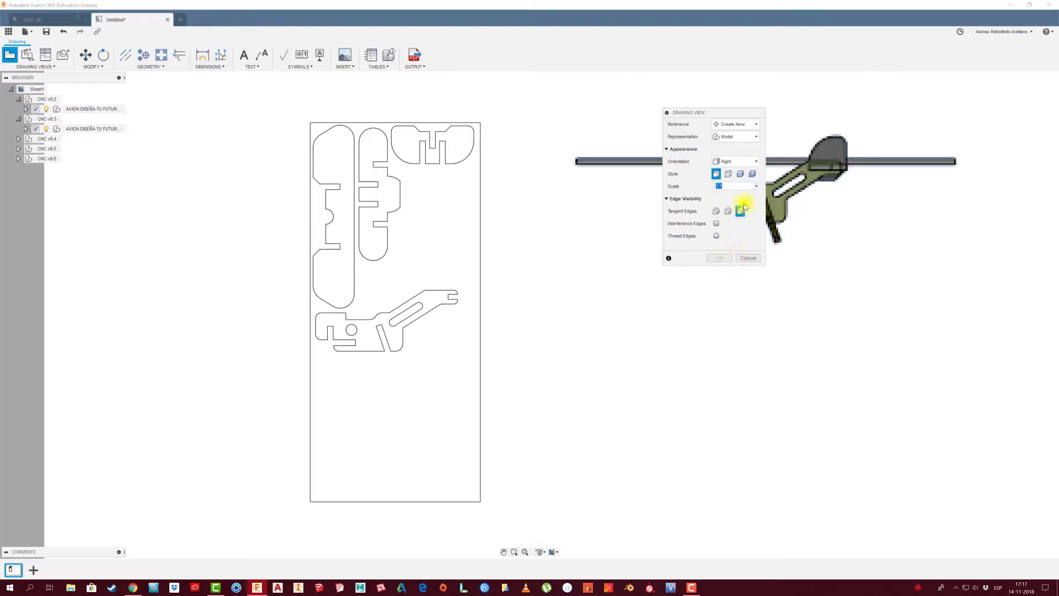
left_click(720, 258)
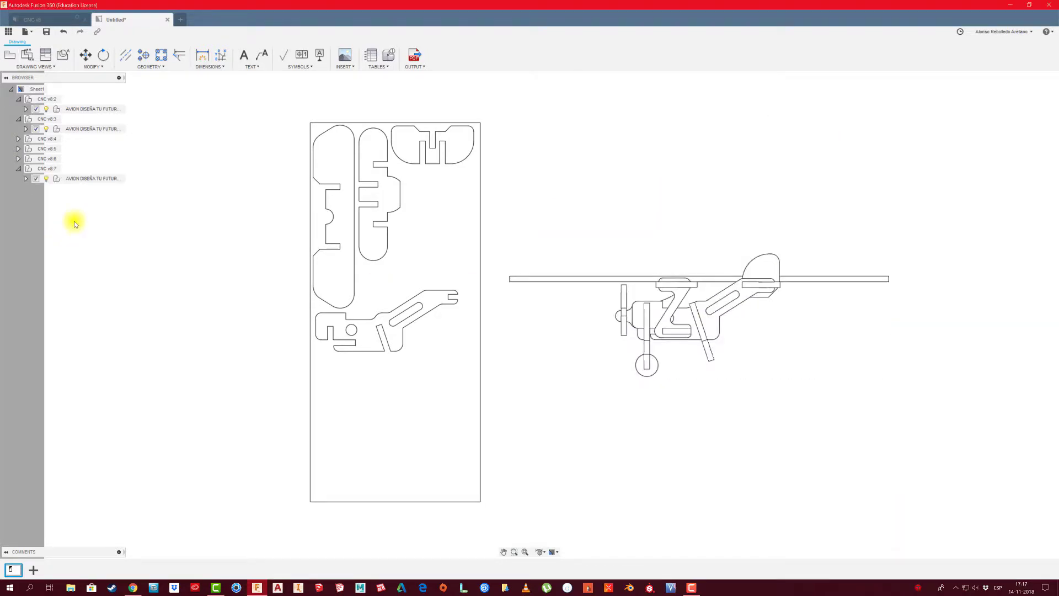
Isolate CUERPO LATERAL:2 and move it into the board beneath the first side body
left_click(25, 178)
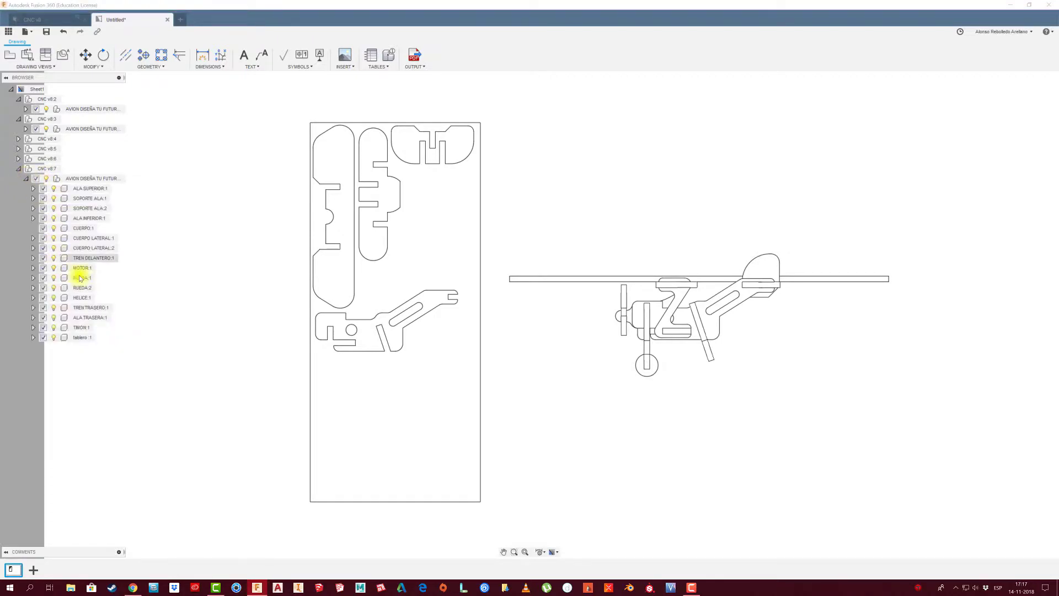
left_click(99, 249)
right_click(99, 250)
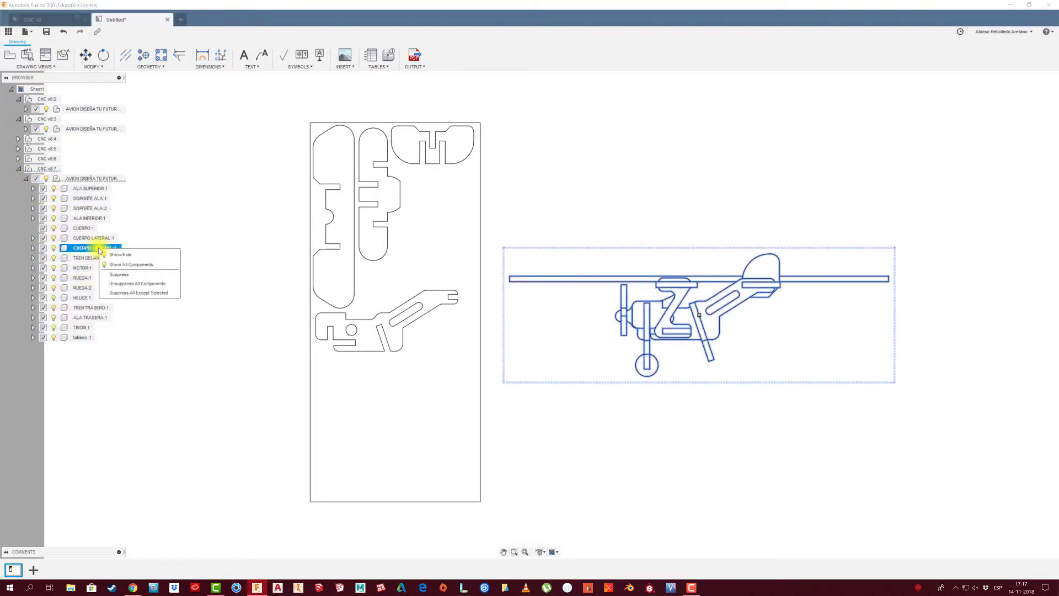
left_click(138, 287)
scroll(640, 331, "up", 2)
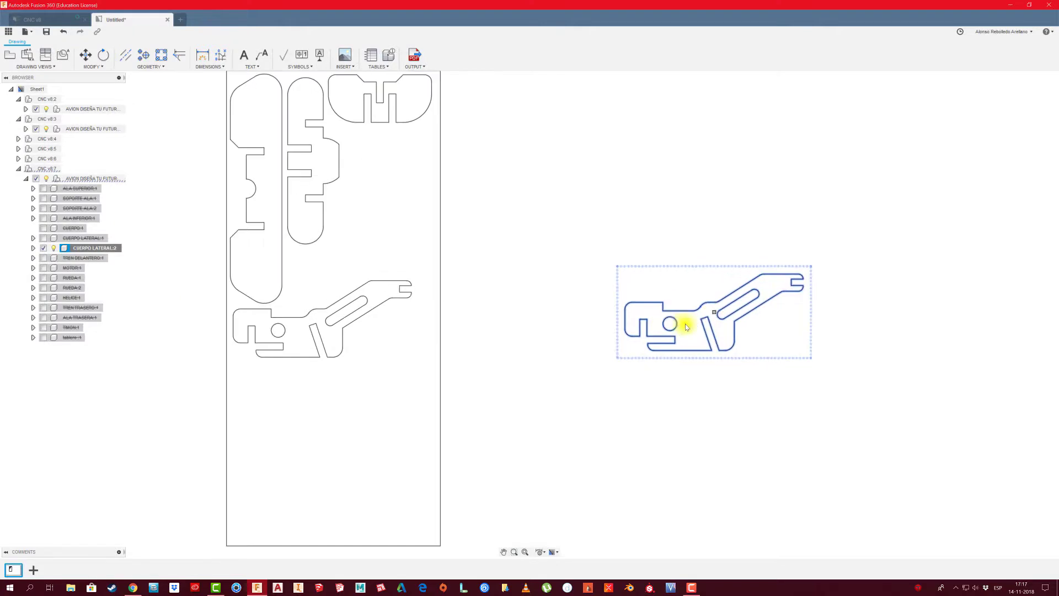
left_click(717, 313)
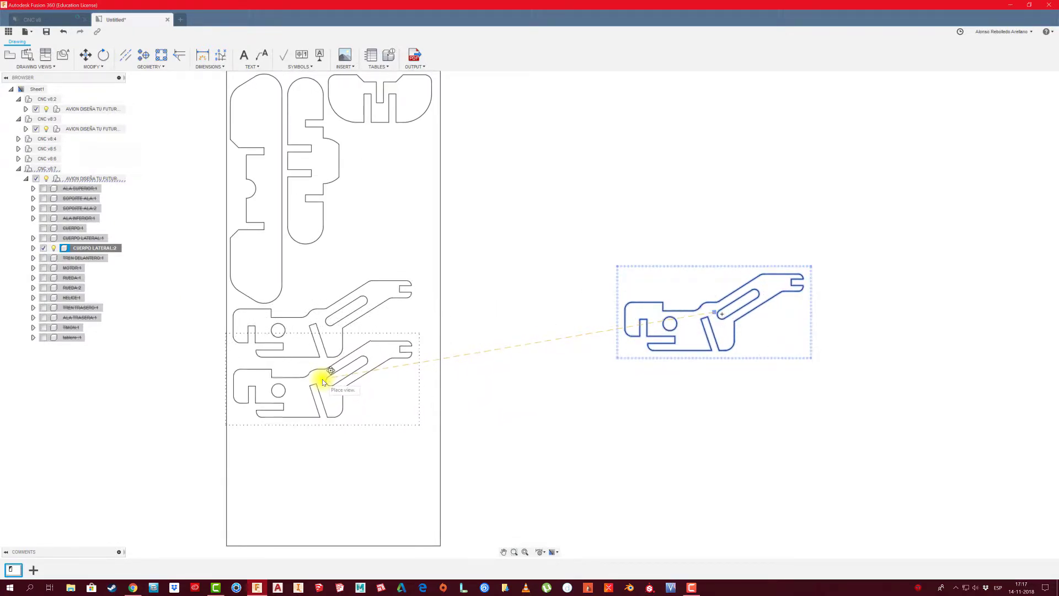
left_click(322, 379)
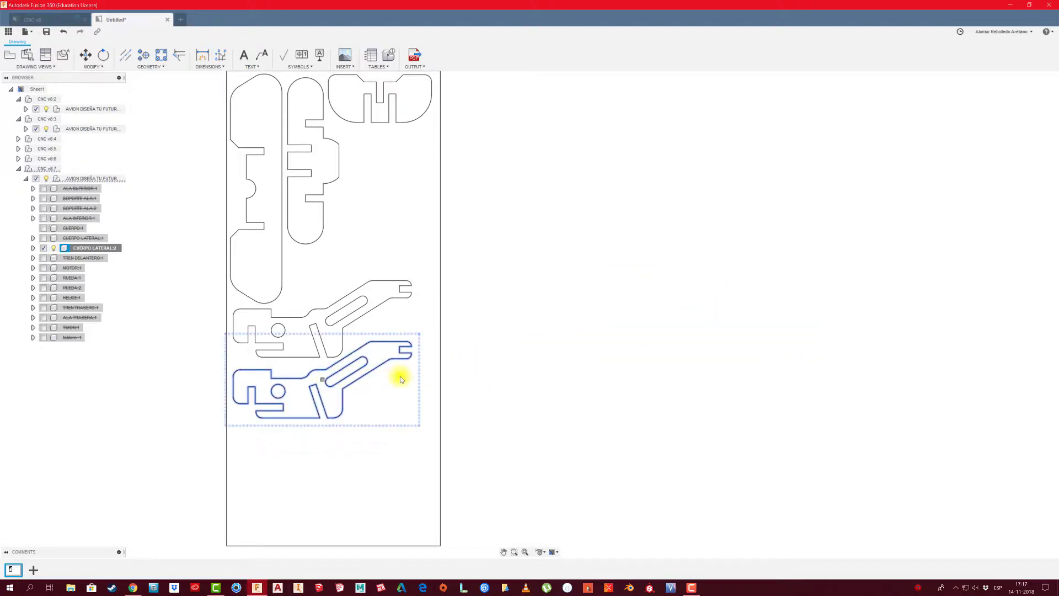
left_click(457, 347)
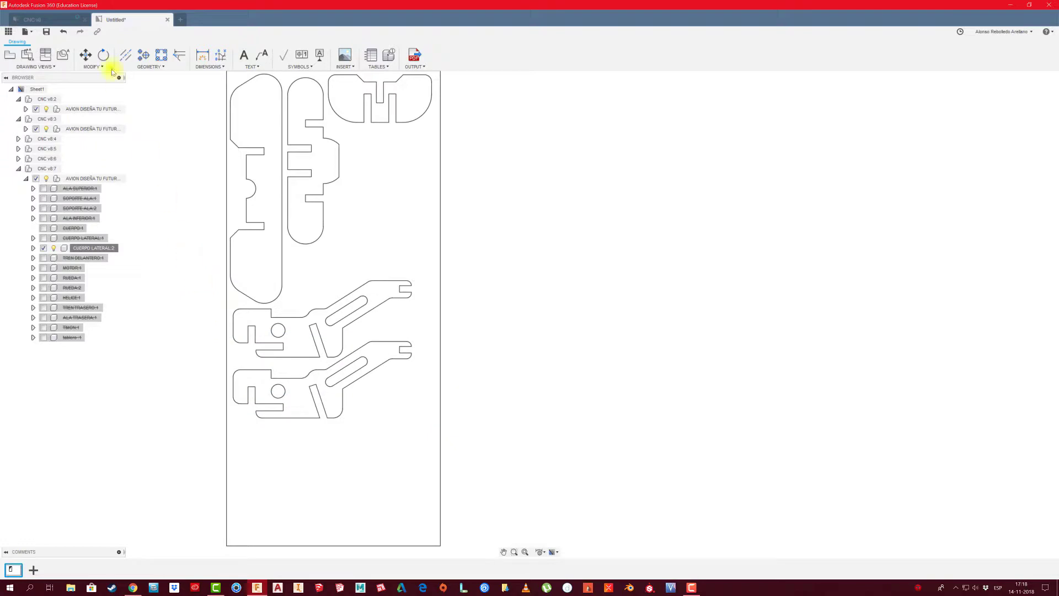
Check the rudder TIMON:1 in the 3D design and return to the drawing
left_click(61, 21)
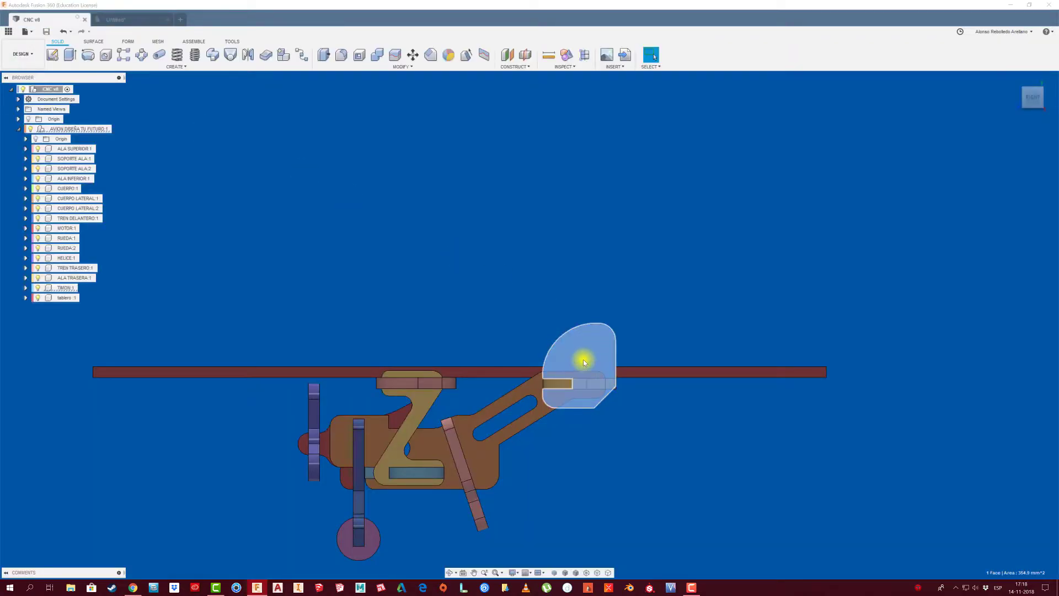
left_click(66, 287)
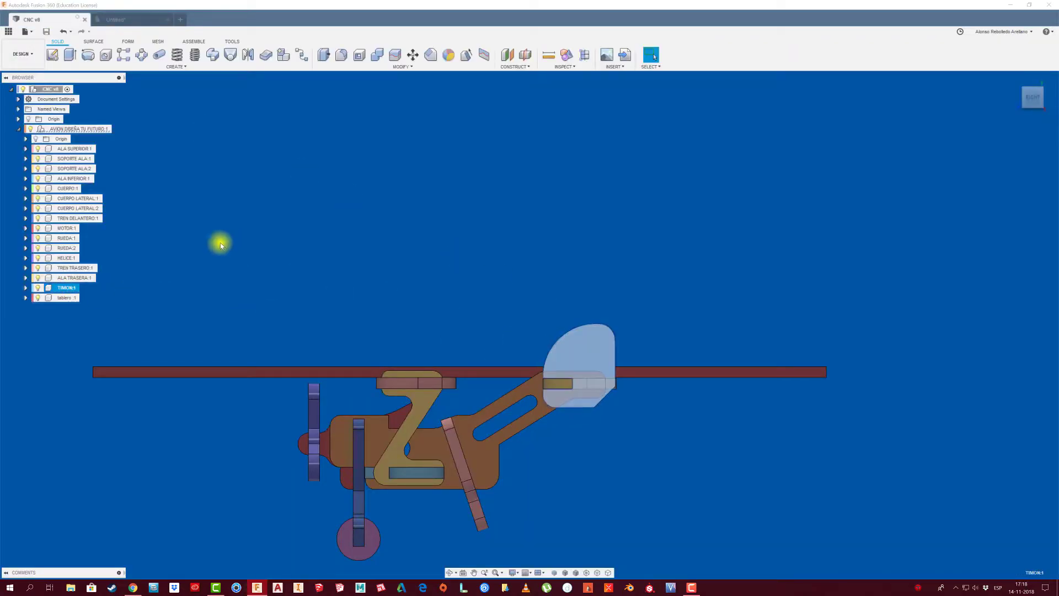
left_click(121, 18)
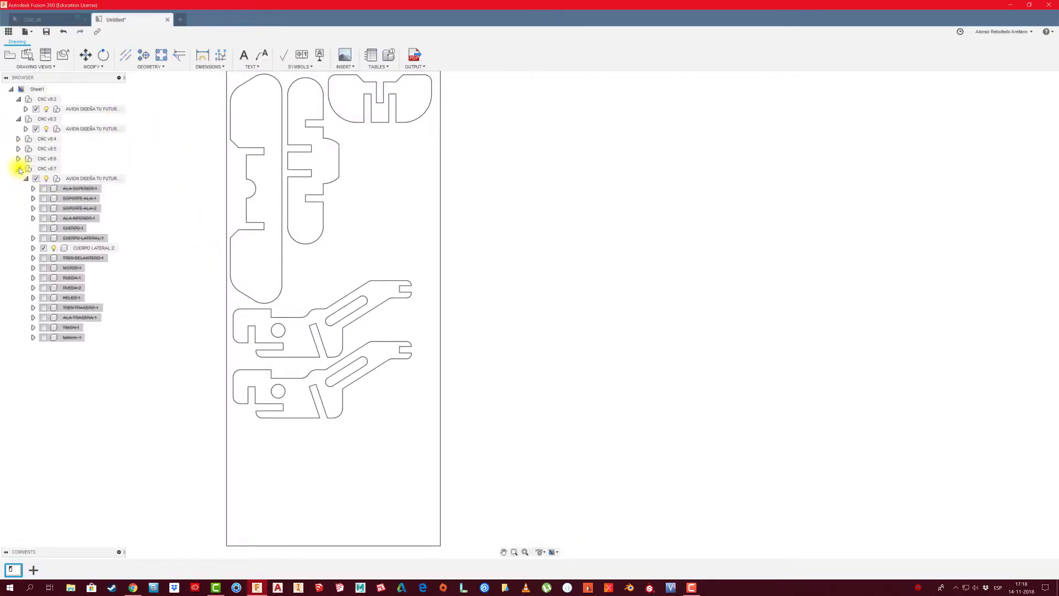
Collapse CNC v8:7 and add a 1:1 Right-orientation base view of the airplane
left_click(18, 169)
left_click(9, 55)
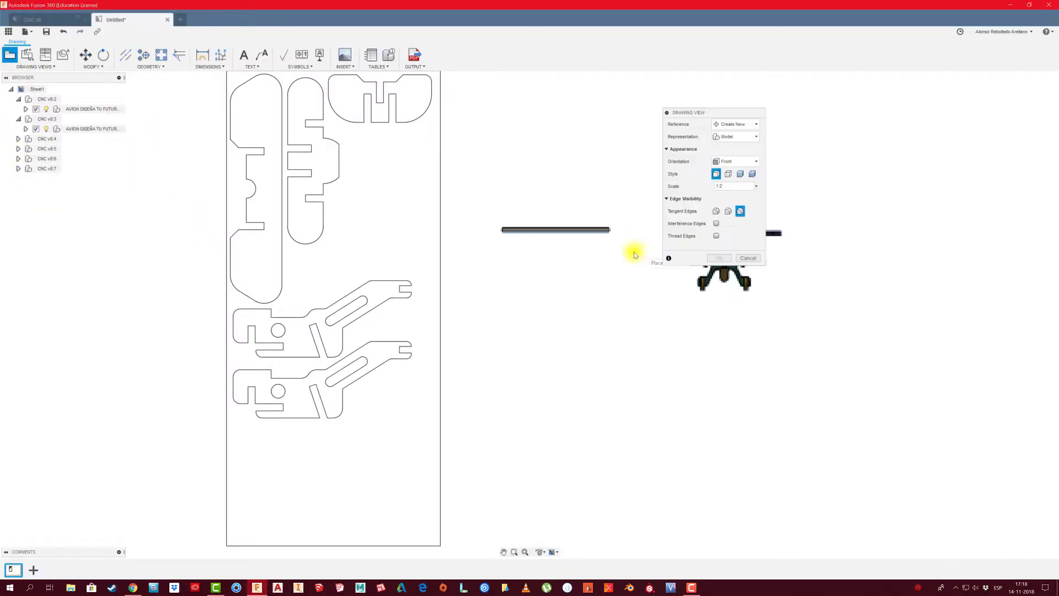
left_click(757, 187)
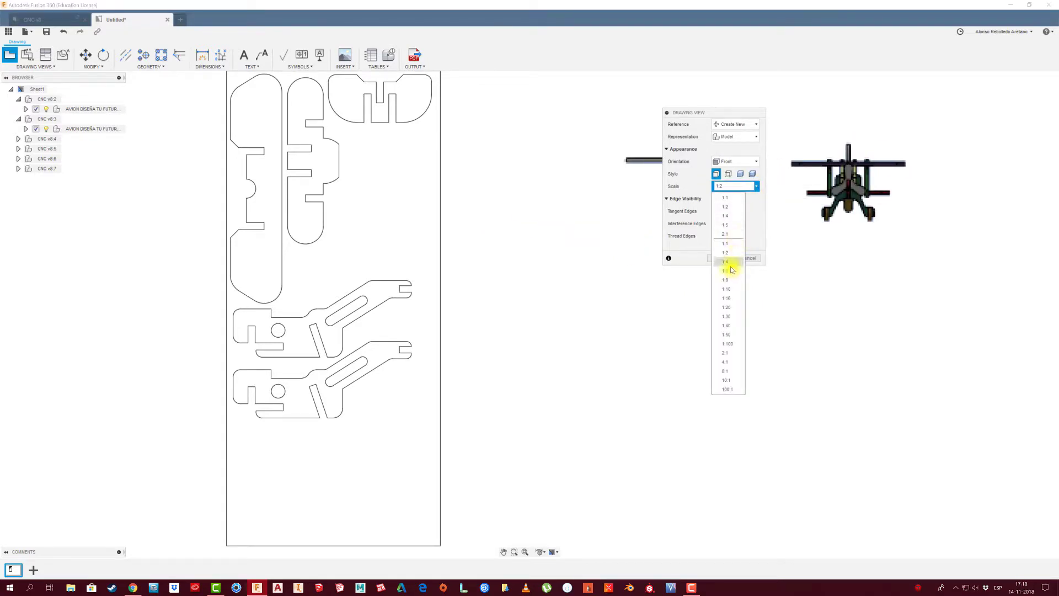
left_click(751, 221)
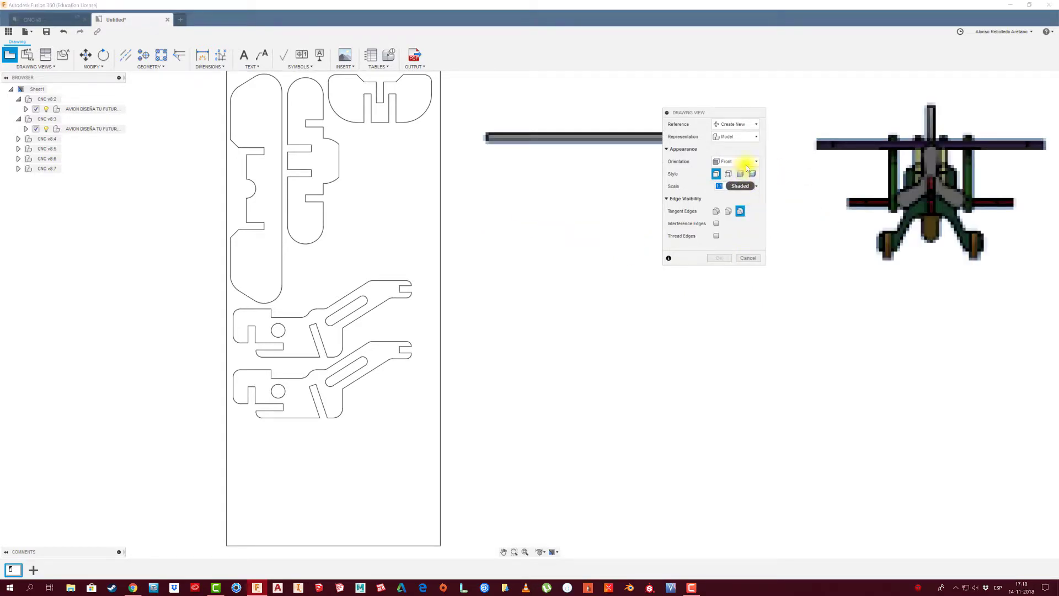
left_click(745, 163)
left_click(721, 255)
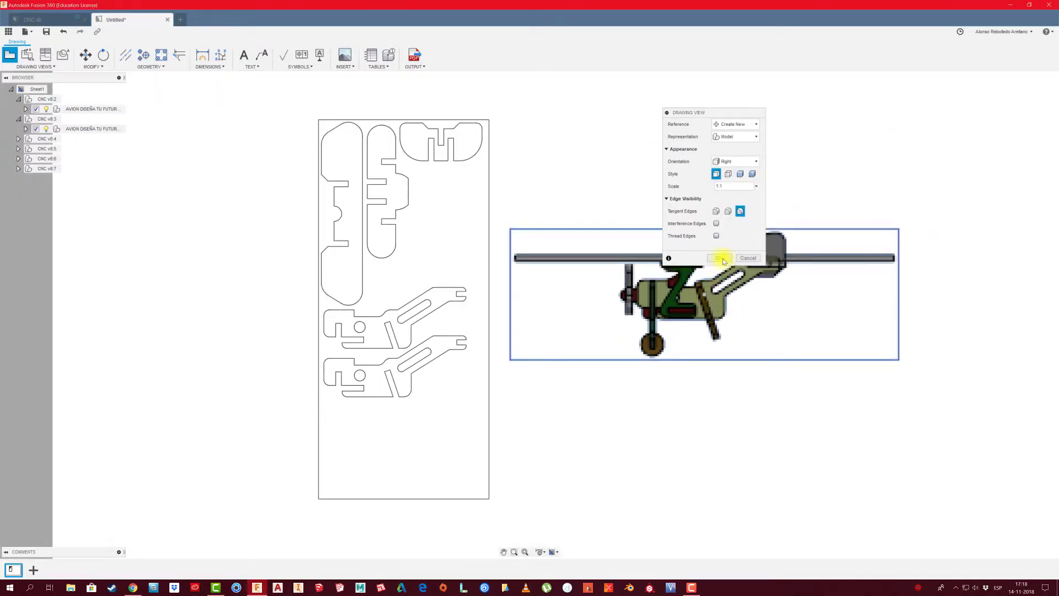
left_click(720, 258)
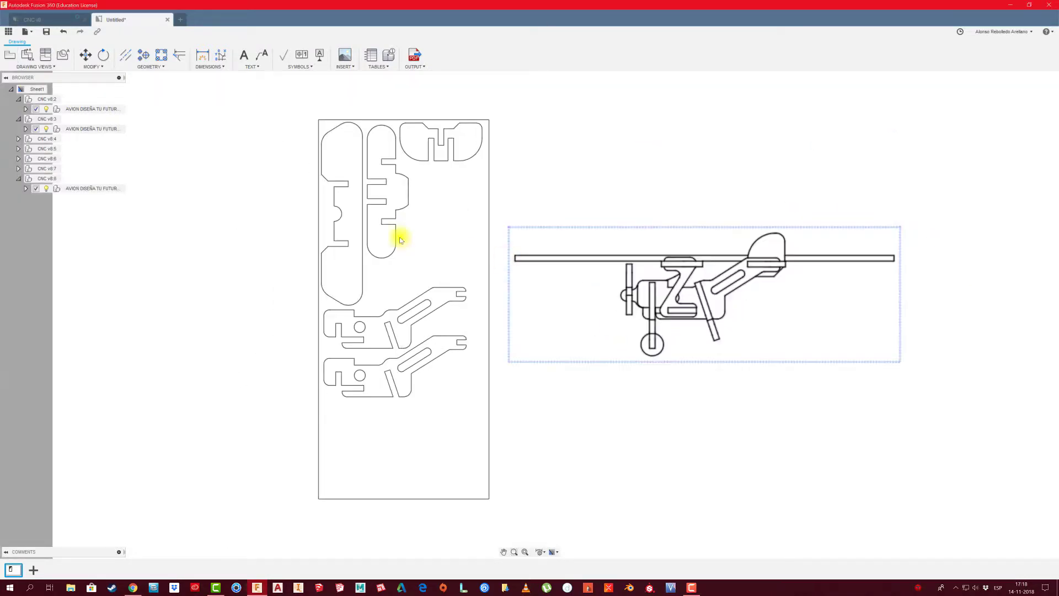
Suppress all except TIMON:1 and move the rudder outline near the board's top
left_click(26, 188)
right_click(81, 340)
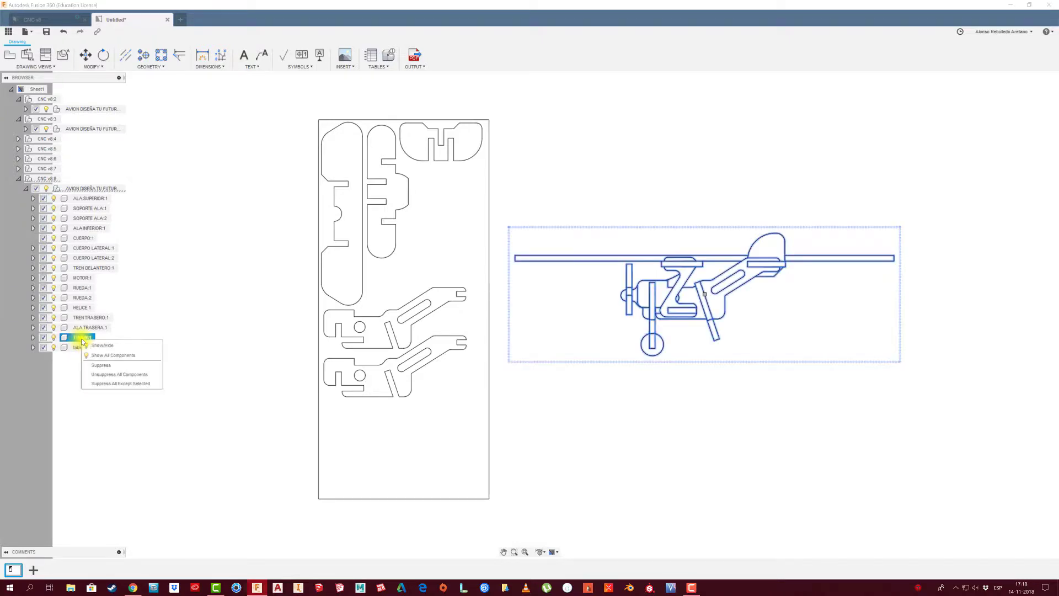
left_click(101, 383)
scroll(689, 320, "up", 2)
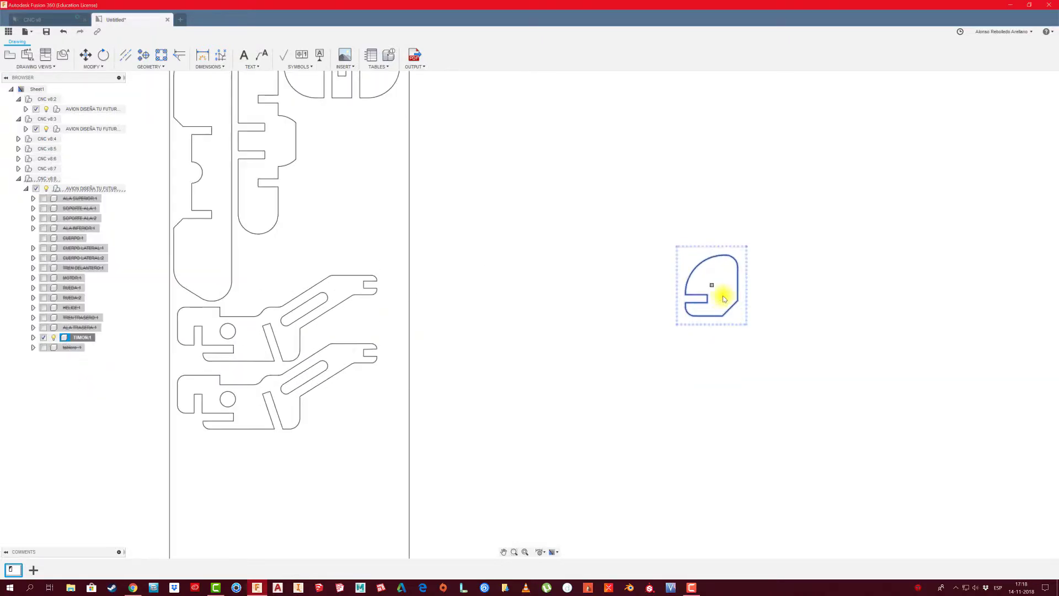
left_click(713, 287)
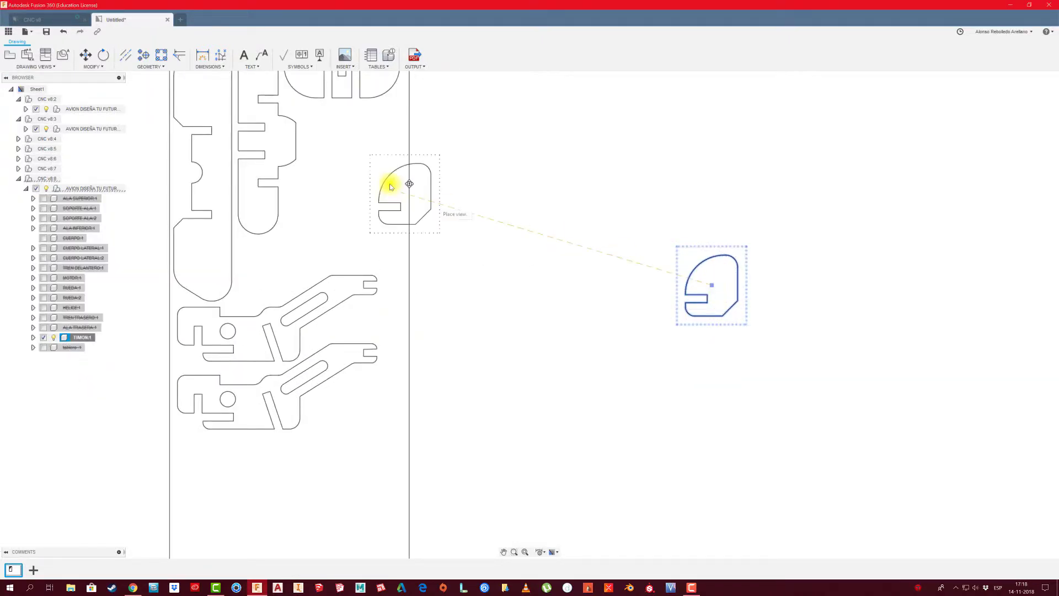
left_click(329, 138)
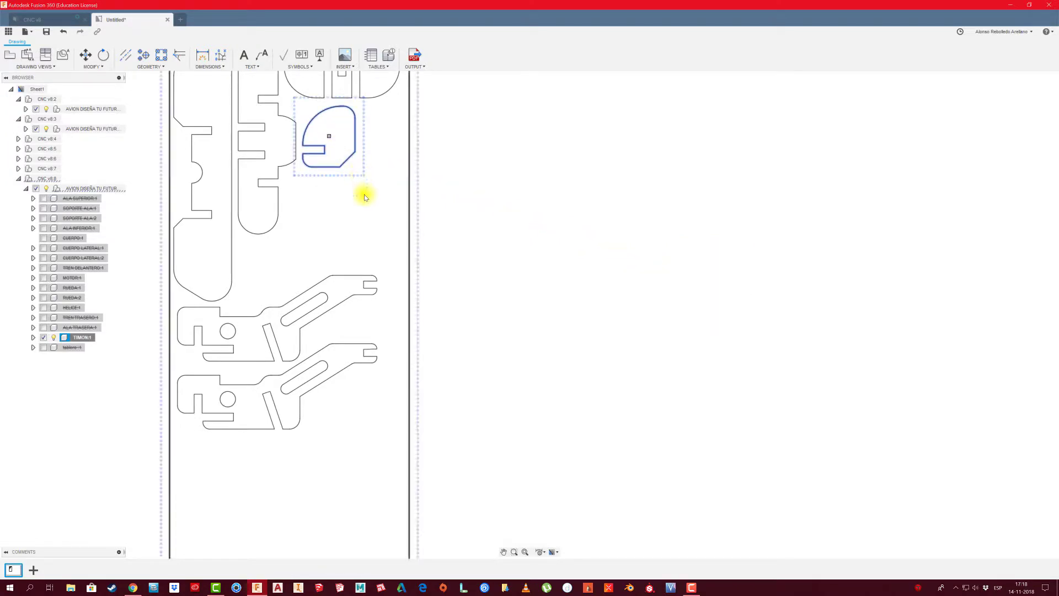
scroll(503, 224, "down", 2)
scroll(503, 224, "down", 1)
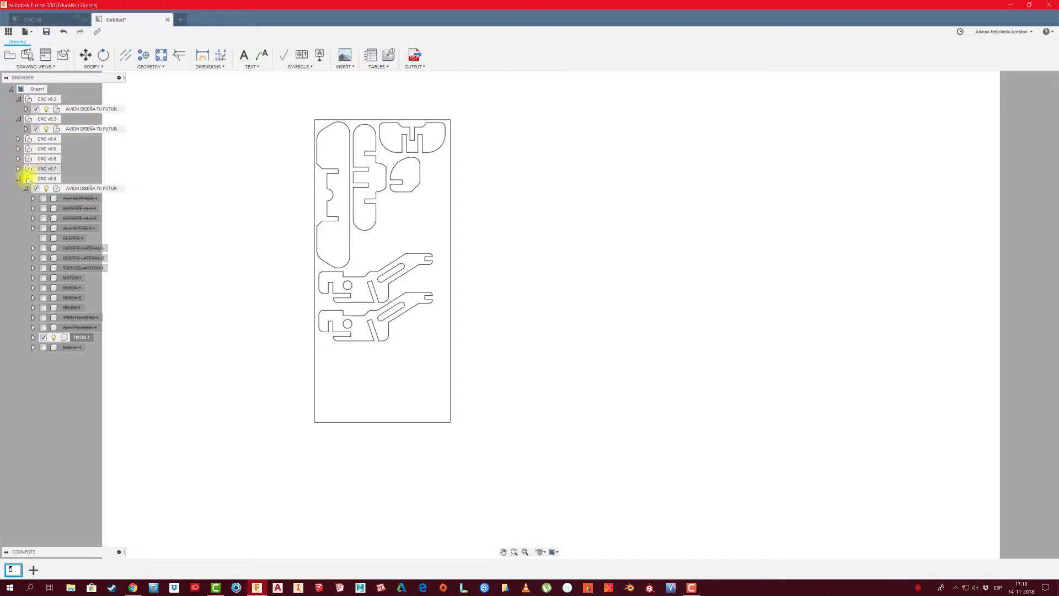
left_click(18, 178)
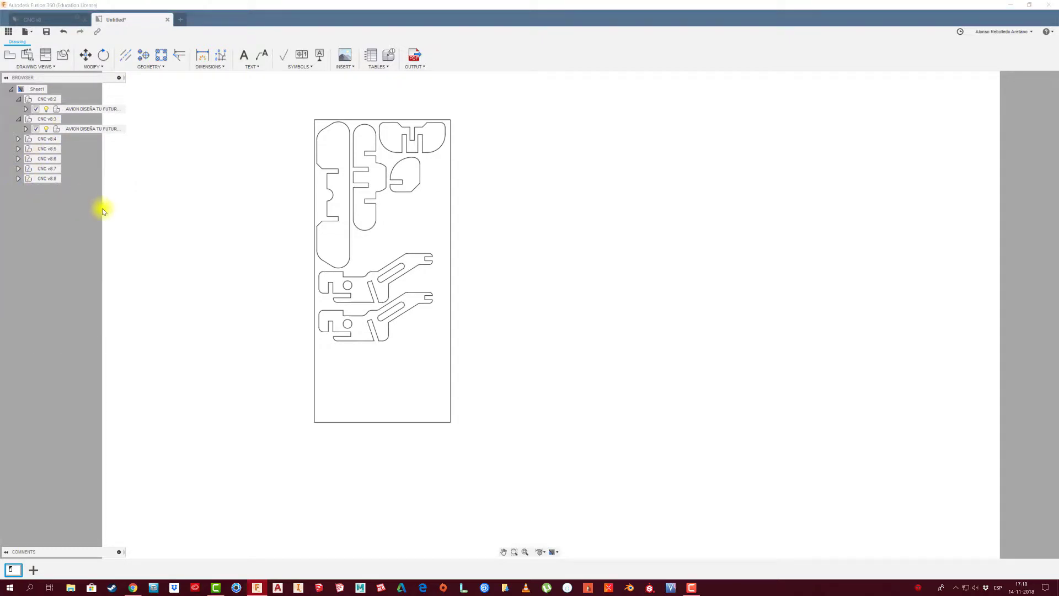
left_click(47, 18)
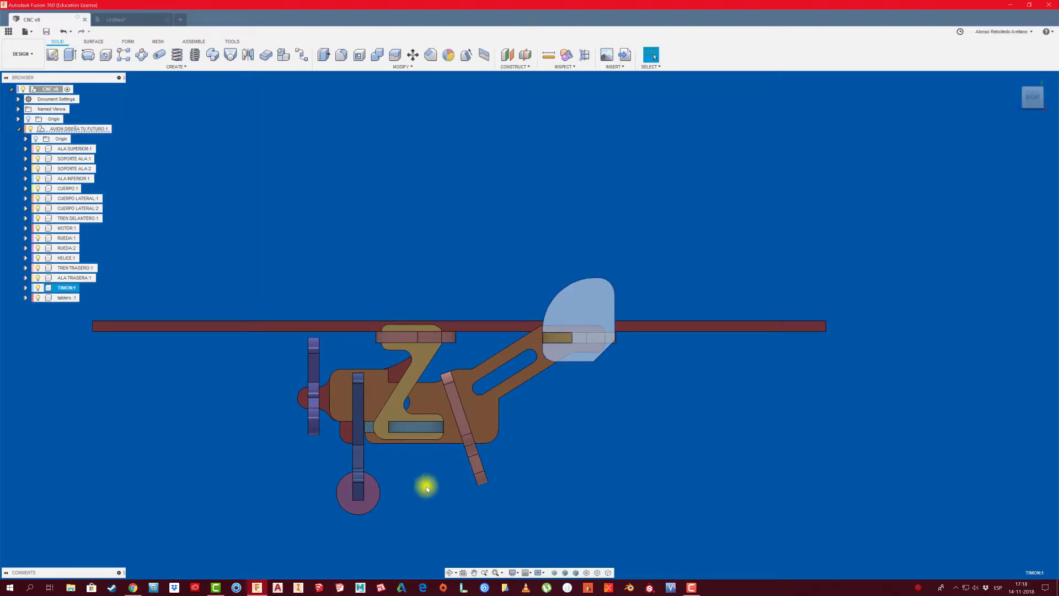
scroll(426, 486, "up", 2)
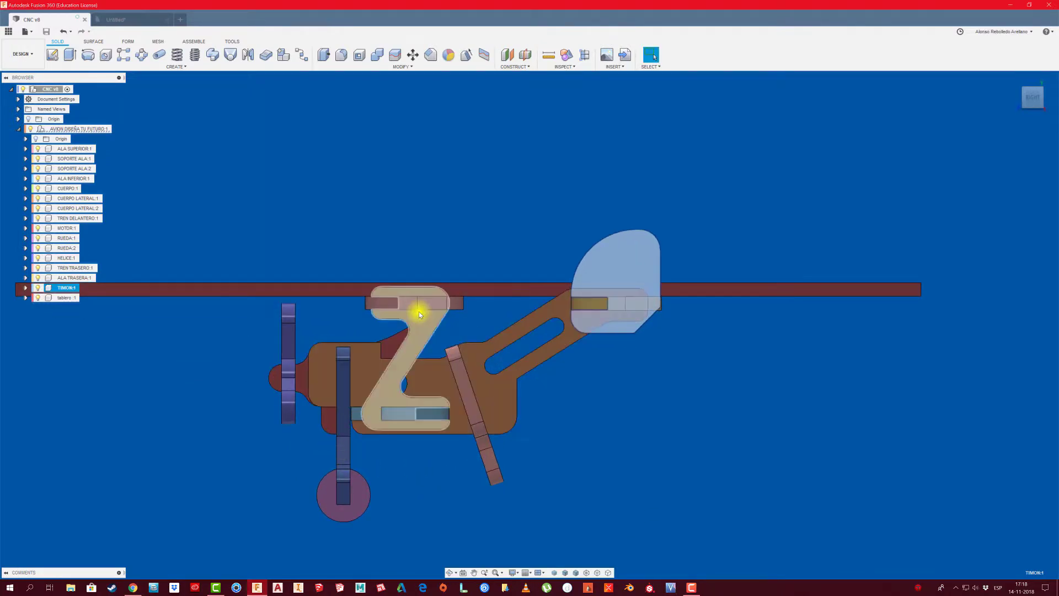
left_click(426, 330)
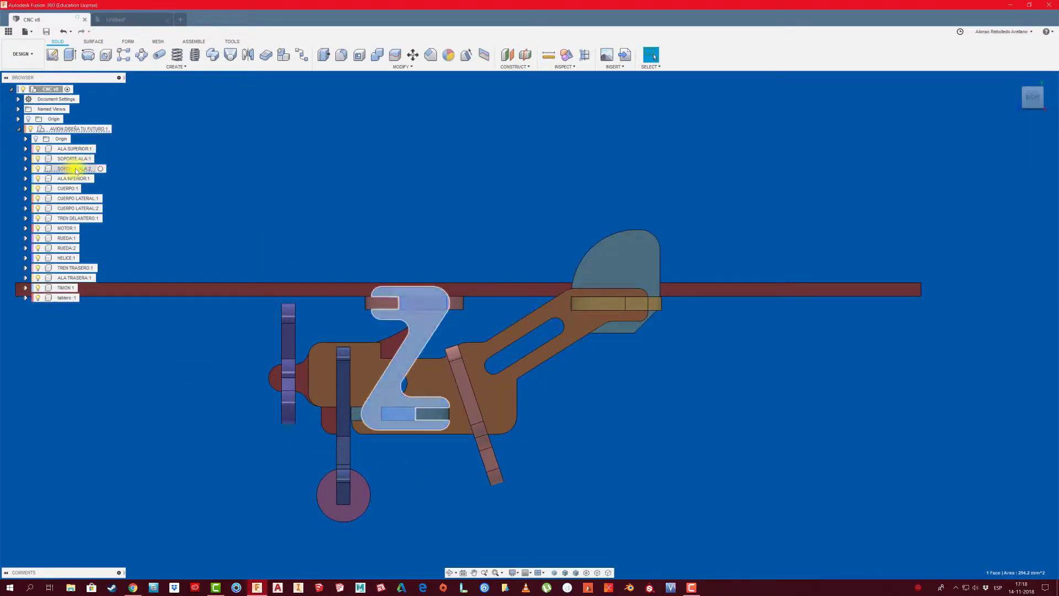
left_click(149, 21)
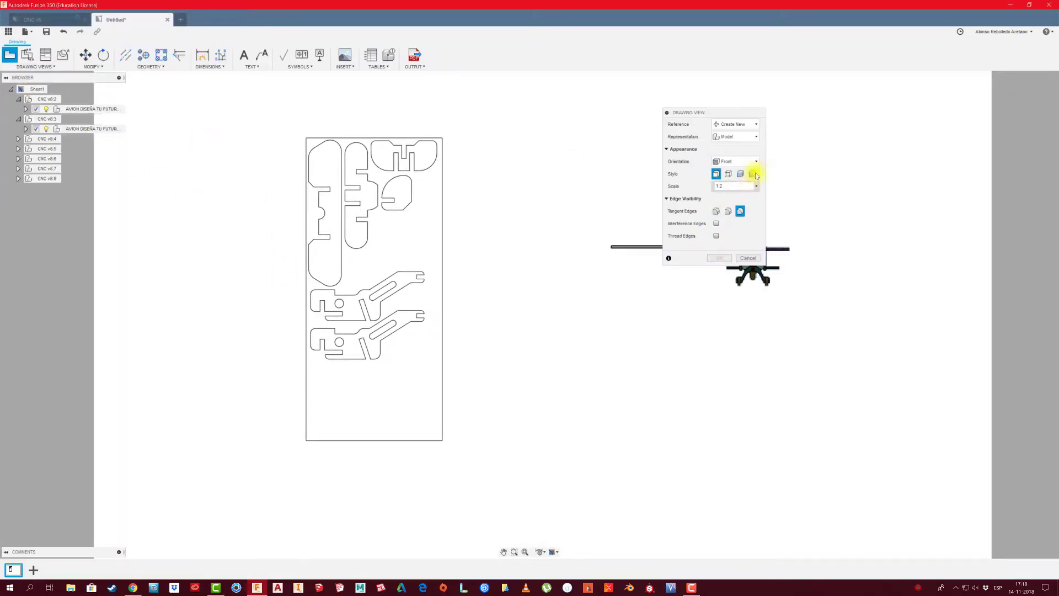
Add a 1:1 Right-orientation base view of the airplane
left_click(759, 188)
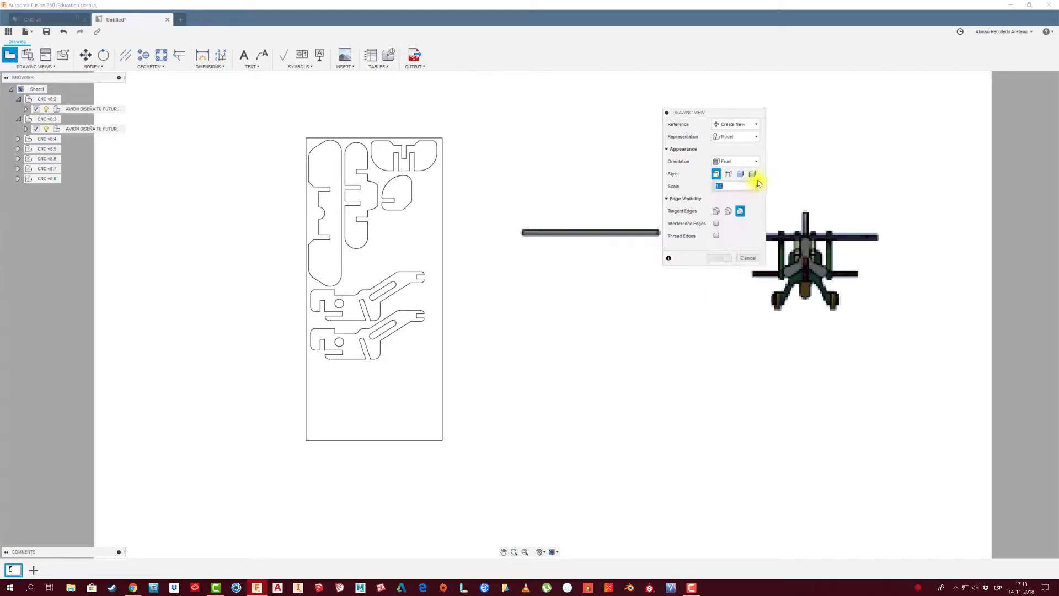
left_click(757, 161)
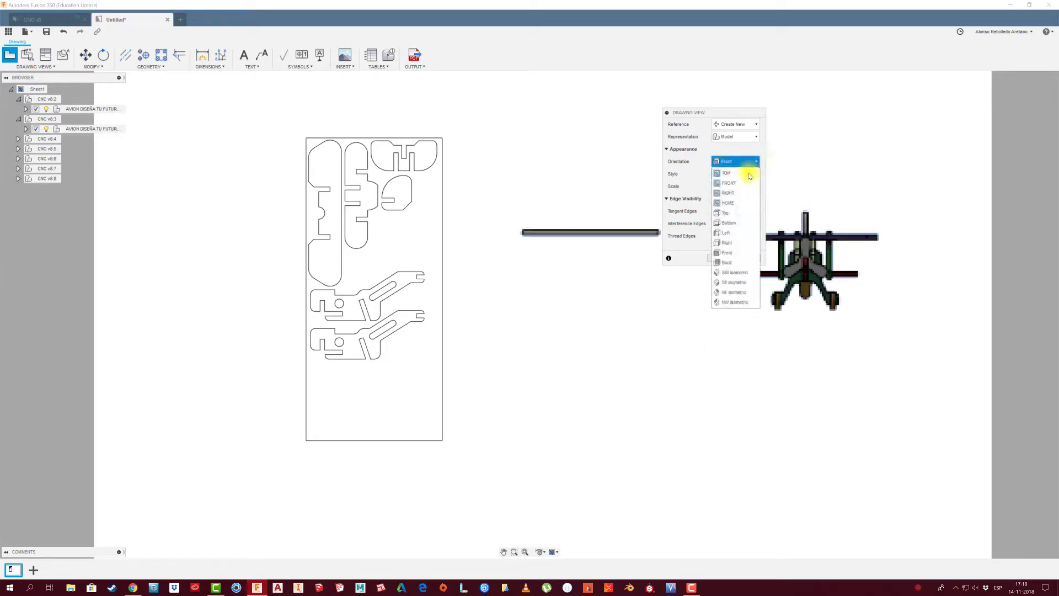
left_click(732, 243)
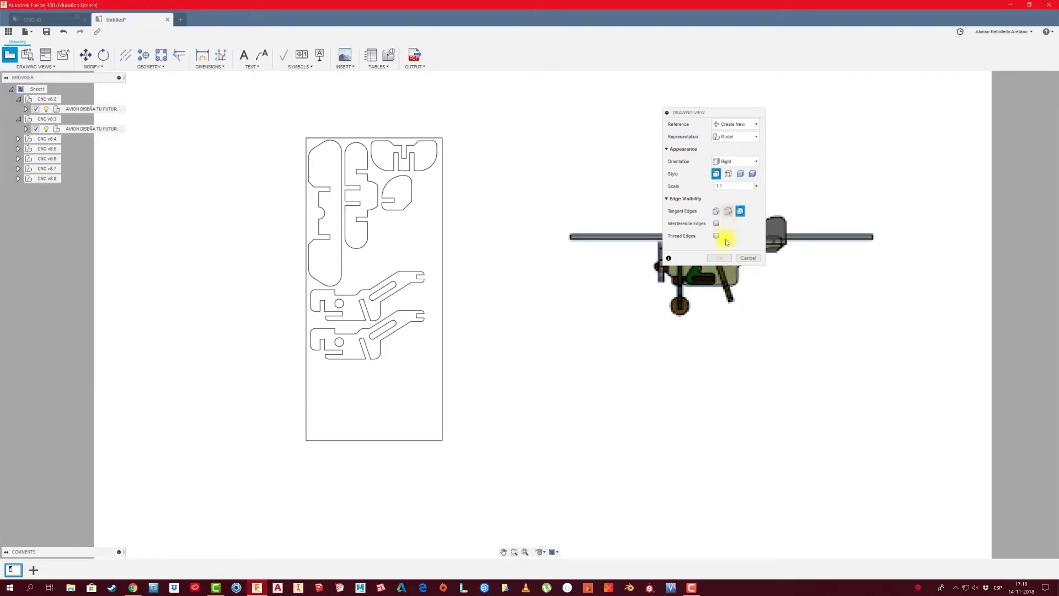
left_click(674, 300)
left_click(720, 257)
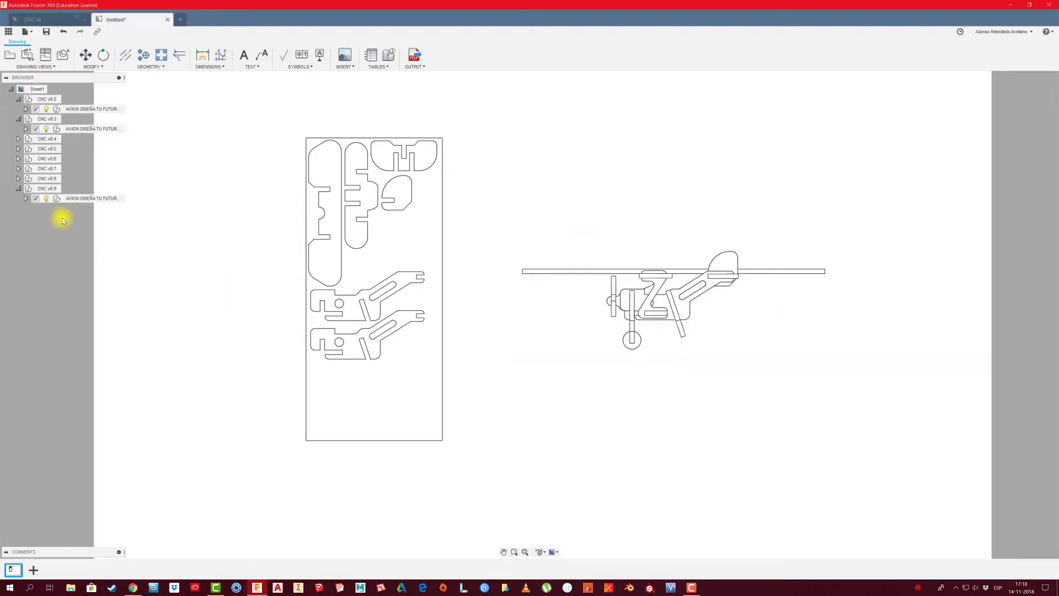
Suppress all except SOPORTE ALA:1 and drop the Z part below the rudder
left_click(26, 198)
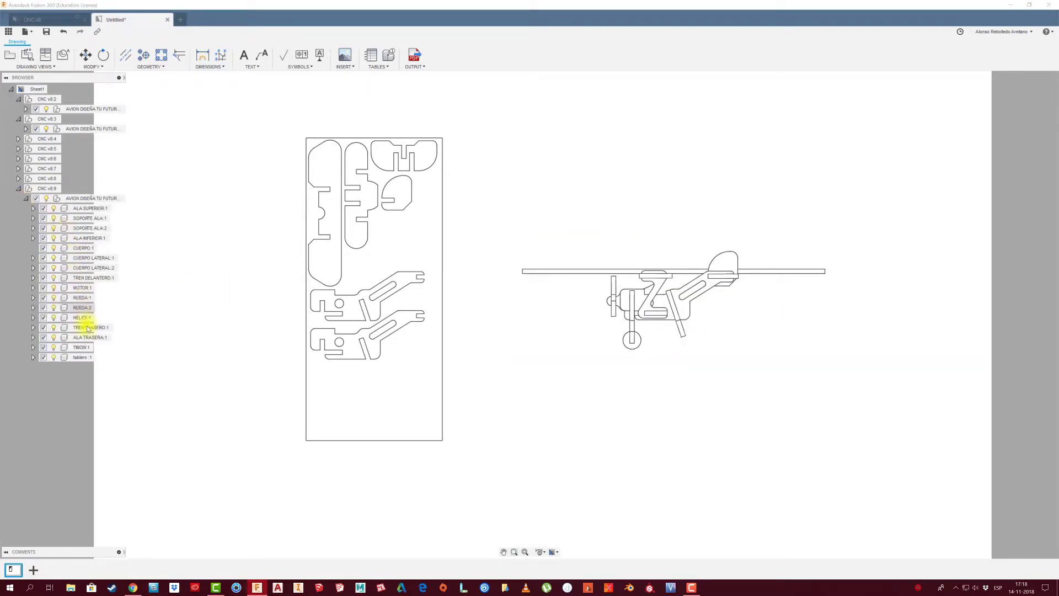
right_click(93, 222)
left_click(116, 271)
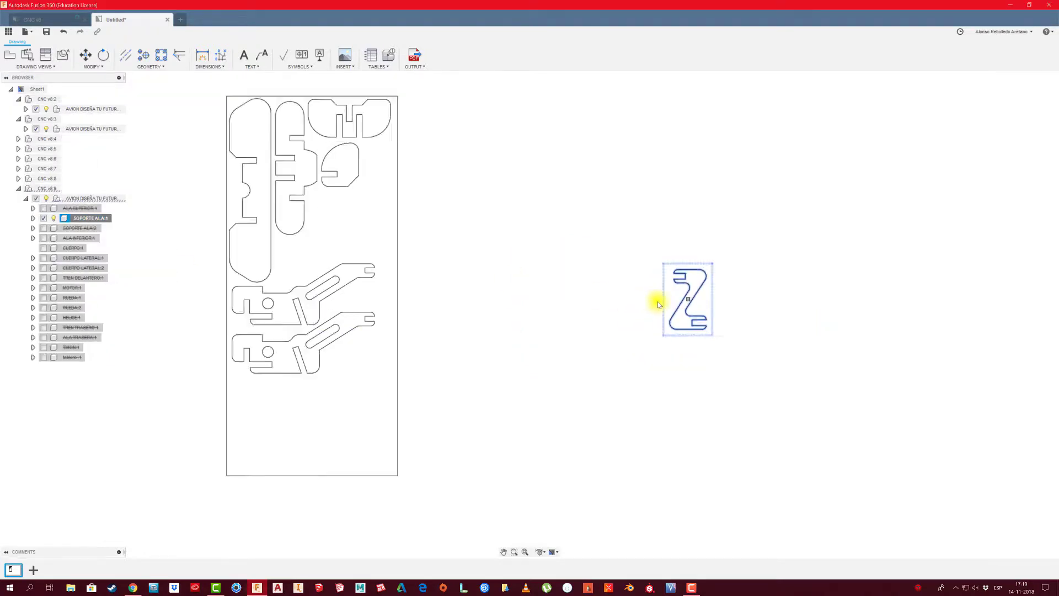
scroll(658, 304, "up", 1)
left_click_drag(701, 298, 252, 219)
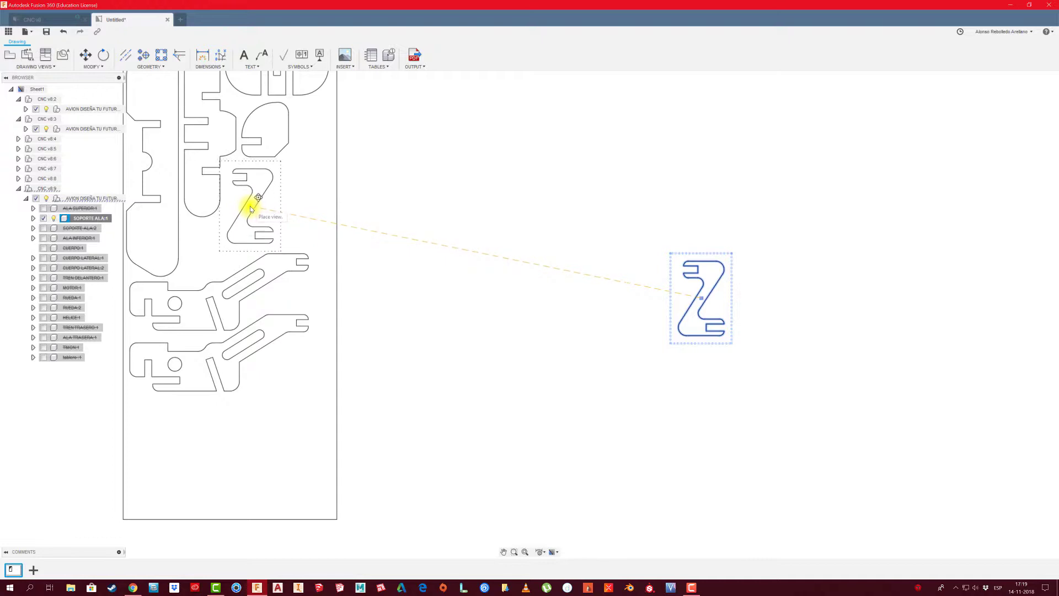
left_click(250, 208)
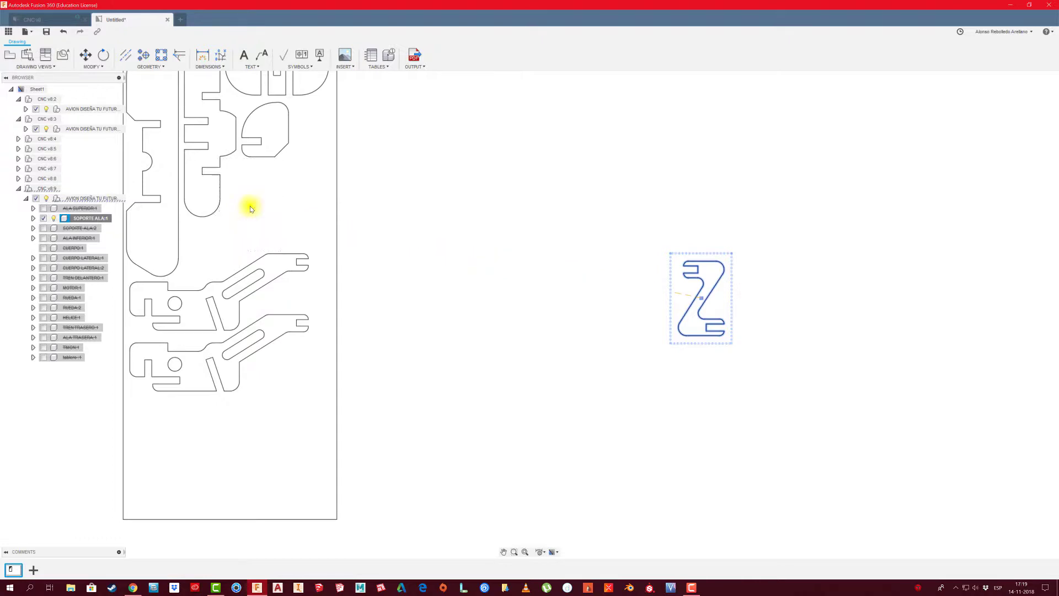
left_click(18, 189)
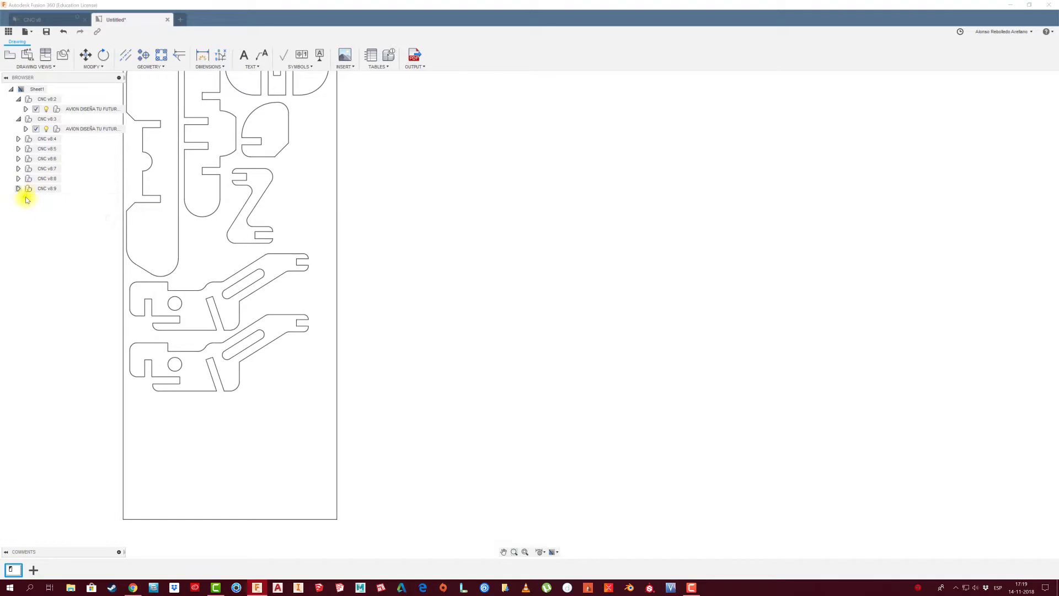
Add a 1:1 Right-orientation base view of the airplane
left_click(11, 56)
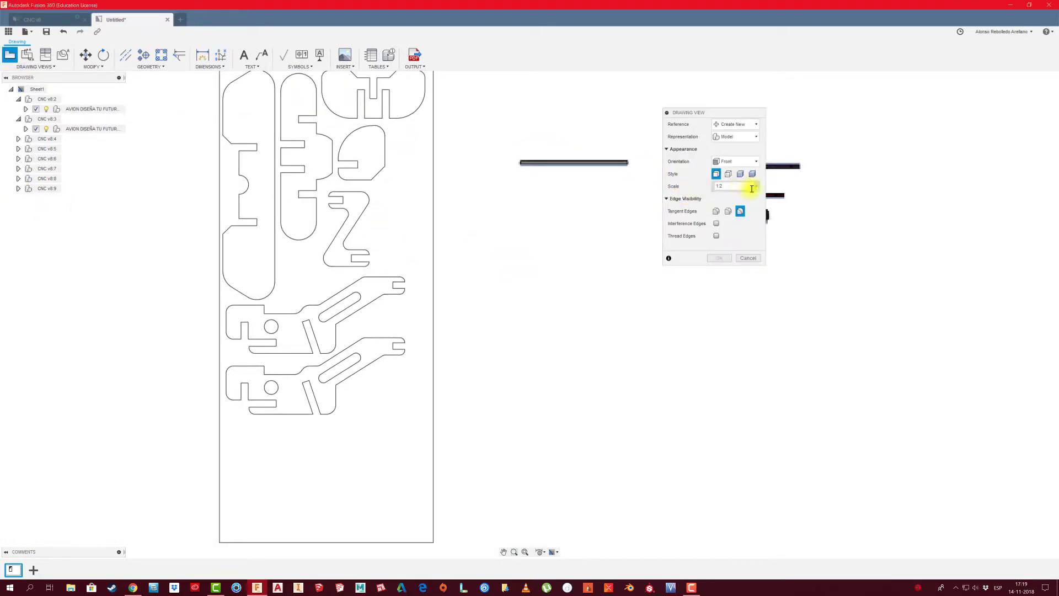
left_click(755, 187)
left_click(738, 198)
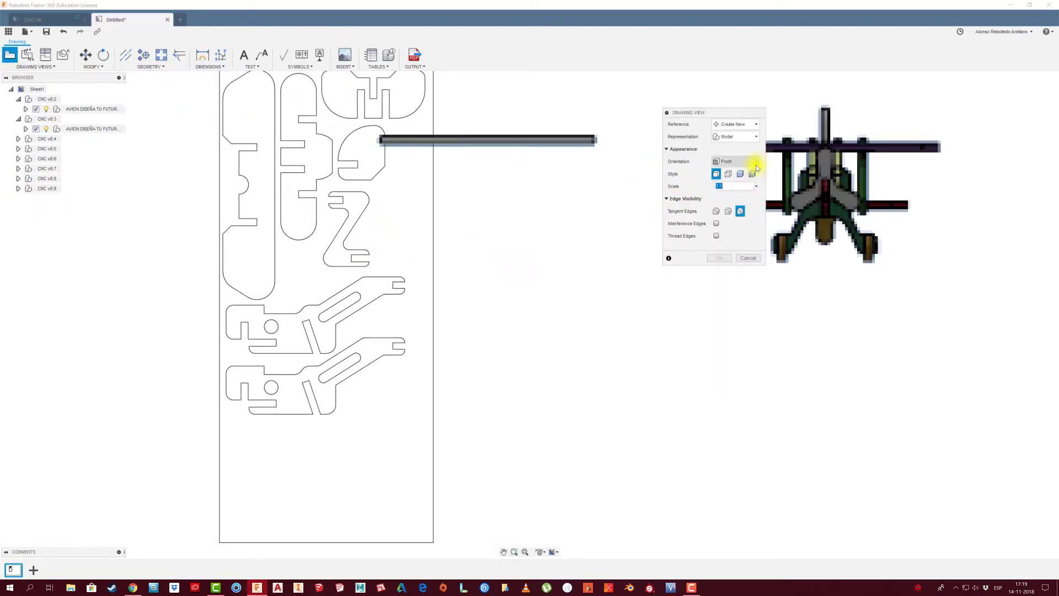
left_click(740, 161)
left_click(735, 243)
left_click(692, 355)
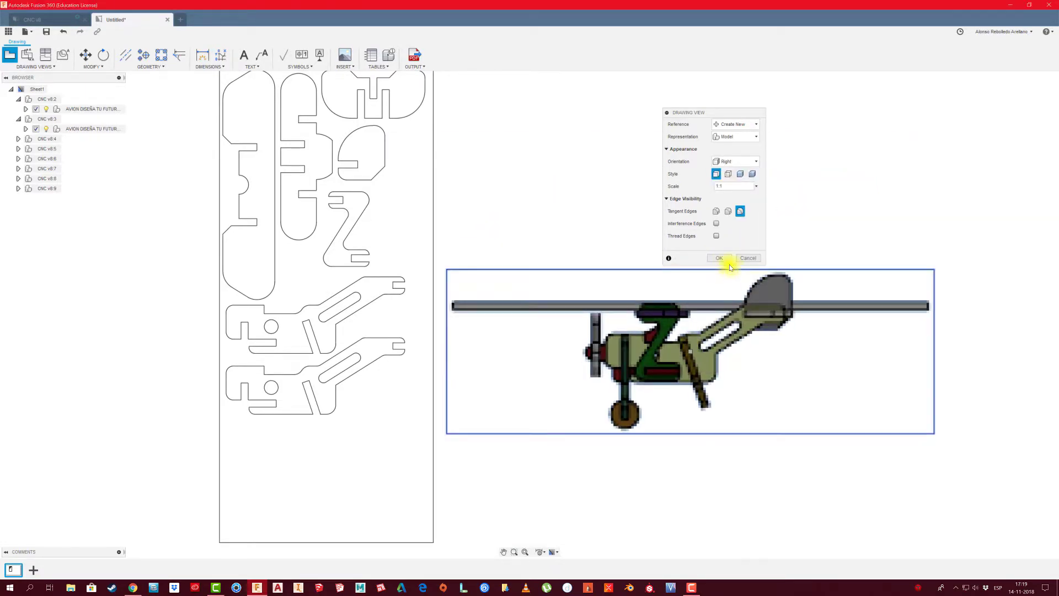
left_click(720, 257)
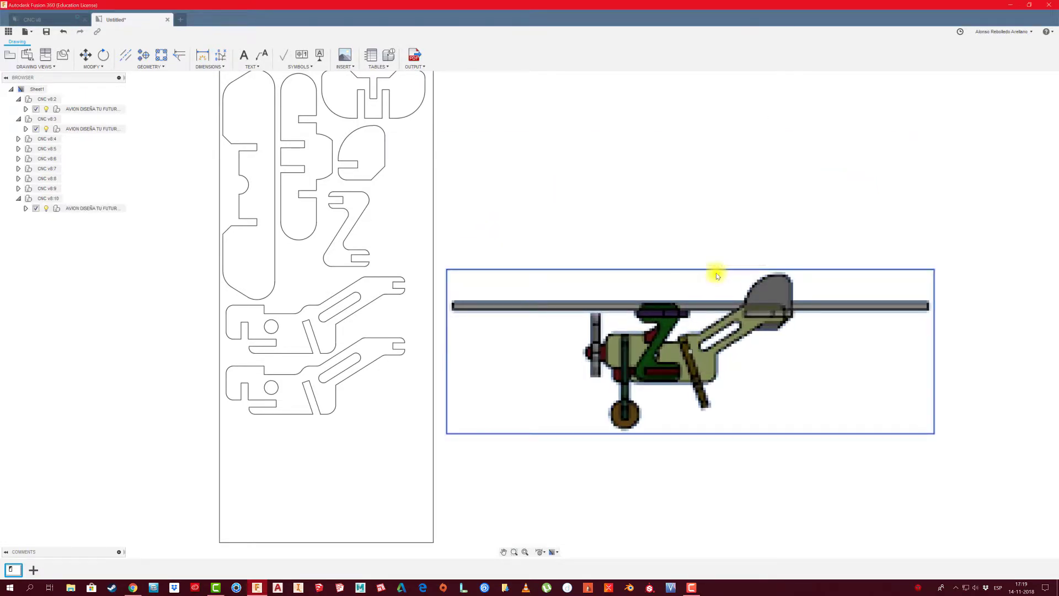
Suppress all except SOPORTE ALA:2 and place it beside the first Z part
left_click(25, 208)
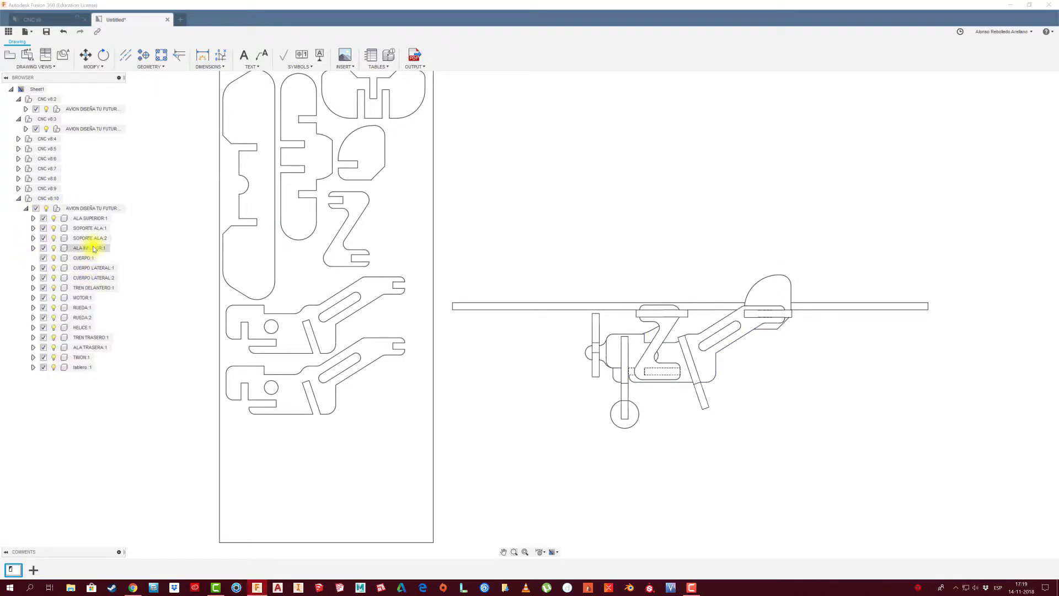
right_click(88, 237)
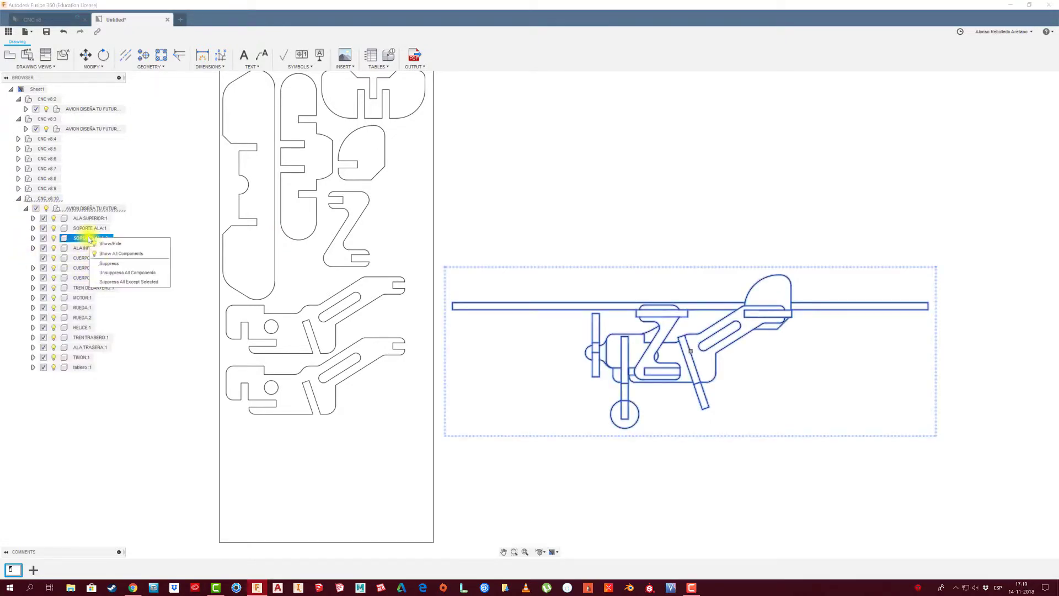
left_click(114, 284)
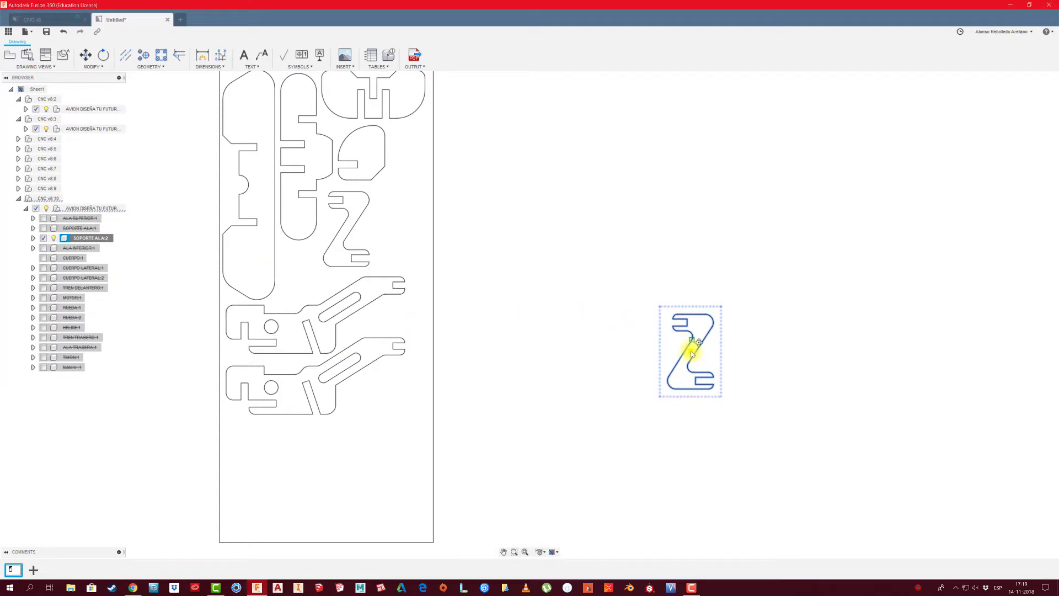
mouse_move(692, 353)
left_mouse_down()
mouse_move(401, 219)
mouse_move(337, 231)
left_mouse_up()
scroll(403, 226, "up", 3)
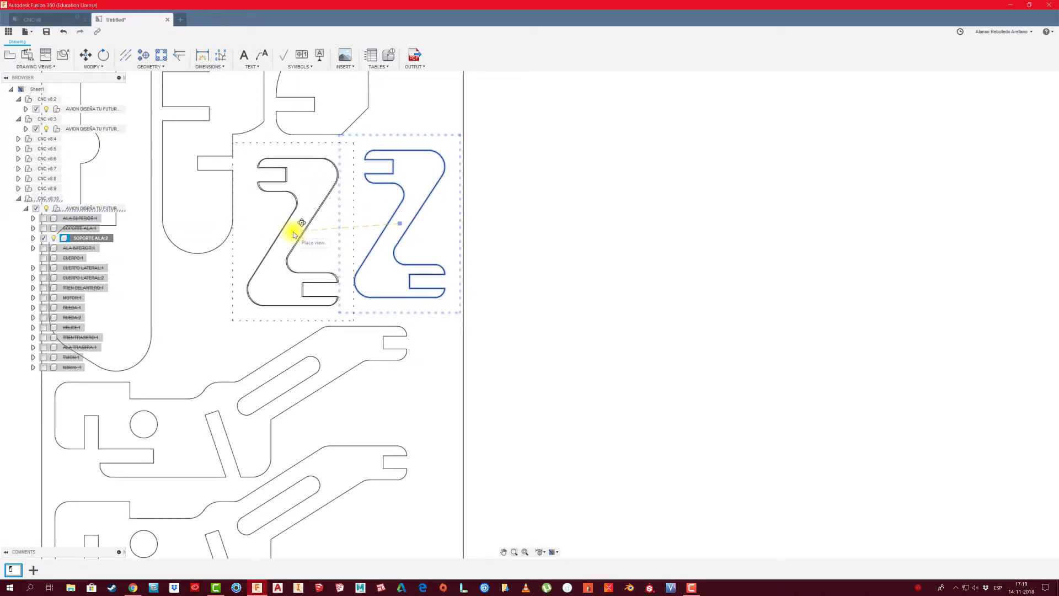
left_click(394, 236)
Fit the whole sheet in view (F6) and return to the 3D airplane design
key("F6")
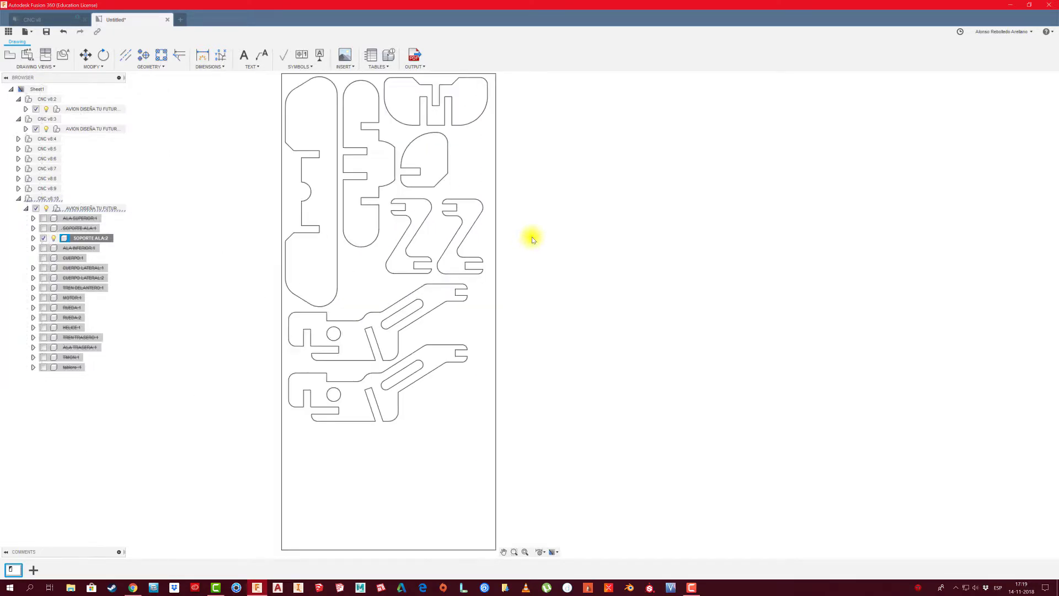
scroll(532, 237, "down", 3)
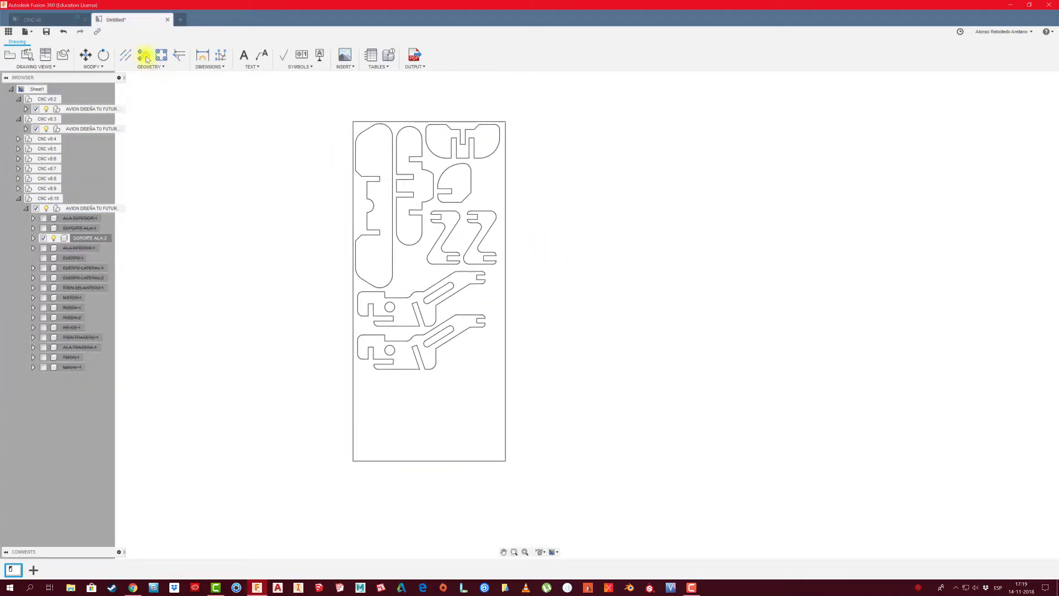
left_click(64, 21)
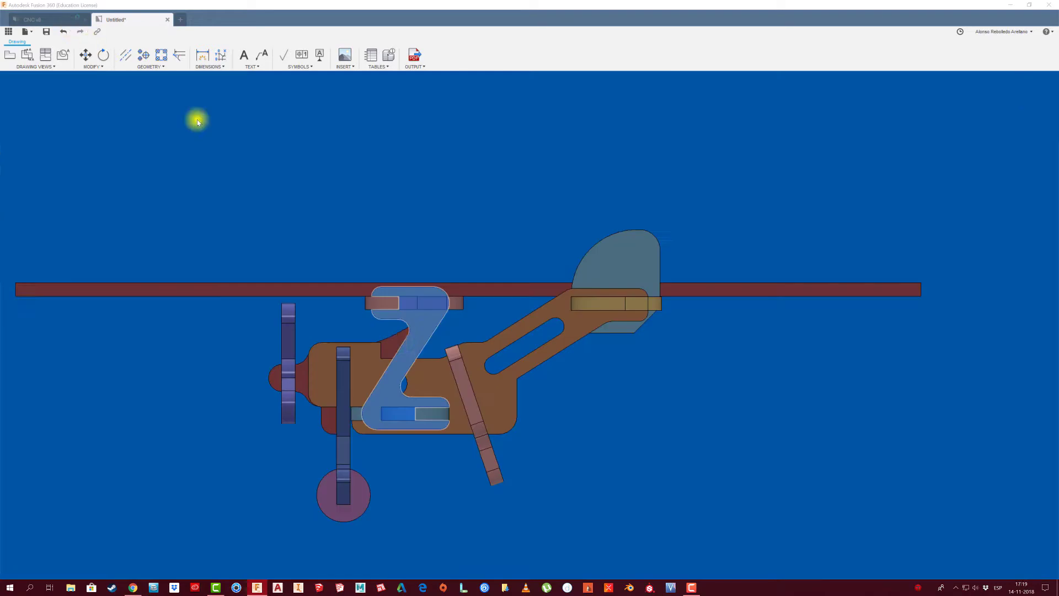
Inspect the motor face on the 3D airplane, then return to the Untitled drawing
left_click(301, 381)
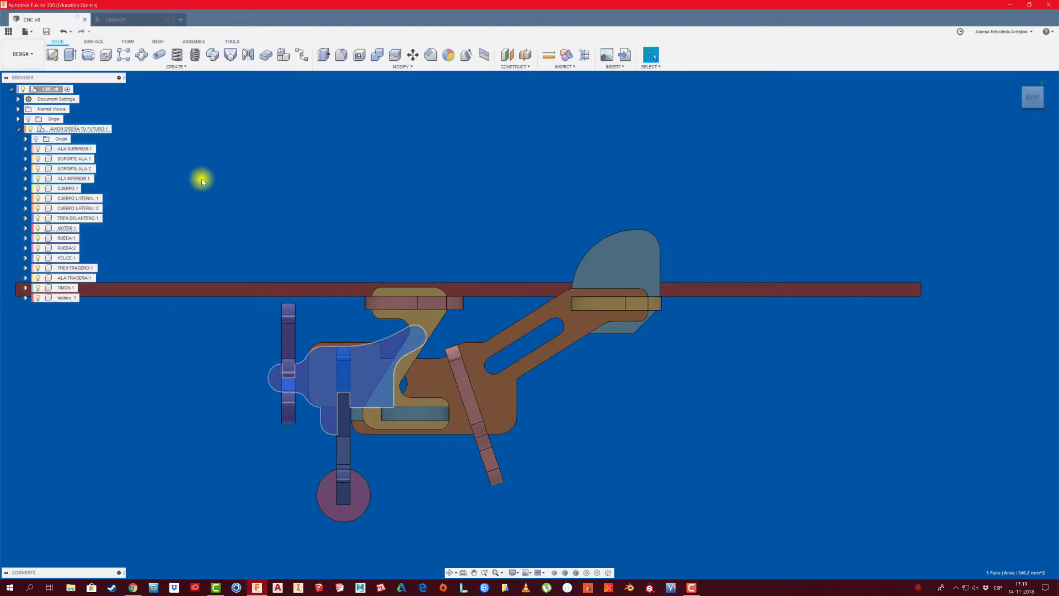
left_click(117, 19)
scroll(438, 237, "up", 3)
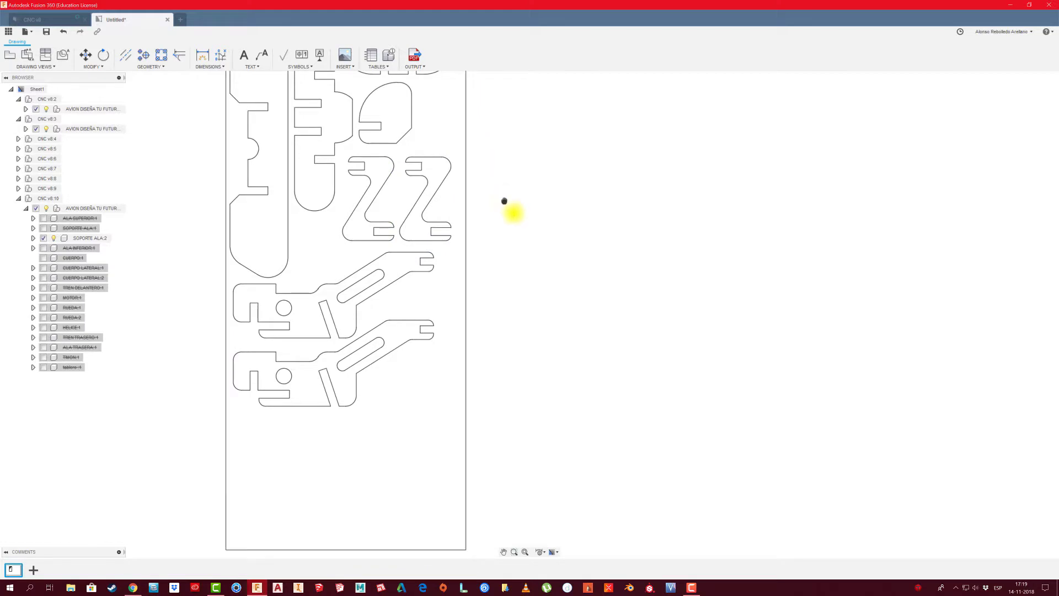
Add a 1:1 right-side base view of the airplane to the sheet
middle_click_drag(513, 213, 550, 248)
middle_click_drag(440, 360, 451, 241)
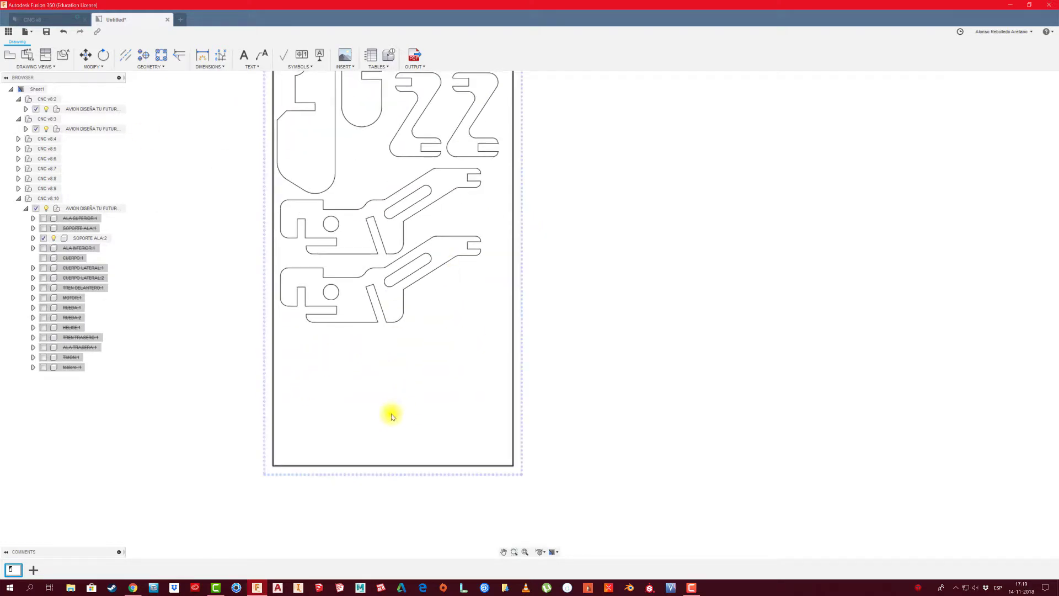
middle_click_drag(179, 189, 205, 199)
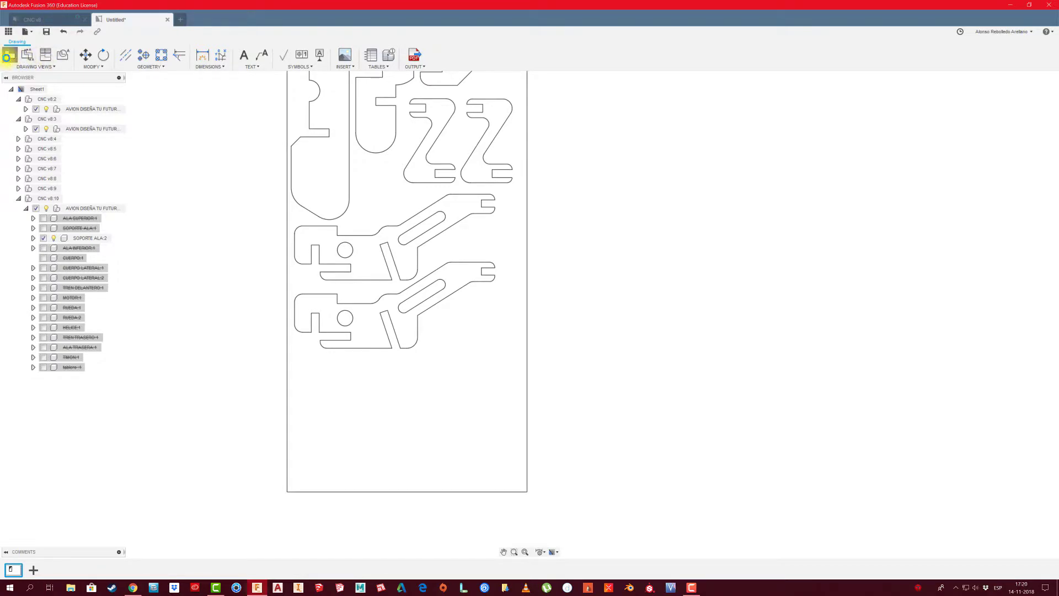
left_click(8, 56)
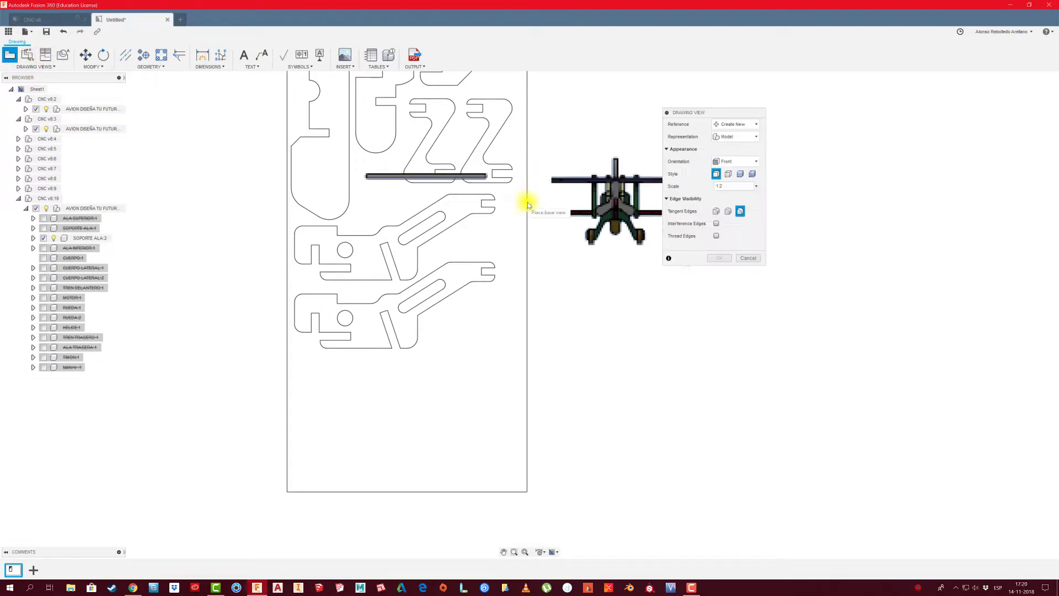
left_click(754, 164)
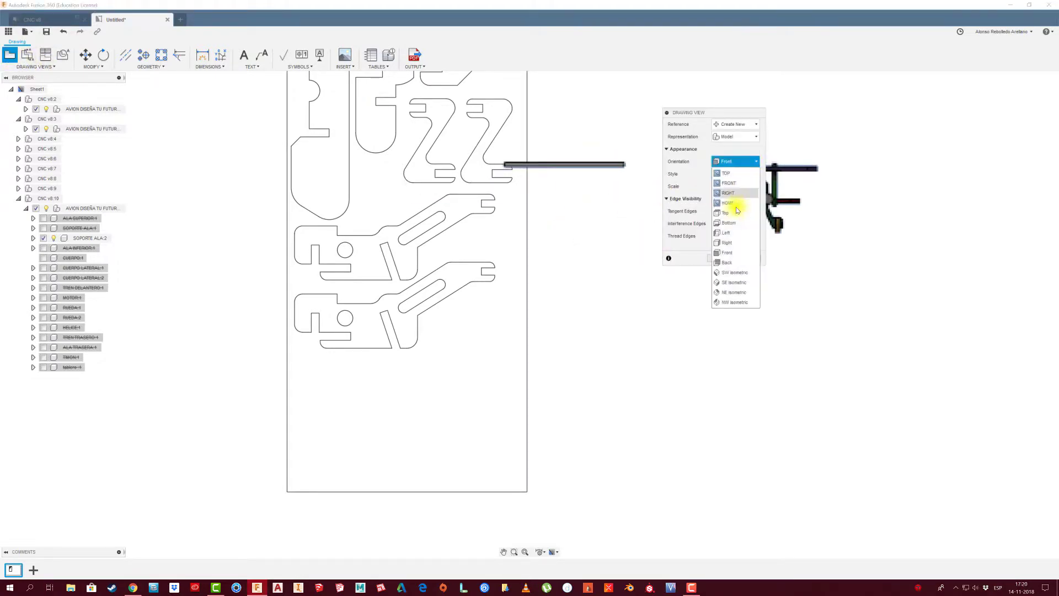
left_click(735, 243)
left_click(757, 187)
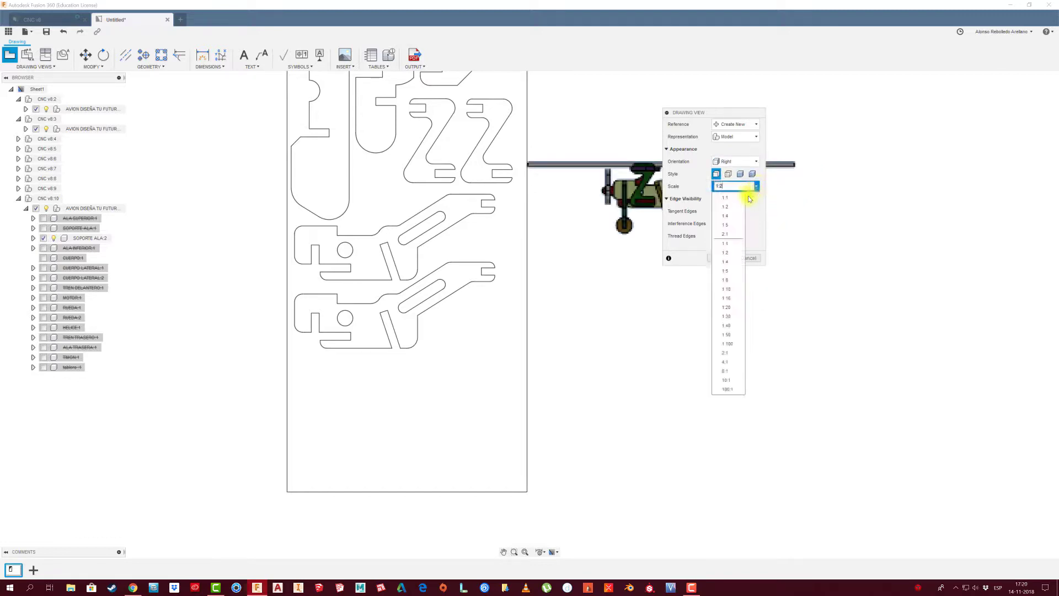
left_click(738, 199)
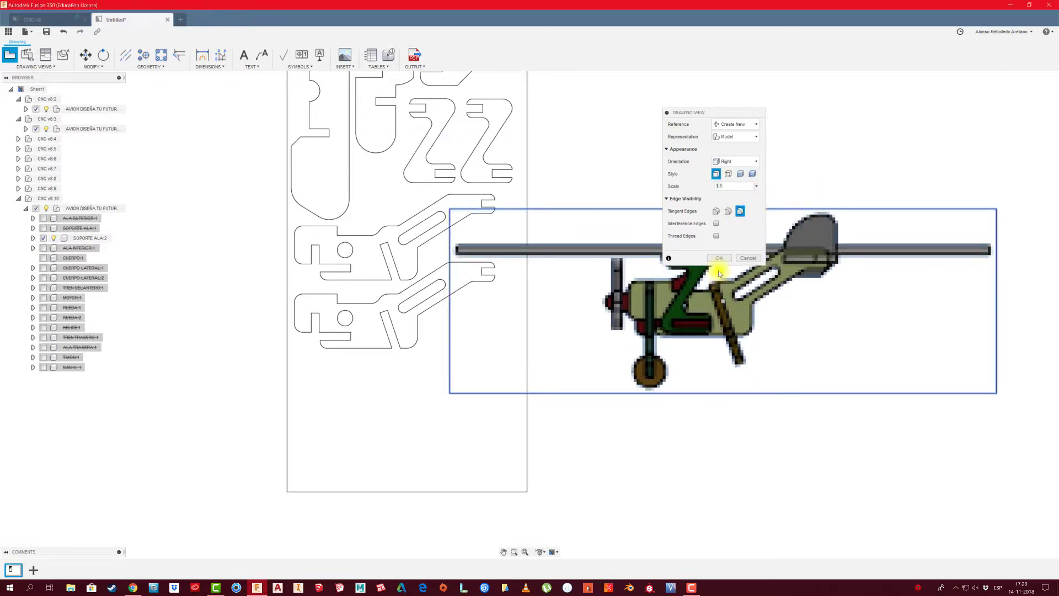
left_click(720, 259)
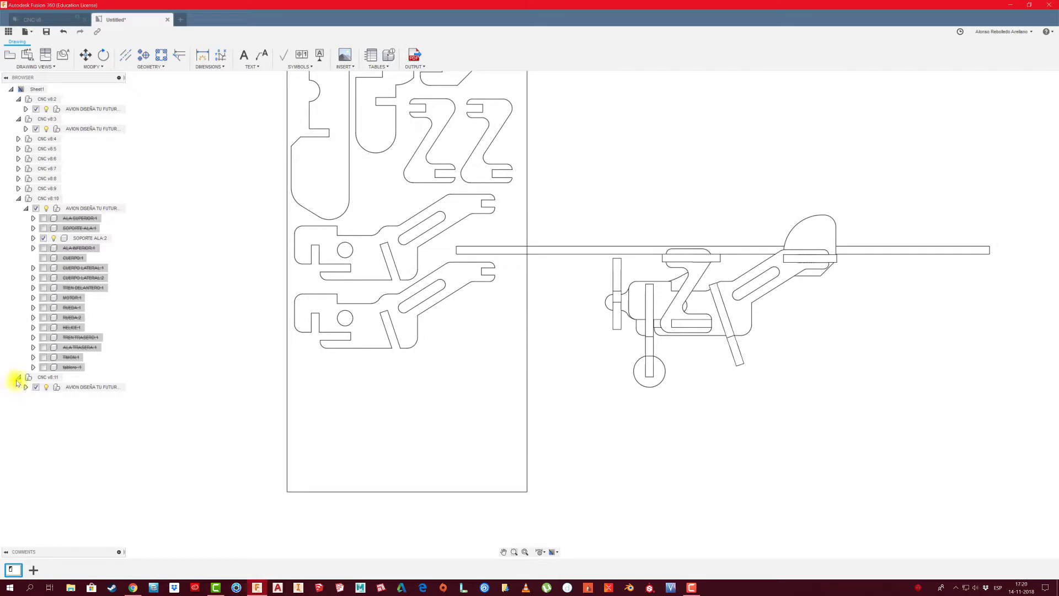
Suppress everything except MOTOR:1 in the new view
left_click(19, 199)
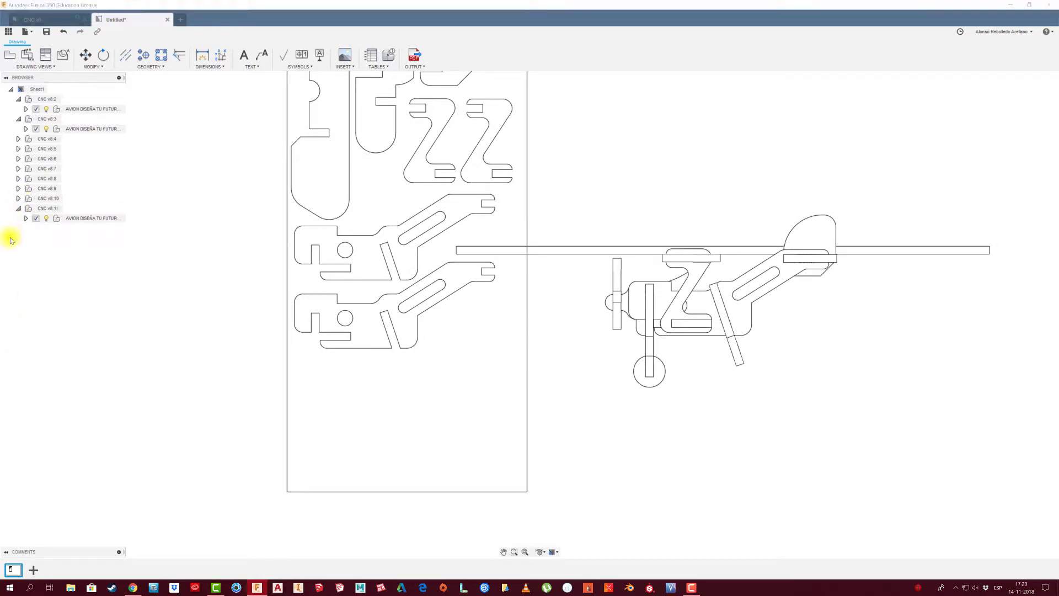
left_click(19, 208)
left_click(18, 209)
left_click(26, 218)
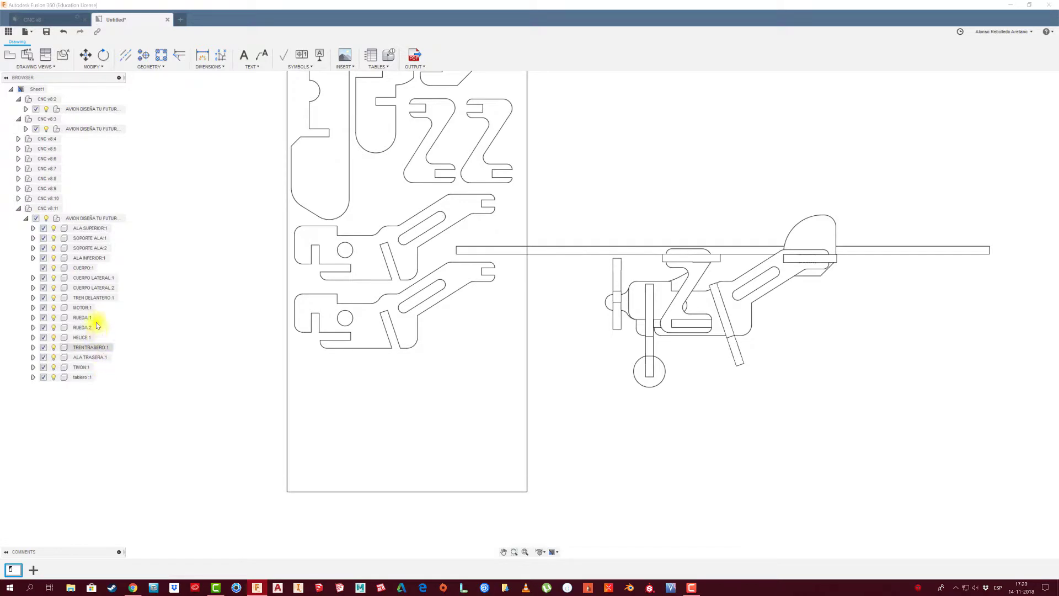
right_click(81, 312)
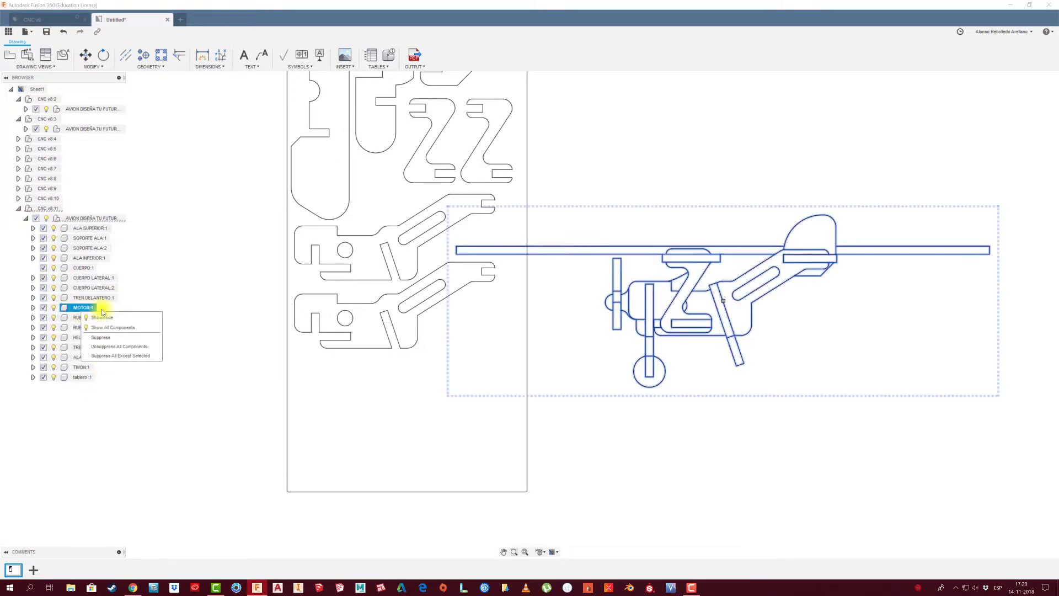
left_click(121, 357)
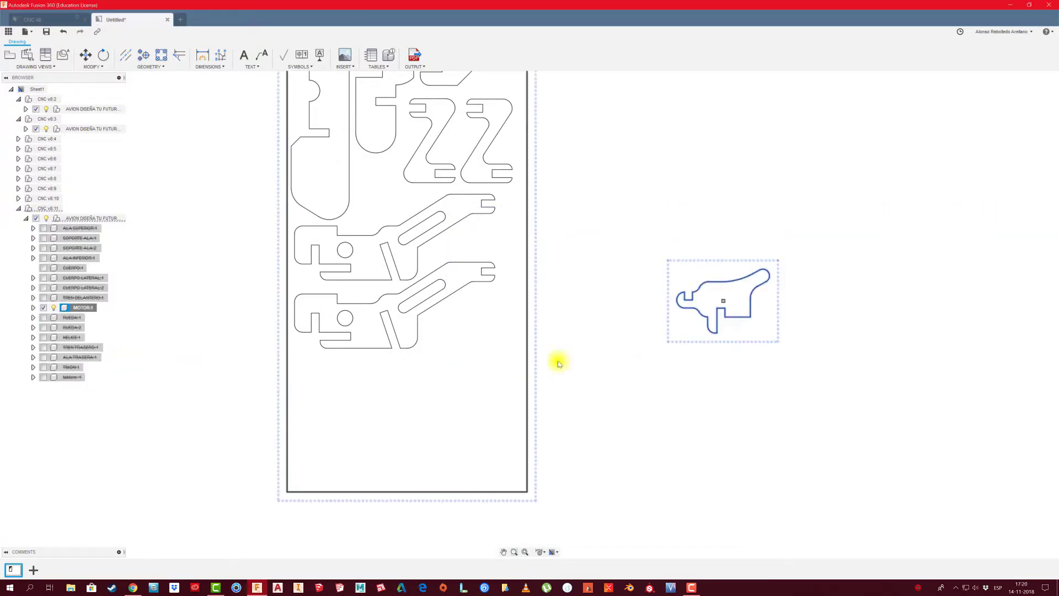
Move the motor outline into the board beside the lower body piece
left_click(723, 302)
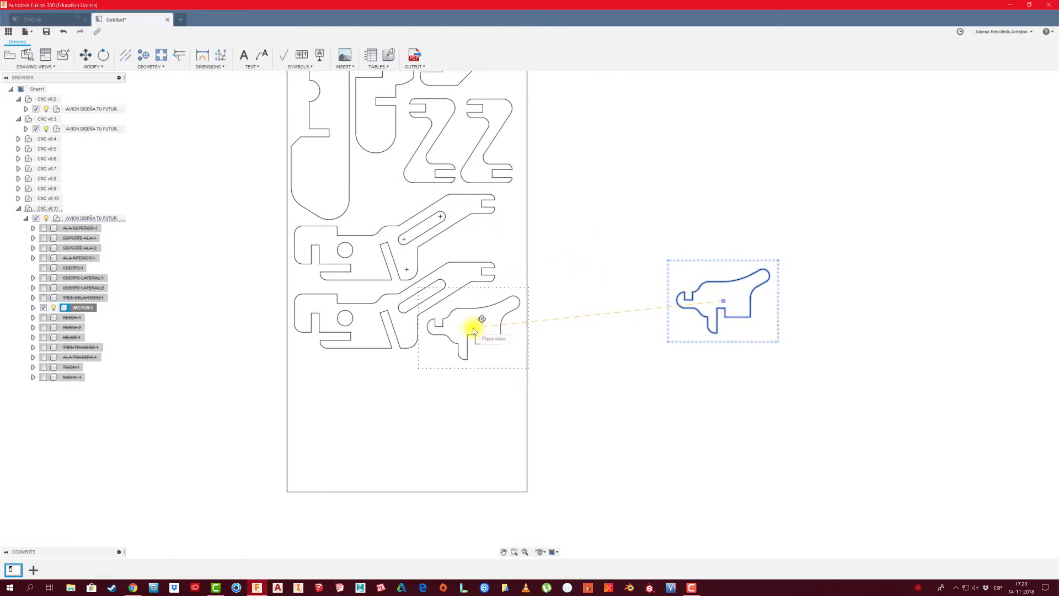
left_click(473, 330)
left_click(236, 338)
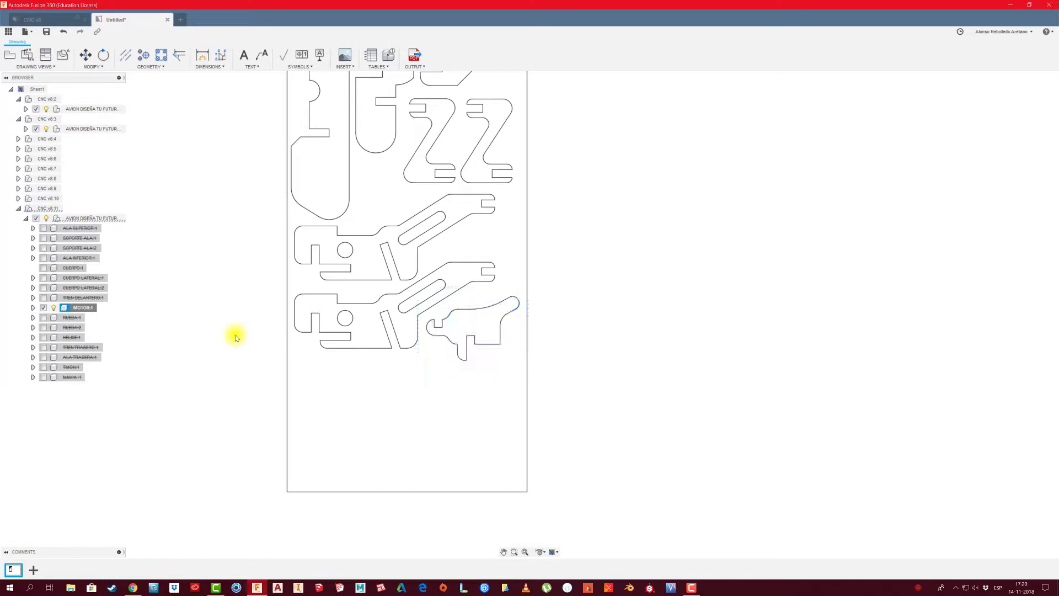
left_click(18, 208)
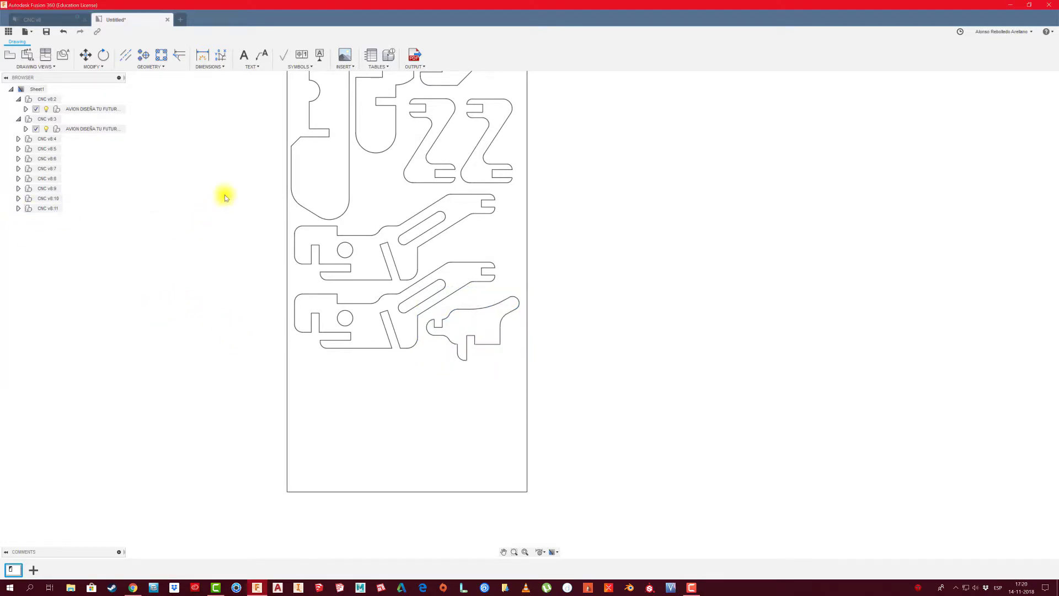
left_click(66, 20)
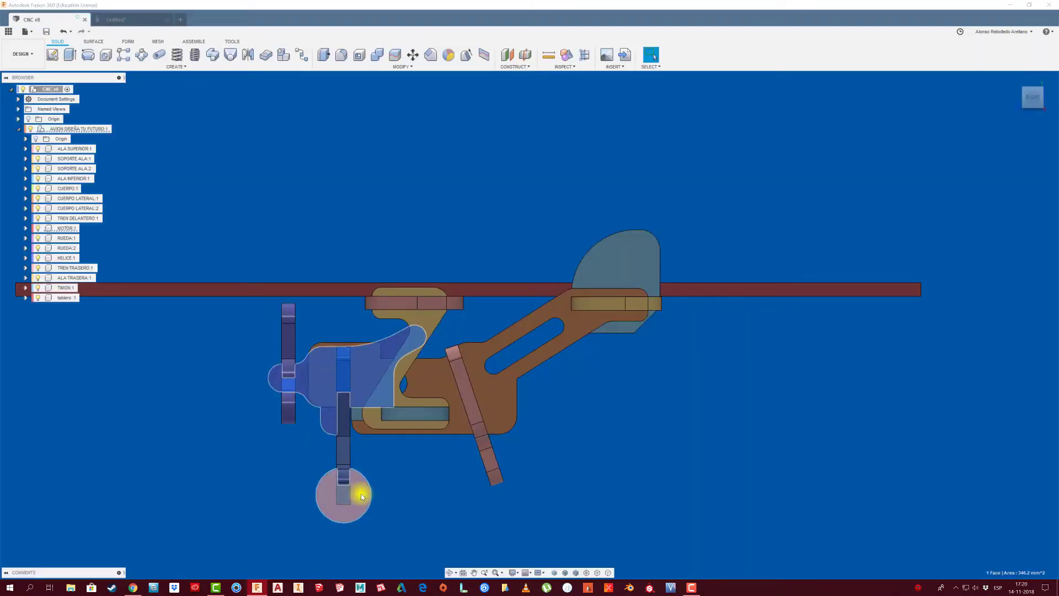
left_click(130, 22)
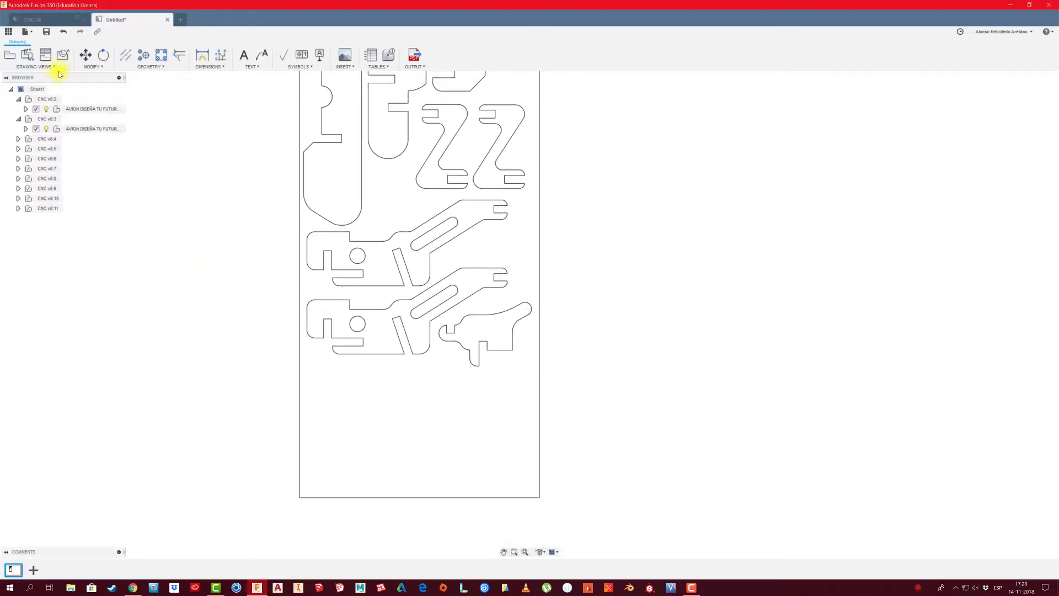
Add another 1:1 right-side base view of the airplane
left_click(10, 56)
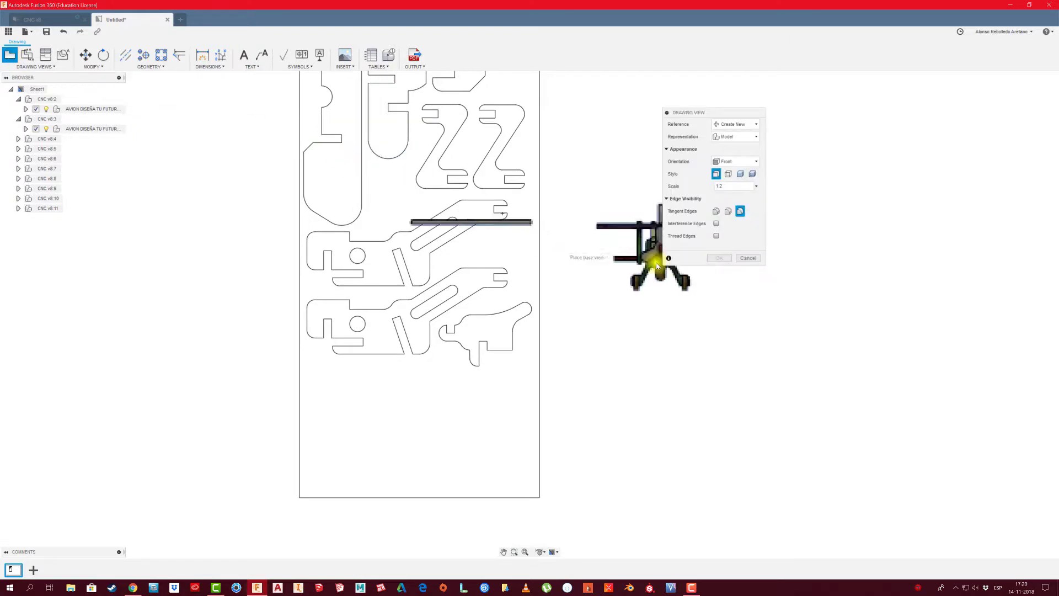
left_click(758, 187)
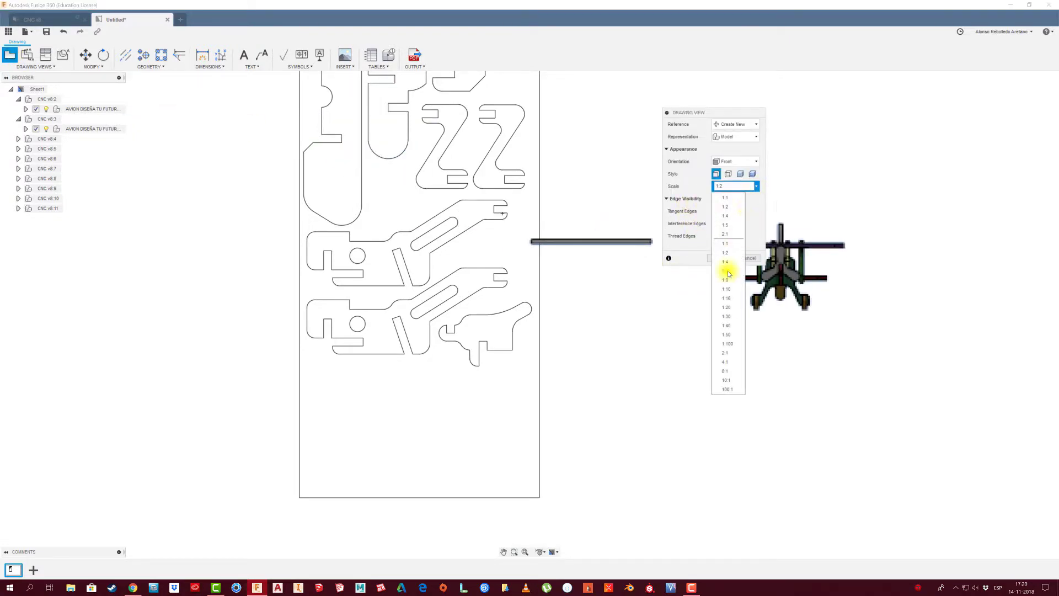
left_click(739, 199)
left_click(756, 162)
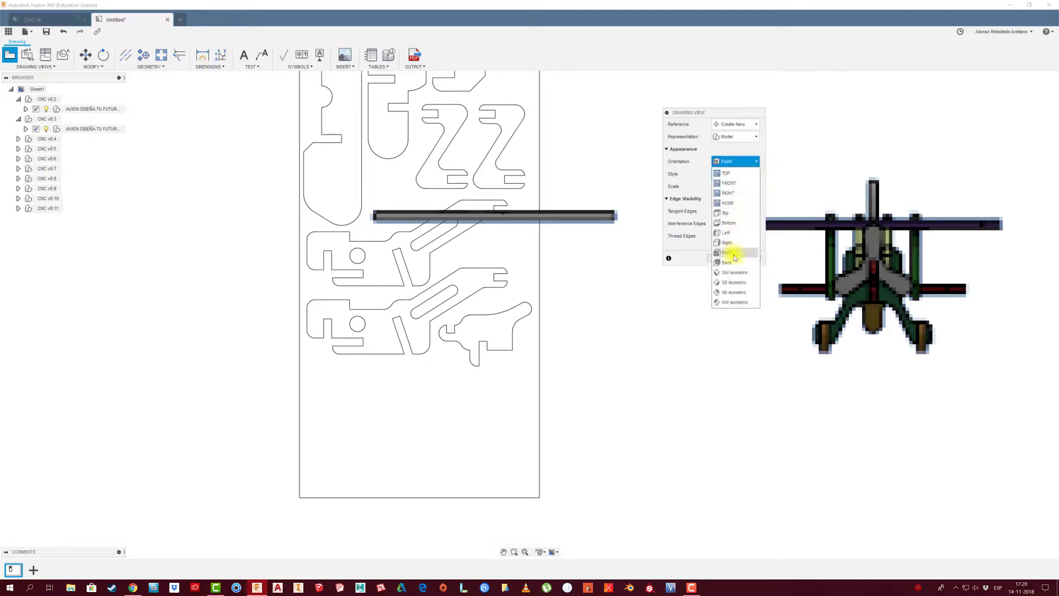
left_click(738, 243)
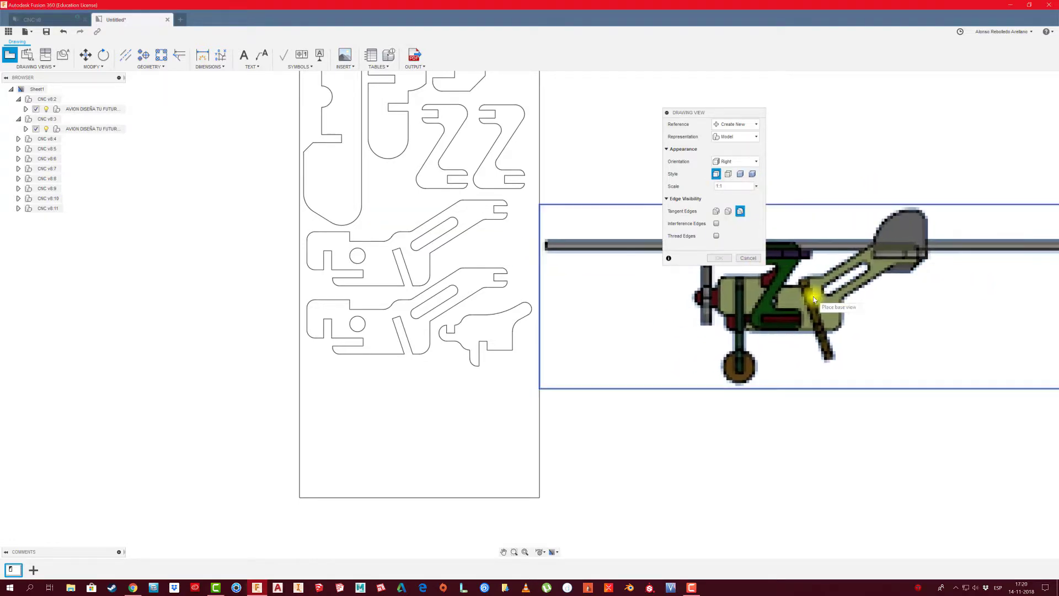
left_click(719, 259)
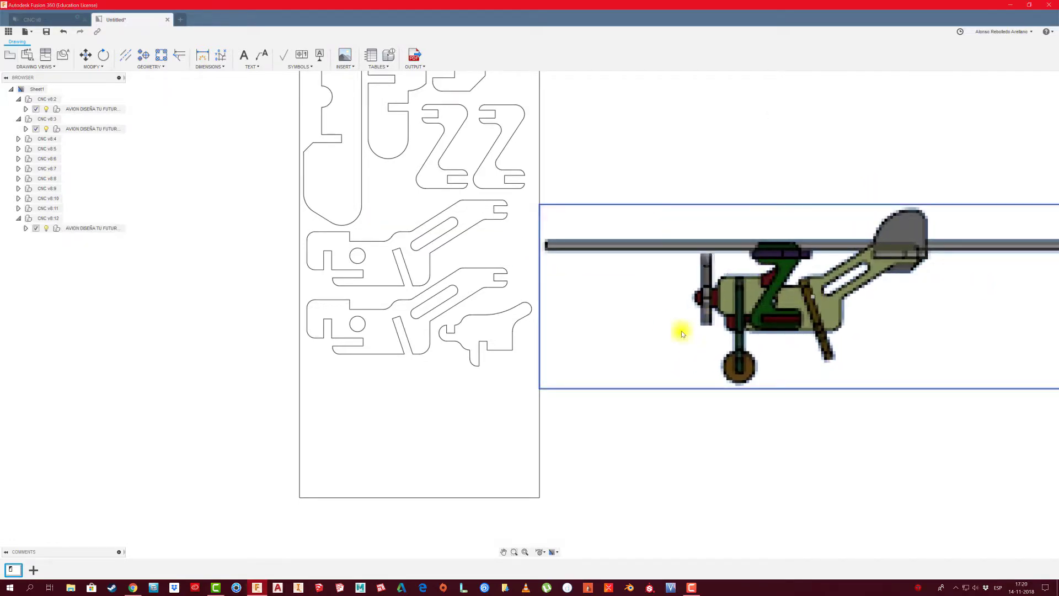
Suppress everything except the RUEDA:1 wheel in that view
right_click(73, 231)
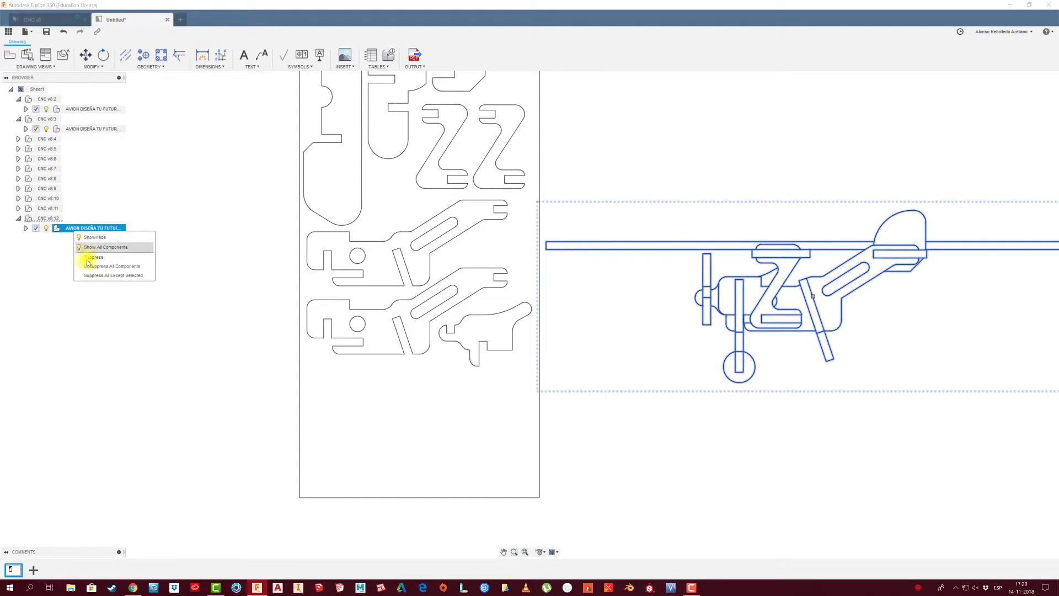
left_click(25, 230)
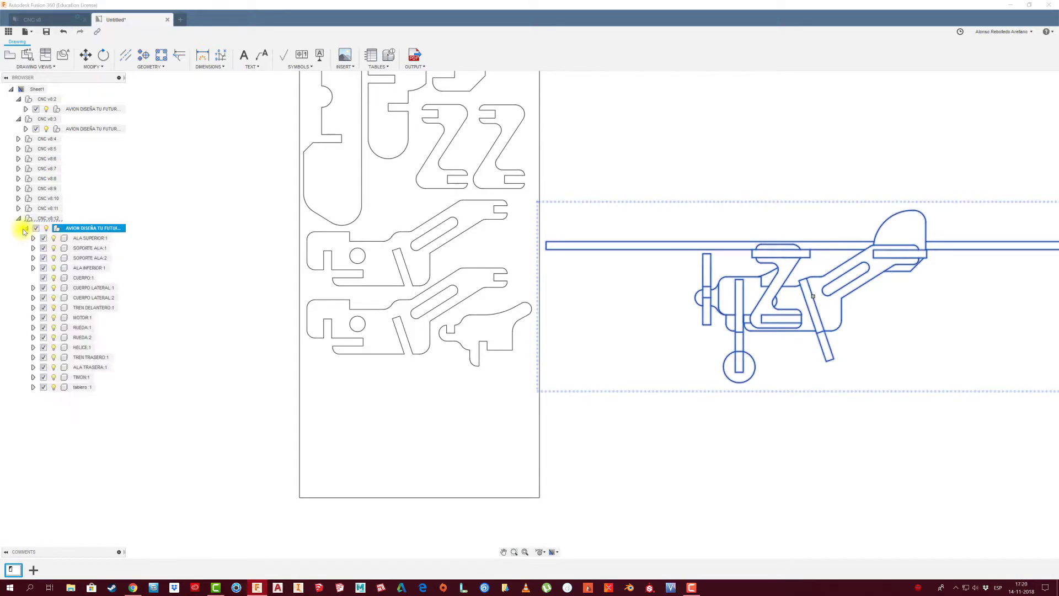
left_click(81, 328)
right_click(81, 328)
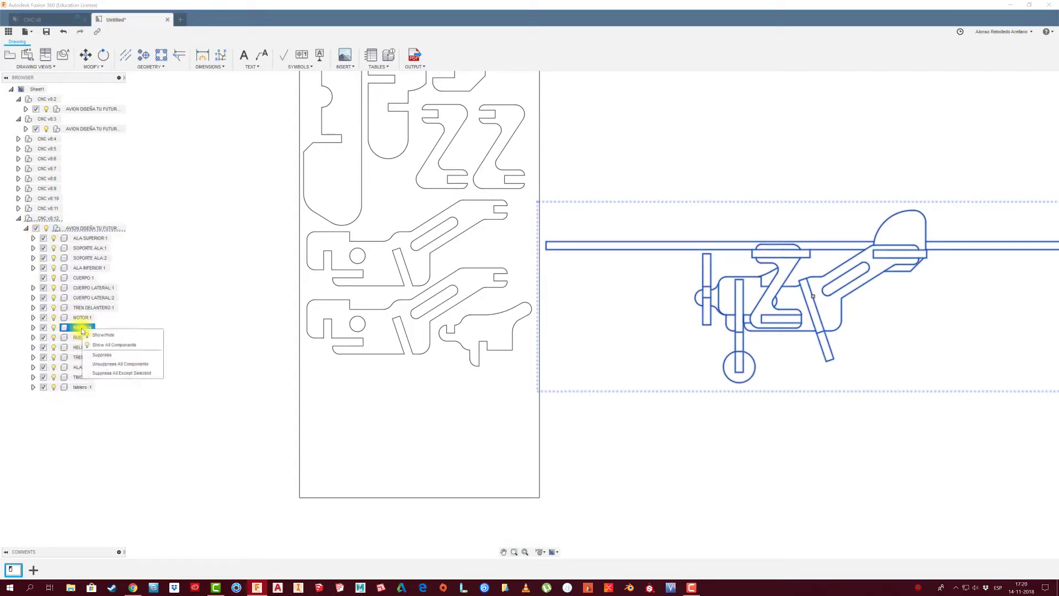
left_click(117, 374)
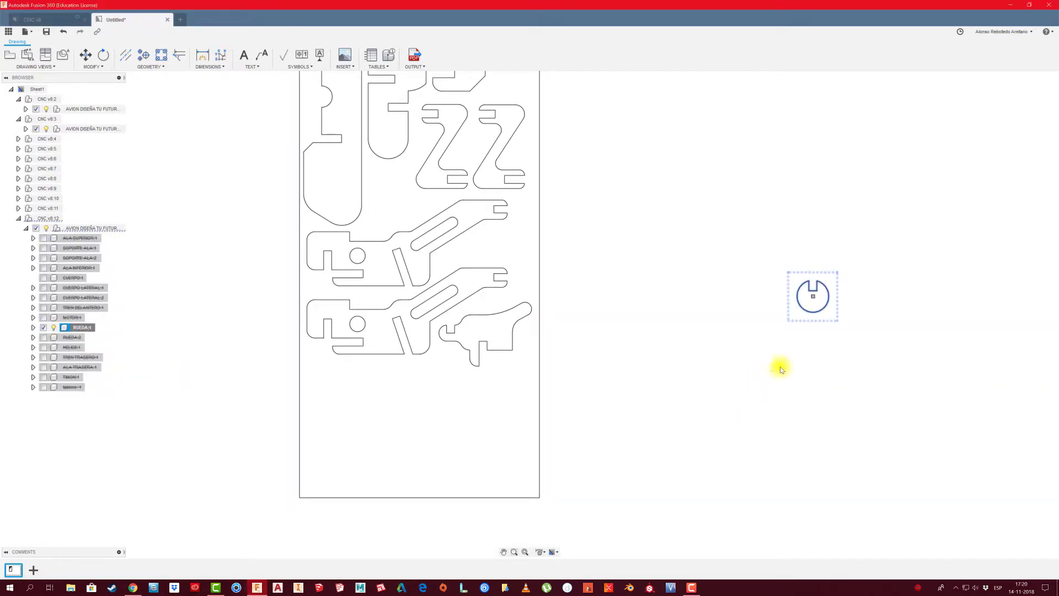
Place the wheel outline inside the board and fit the whole board on screen
left_click(816, 299)
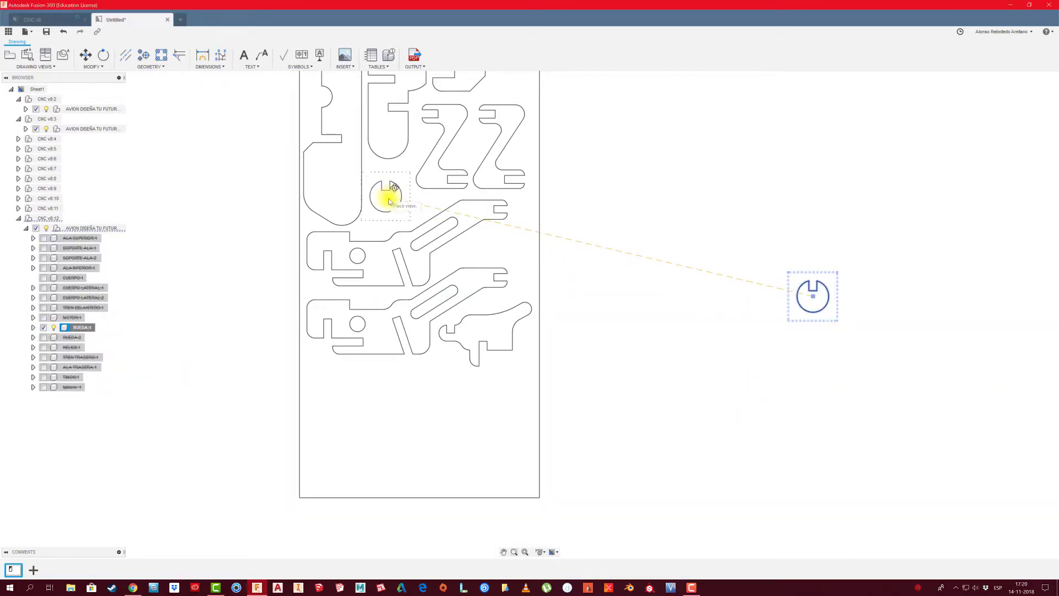
left_click(391, 200)
left_click(169, 241)
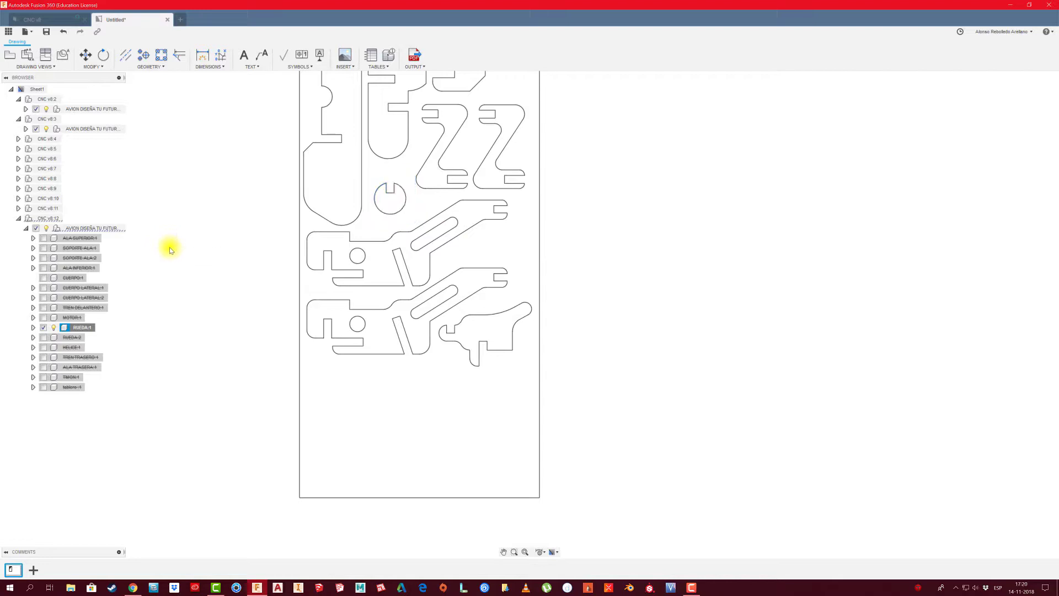
left_click(18, 219)
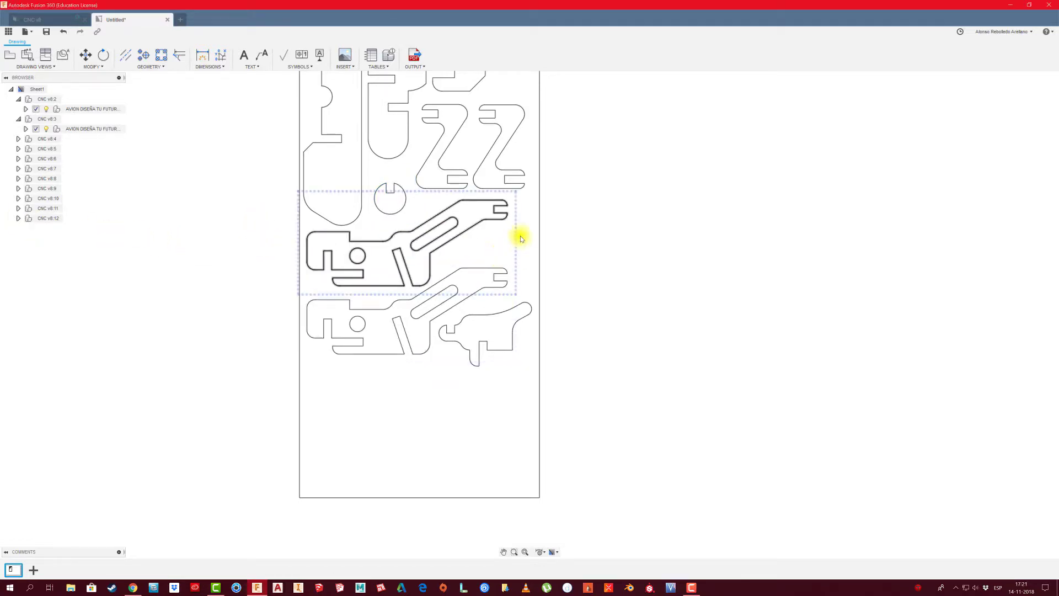
middle_click_drag(220, 189, 219, 300)
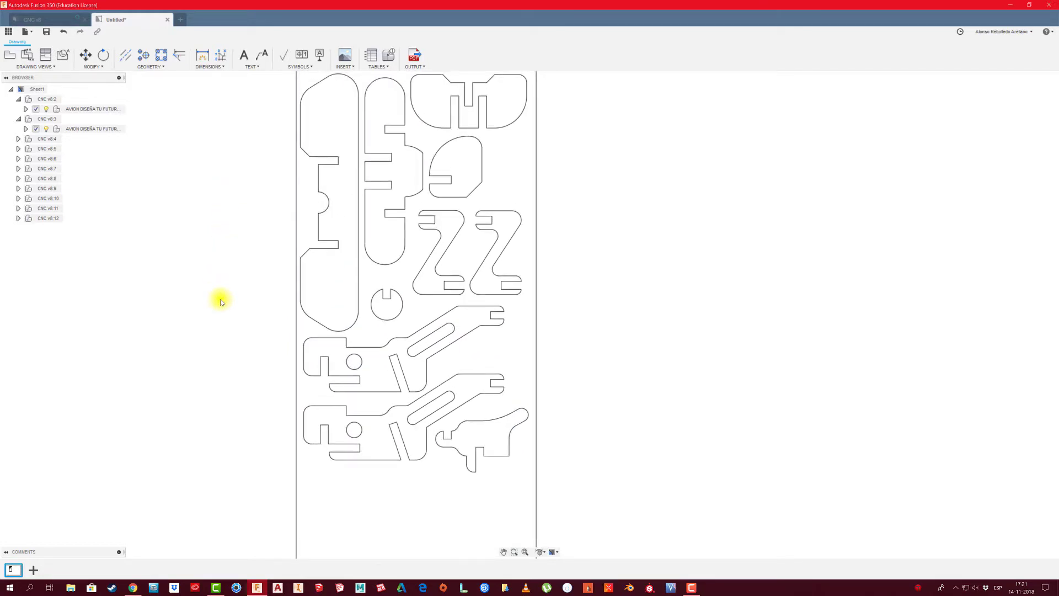
scroll(219, 300, "down", 2)
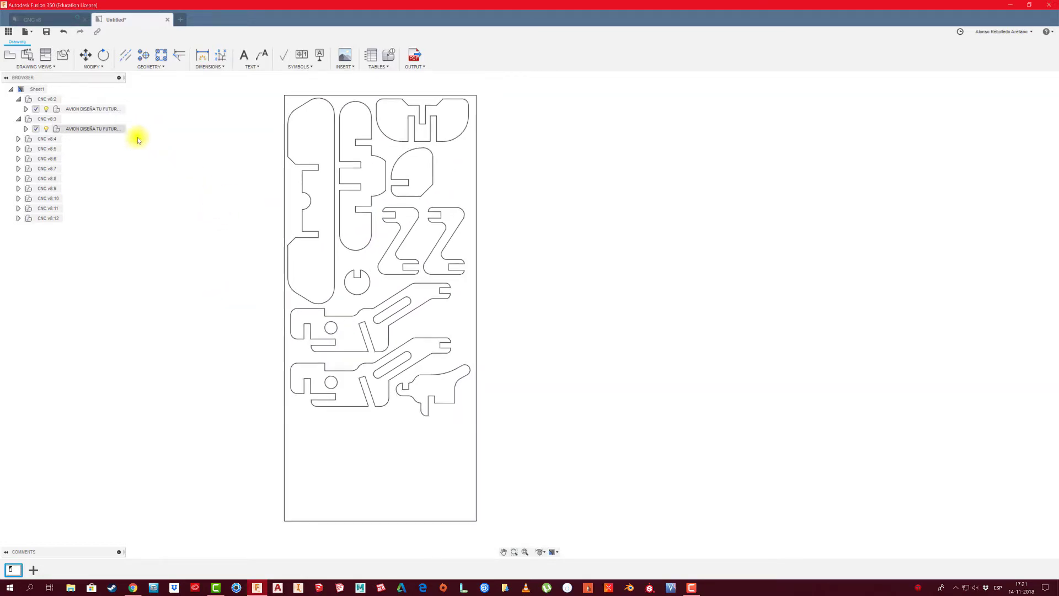
Insert a 1:1 right-side base view of the airplane beside the board
left_click(10, 57)
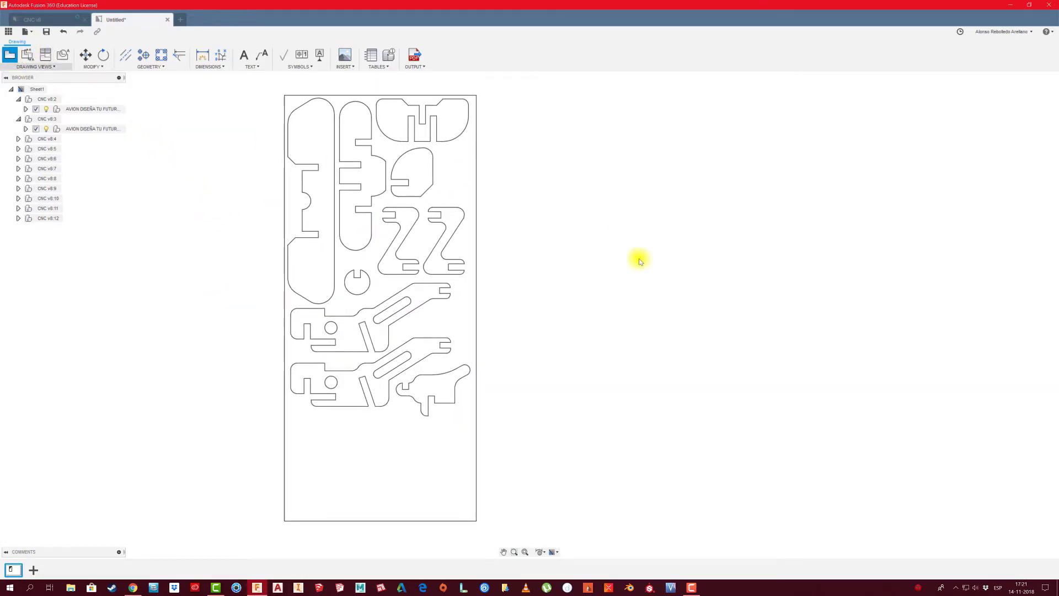
left_click(757, 188)
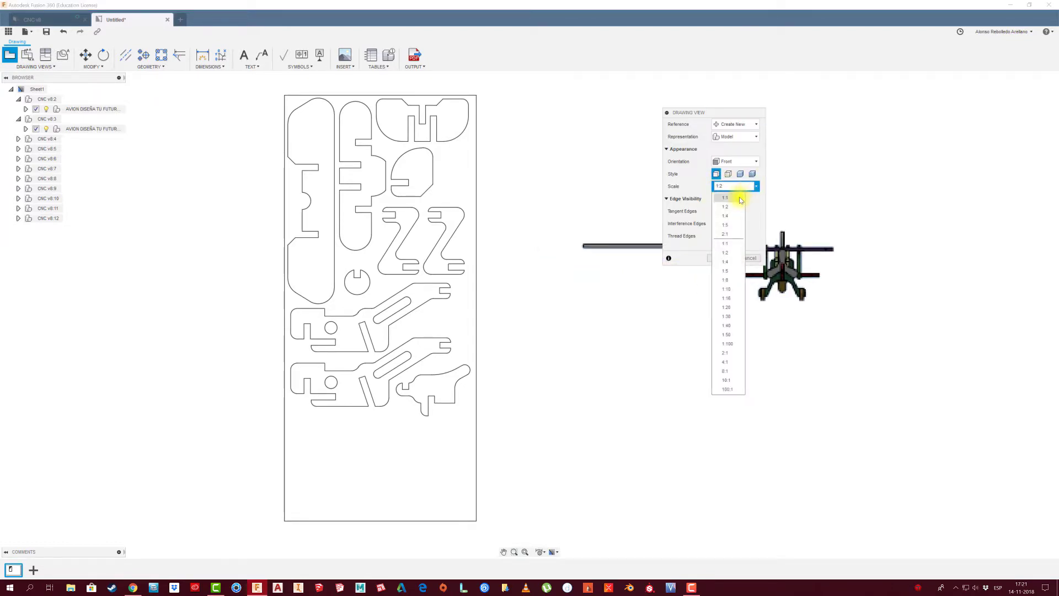
left_click(756, 162)
left_click(729, 244)
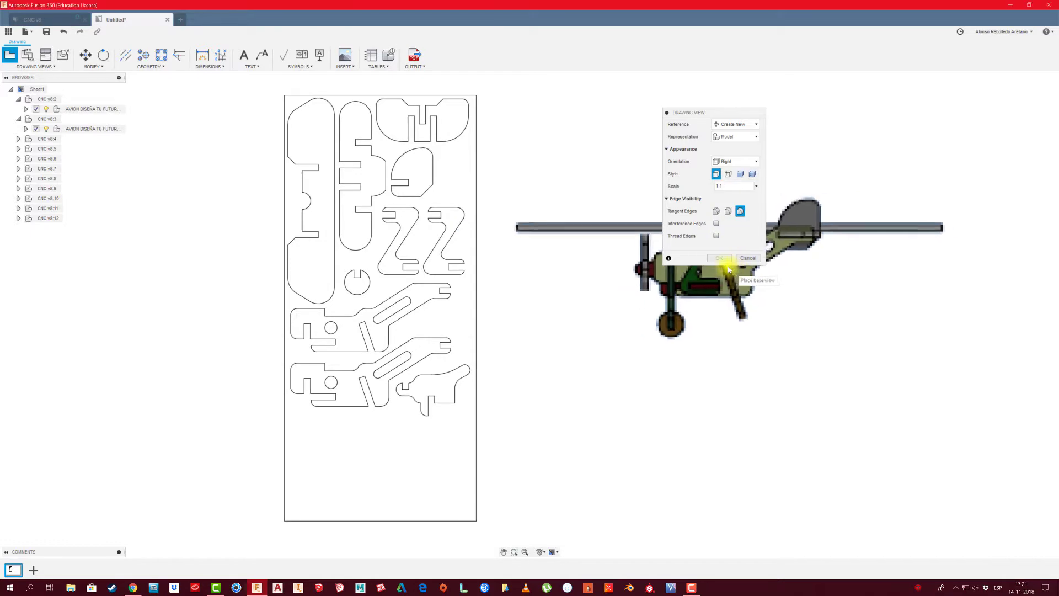
left_click(729, 295)
left_click(718, 258)
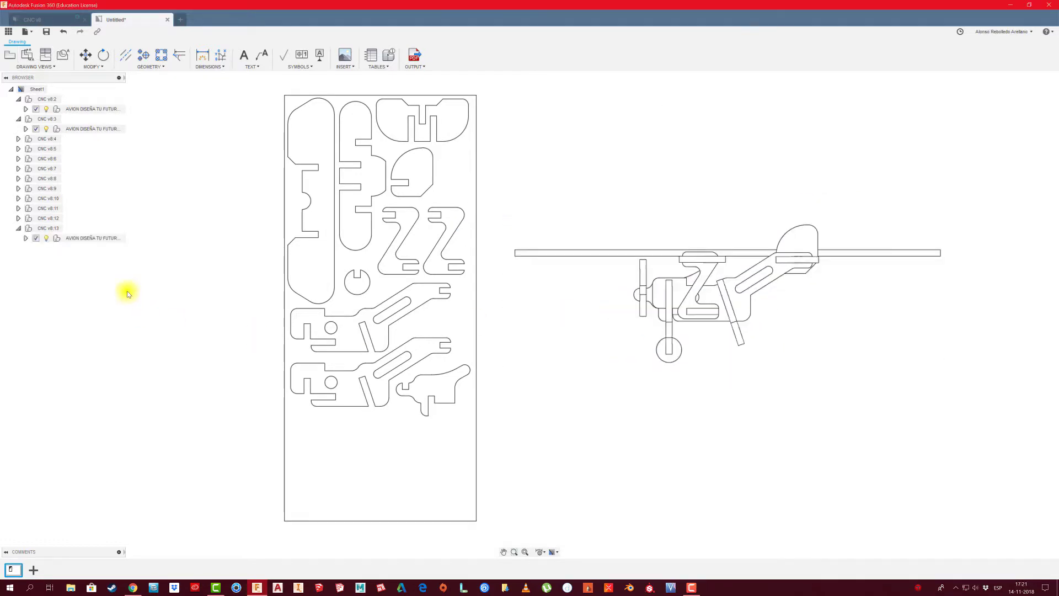
Keep only RUEDA:2 and project its outline into the board's top-right area
left_click(25, 239)
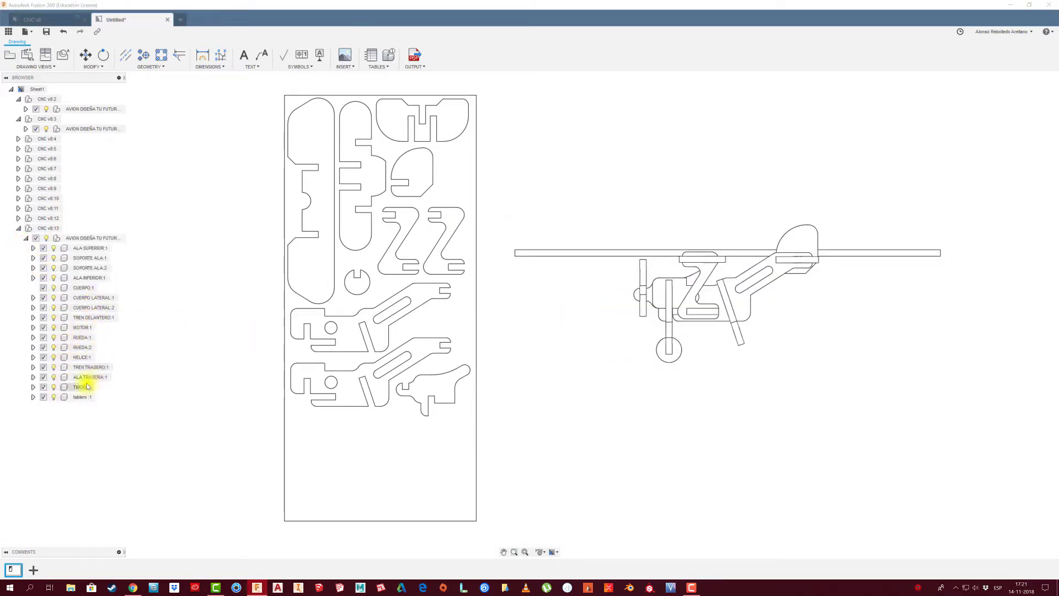
right_click(84, 350)
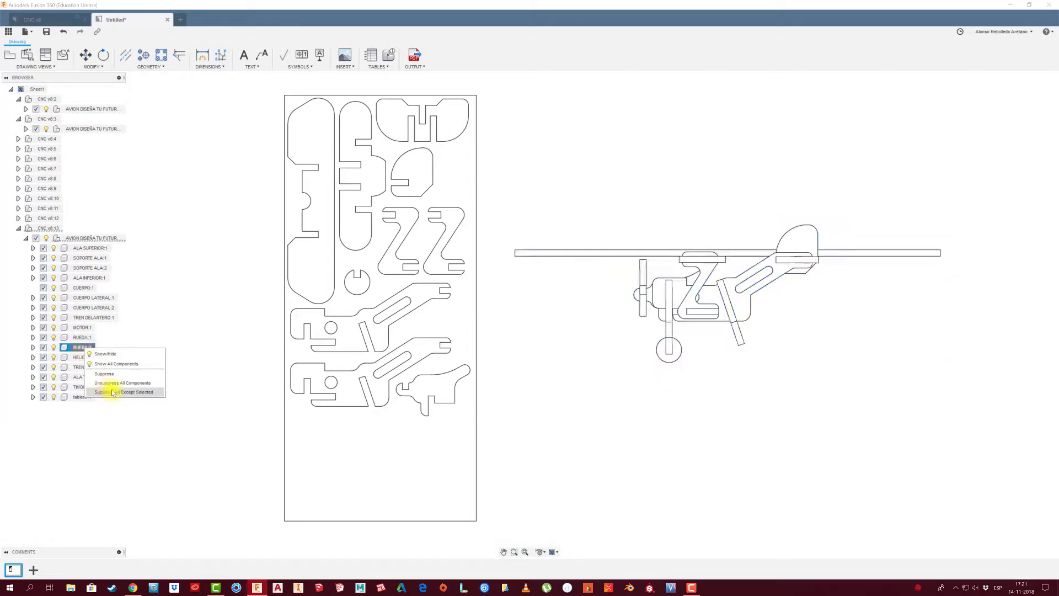
left_click(107, 390)
left_click(728, 296)
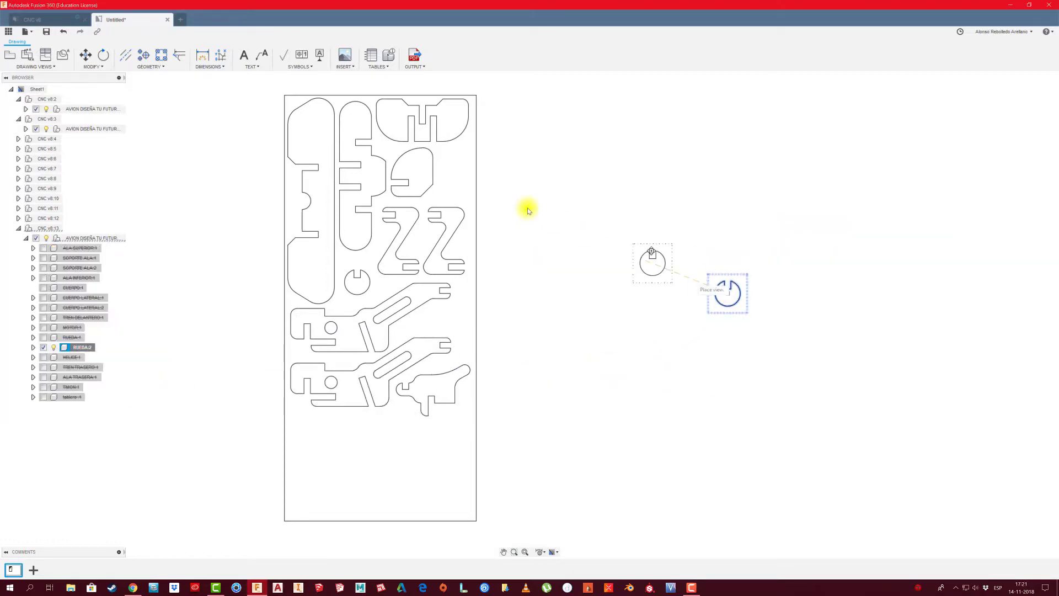
left_click(456, 176)
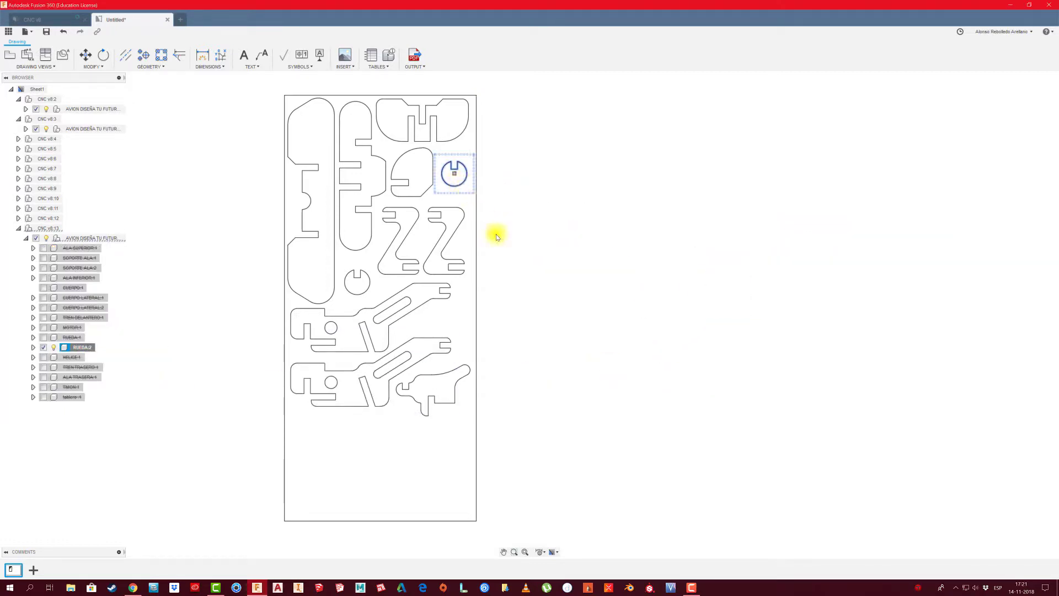
scroll(521, 273, "down", 2)
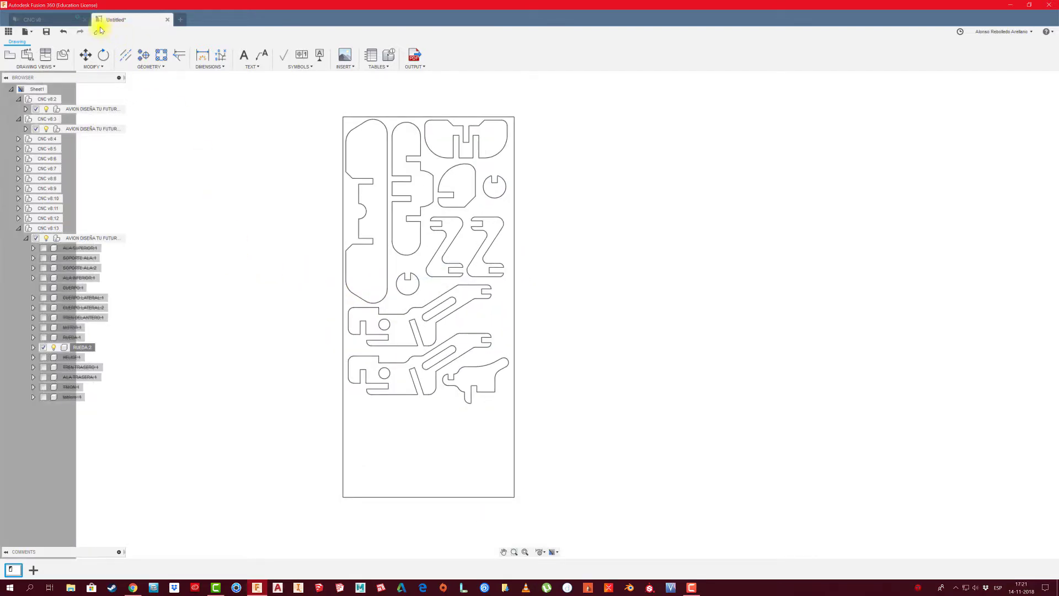
left_click(61, 21)
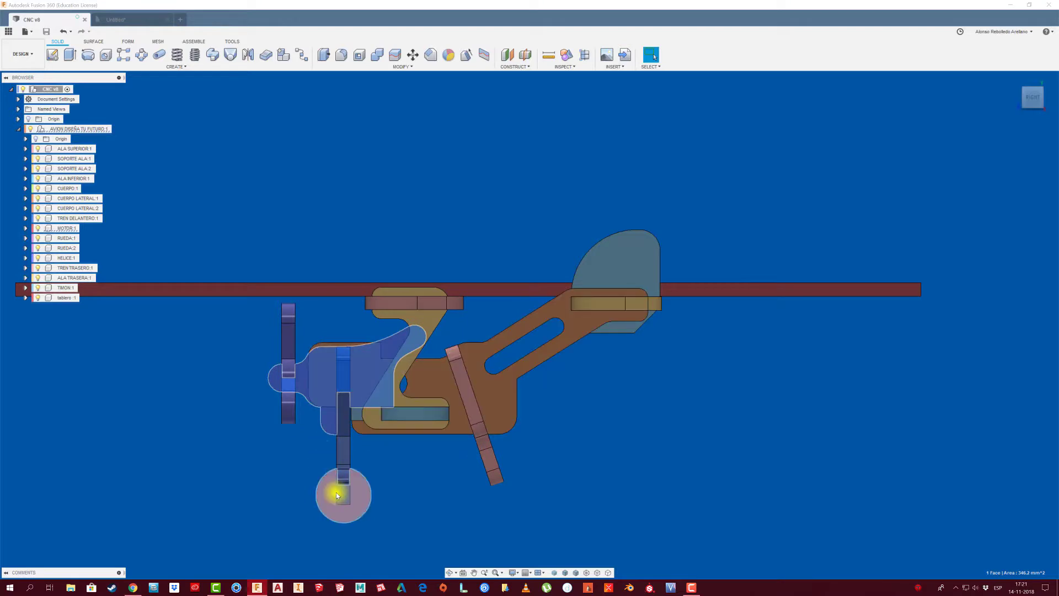
left_click(450, 572)
mouse_move(473, 529)
left_mouse_down()
mouse_move(523, 419)
mouse_move(508, 419)
left_mouse_up()
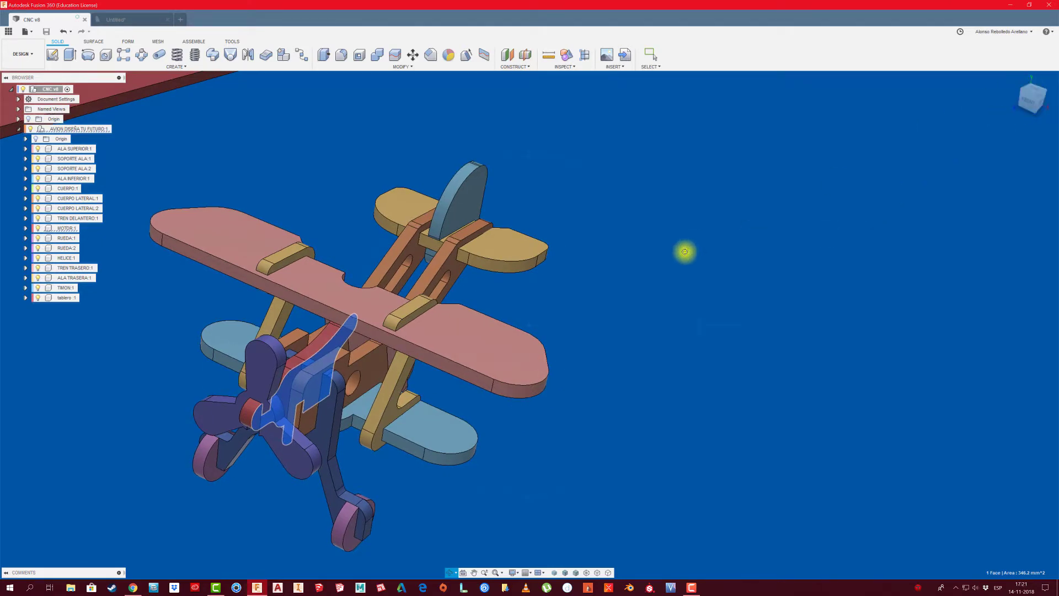
key("Escape")
left_click(296, 461)
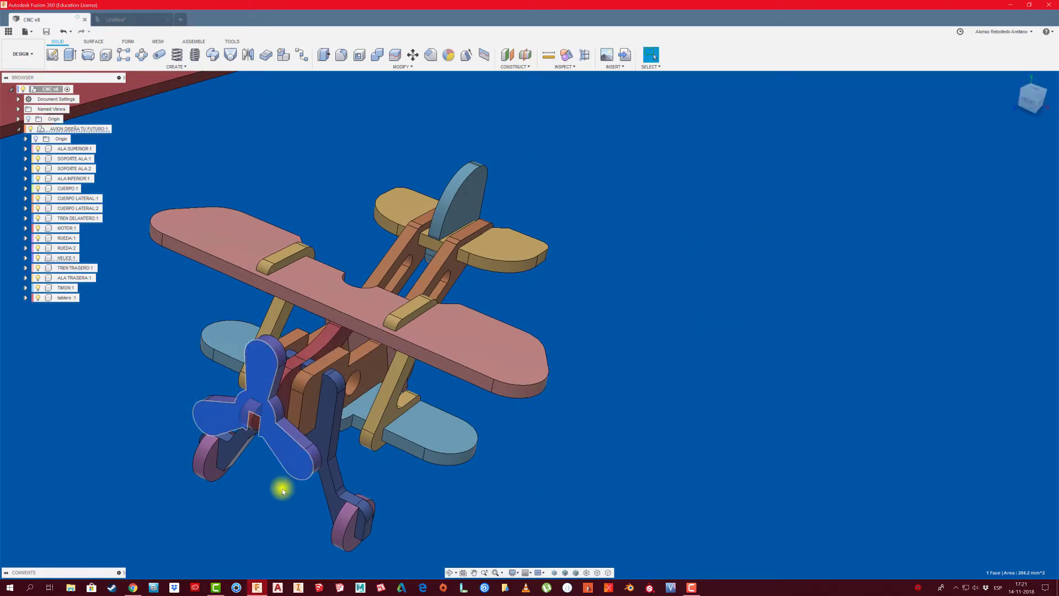
middle_click_drag(283, 488, 302, 475)
key("Escape")
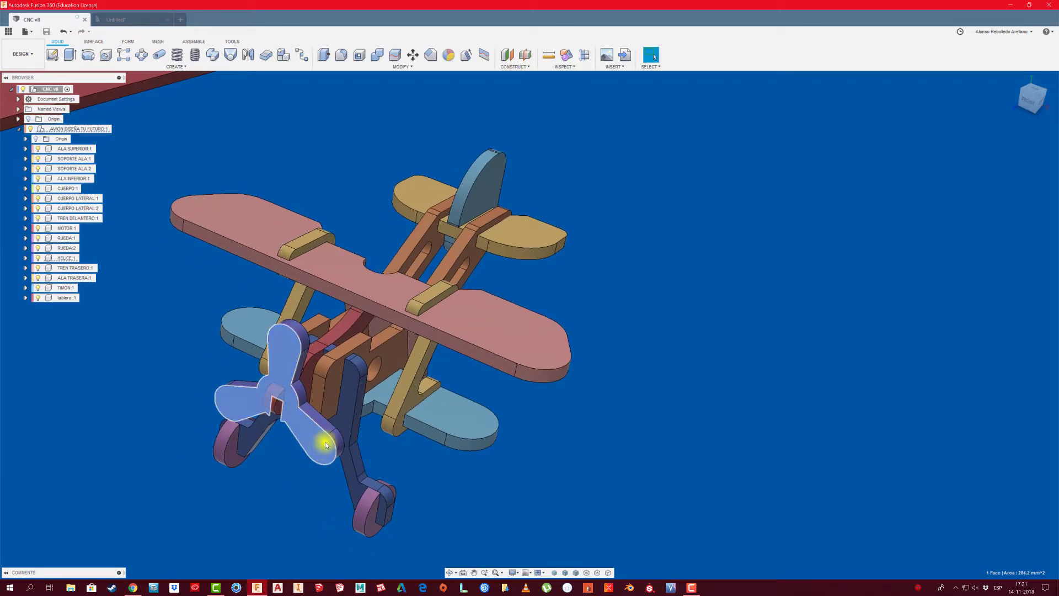
left_click(346, 406)
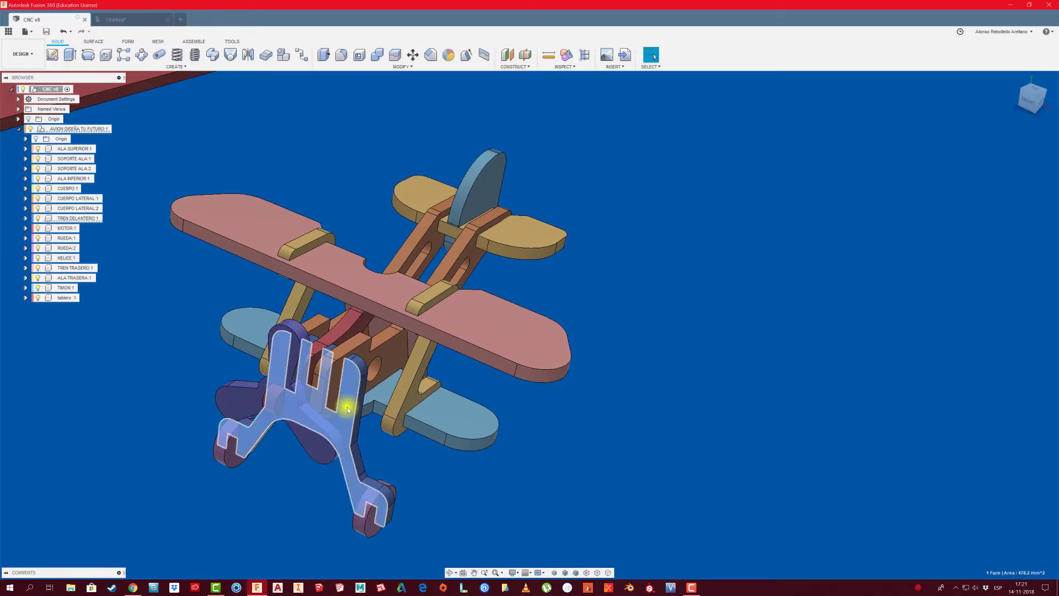
mouse_move(77, 218)
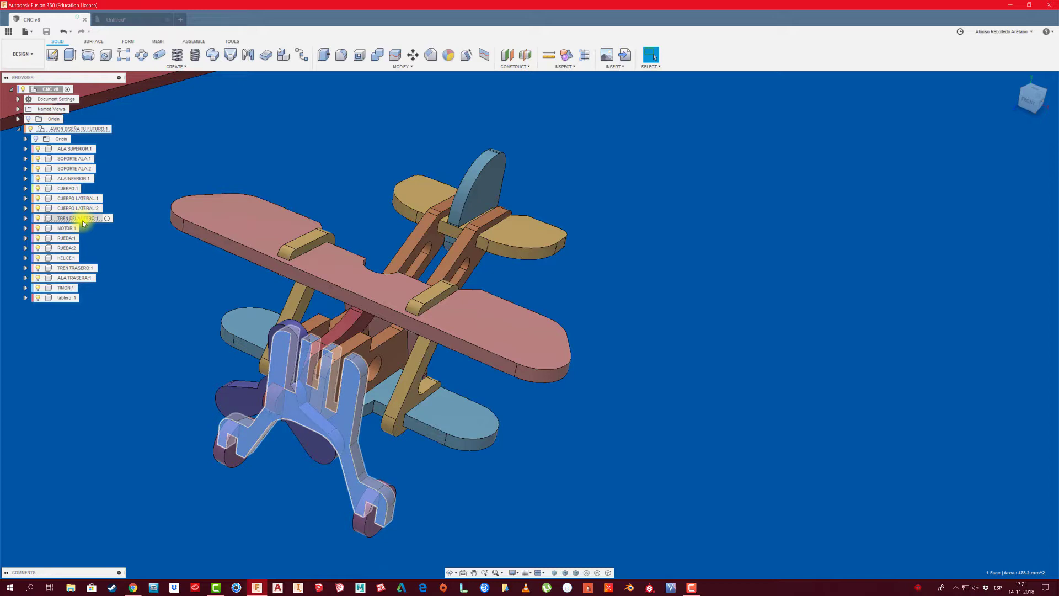
left_click(450, 572)
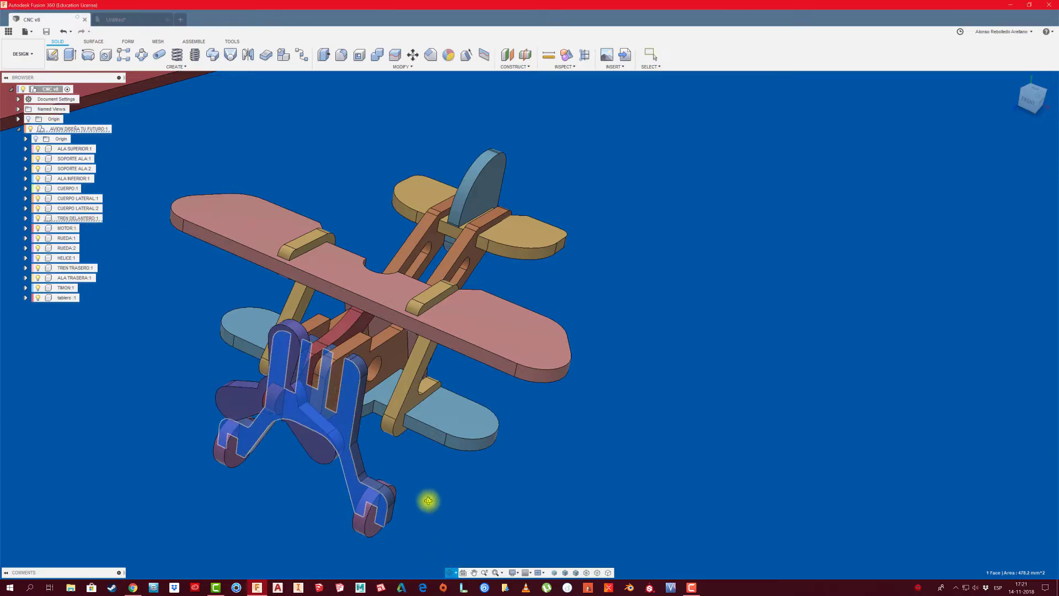
mouse_move(428, 500)
left_mouse_down()
mouse_move(369, 480)
mouse_move(596, 433)
mouse_move(551, 430)
mouse_move(592, 417)
mouse_move(628, 426)
left_mouse_up()
key("Escape")
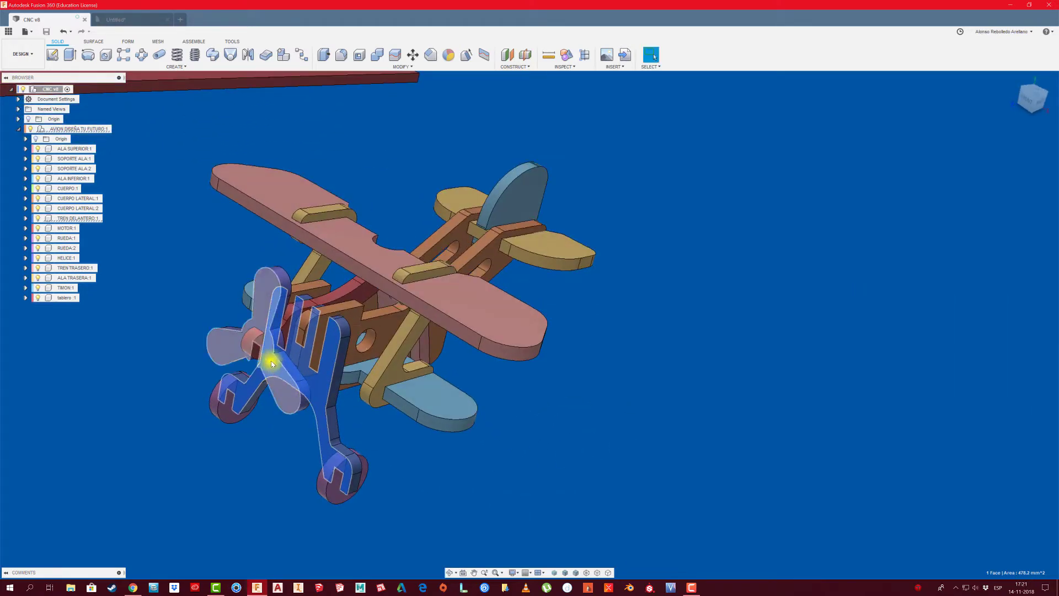
left_click(131, 24)
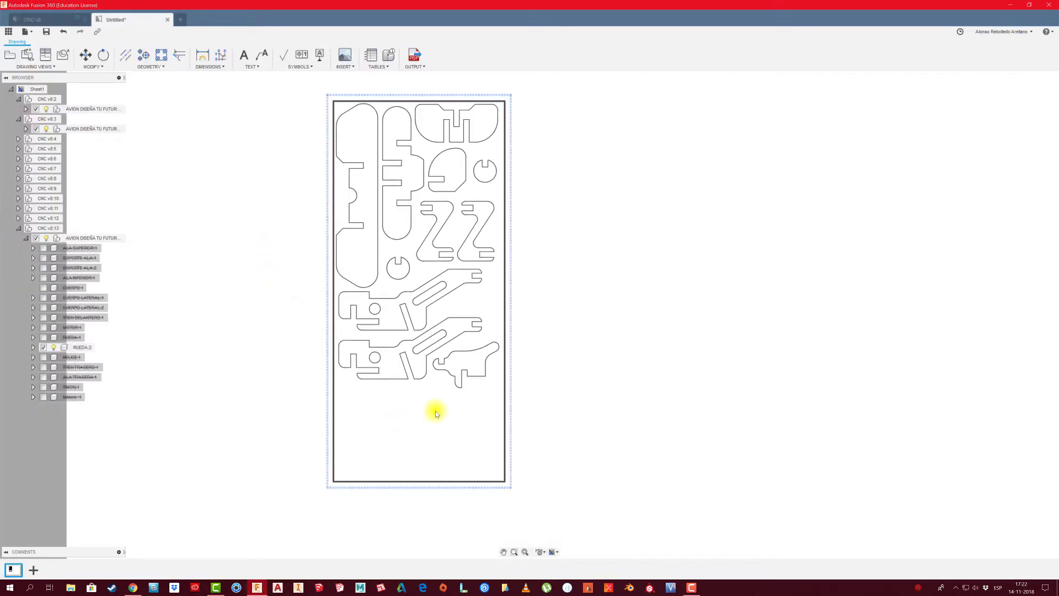
Insert a 1:1 front base view of the airplane beside the board
left_click(18, 228)
left_click(9, 55)
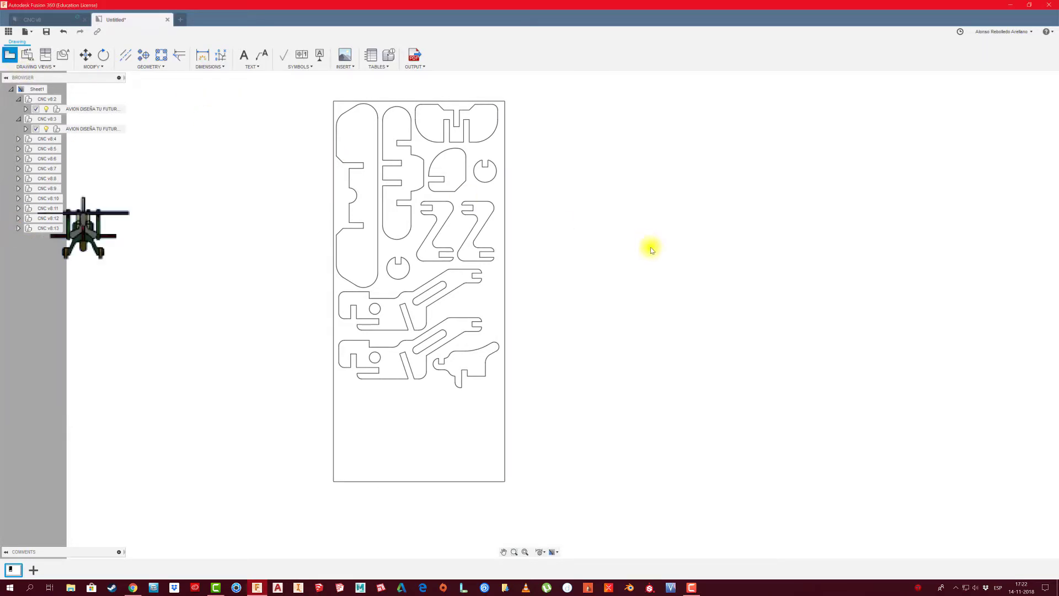
left_click(756, 186)
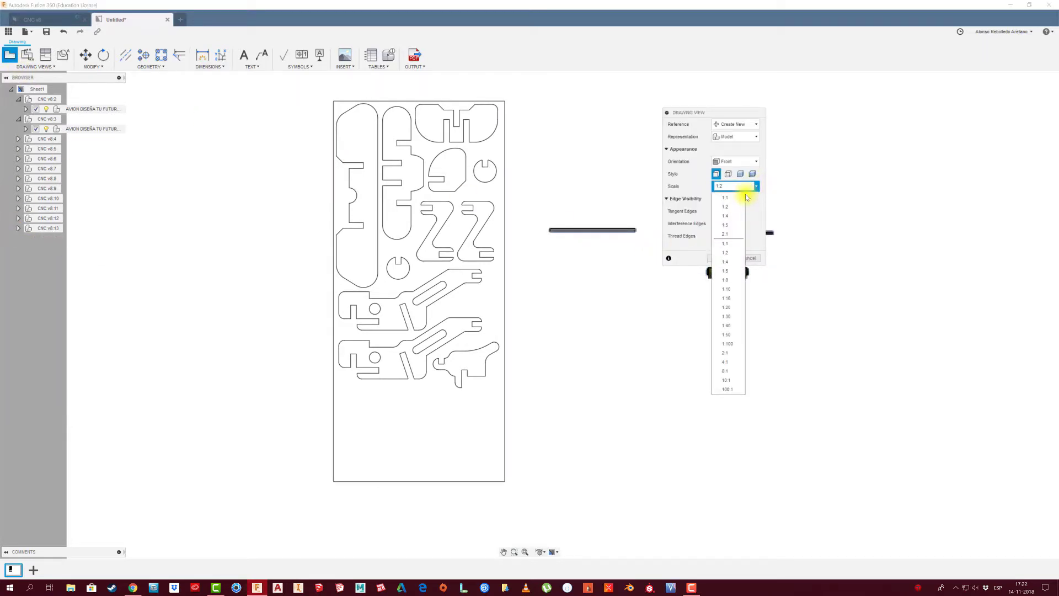
left_click(736, 199)
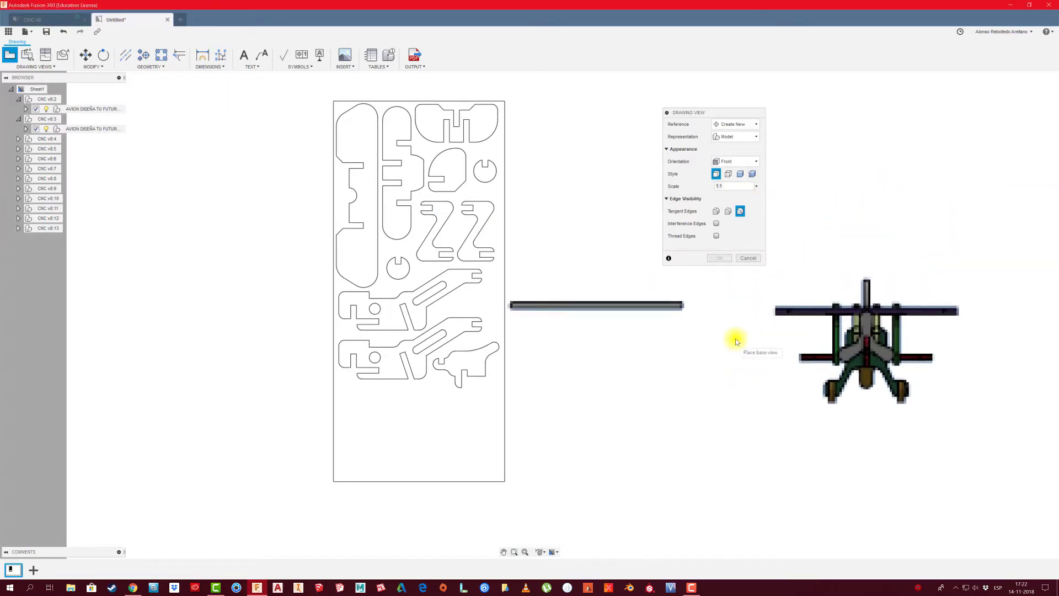
left_click(736, 338)
left_click(720, 258)
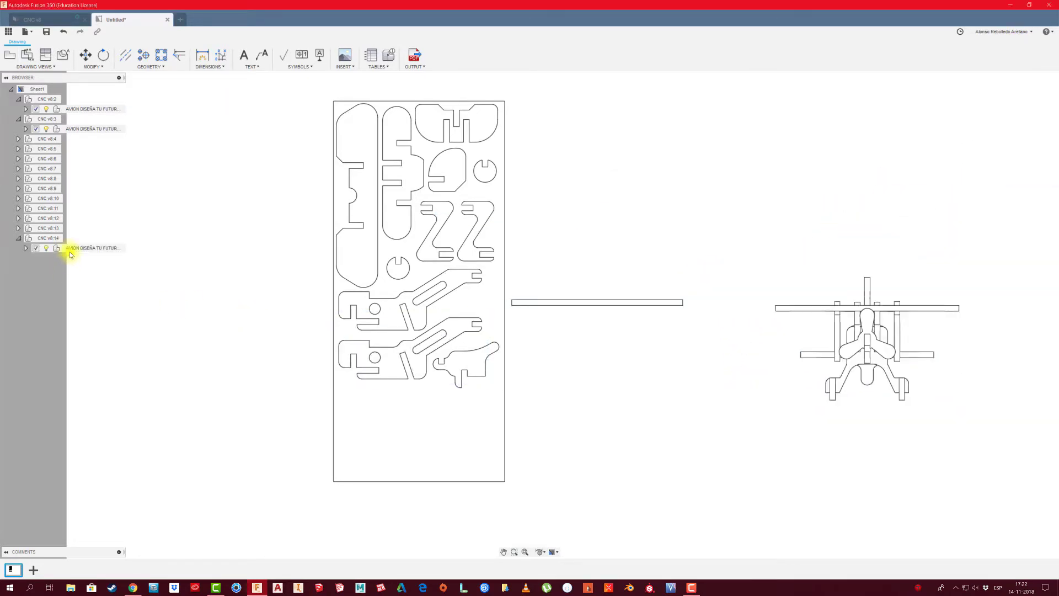
Keep only HELICE:1 and project the propeller outline into the board's lower left
left_click(26, 249)
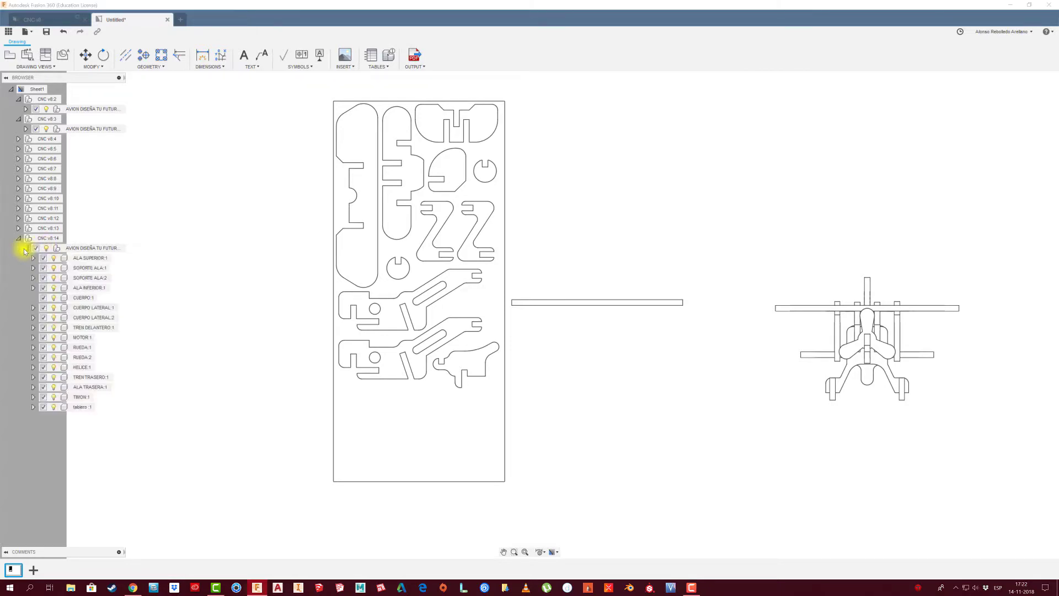
right_click(82, 367)
left_click(147, 410)
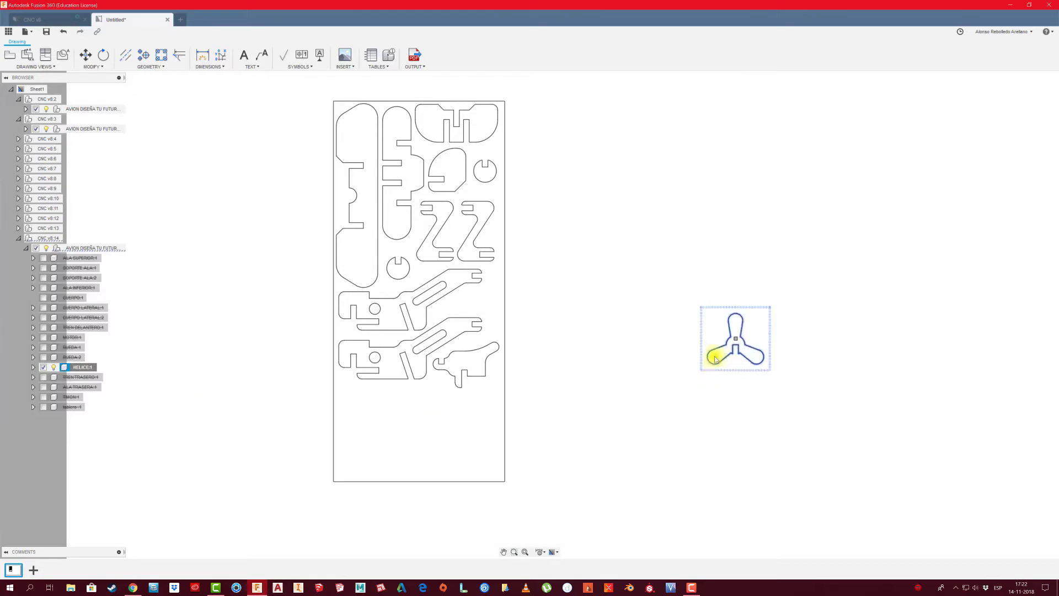
left_click(736, 342)
left_click(367, 412)
left_click(262, 374)
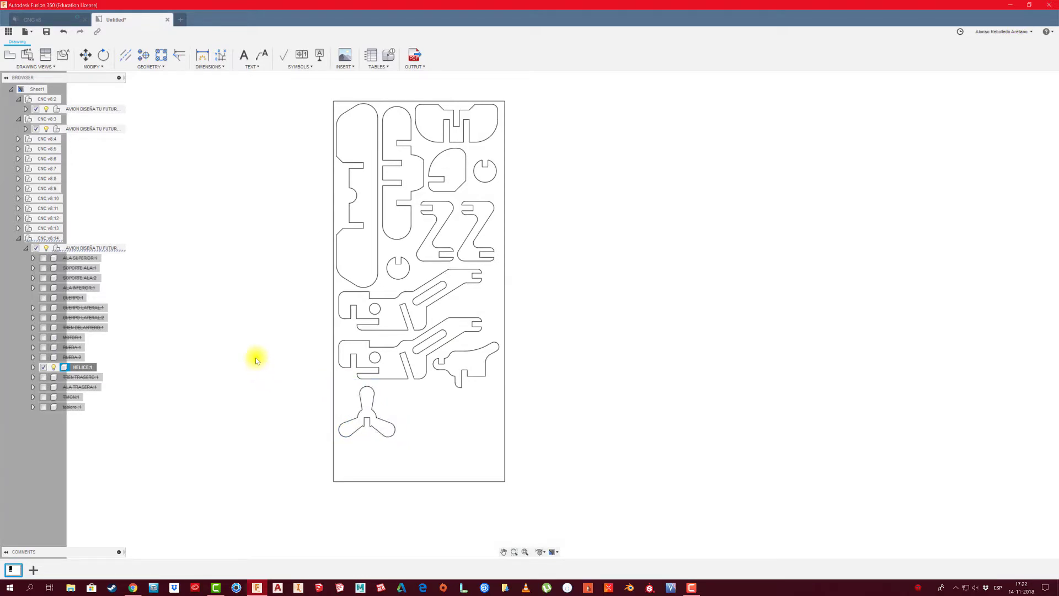
left_click(19, 238)
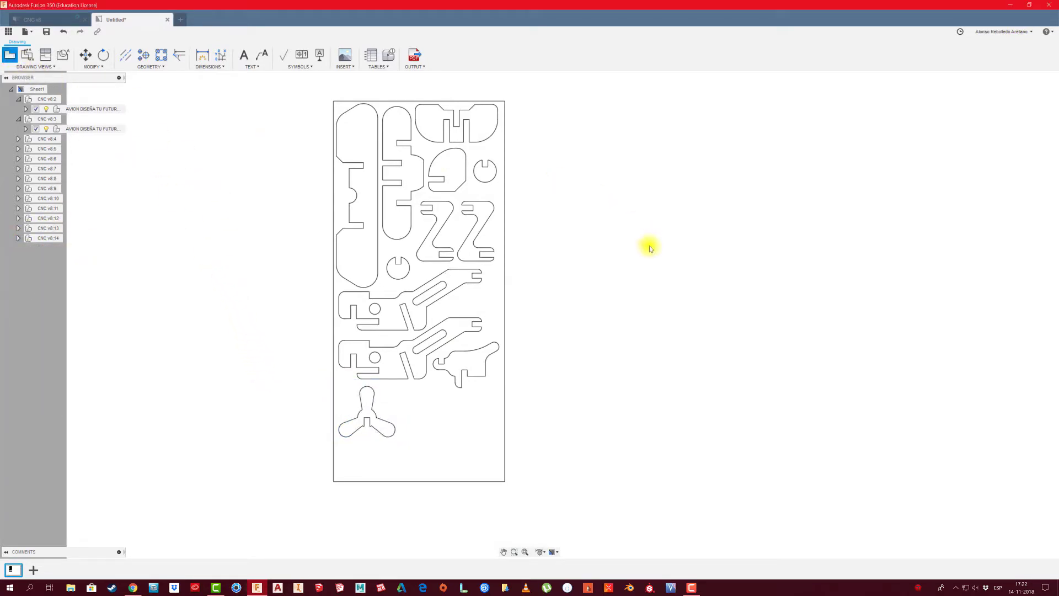
Insert a 1:1 front base view of the whole airplane and expand its AVION part list
left_click(757, 185)
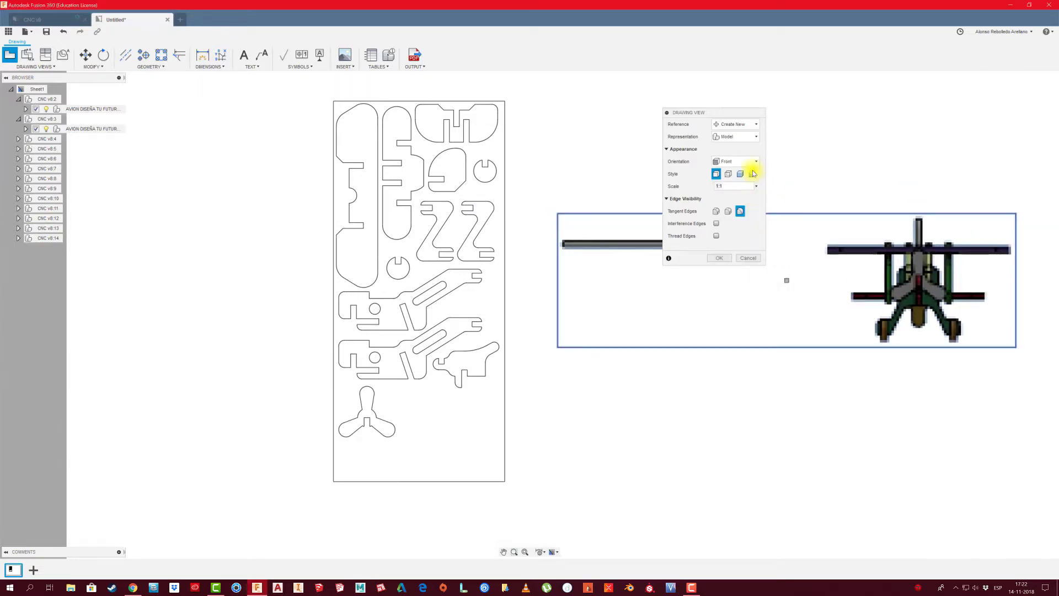
left_click(720, 257)
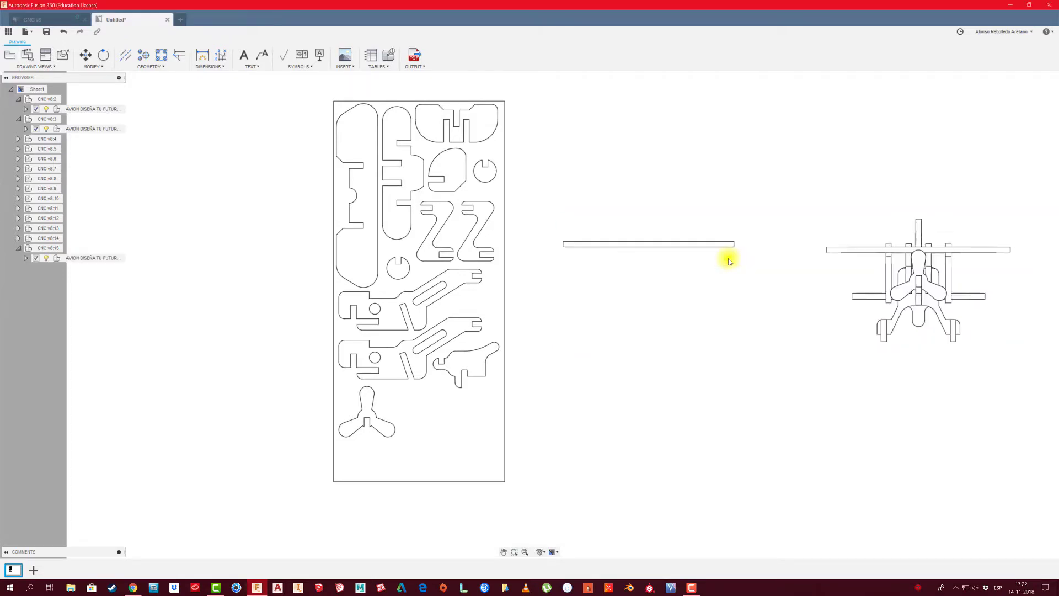
left_click(26, 259)
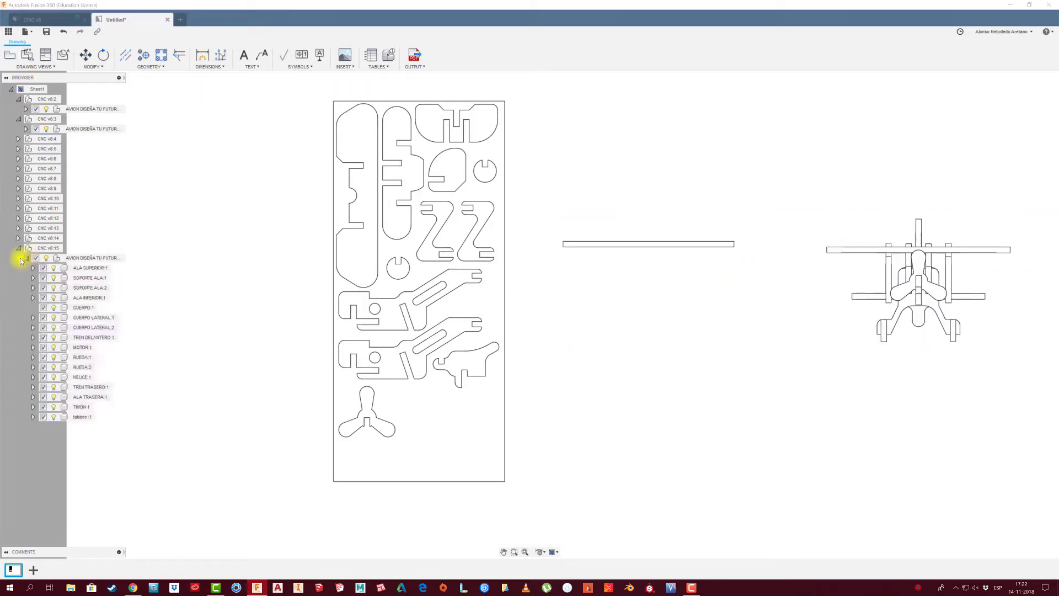
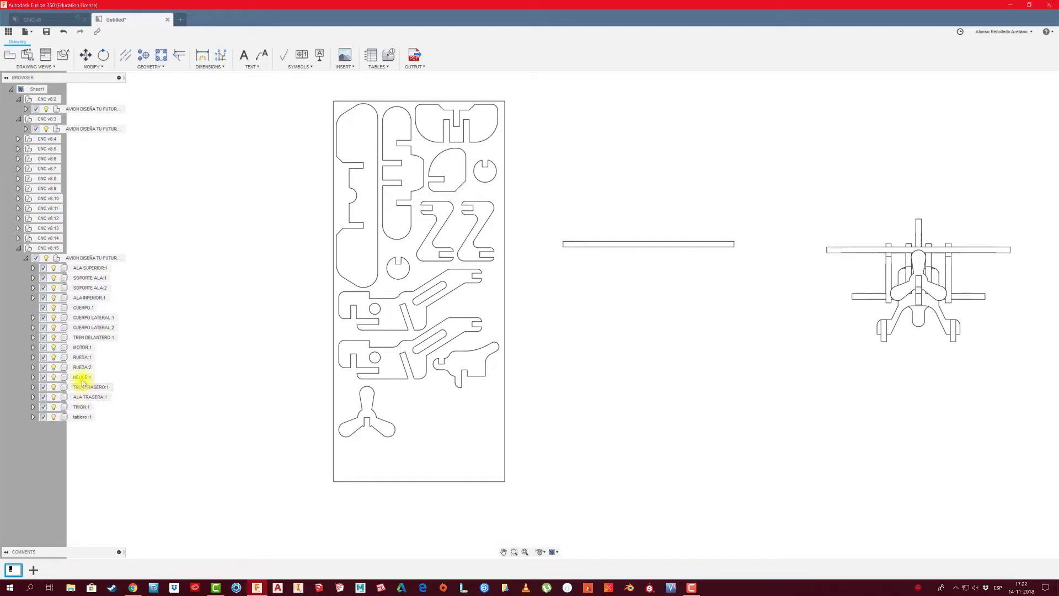
Isolate TREN DELANTERO:1 in its view and move it into the sheet's empty lower-right corner
right_click(93, 339)
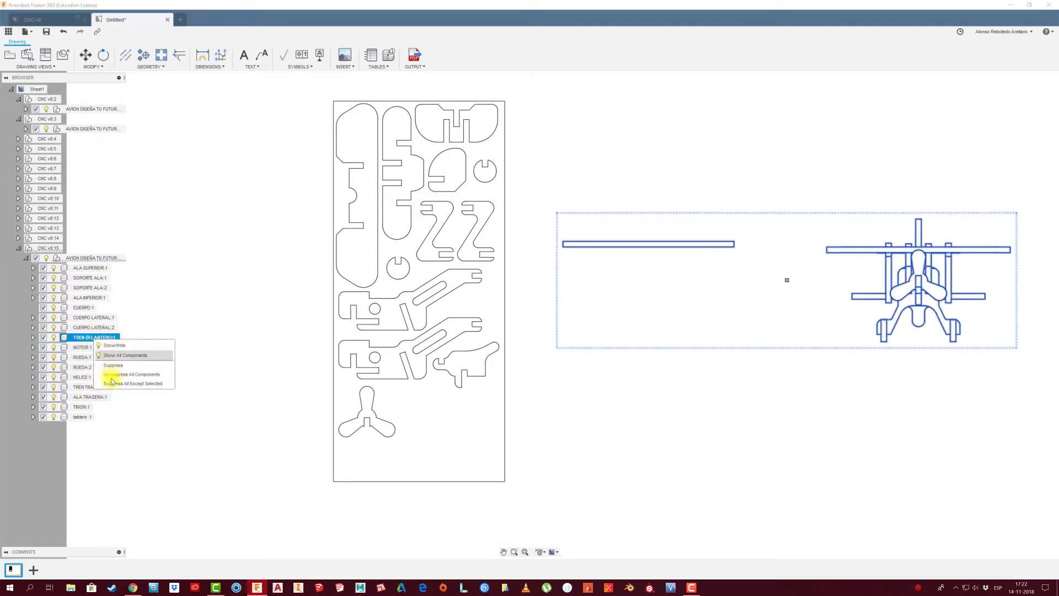
left_click(119, 385)
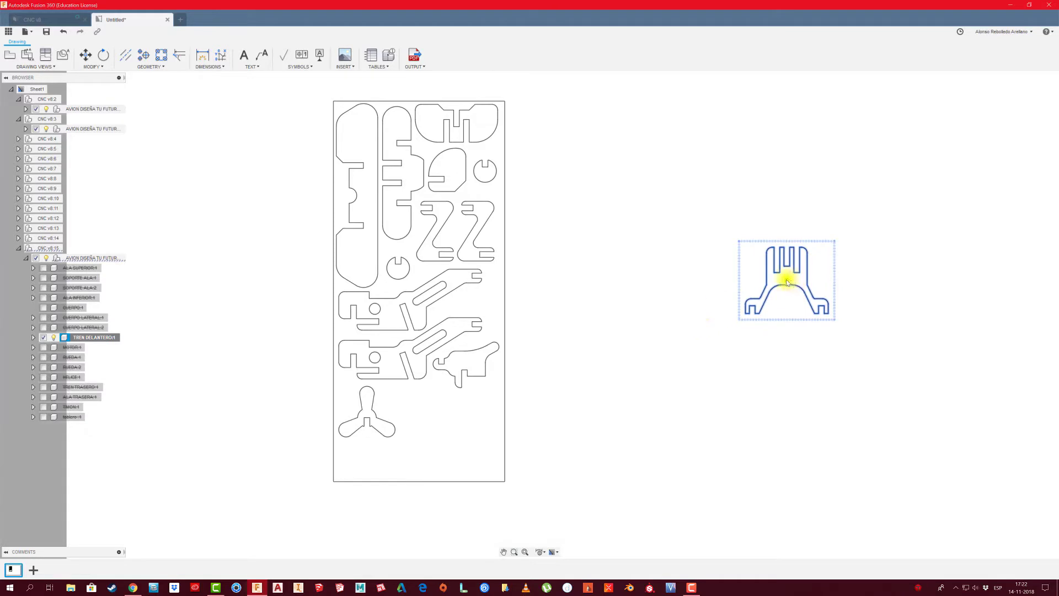
left_click(786, 281)
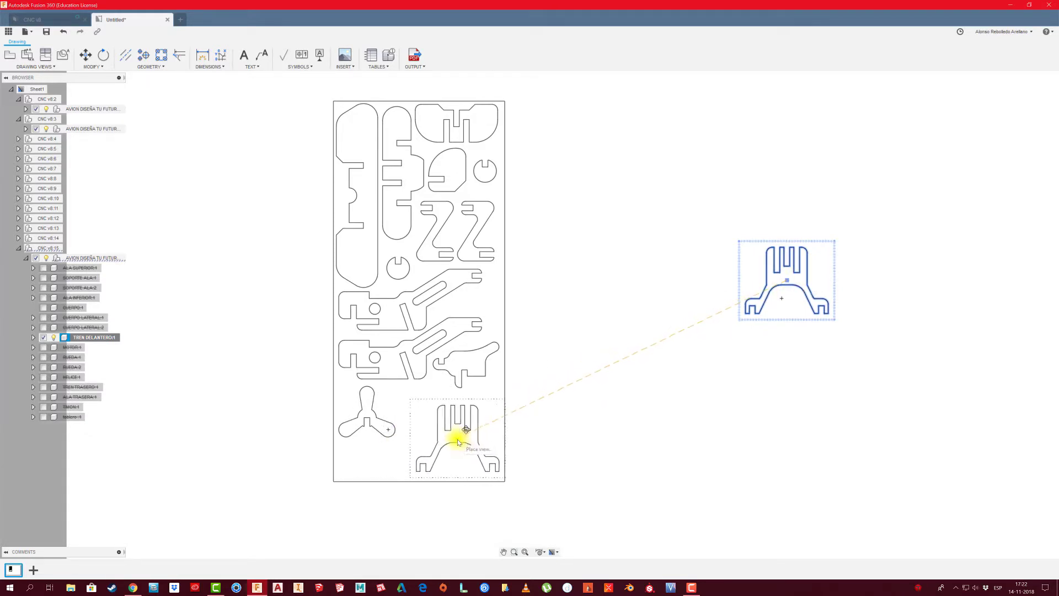
left_click(457, 442)
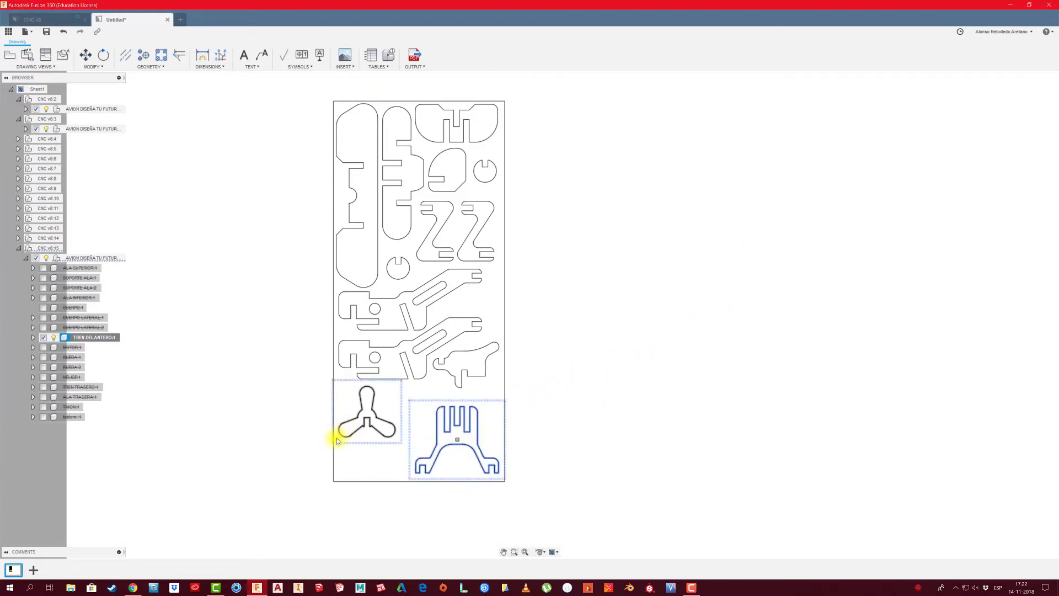
left_click(282, 409)
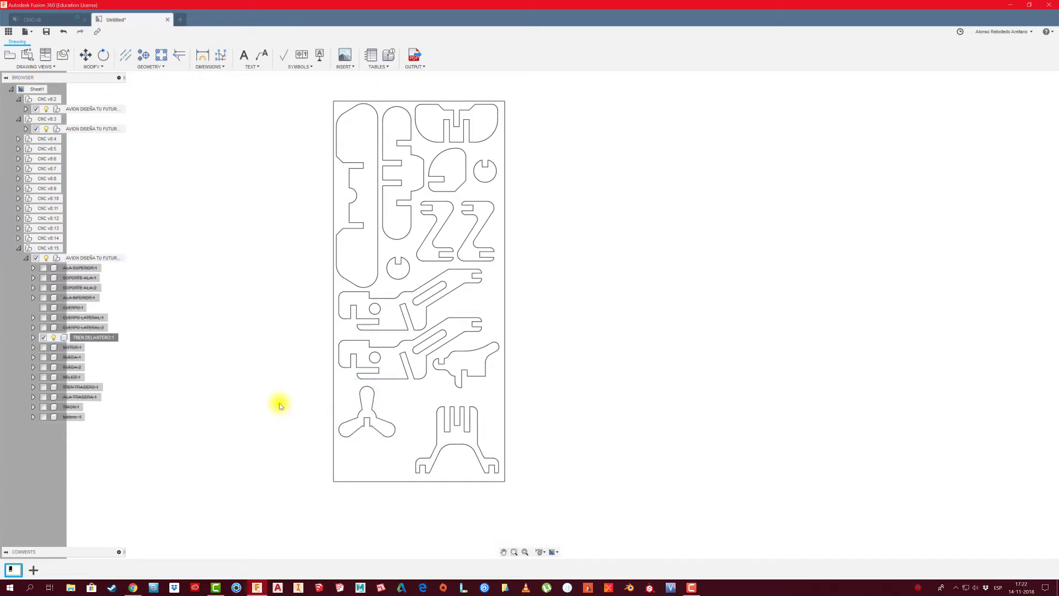
left_click(20, 249)
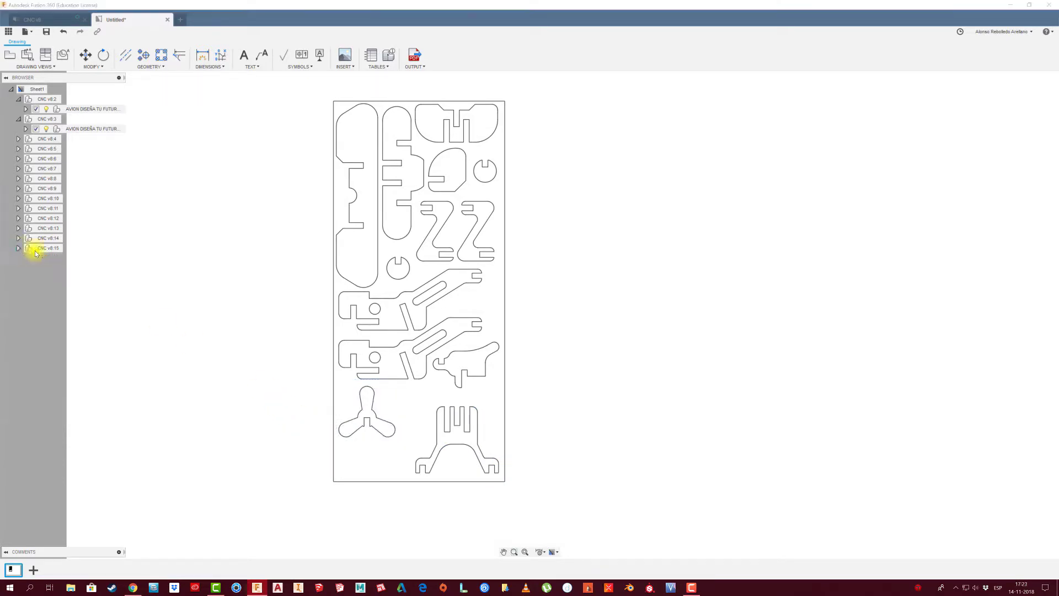
left_click(62, 23)
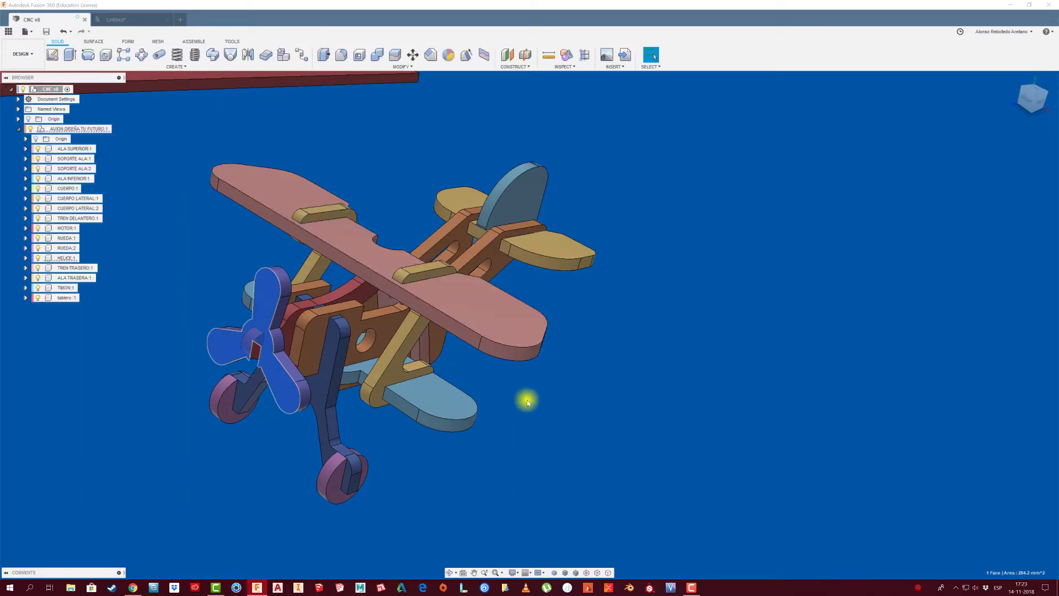
middle_click_drag(512, 397, 642, 447, "shift")
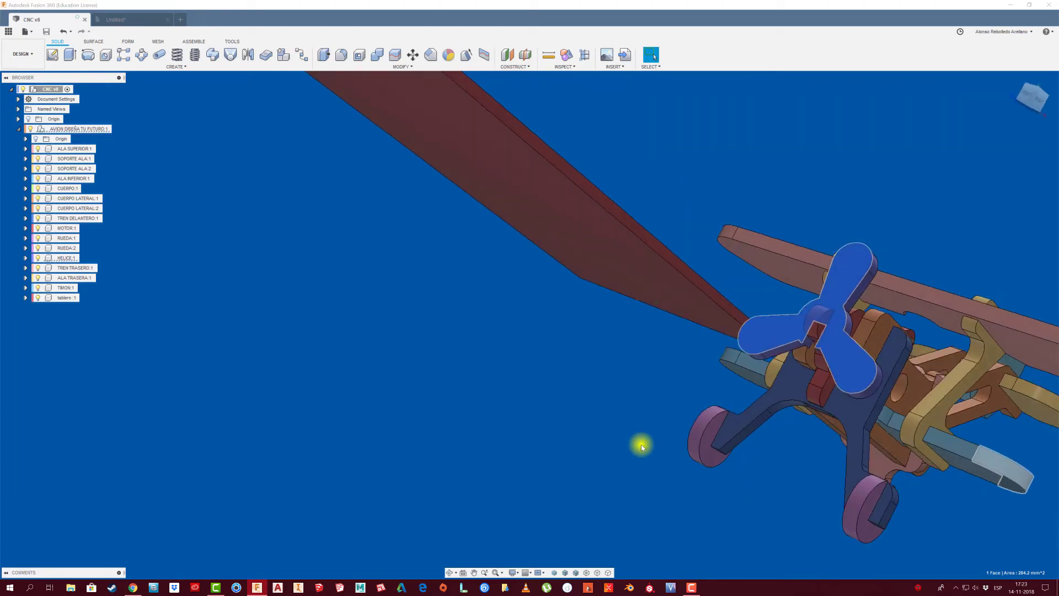
mouse_move(641, 444)
middle_mouse_down("shift")
mouse_move(820, 310)
mouse_move(473, 546)
mouse_move(615, 411)
middle_mouse_up("shift")
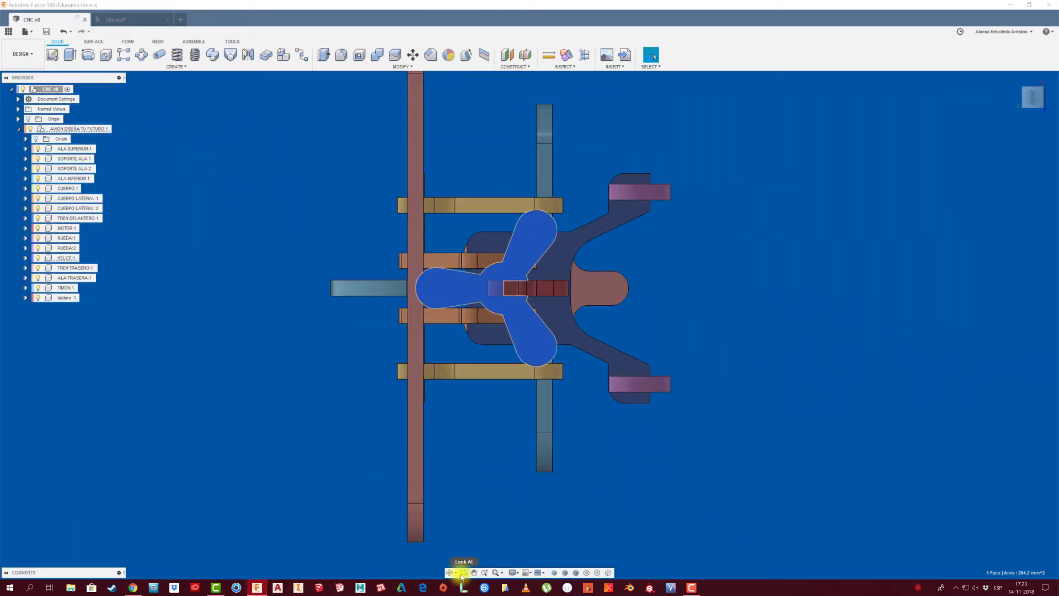
left_click(591, 282)
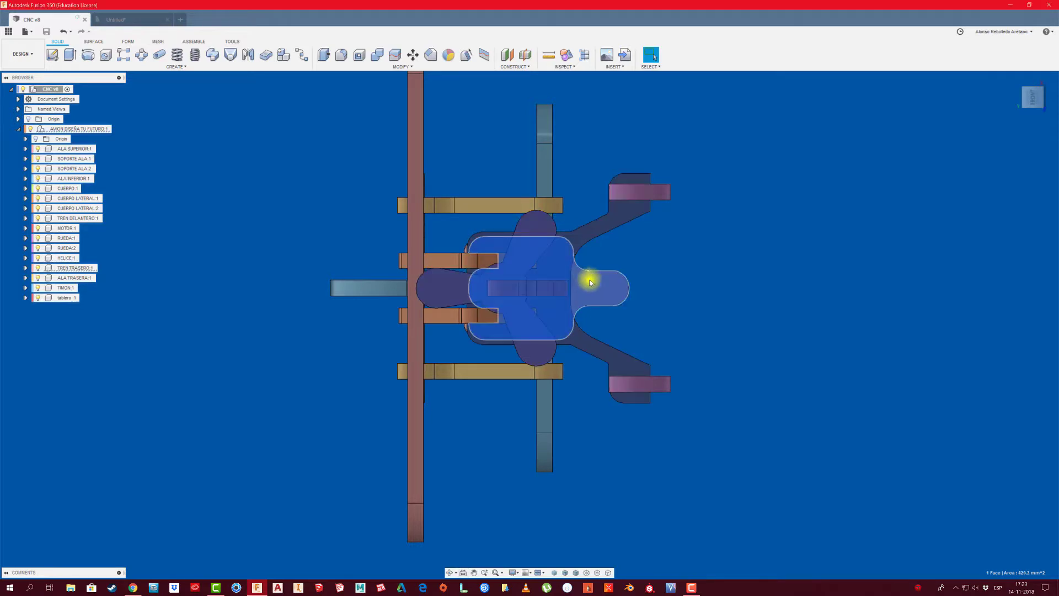
mouse_move(322, 348)
middle_mouse_down("shift")
mouse_move(326, 318)
mouse_move(250, 123)
mouse_move(256, 144)
middle_mouse_up("shift")
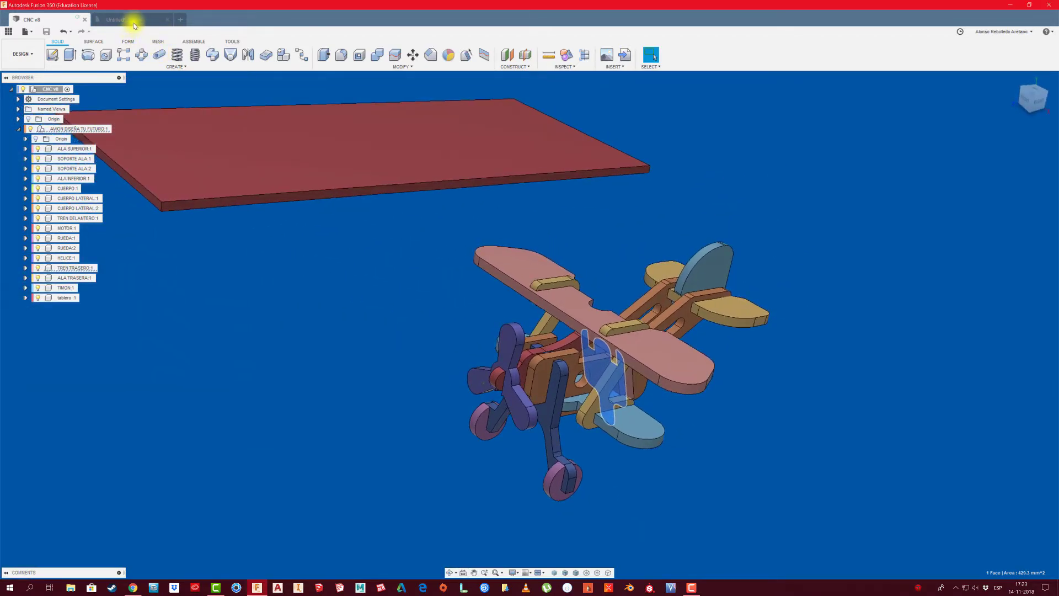
left_click(133, 22)
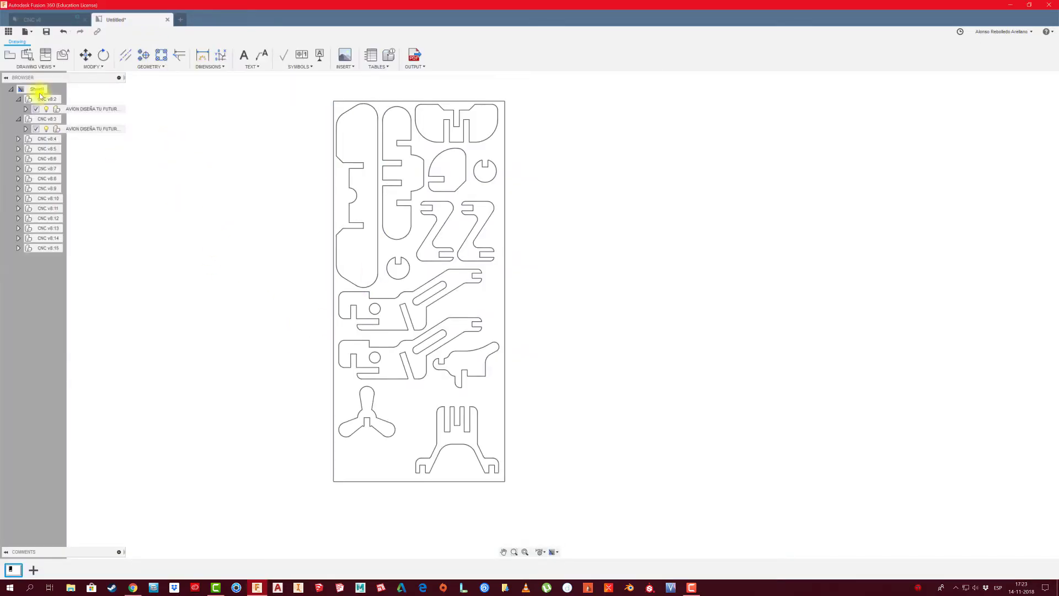
Place a 1:1 base view of the whole airplane to the right of the sheet
left_click(11, 56)
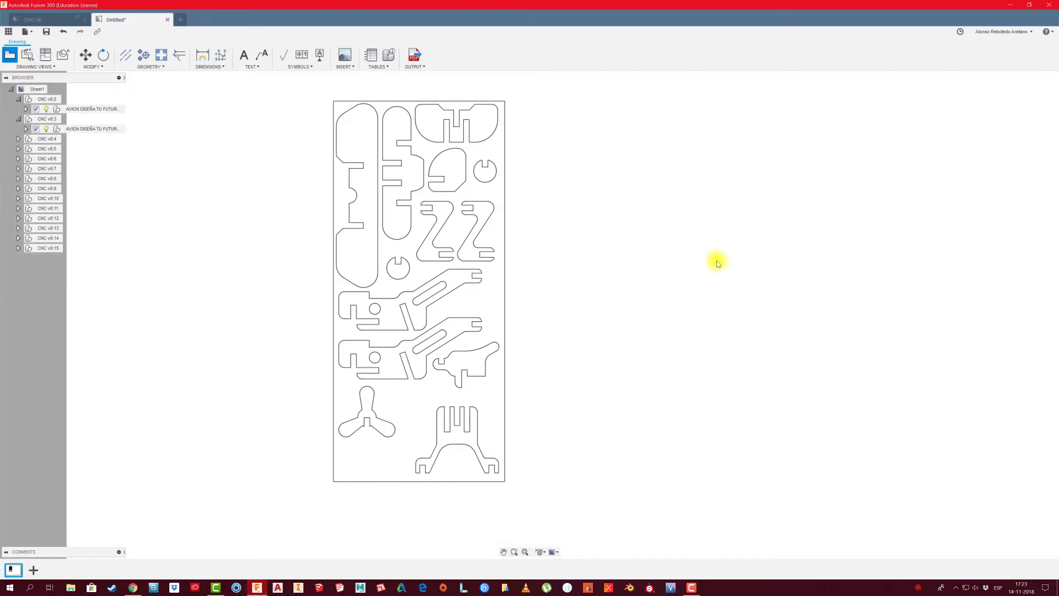
left_click(716, 343)
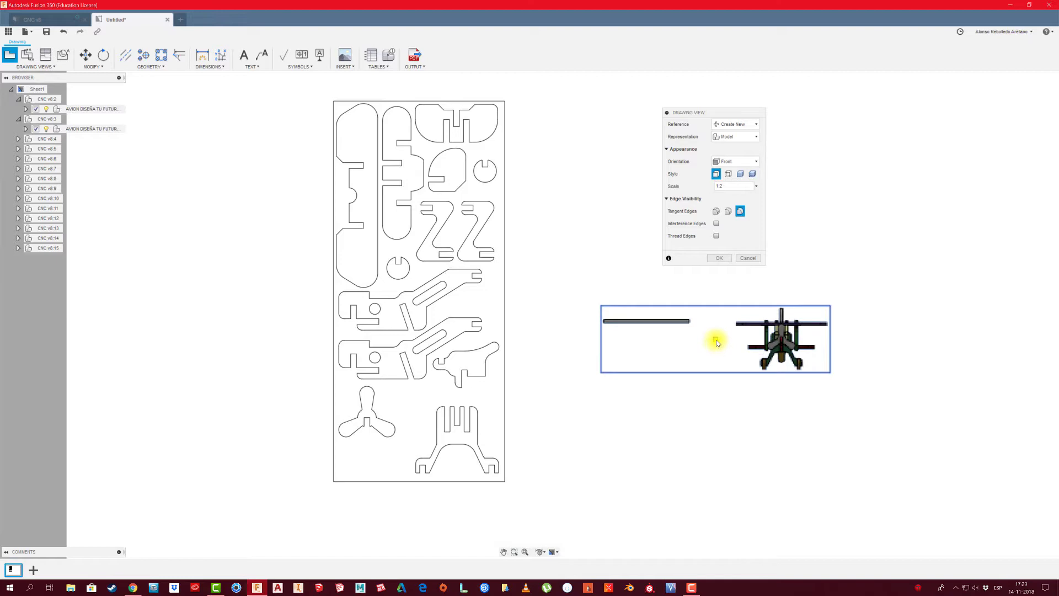
left_click(755, 187)
left_click(729, 196)
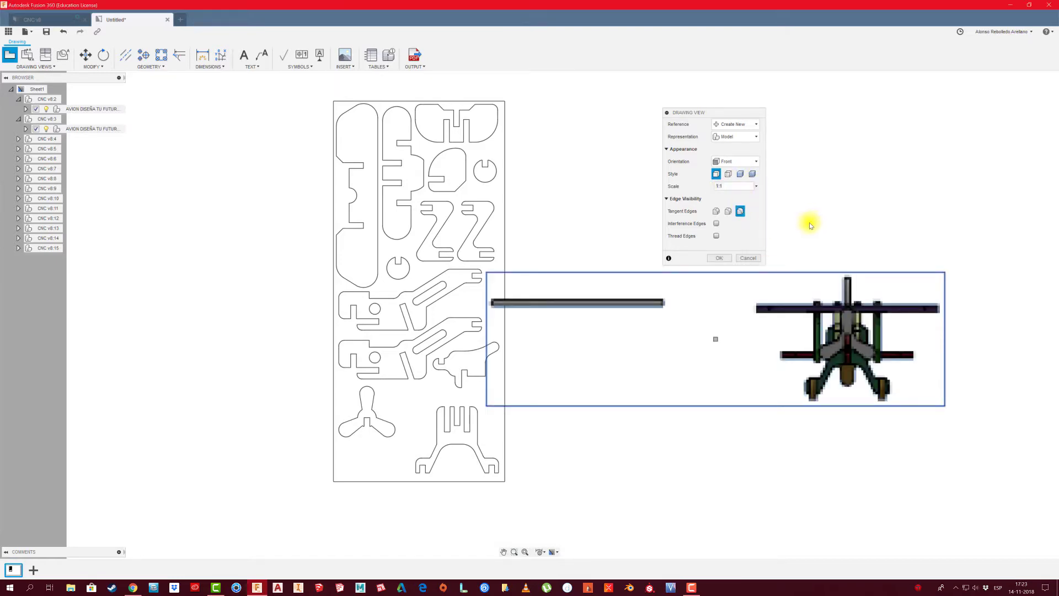
left_click(721, 259)
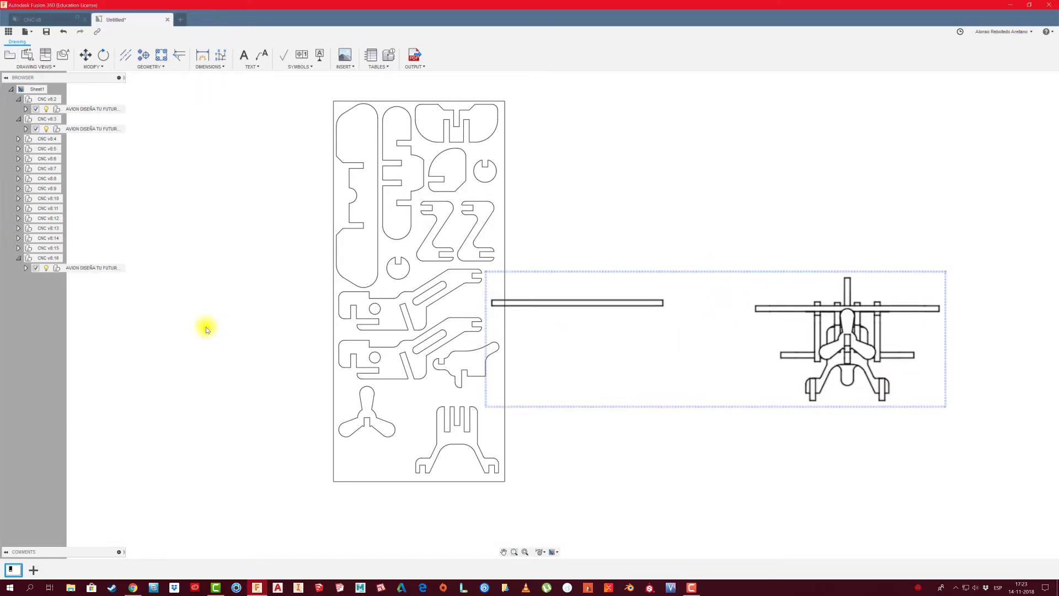
left_click(26, 268)
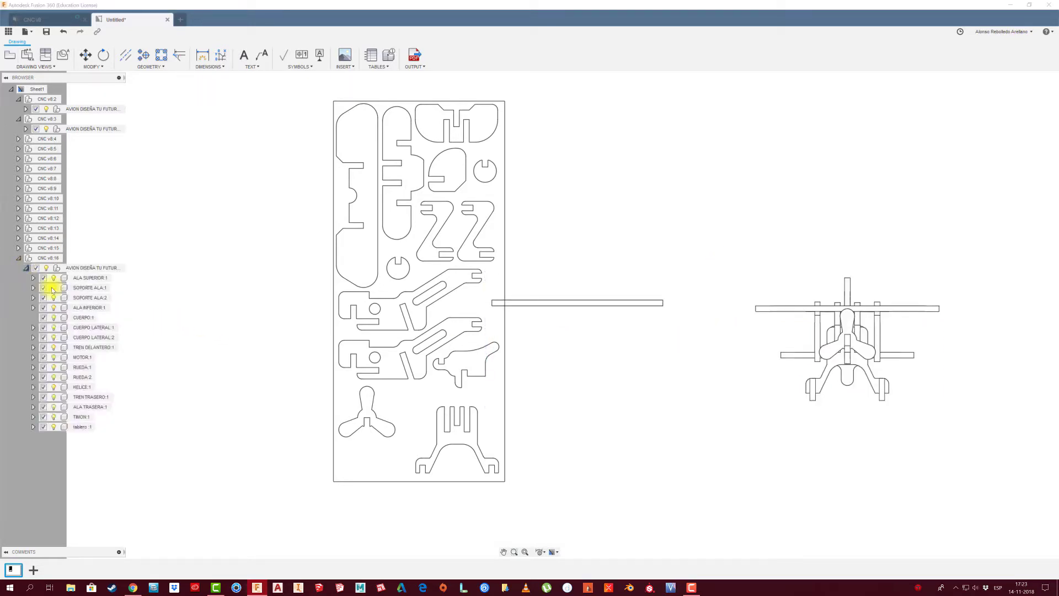
Suppress everything except TREN TRASERO:1 and move that view closer to the sheet
left_click(85, 397)
right_click(88, 397)
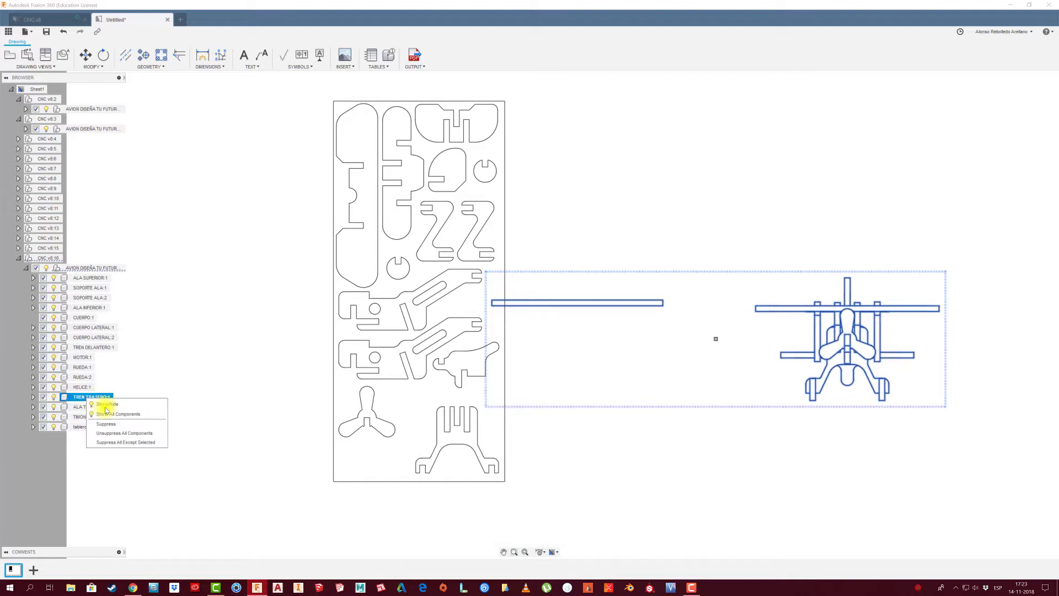
left_click(122, 443)
scroll(733, 346, "up", 3)
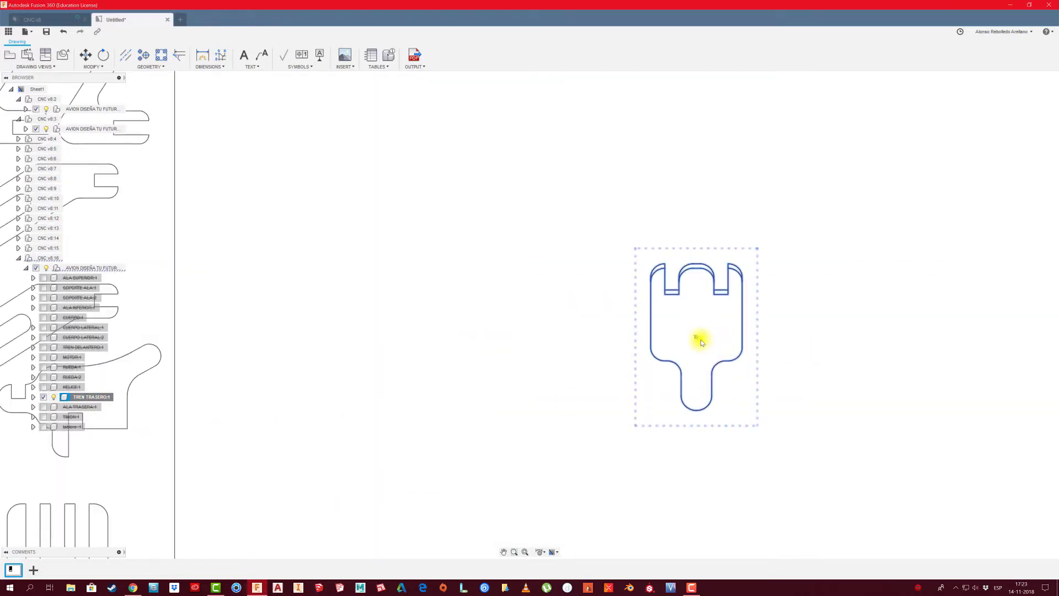
mouse_move(696, 337)
left_mouse_down()
mouse_move(449, 319)
mouse_move(430, 346)
mouse_move(417, 341)
left_mouse_up()
scroll(417, 341, "down", 4)
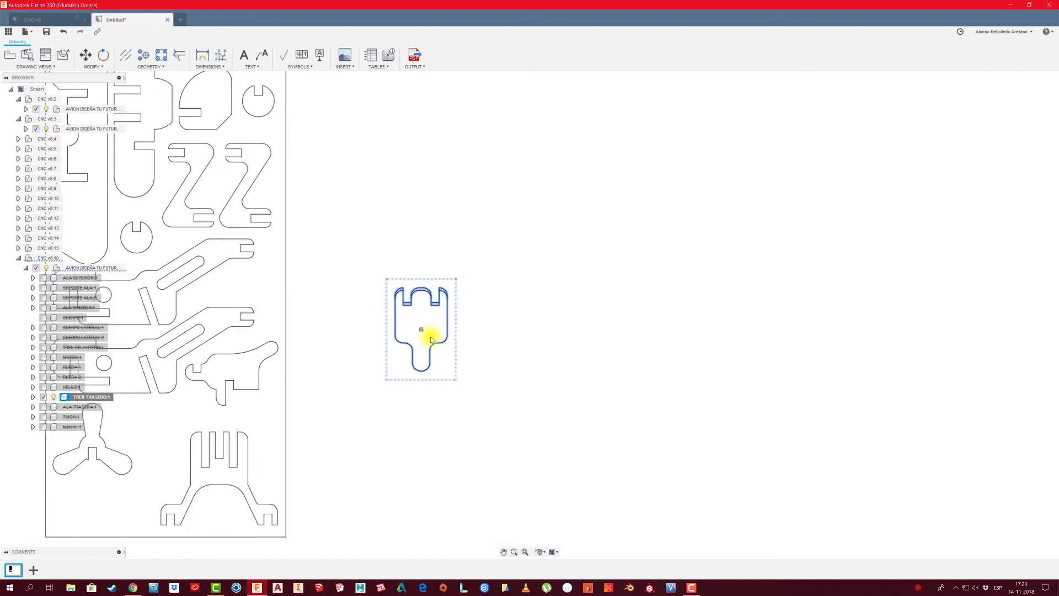
Add a projected side view of the rear landing gear beside it
left_click(45, 54)
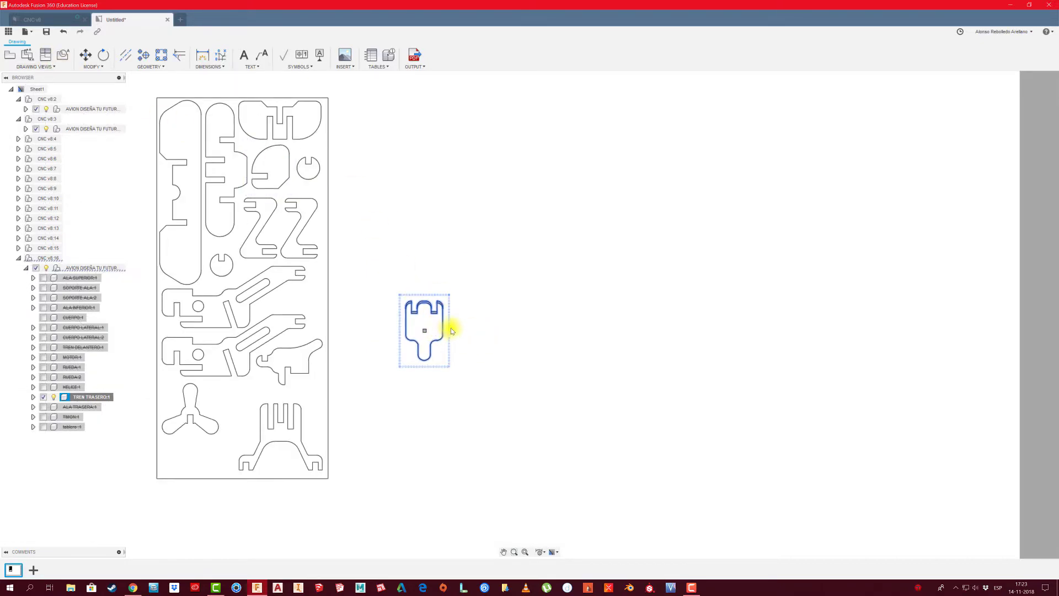
left_click(45, 55)
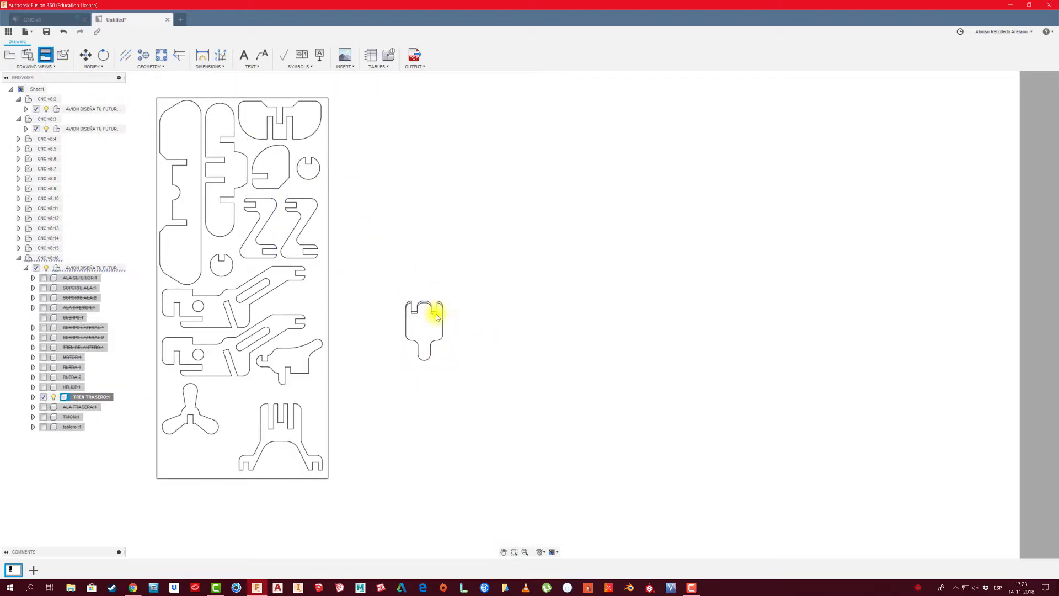
left_click(436, 315)
left_click(495, 330)
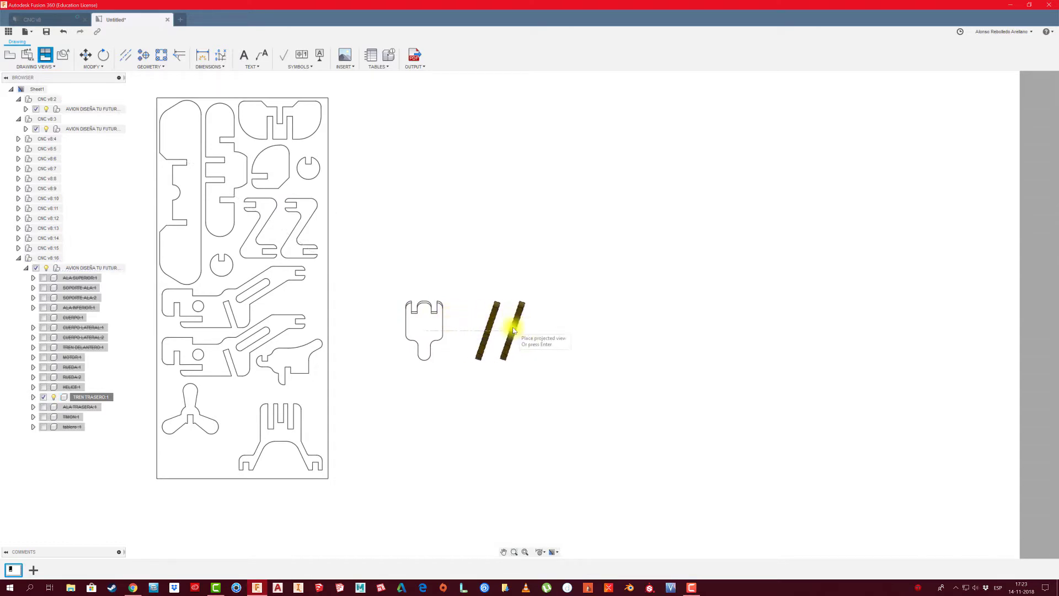
right_click(505, 327)
left_click(520, 331)
scroll(508, 340, "up", 2)
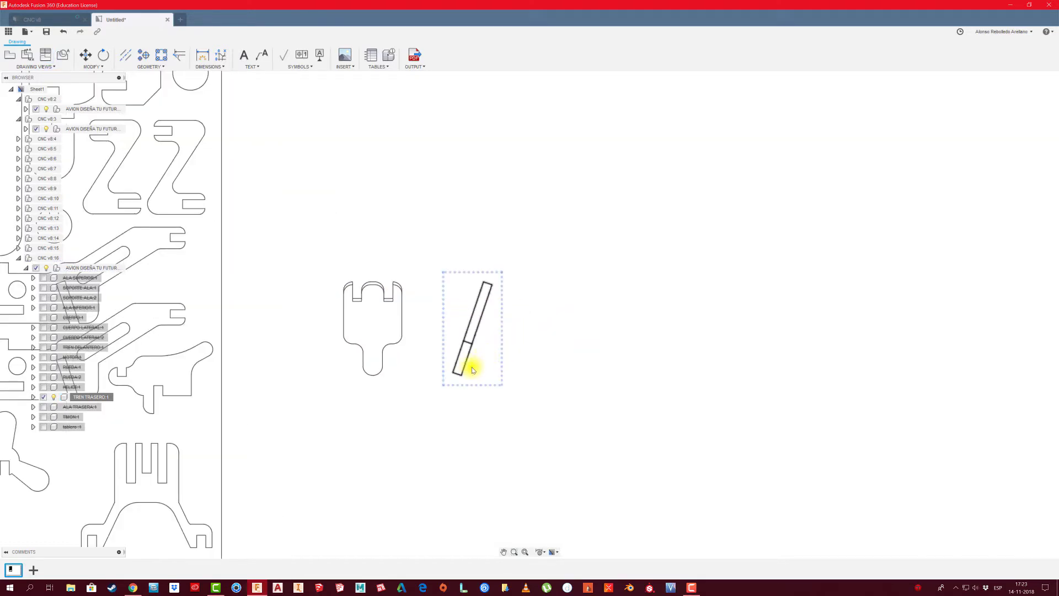
left_click(465, 387)
Rotate the rear landing gear's projected side view to an angle about a chosen pivot point
right_click(458, 388)
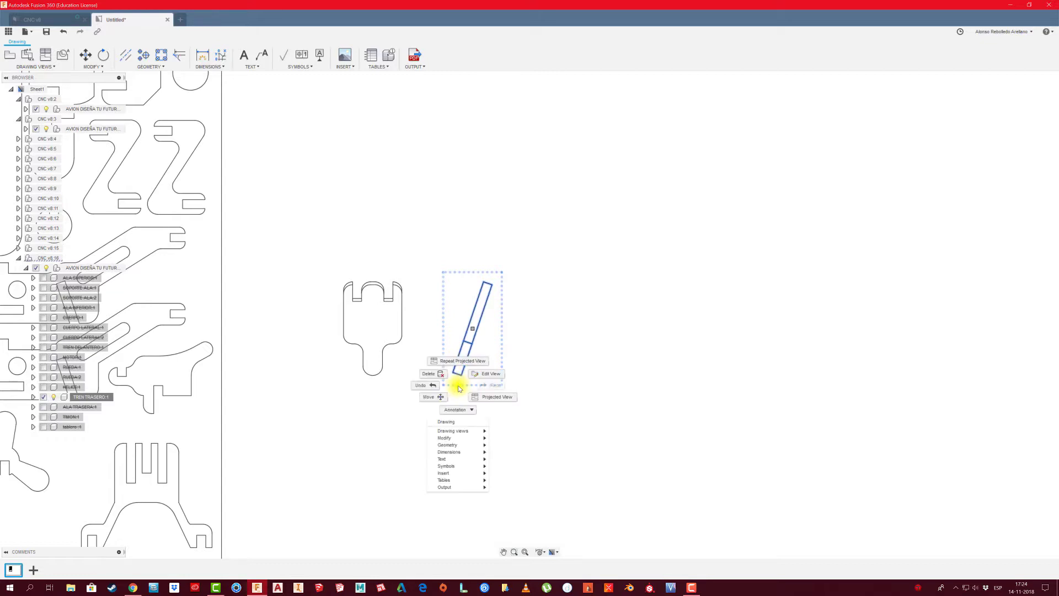
left_click(504, 444)
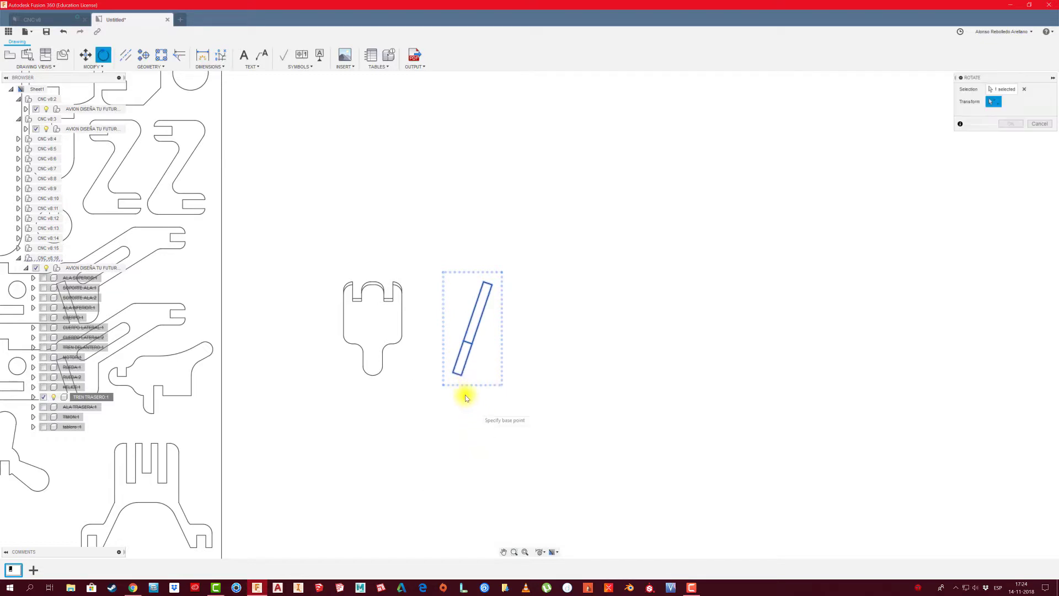
left_click(462, 379)
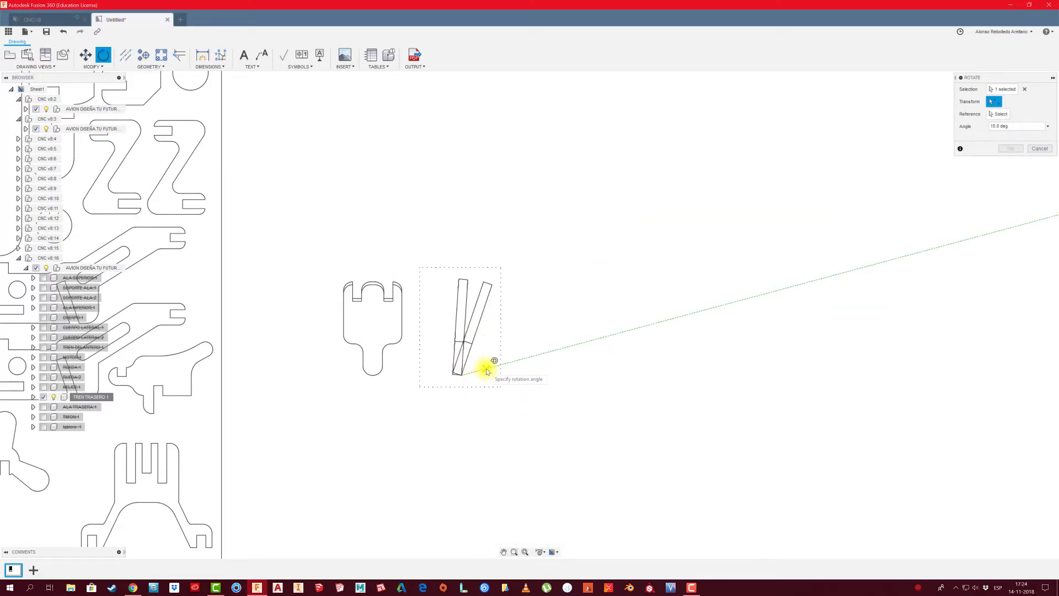
left_click(539, 350)
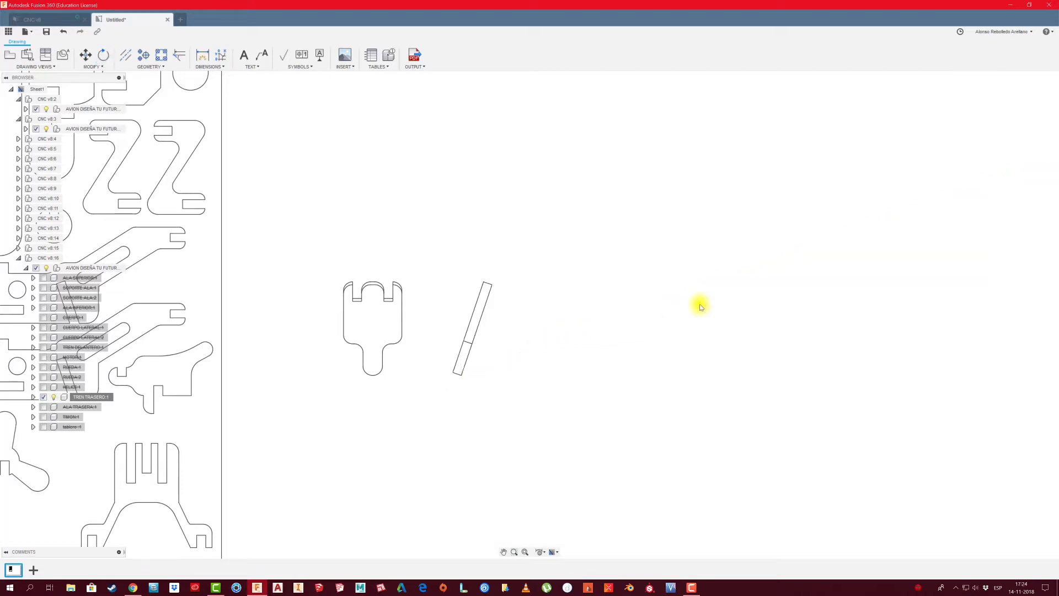
scroll(577, 323, "down", 3)
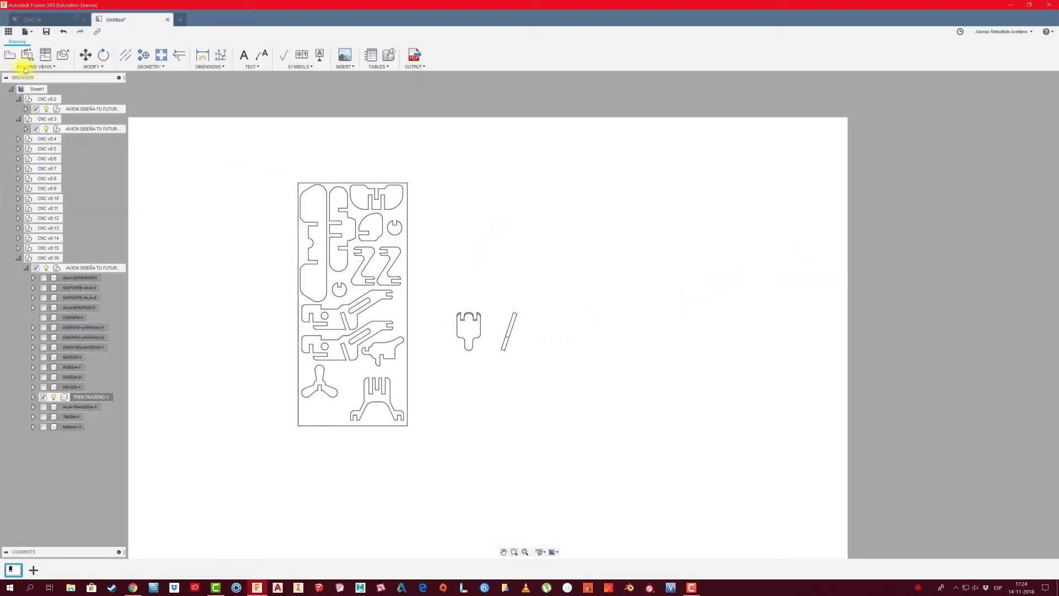
Place a 1:1 Right-orientation base view of the whole airplane on the sheet
left_click(11, 54)
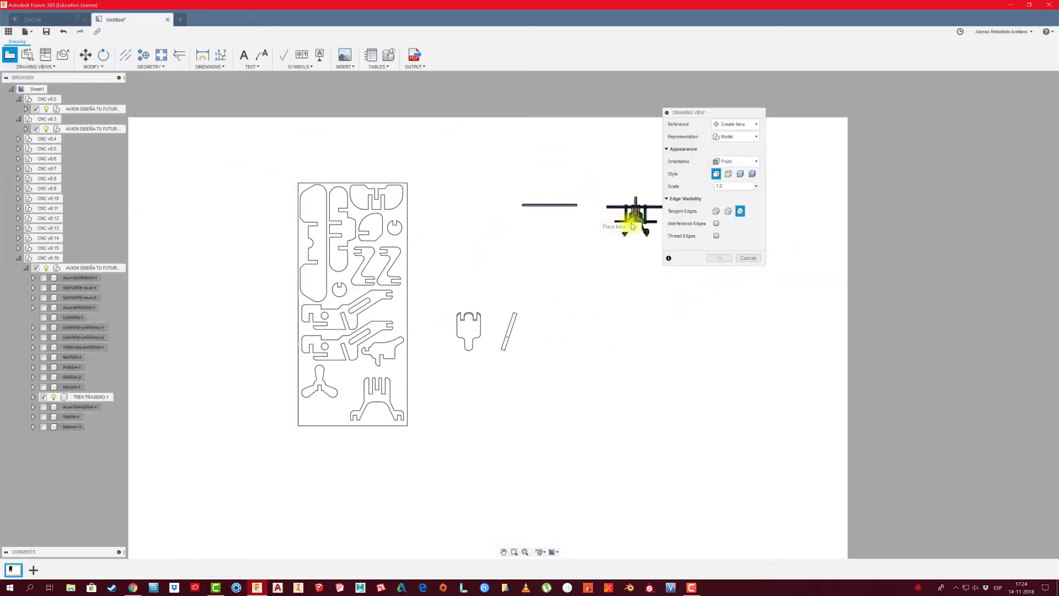
left_click(757, 188)
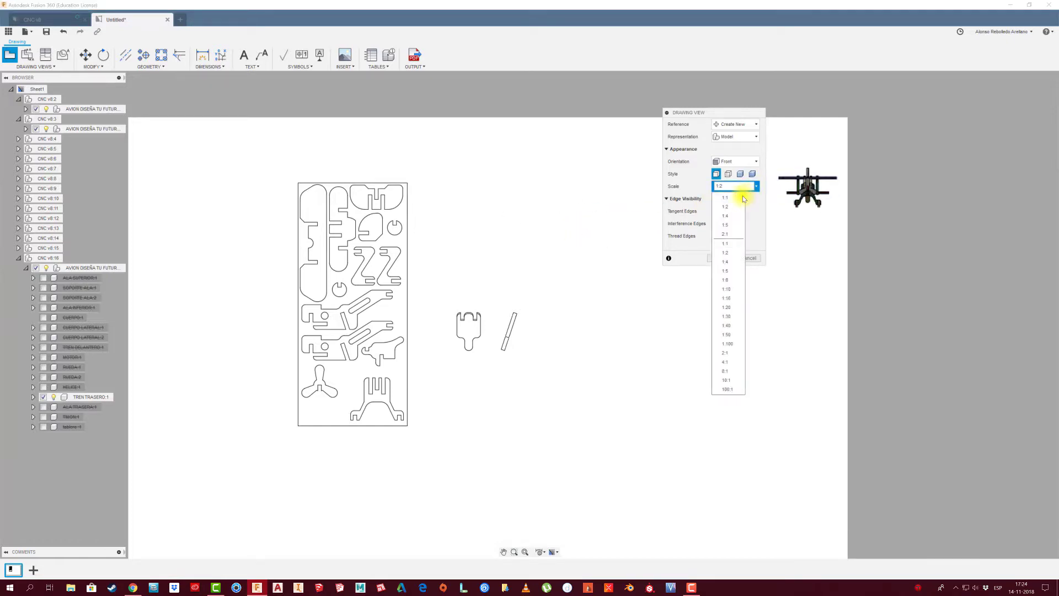
left_click(755, 161)
left_click(727, 243)
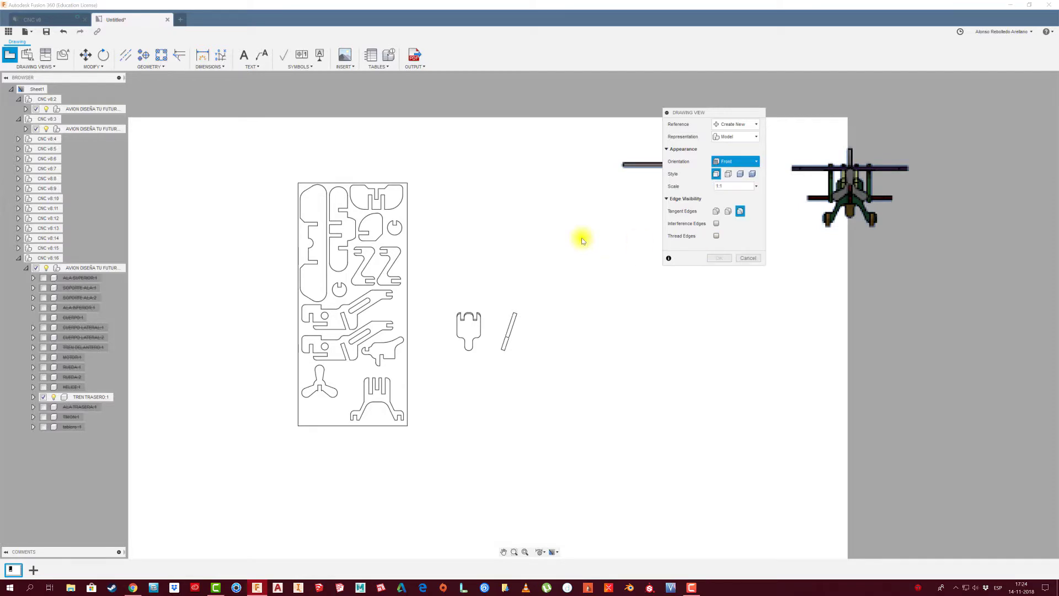
left_click(716, 260)
scroll(613, 241, "up", 3)
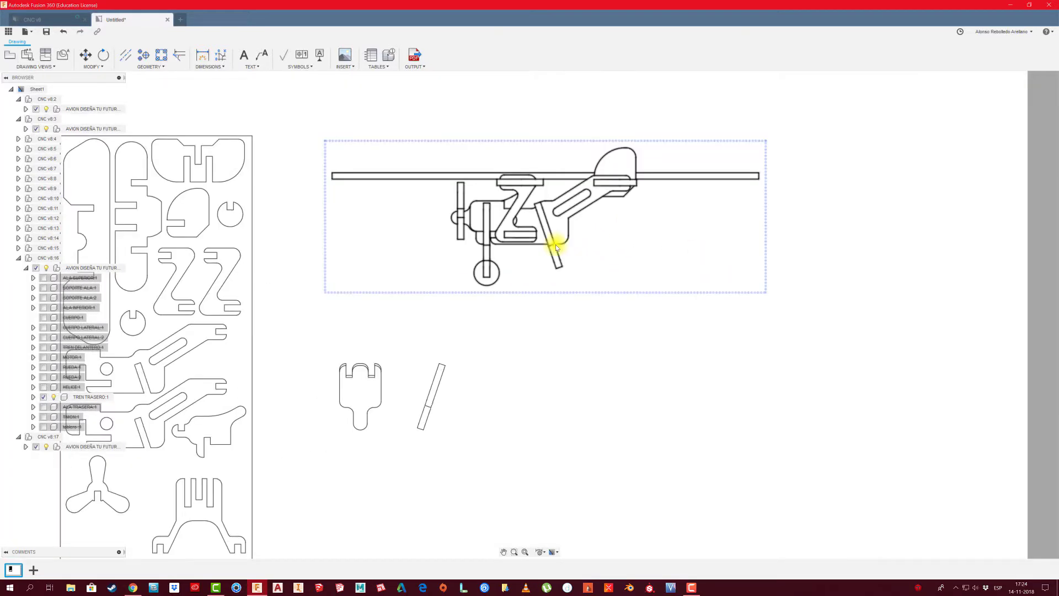
scroll(555, 239, "up", 3)
scroll(561, 248, "up", 2)
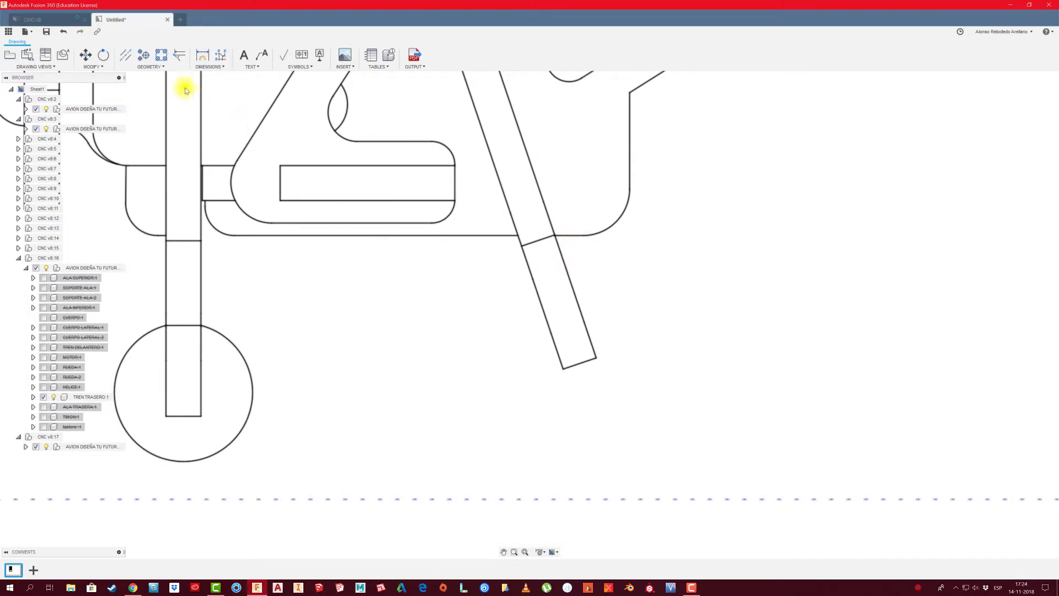
Dimension the 71.3° angle between the slanted rear strut and the horizontal line under the fuselage
left_click(179, 54)
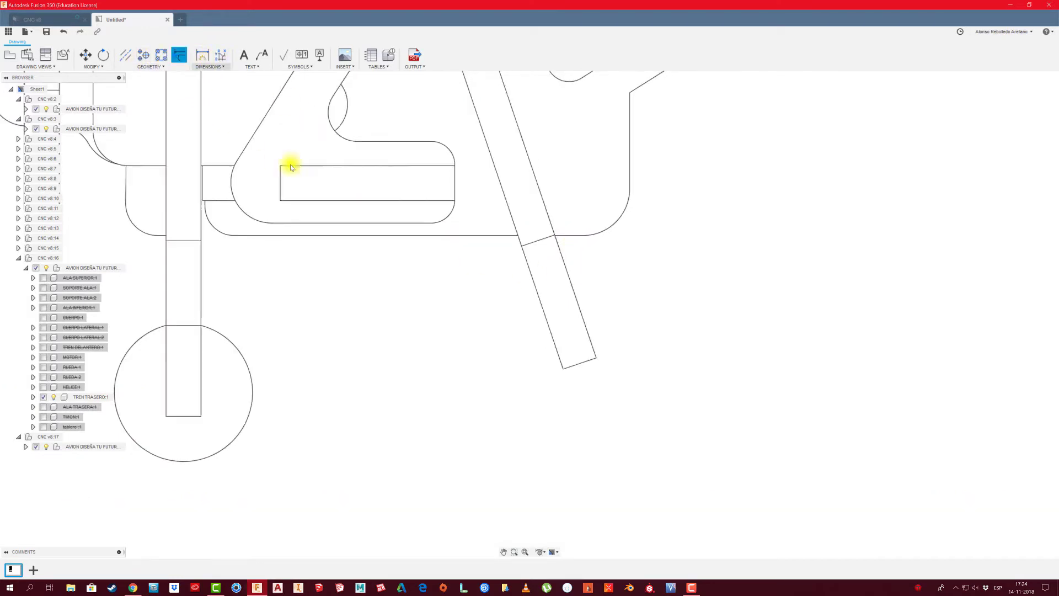
left_click(590, 337)
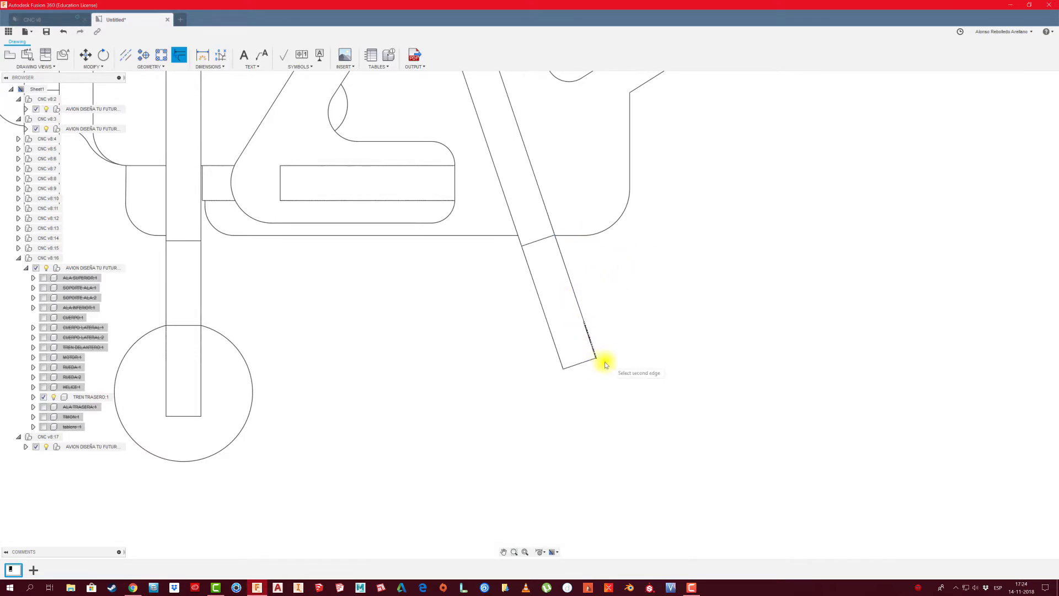
left_click(203, 55)
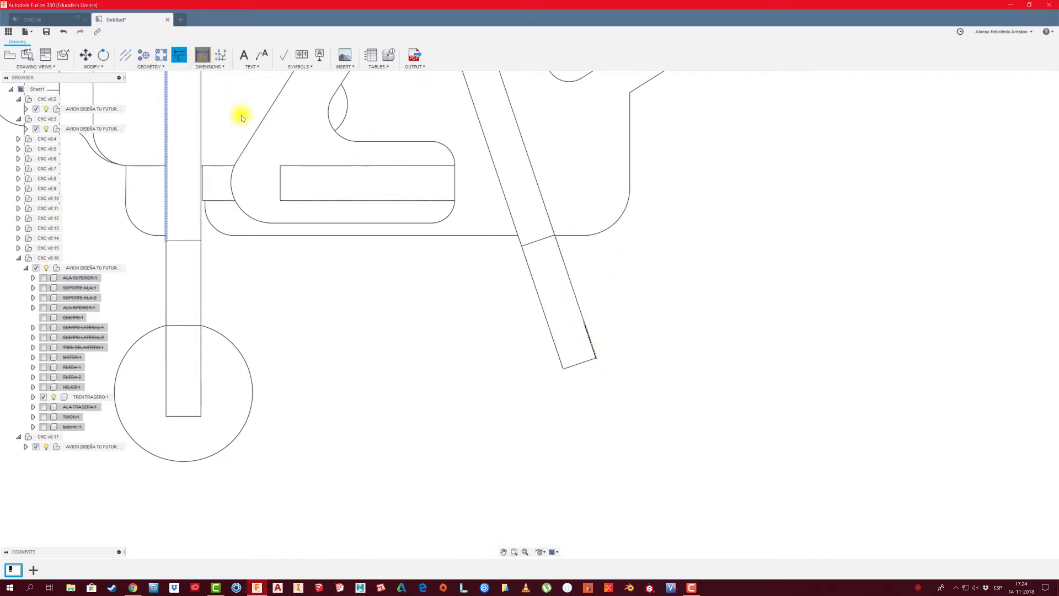
left_click(574, 286)
left_click(572, 235)
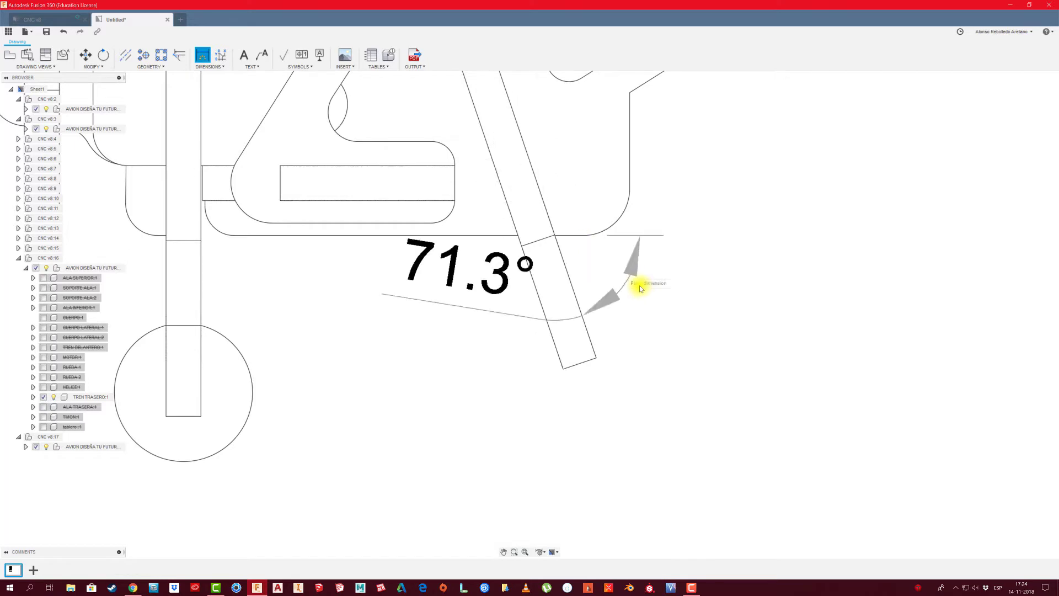
left_click(781, 394)
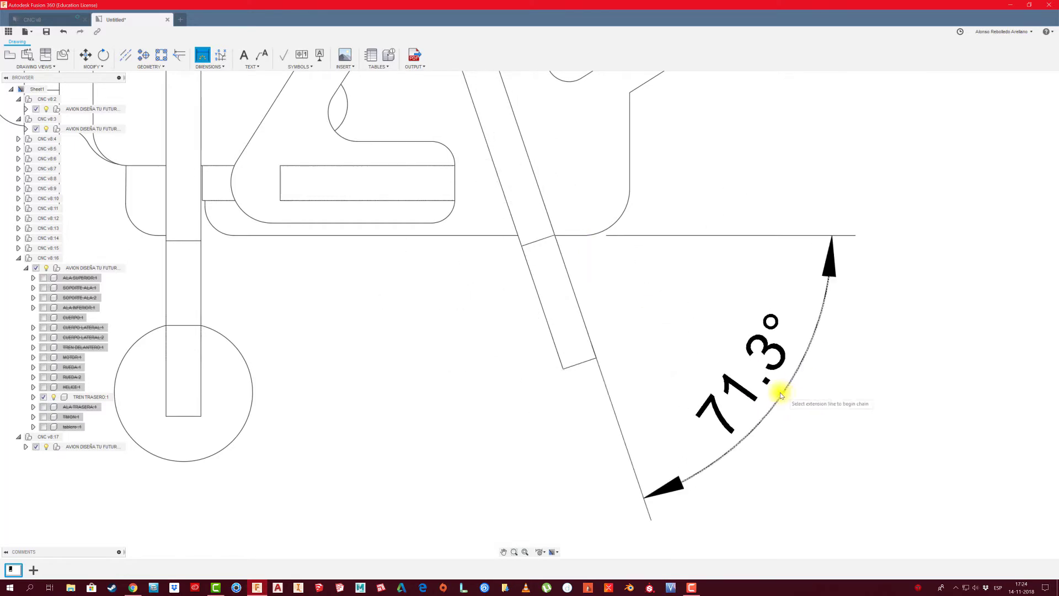
scroll(452, 405, "down", 1)
scroll(452, 405, "down", 1)
scroll(470, 389, "down", 1)
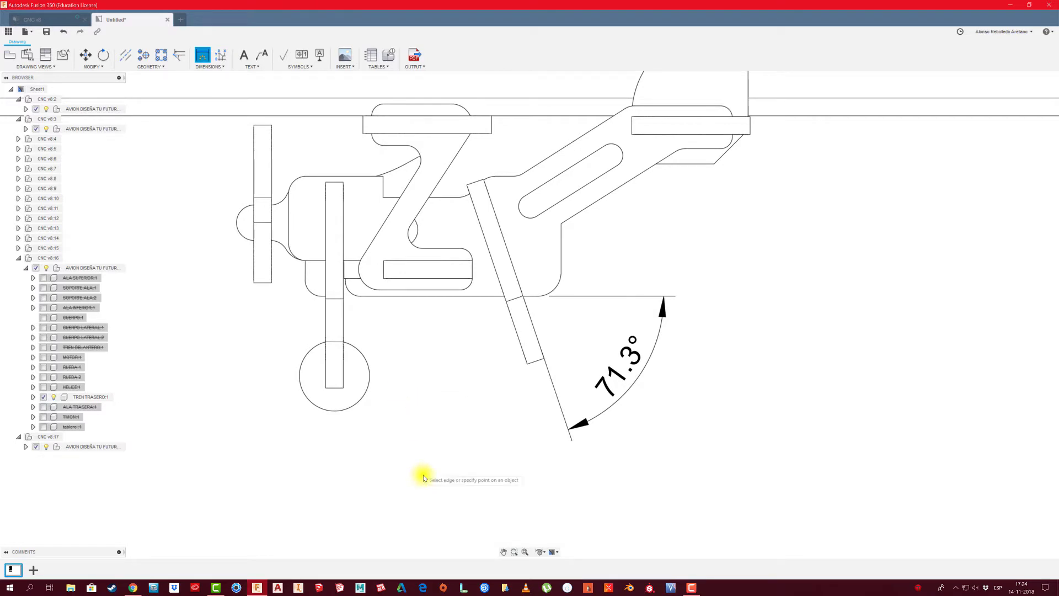
scroll(421, 471, "down", 1)
scroll(513, 378, "down", 1)
scroll(516, 381, "up", 1)
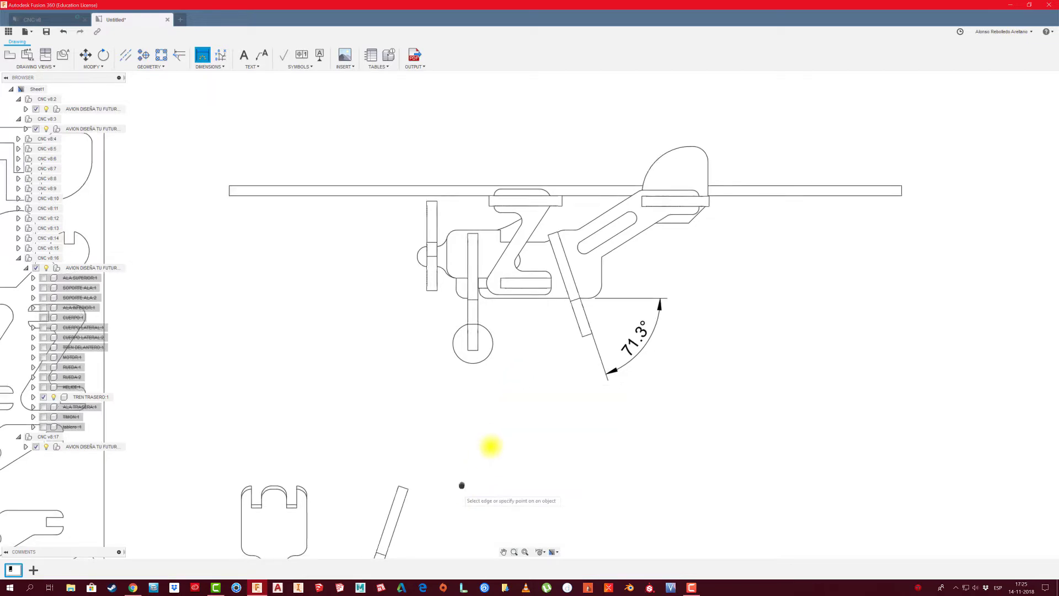
Rotate the thin strut view about its bottom corner so it stands straight upright
mouse_move(461, 485)
middle_mouse_down()
mouse_move(513, 409)
mouse_move(501, 407)
middle_mouse_up()
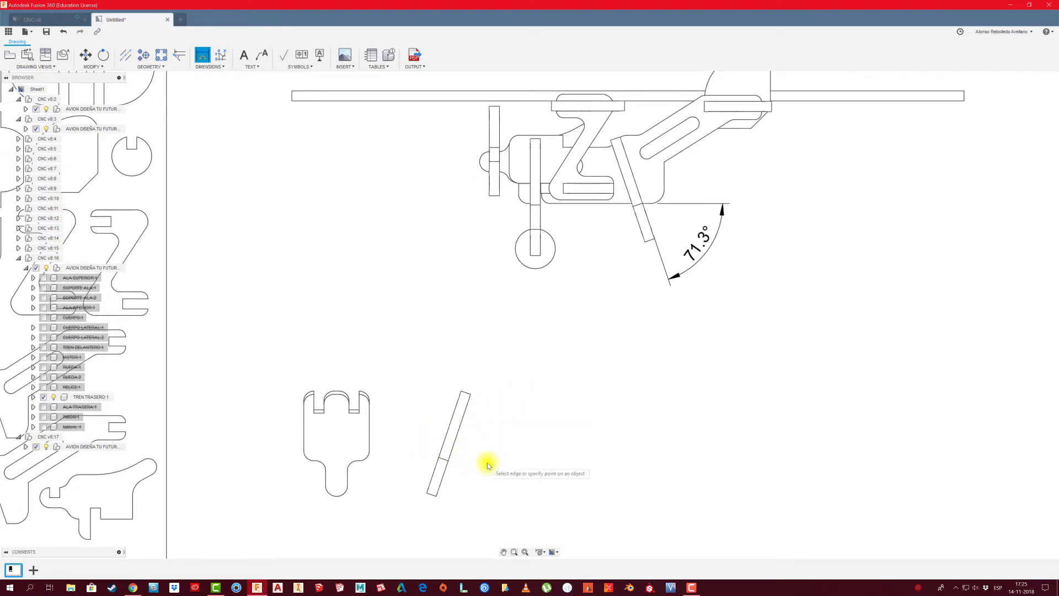
key("Escape")
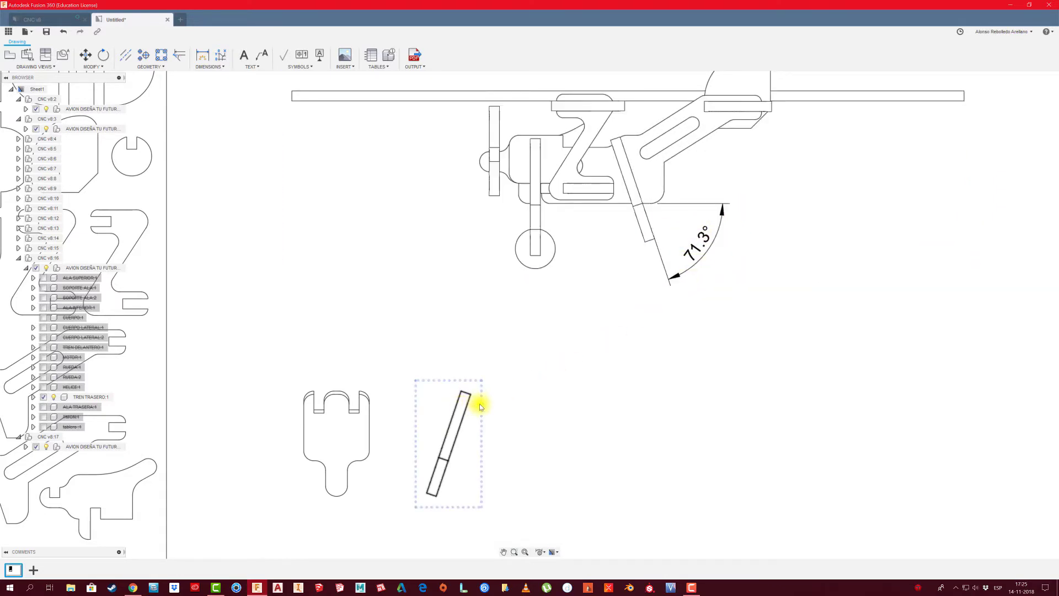
right_click(481, 406)
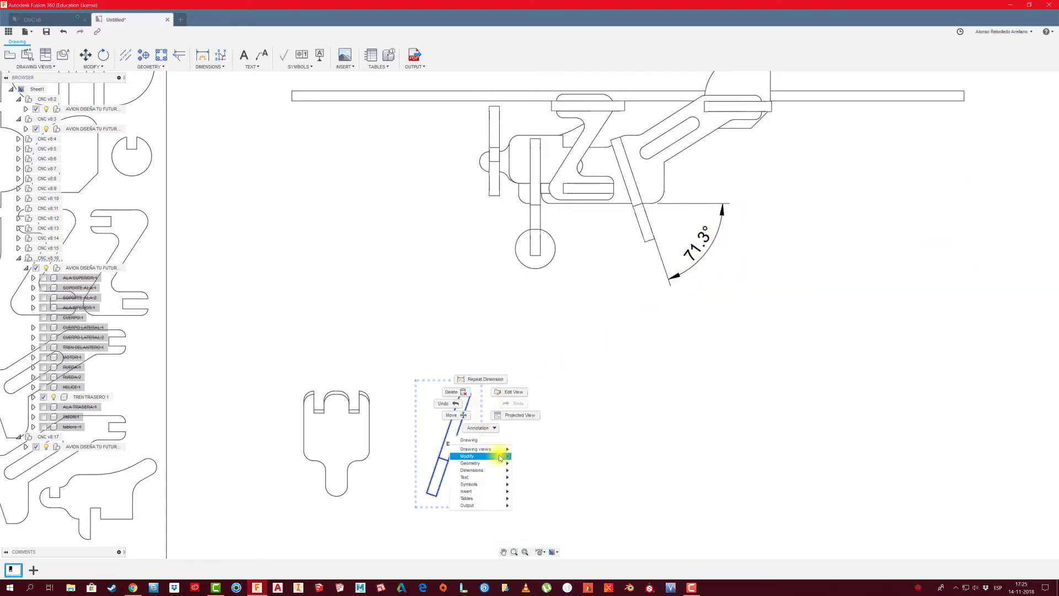
left_click(525, 461)
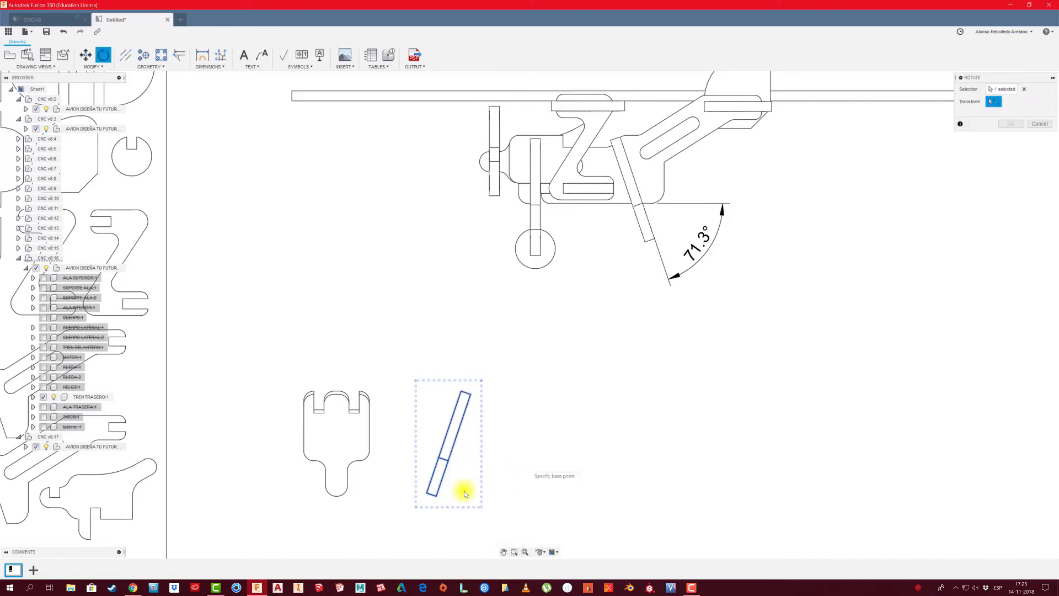
left_click(430, 492)
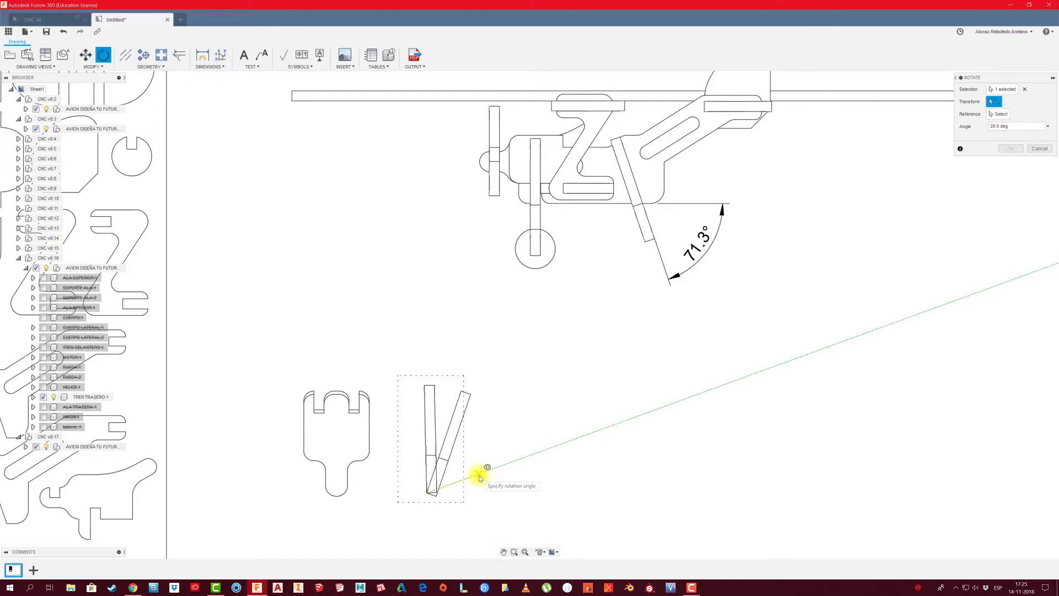
mouse_move(987, 78)
left_mouse_down()
mouse_move(844, 153)
mouse_move(587, 368)
left_mouse_up()
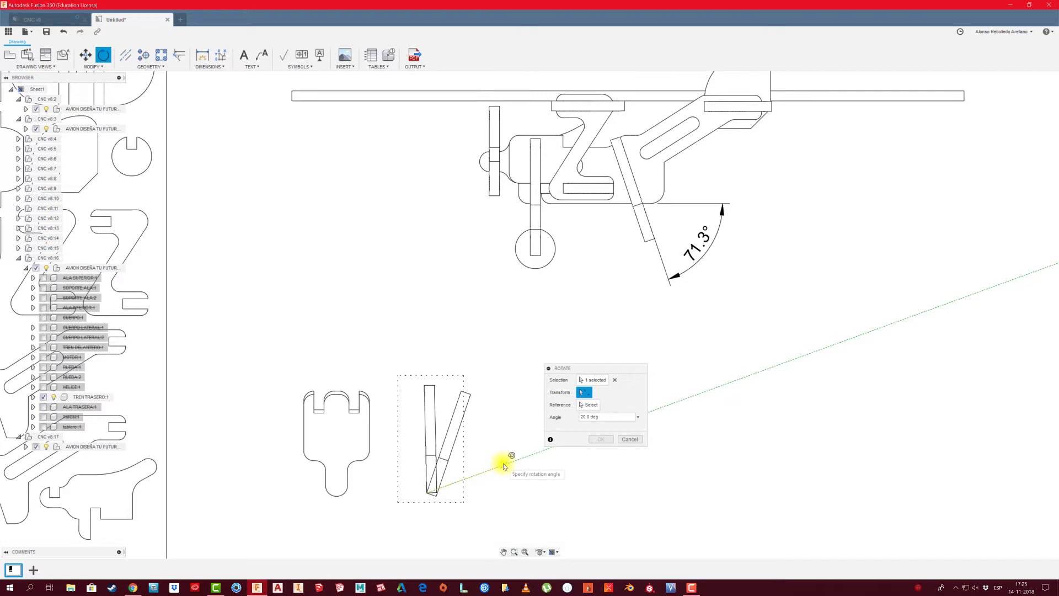
left_click_drag(604, 416, 556, 418)
type("18.7")
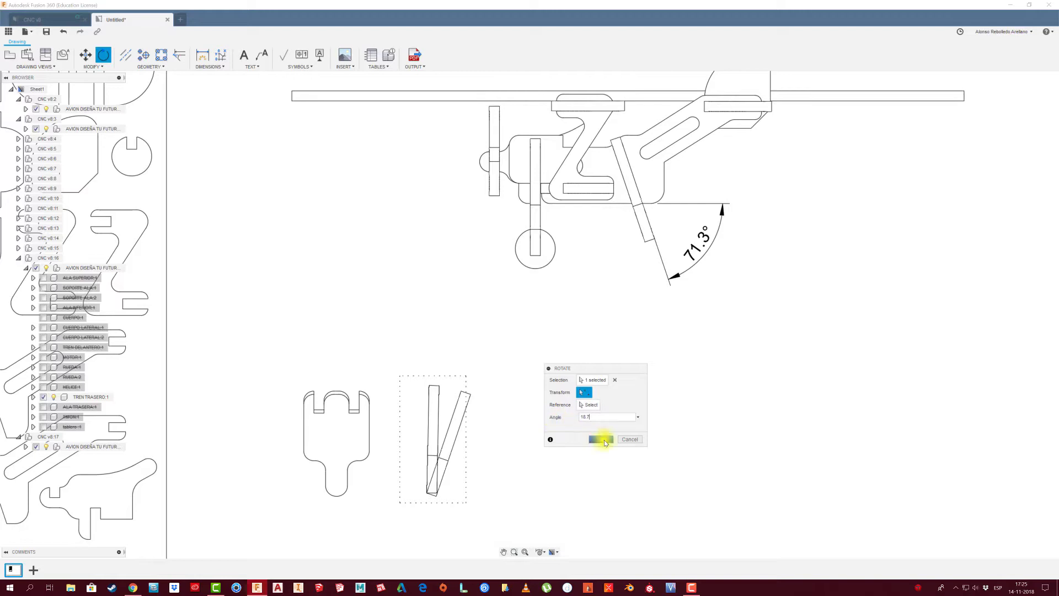
left_click(604, 439)
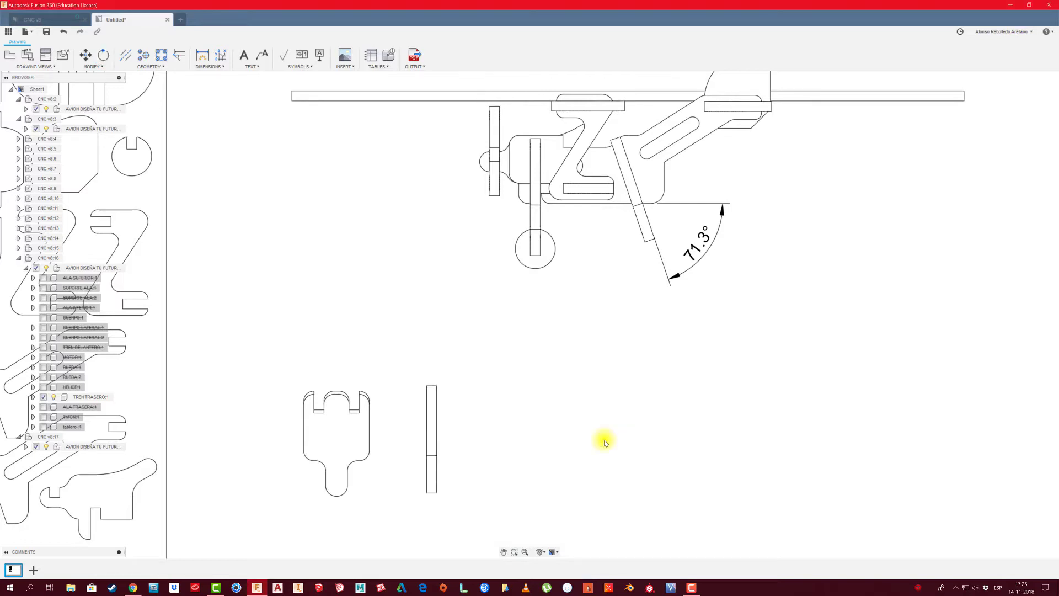
left_click(455, 426)
Add a projected view from the airplane view onto the sheet
left_click(49, 60)
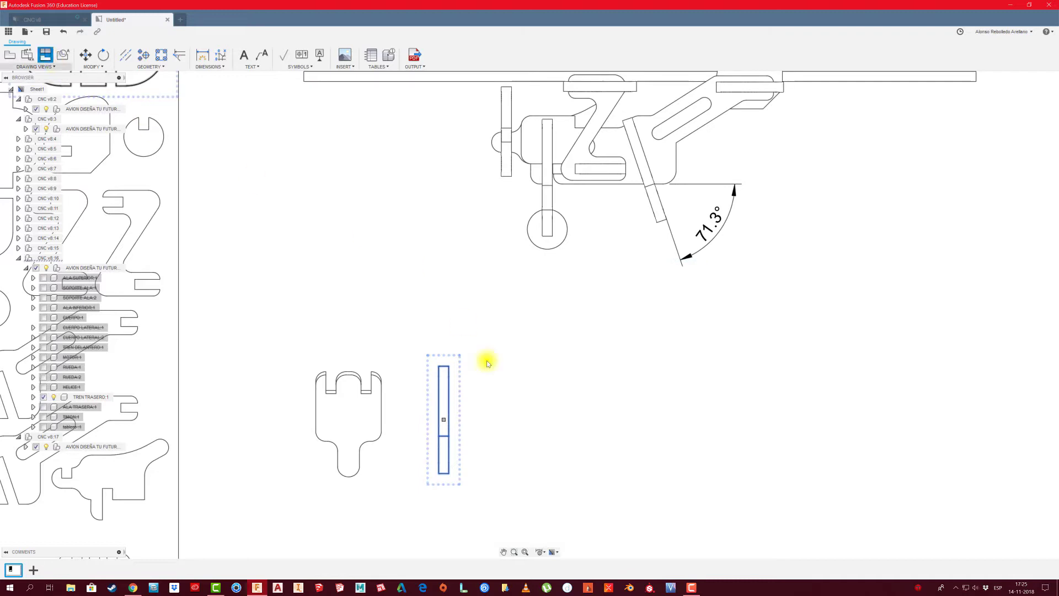
left_click(563, 415)
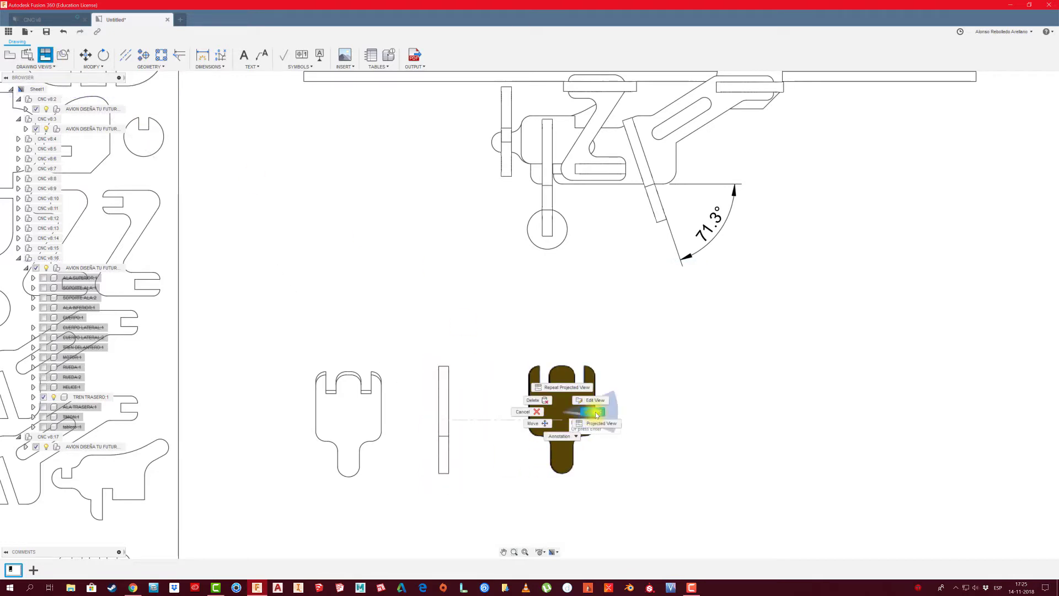
key("Return")
scroll(485, 456, "up", 2)
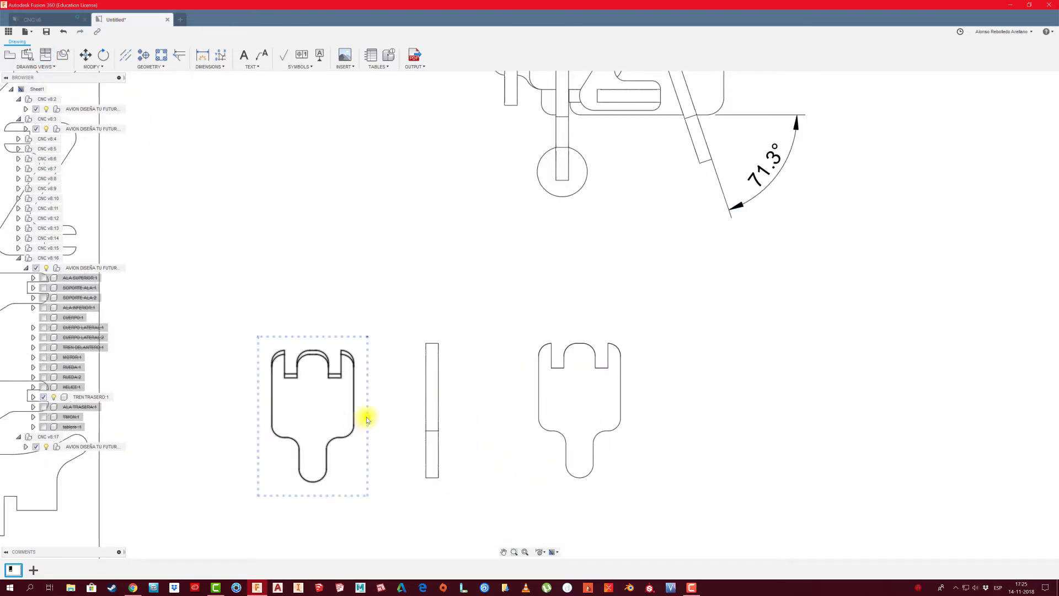
Delete the left plug view, the thin side view and the airplane base view
left_click(368, 419)
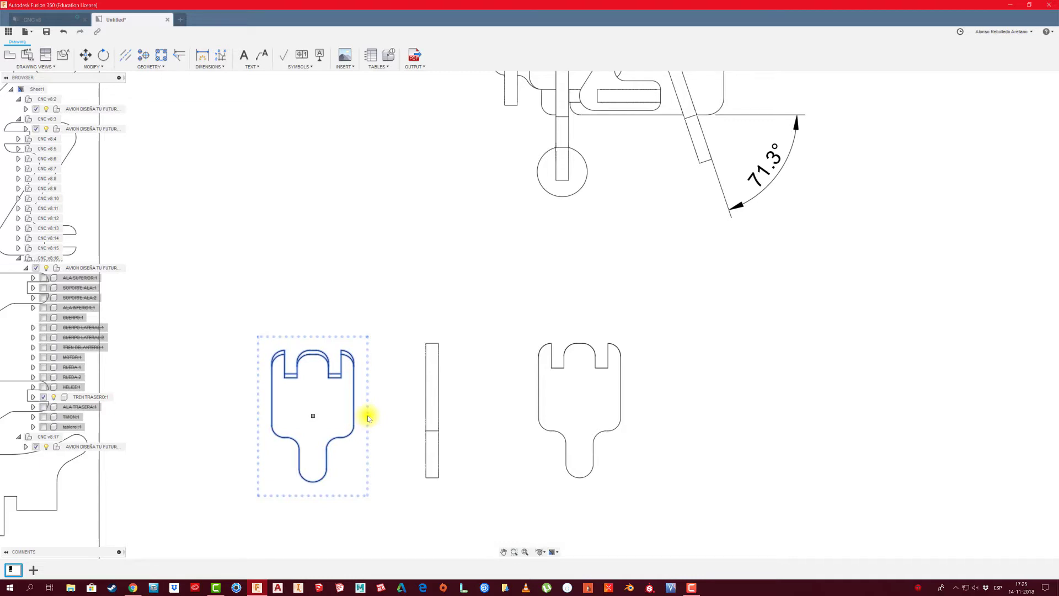
key("Delete")
left_click(452, 411)
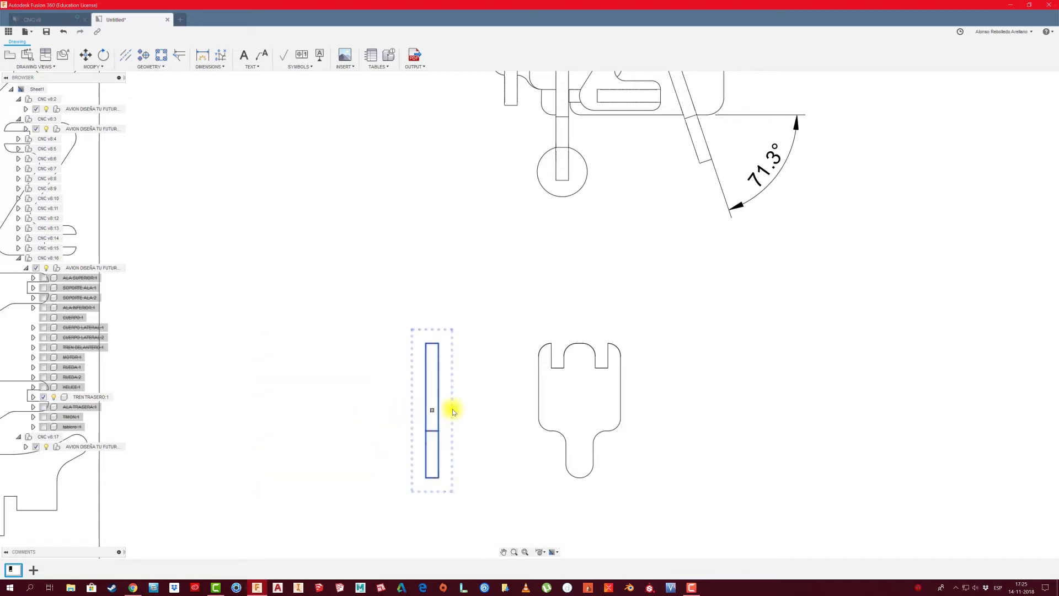
key("Delete")
scroll(452, 412, "down", 3)
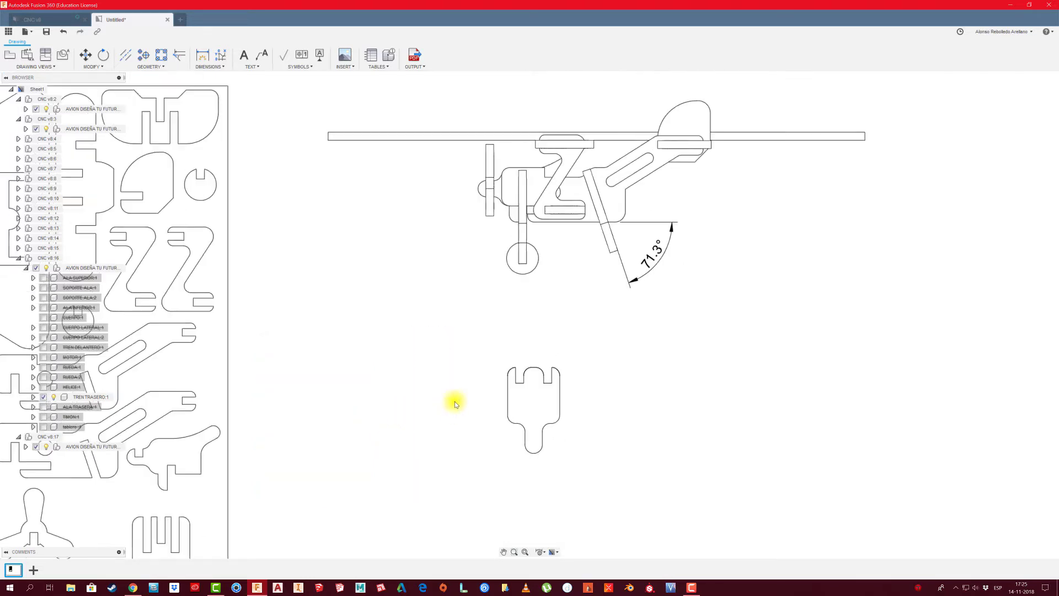
left_click(566, 297)
key("Delete")
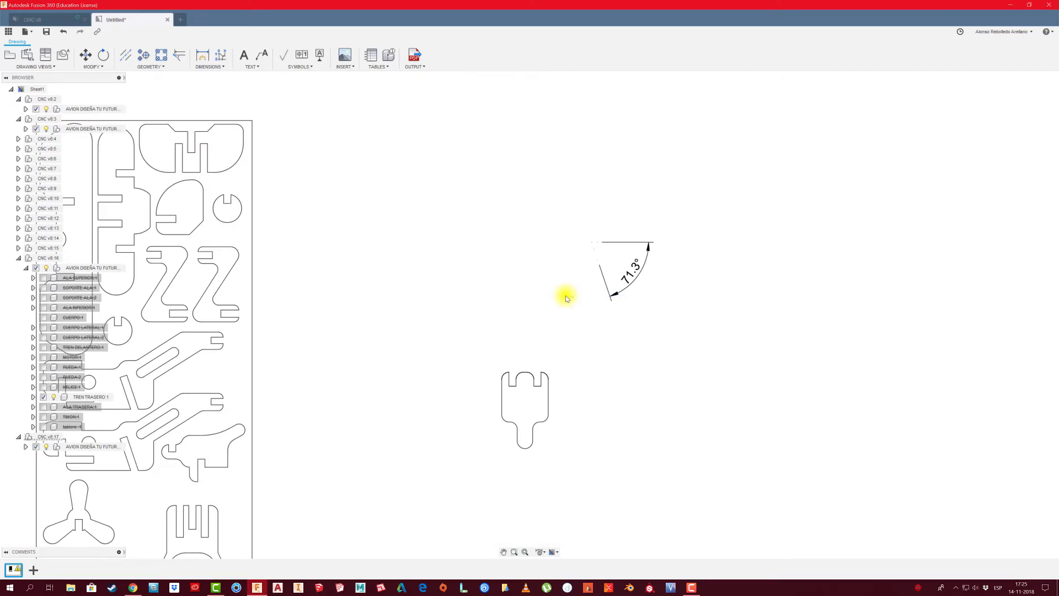
left_click_drag(562, 238, 687, 317)
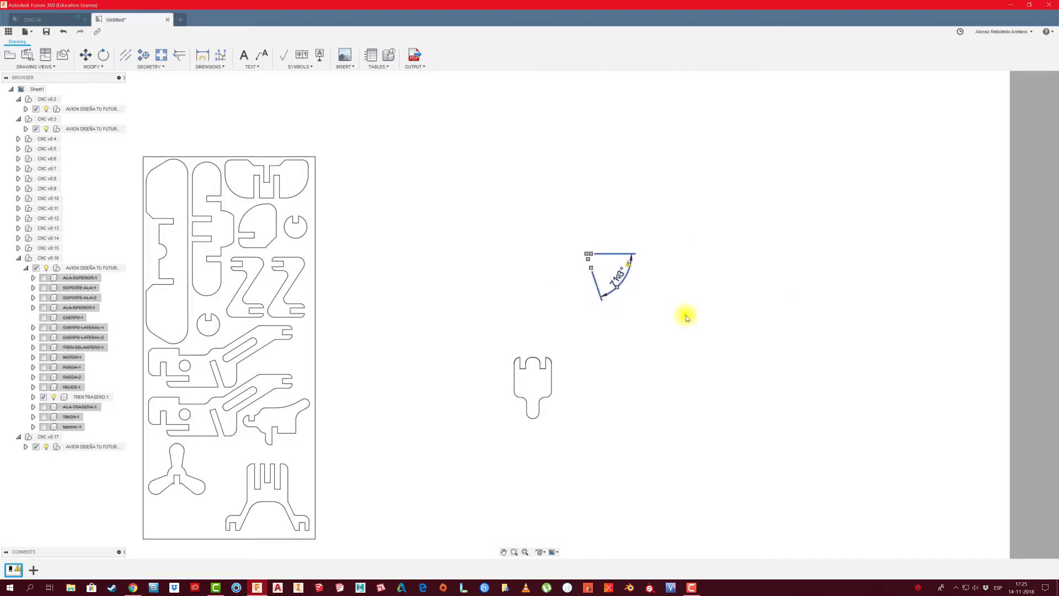
Delete the stray 71.3° dimension and move the plug-shaped part next to the propeller
key("Delete")
middle_click_drag(638, 338, 684, 315)
left_click(655, 331)
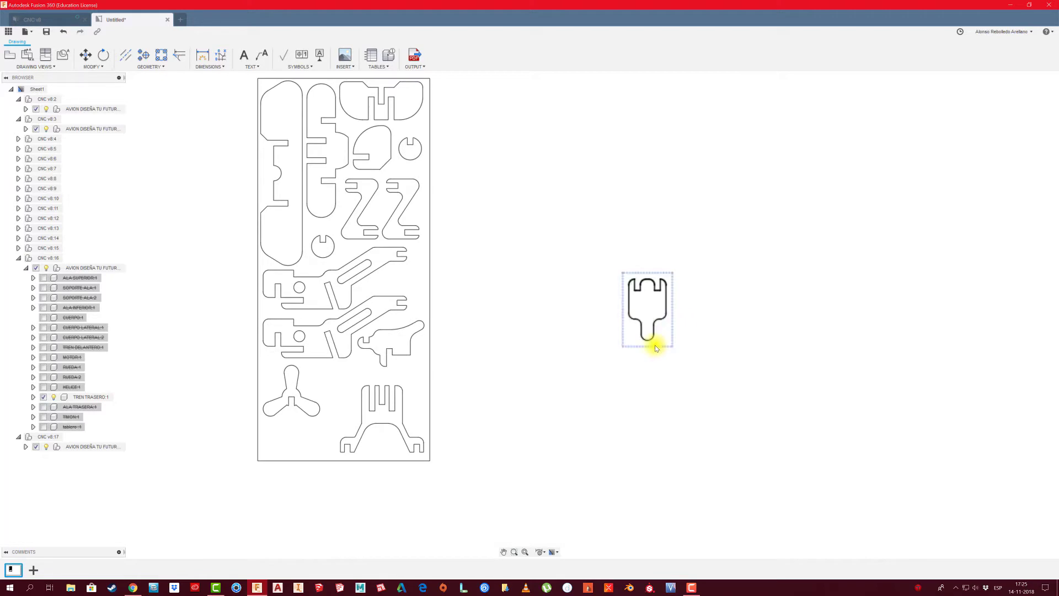
left_click(648, 310)
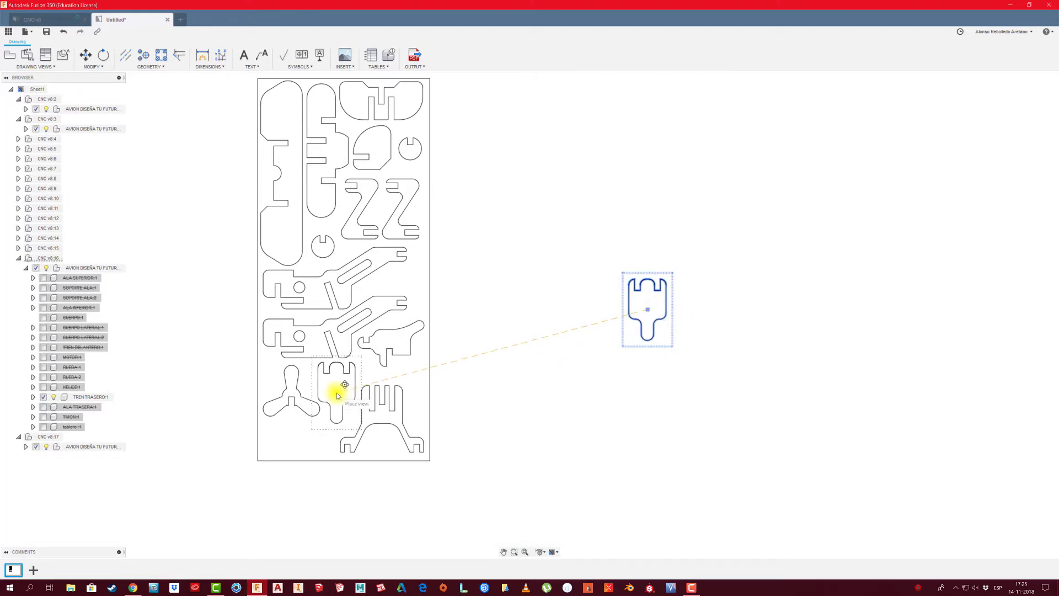
scroll(338, 394, "up", 3)
scroll(338, 395, "up", 2)
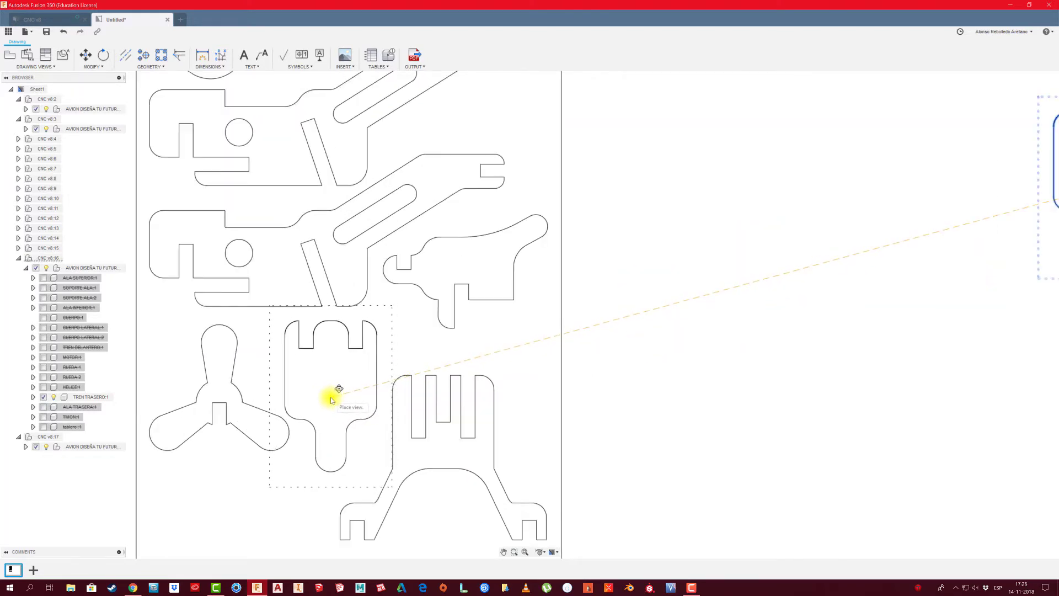
left_click(334, 400)
scroll(342, 394, "down", 2)
scroll(442, 370, "down", 2)
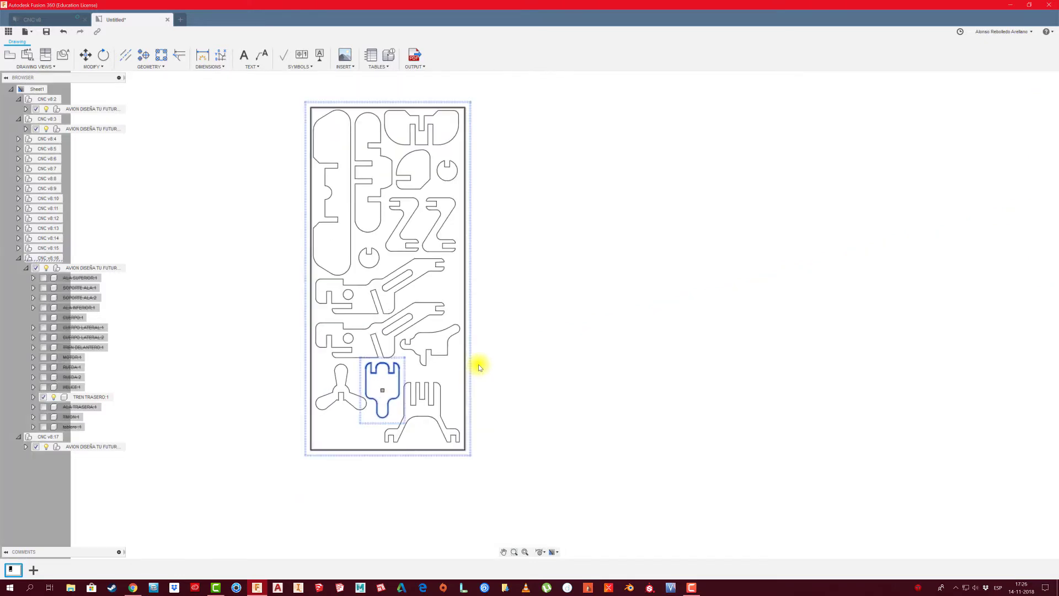
scroll(485, 380, "down", 1)
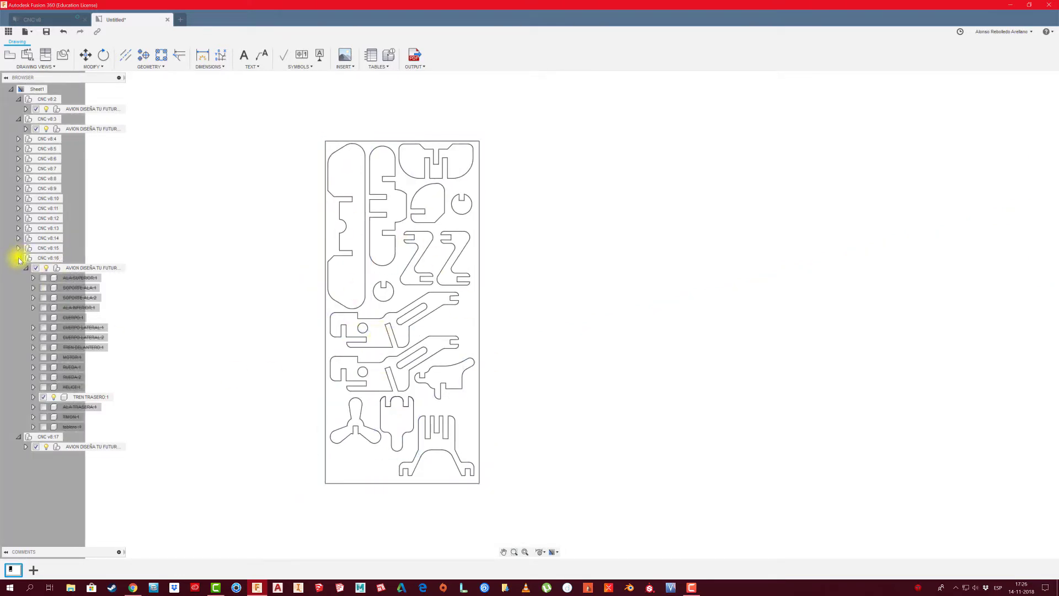
left_click(19, 259)
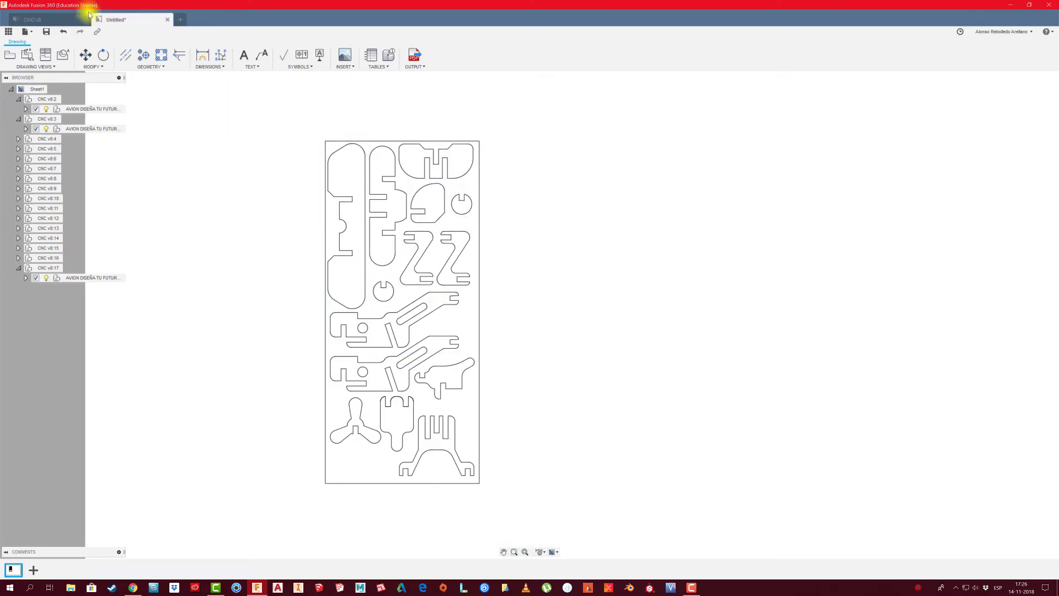
left_click(57, 21)
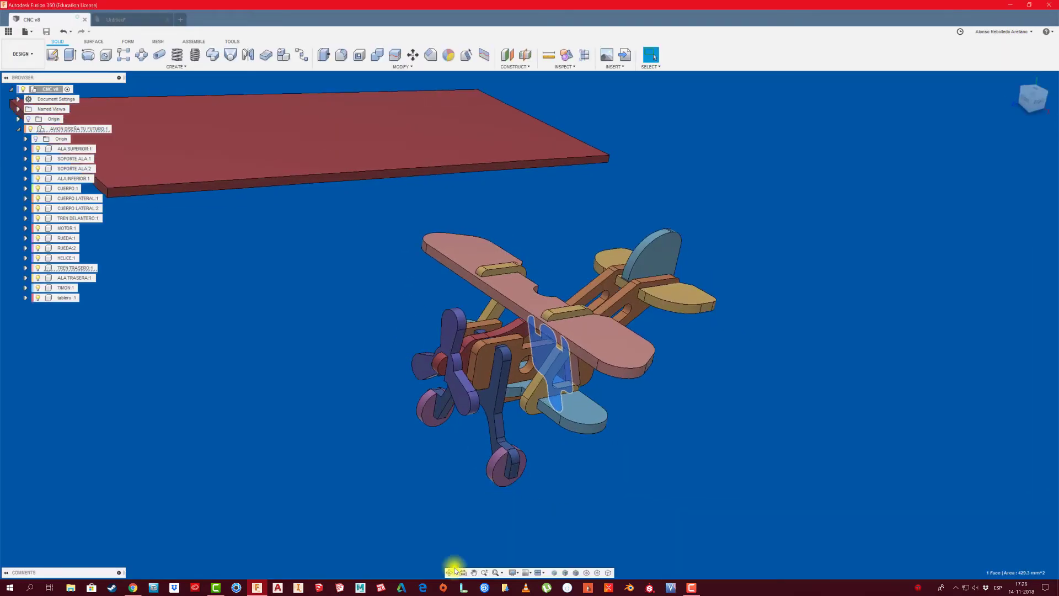
left_click(449, 572)
mouse_move(508, 428)
left_mouse_down()
mouse_move(489, 442)
mouse_move(596, 441)
mouse_move(443, 438)
left_mouse_up()
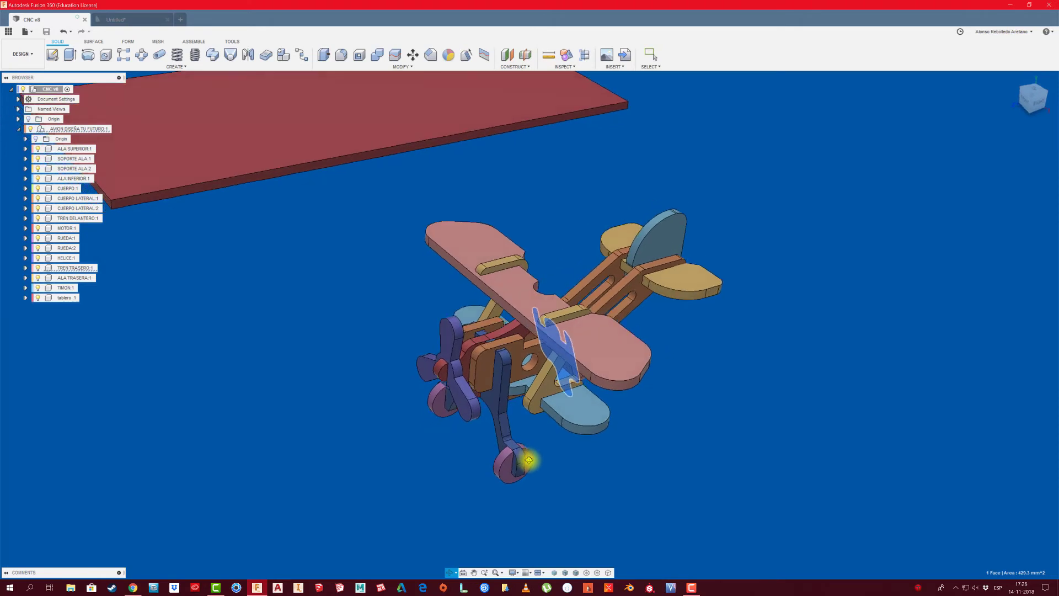
key("Escape")
middle_click_drag(364, 342, 283, 461, "shift")
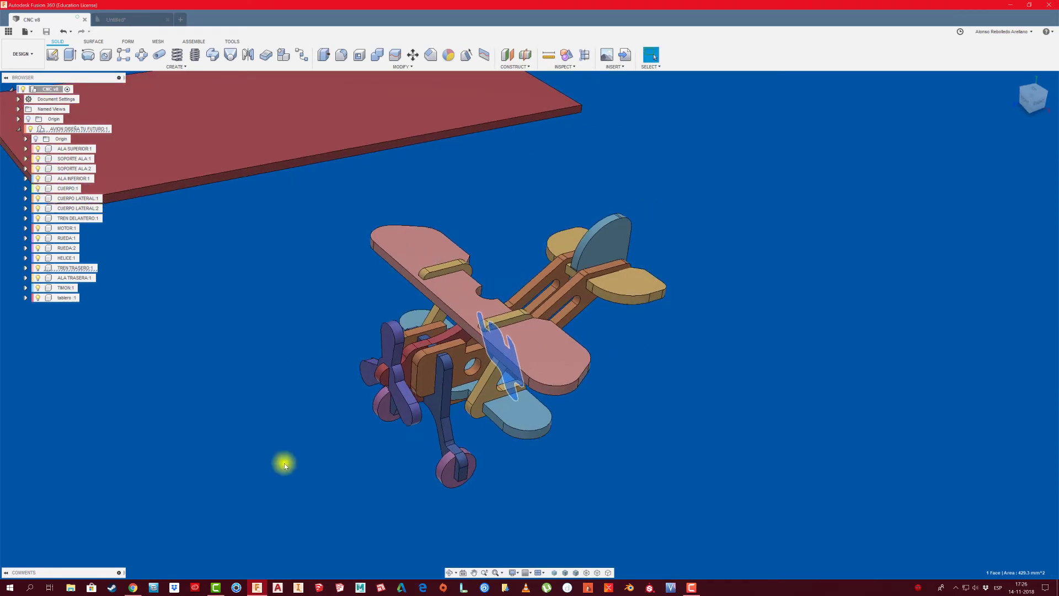
left_click(153, 23)
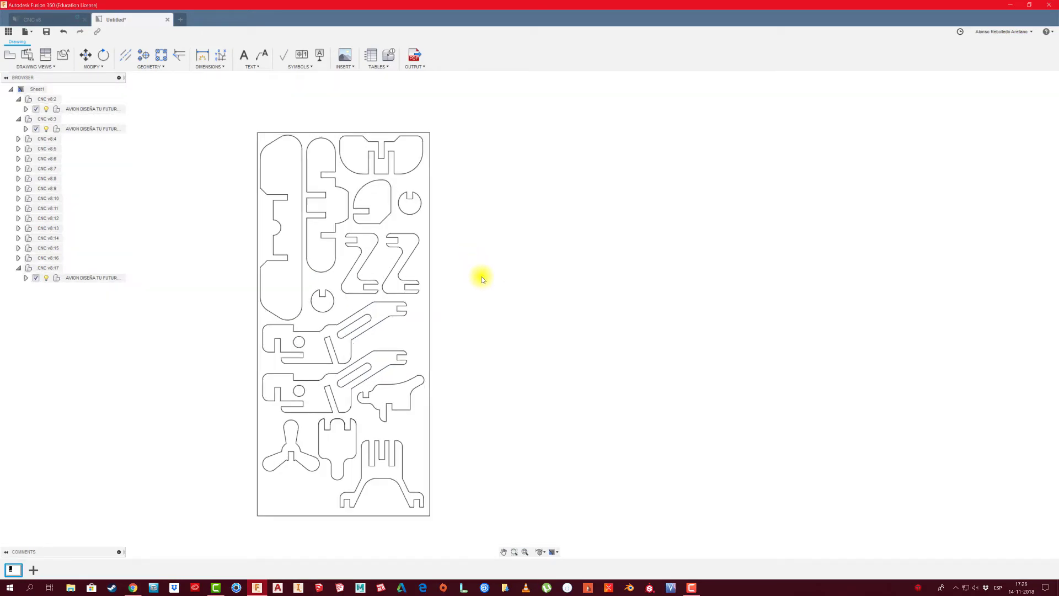
Move the propeller down toward the sheet bottom and nudge the plug-shaped part slightly left
left_click(310, 452)
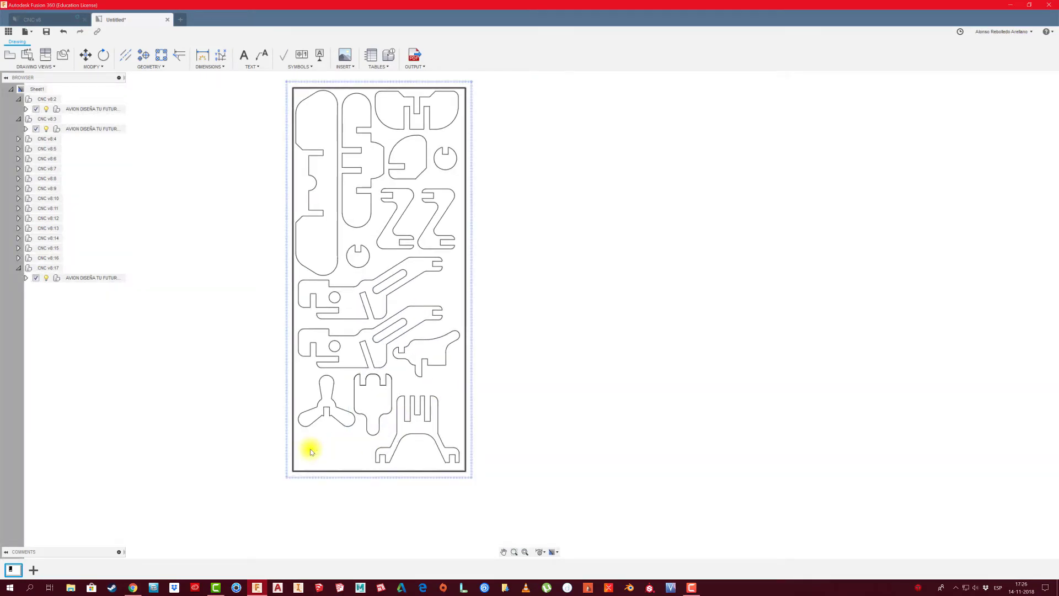
scroll(311, 450, "up", 3)
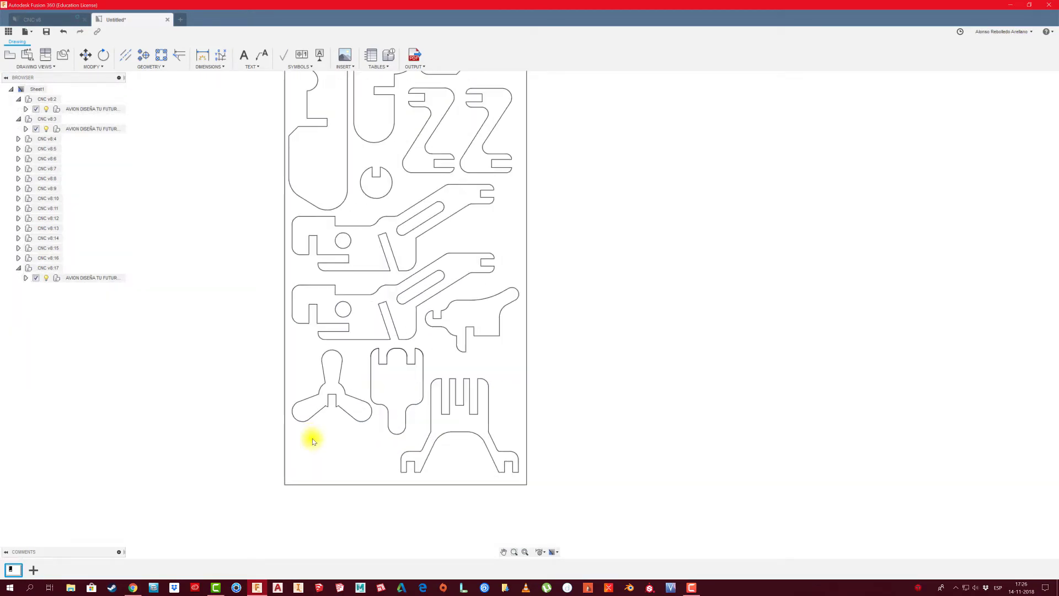
left_click(332, 391)
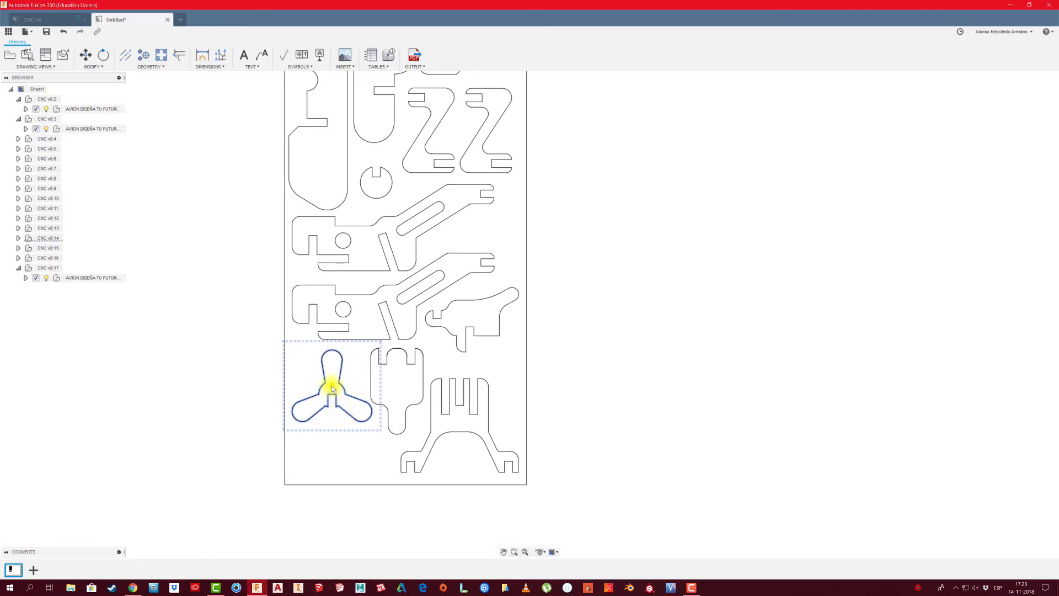
left_click_drag(333, 389, 332, 426)
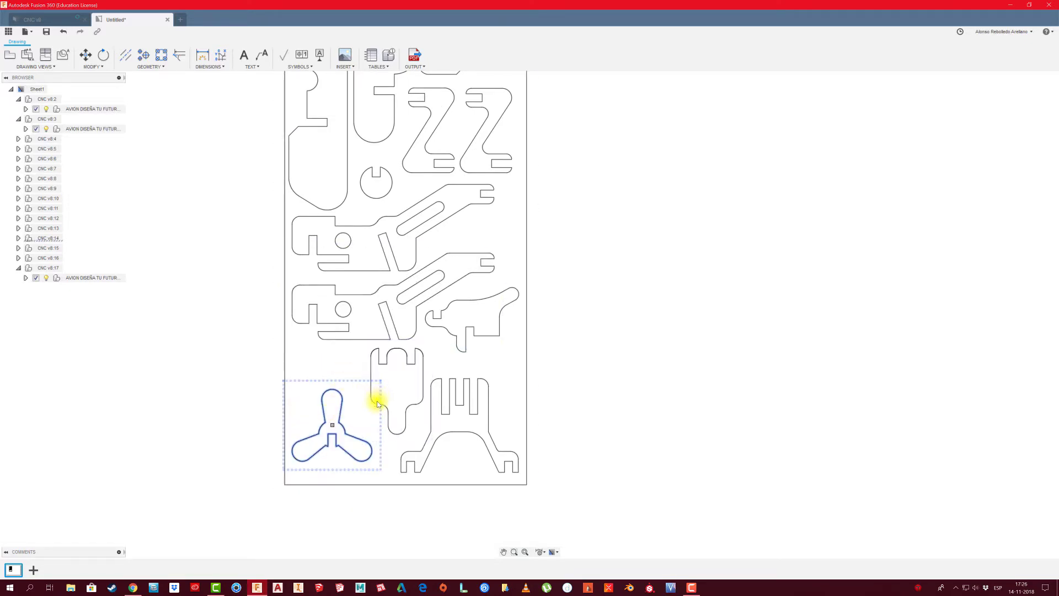
left_click(397, 390)
left_click_drag(398, 392, 390, 395)
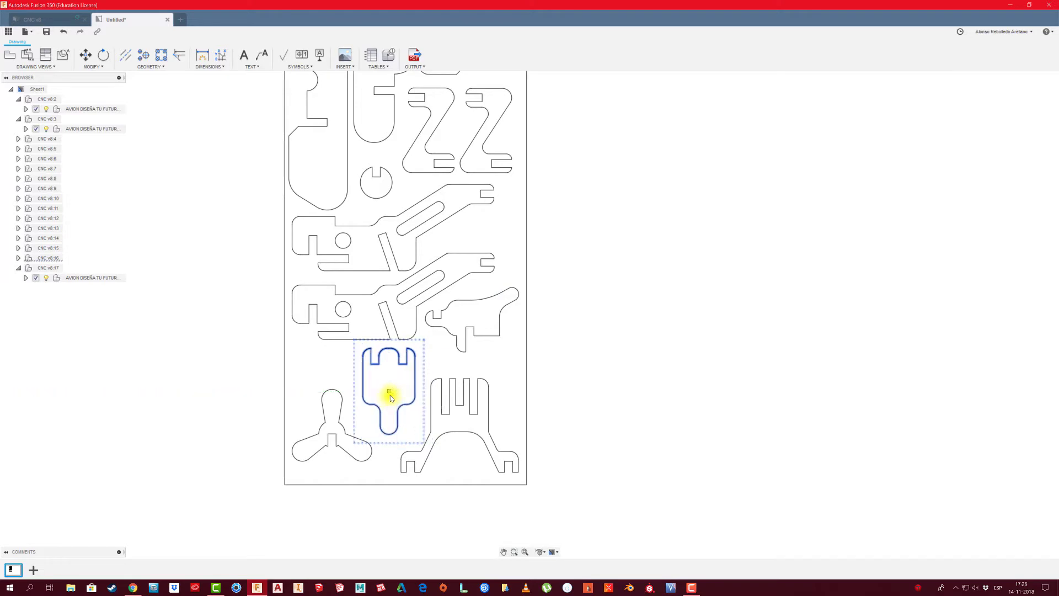
scroll(438, 331, "down", 3)
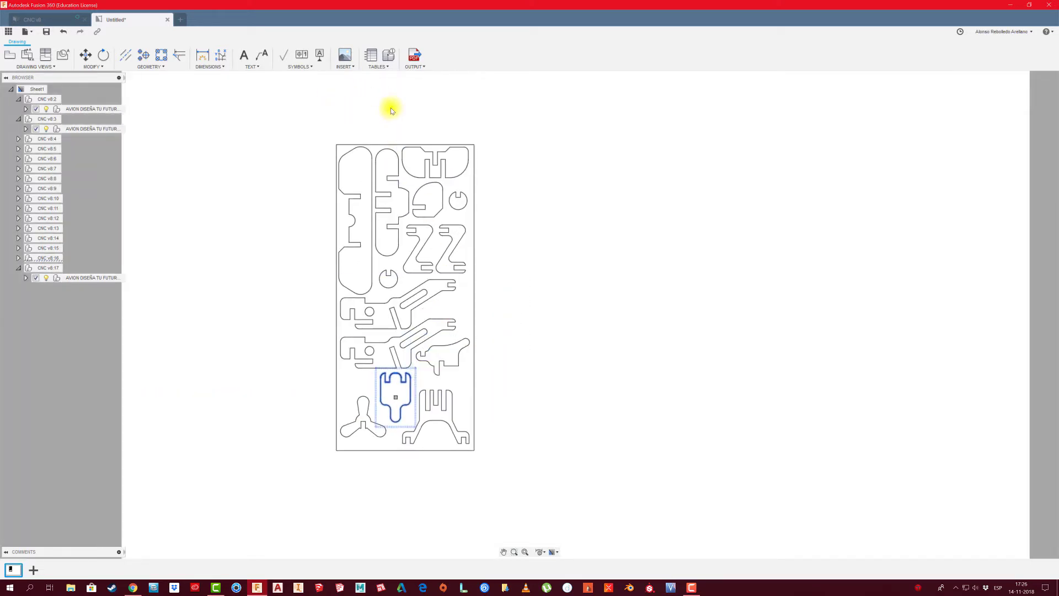
left_click(296, 356)
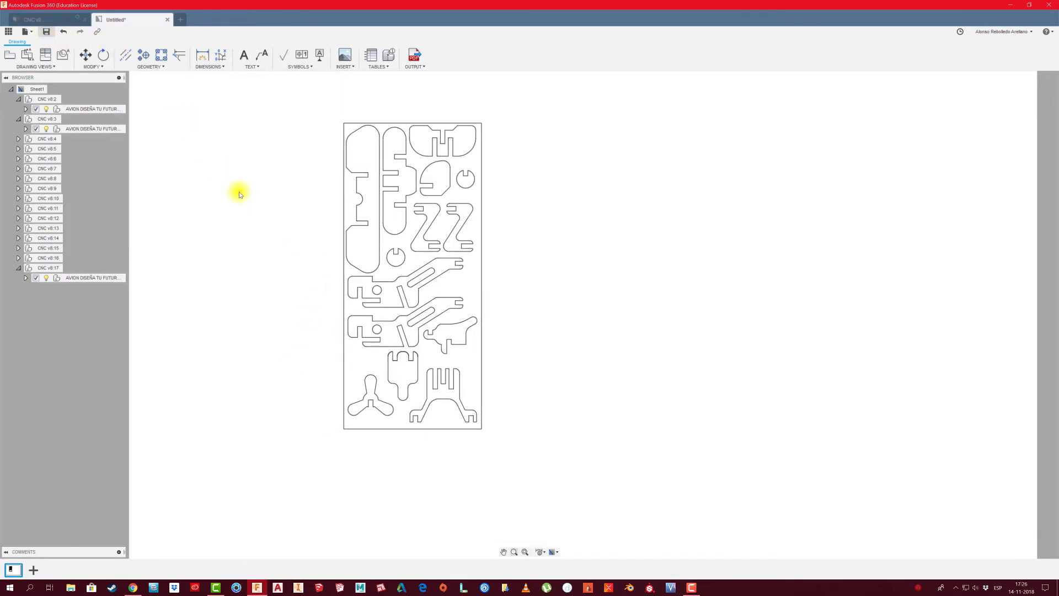
Save the drawing as 'CNC Drawing' in the AVION ENSAMBLE MDF project folder
key("ctrl+s")
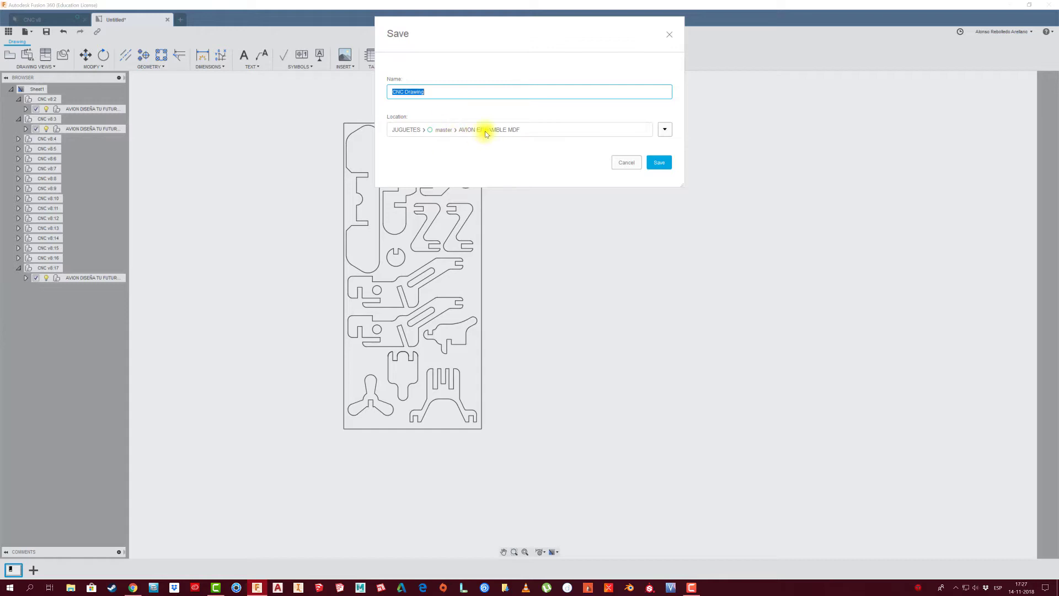
left_click(657, 163)
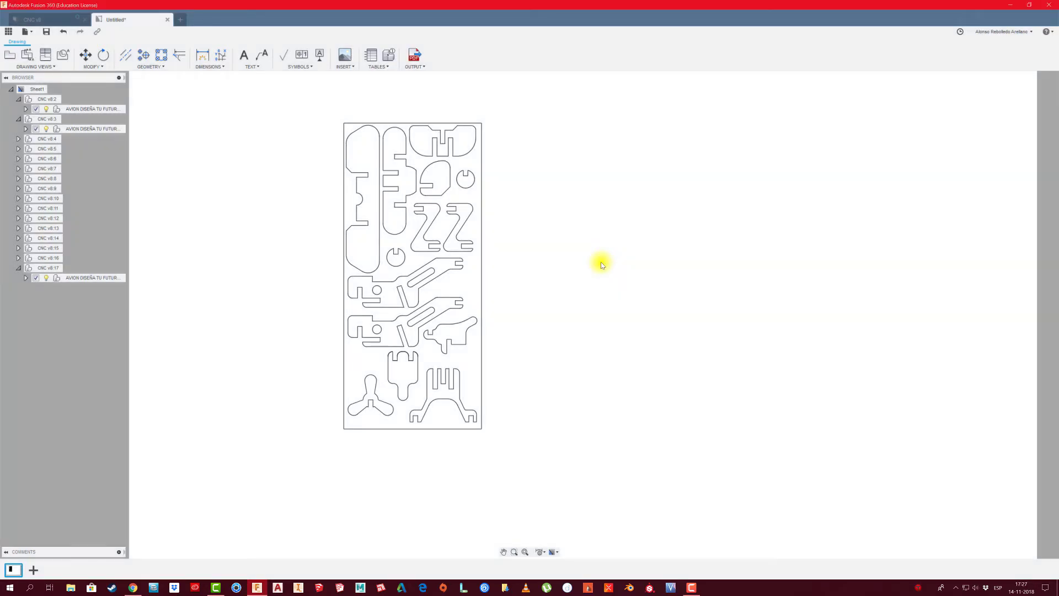
Output the nested parts drawing as a PDF named 'CNC Drawing v1' to the Escritorio folder
left_click(415, 57)
left_click_drag(592, 372, 614, 134)
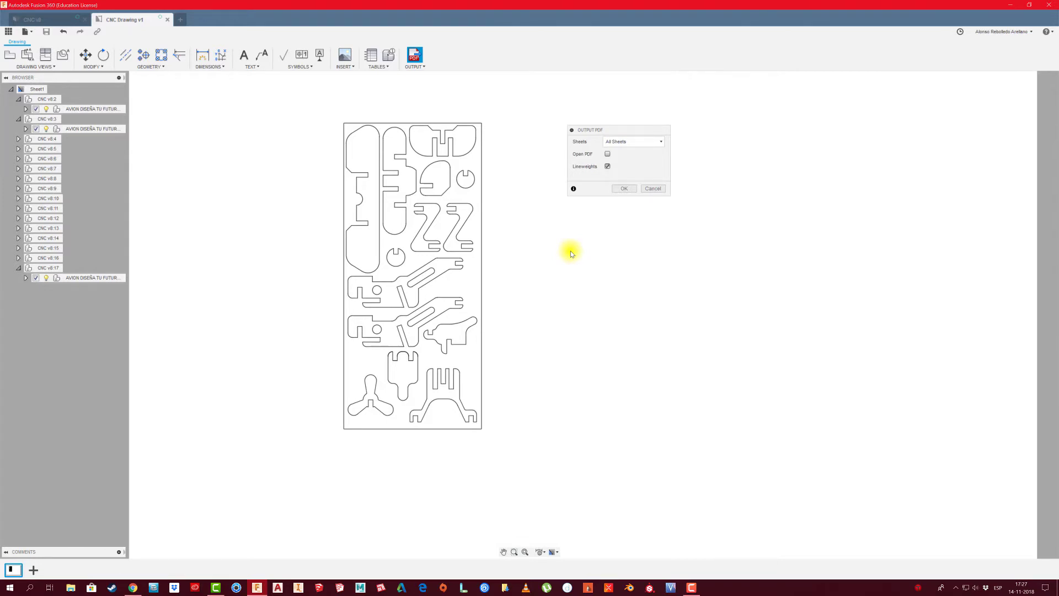
left_click(624, 189)
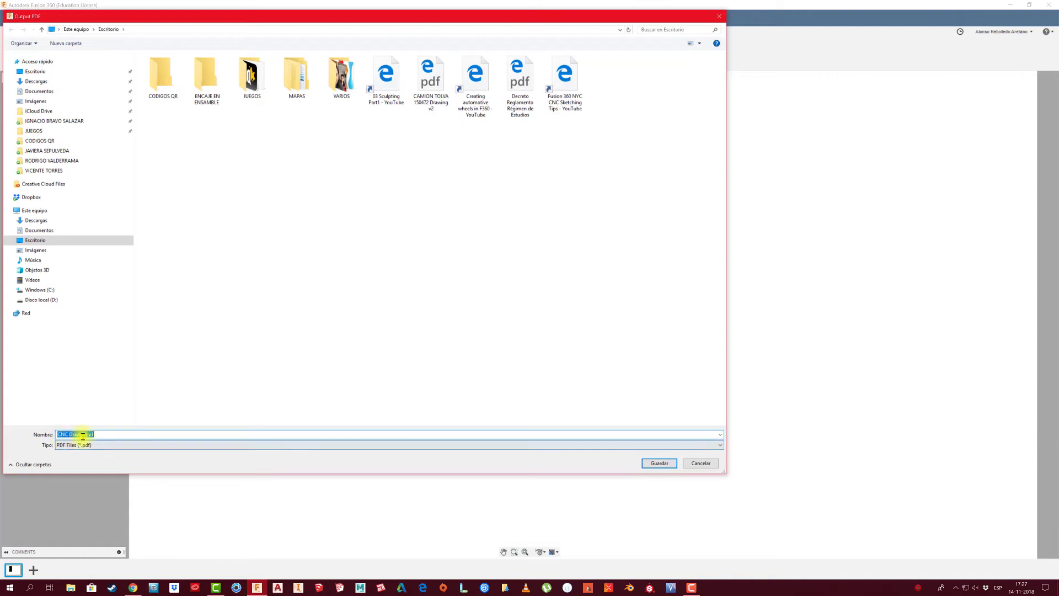
left_click(92, 445)
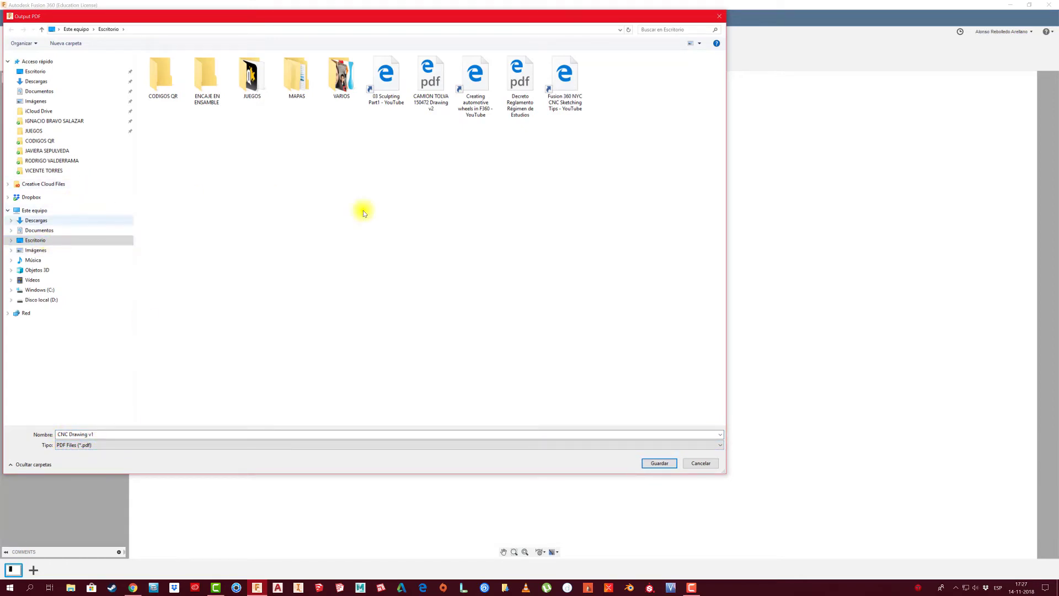
left_click(664, 466)
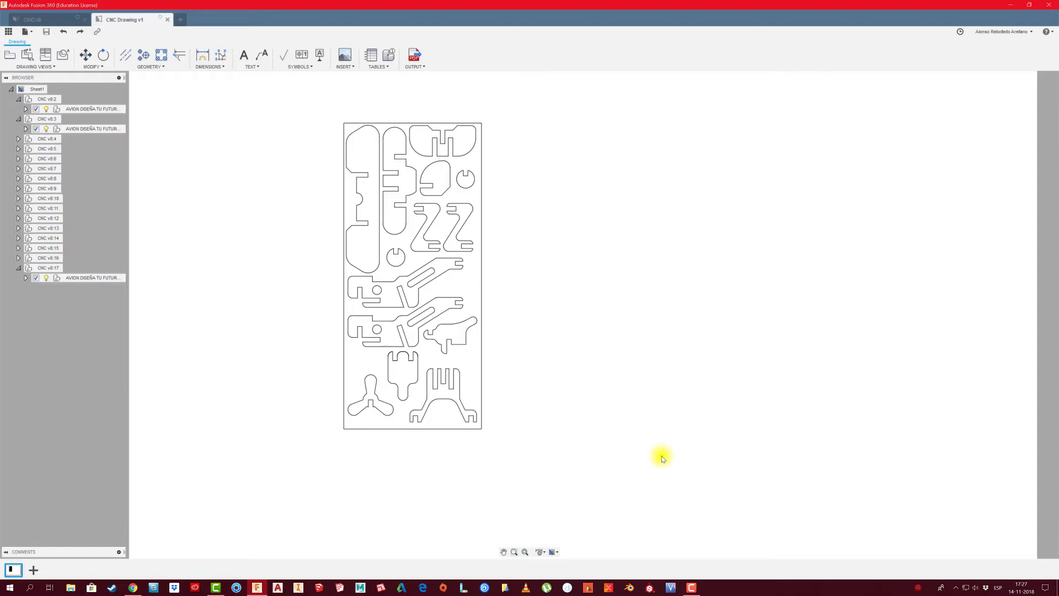
Set the drawing sheet size to A4 portrait in Sheet Settings
scroll(653, 447, "down", 3)
scroll(638, 425, "down", 3)
middle_click_drag(639, 425, 572, 270)
scroll(533, 452, "down", 1)
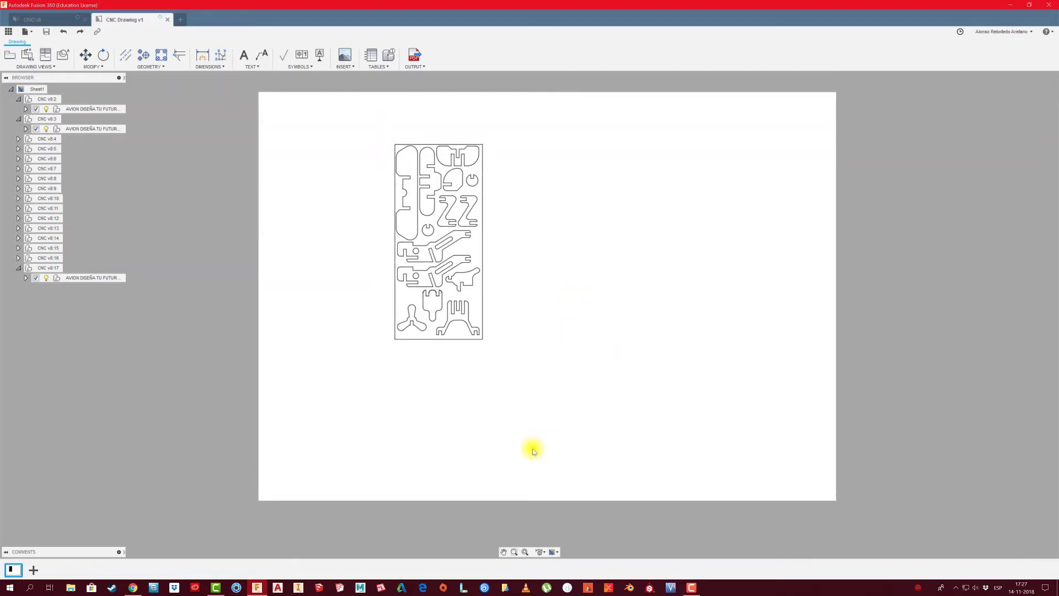
left_click(545, 553)
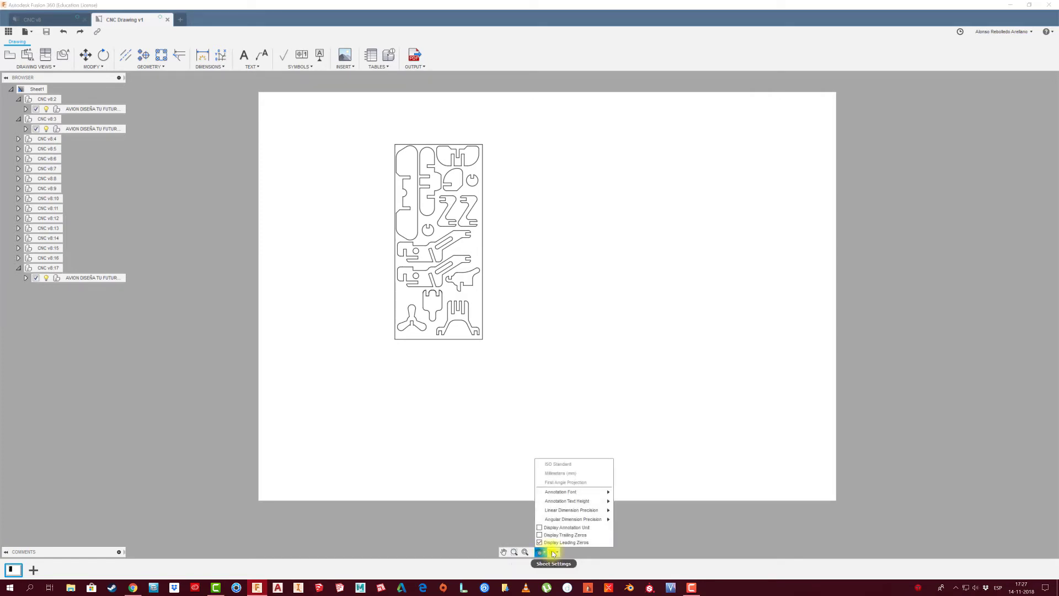
left_click(555, 553)
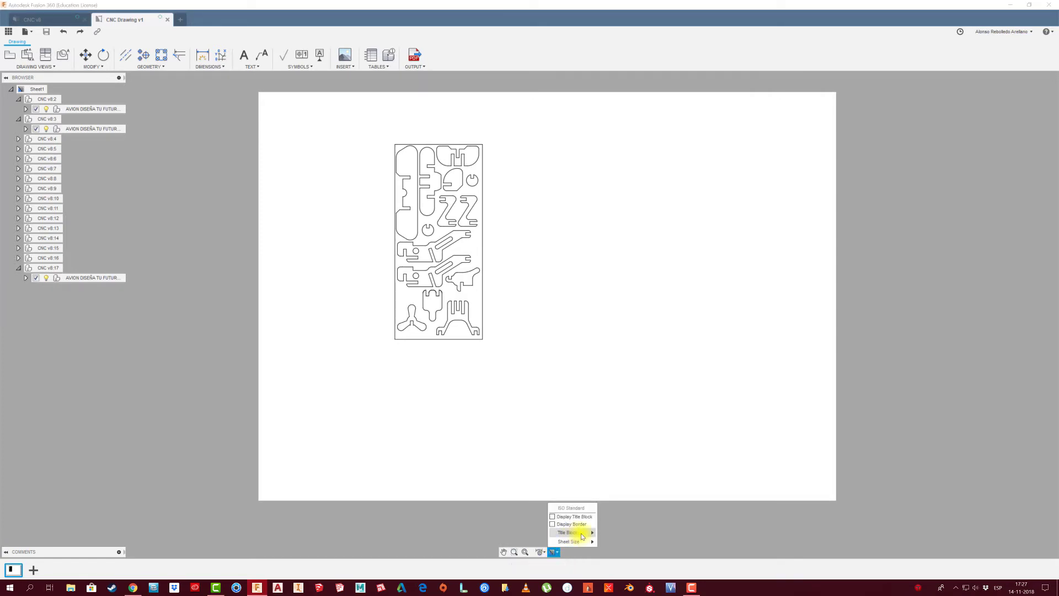
mouse_move(569, 542)
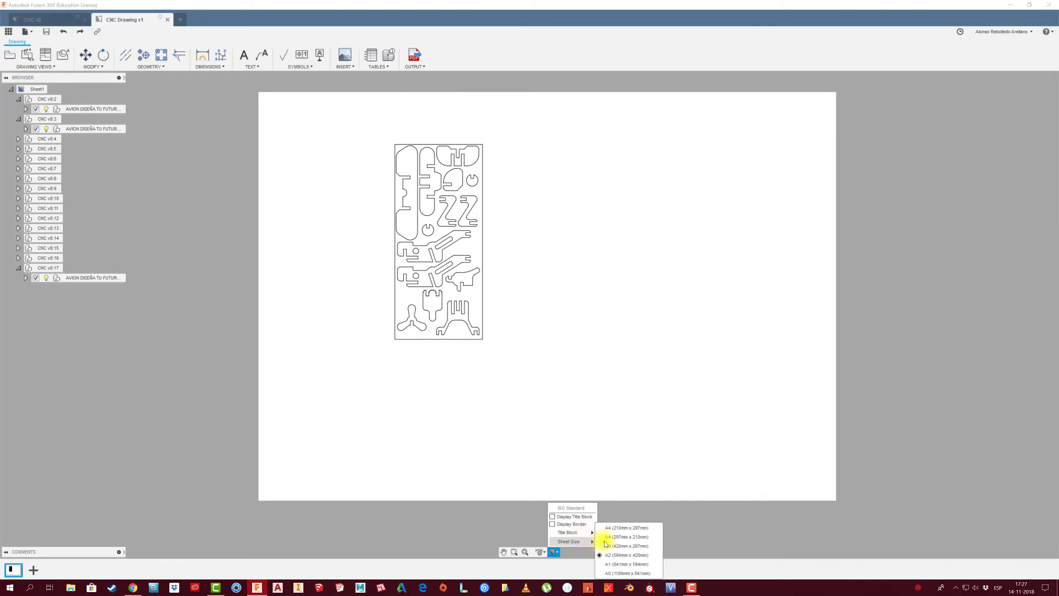
left_click(612, 527)
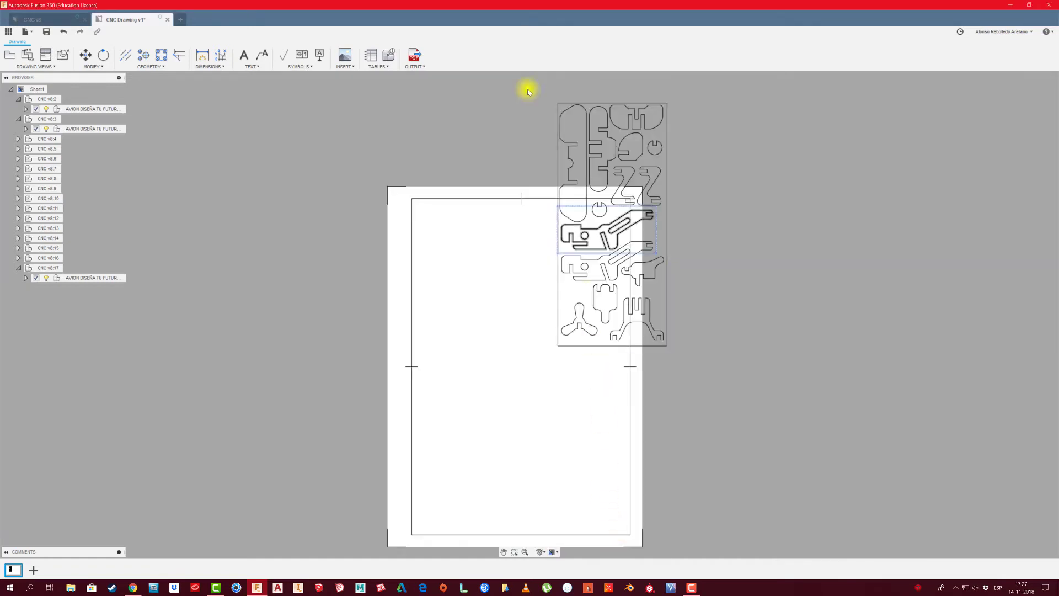
Box-select all the airplane part views on the sheet
left_click_drag(535, 83, 693, 392)
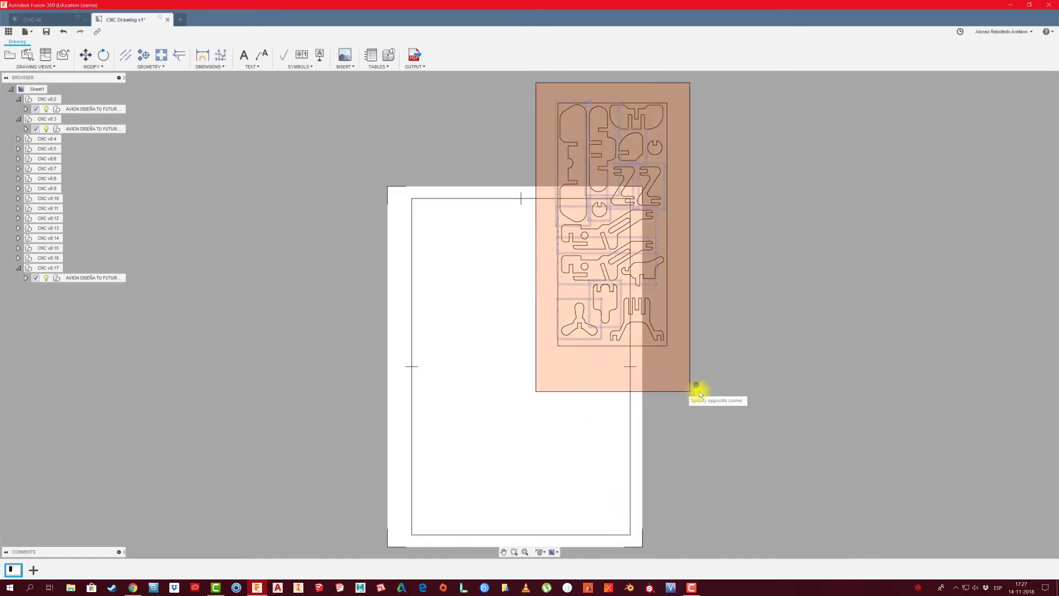
left_click(600, 210)
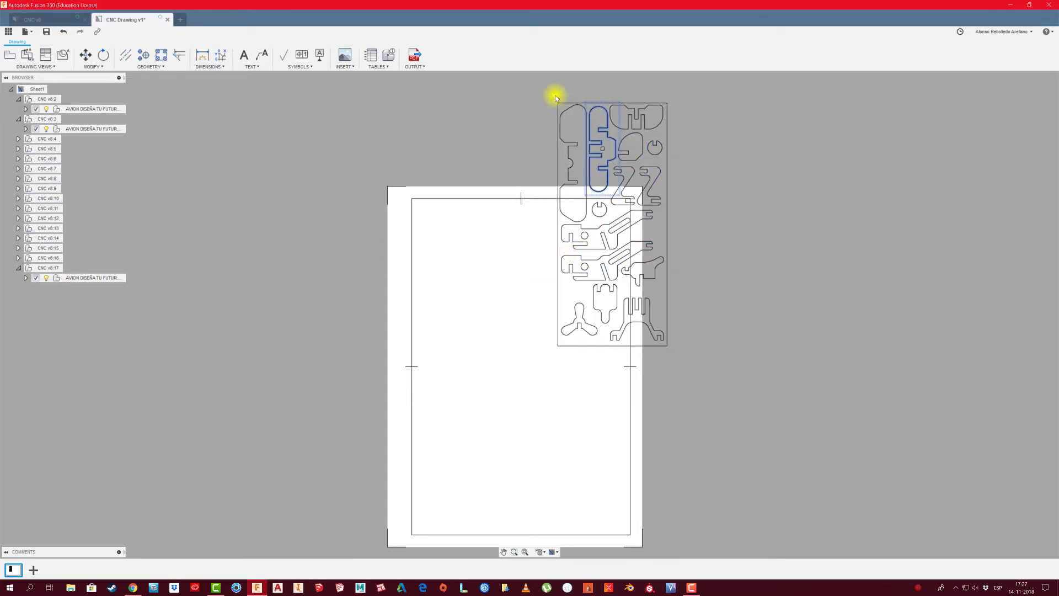
left_click_drag(532, 83, 662, 362)
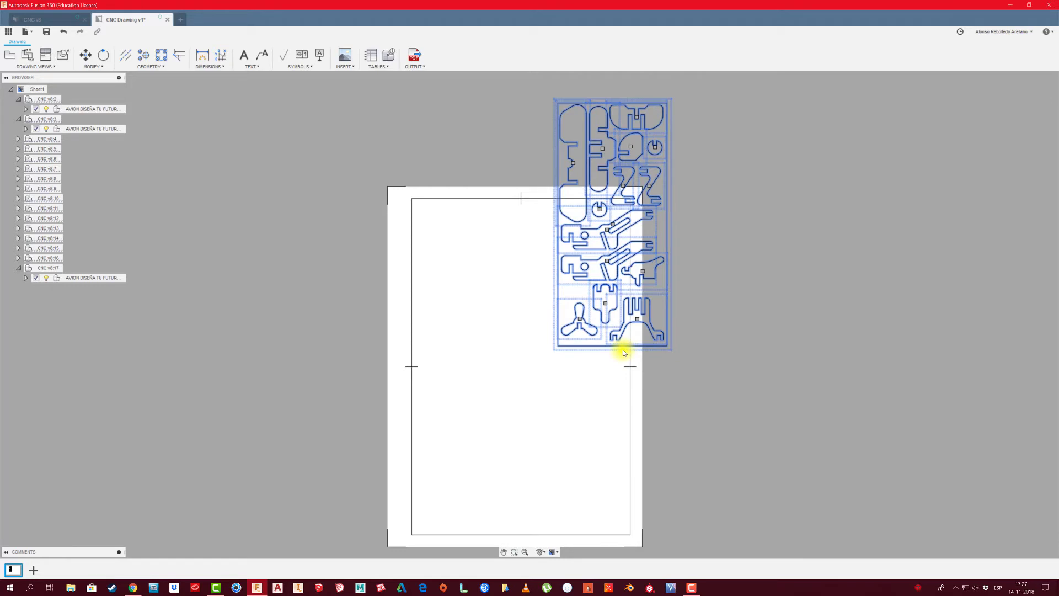
Move the selected part views from their lower-left corner into the middle of the A4 sheet
right_click(624, 352)
mouse_move(612, 402)
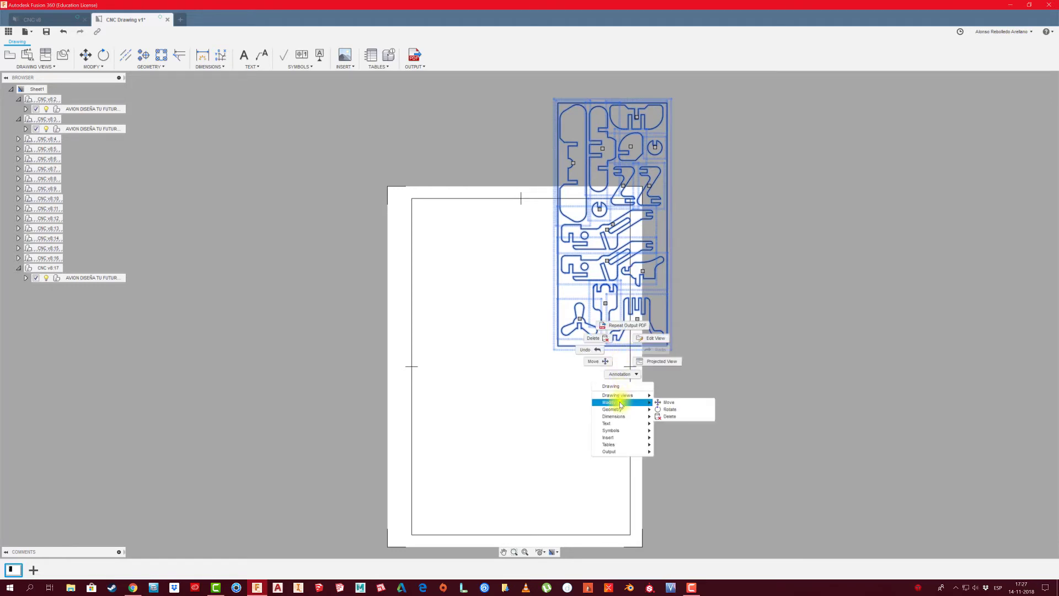
left_click(663, 403)
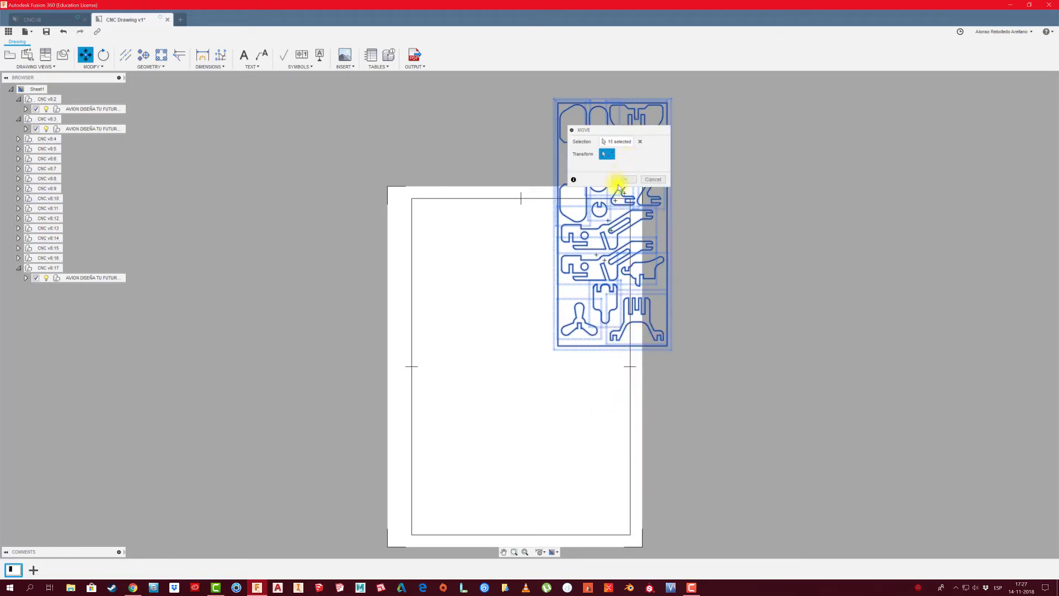
left_click(559, 346)
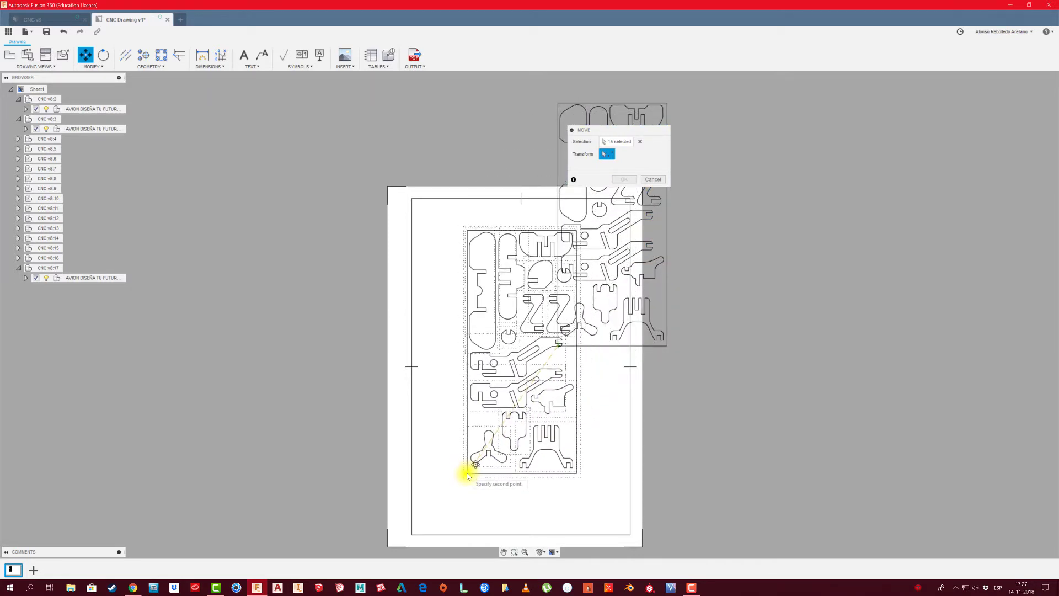
left_click(467, 475)
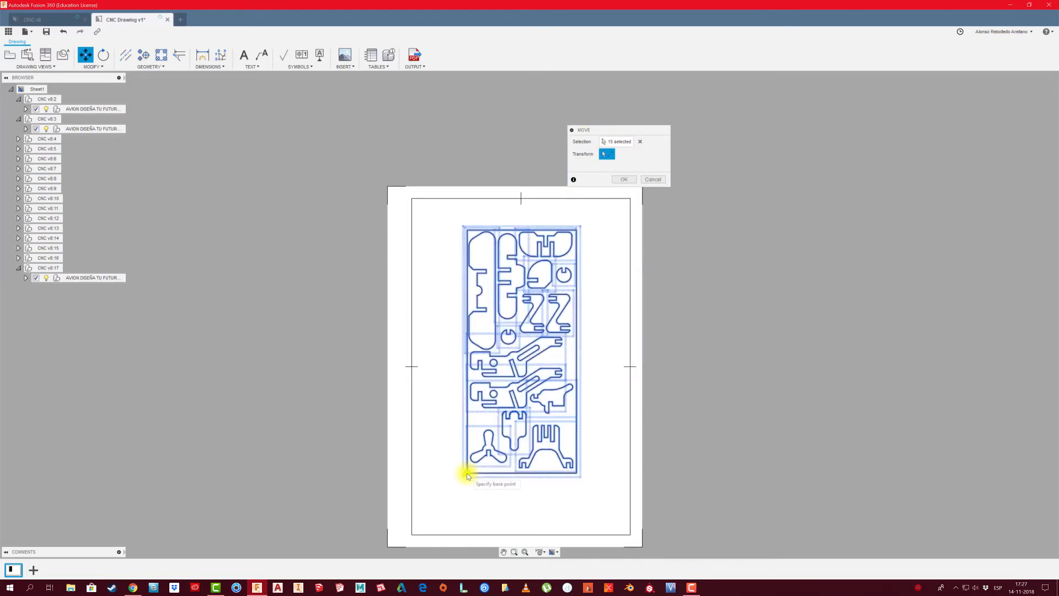
left_click(624, 183)
Turn off Display Border in Sheet Settings to hide the border and title block
left_click(556, 553)
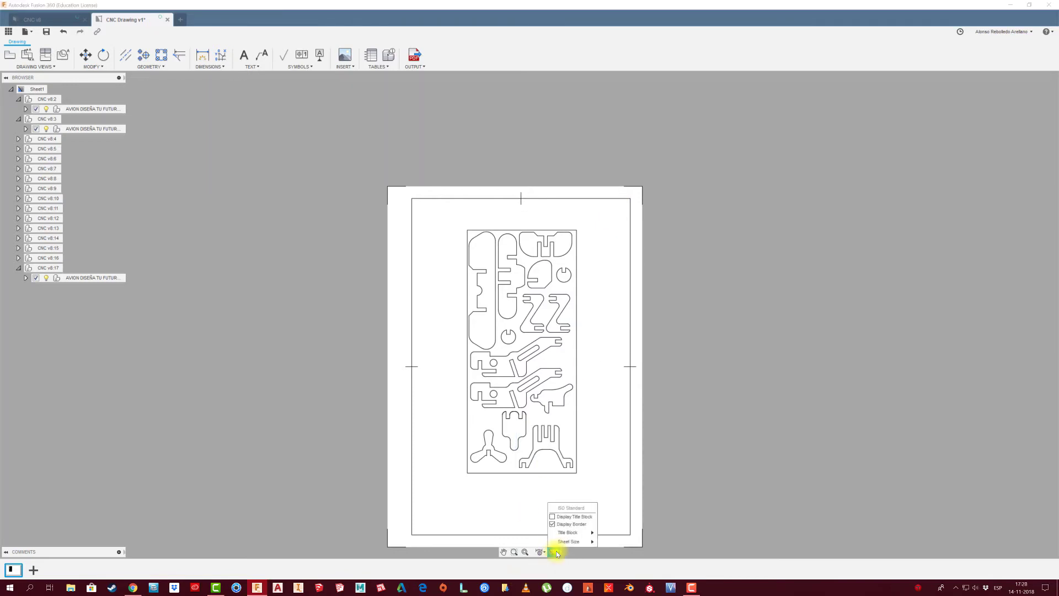
left_click(554, 528)
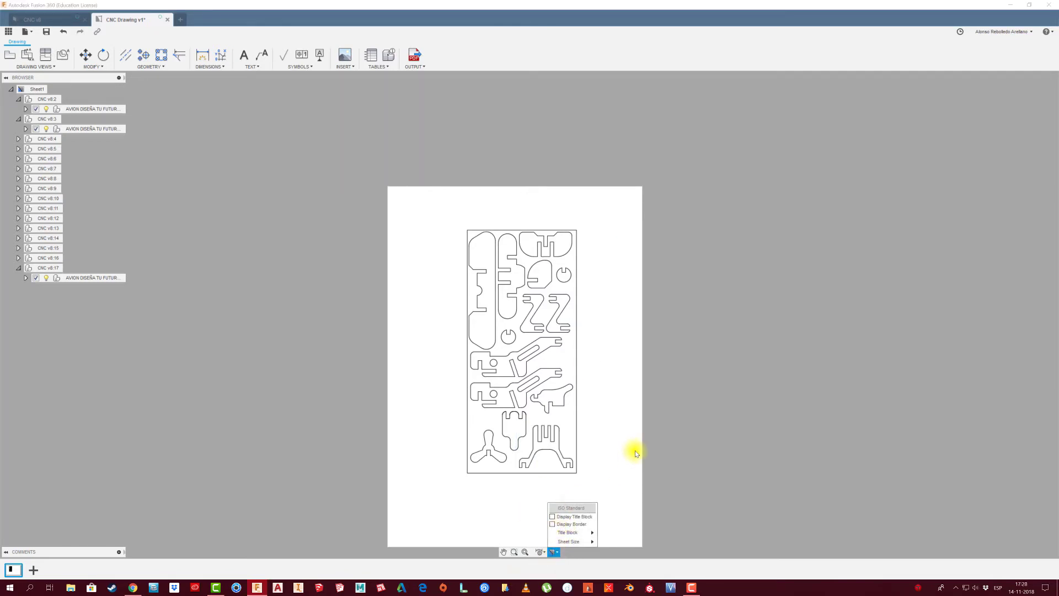
mouse_move(605, 344)
middle_mouse_down()
mouse_move(592, 319)
mouse_move(486, 265)
middle_mouse_up()
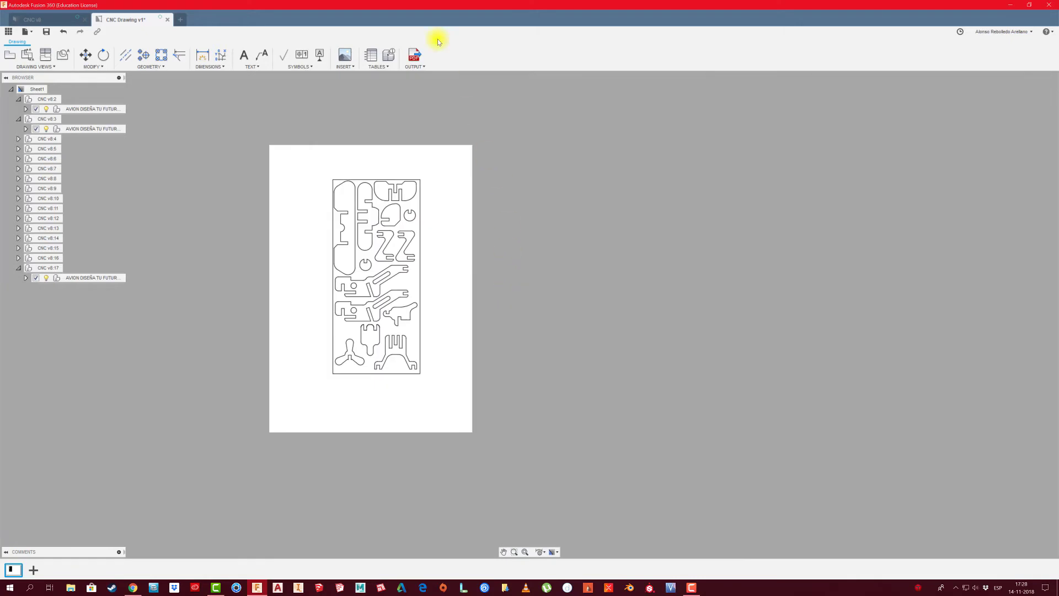
Re-export the A4 layout to PDF, overwriting 'CNC Drawing v1' on the desktop
left_click(419, 55)
left_click(617, 190)
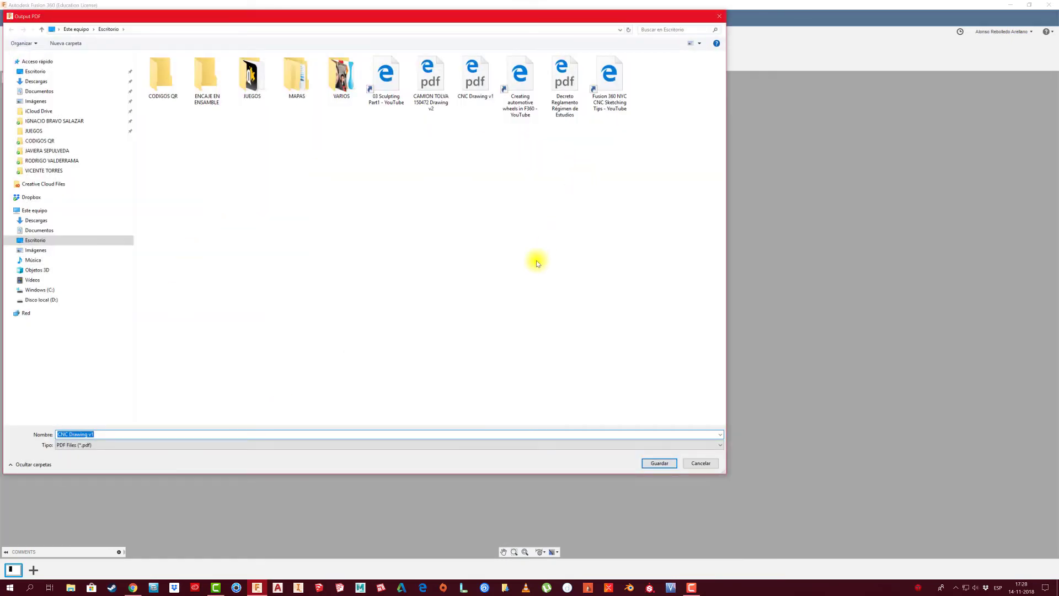
left_click(480, 81)
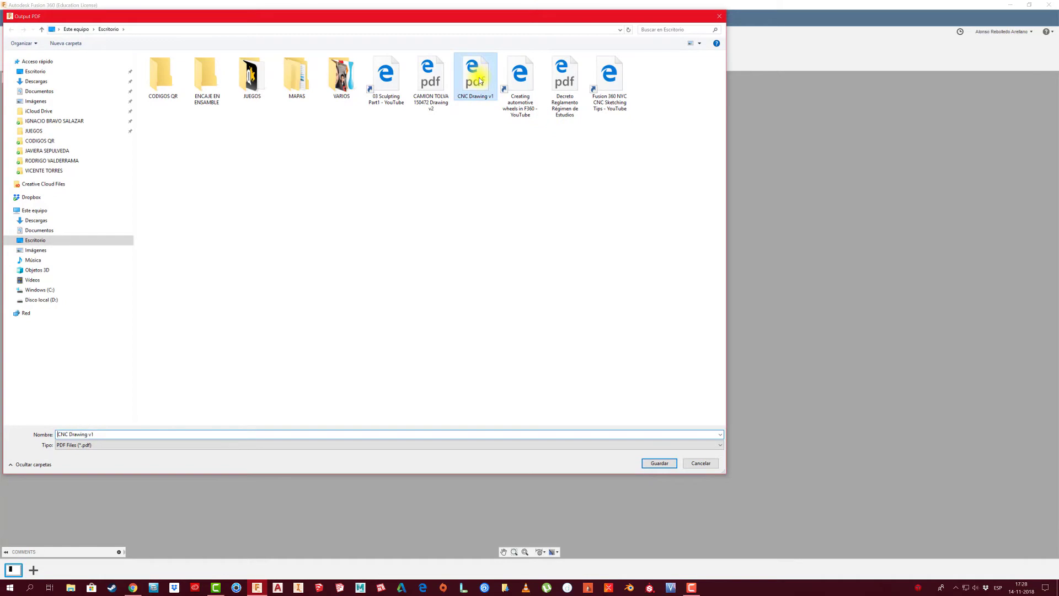
left_click(659, 465)
left_click(557, 295)
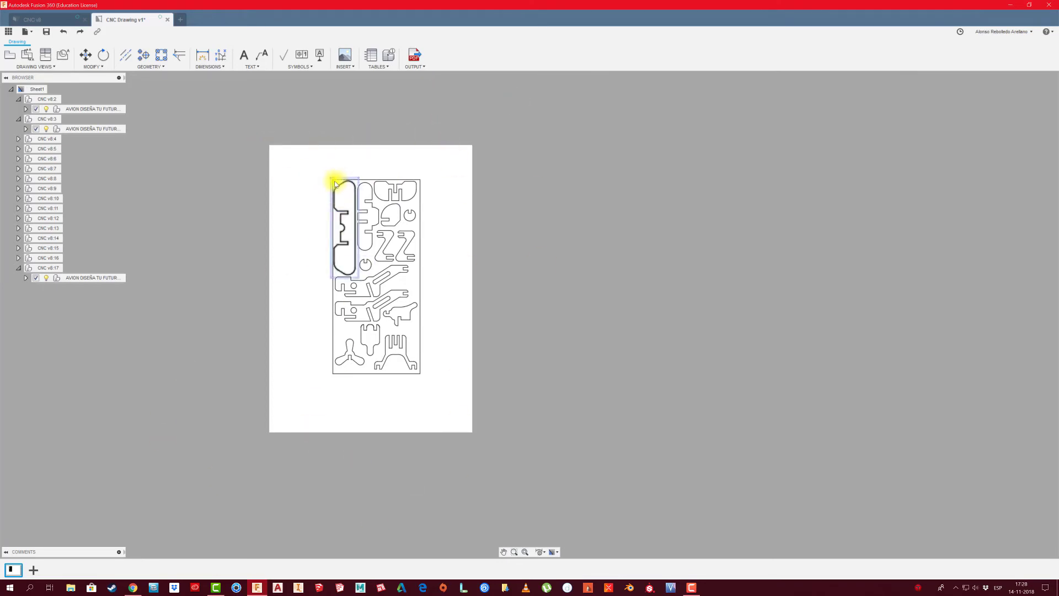
Minimize Fusion 360 and open the desktop 'CNC Drawing v1' PDF in Edge
left_click(1018, 7)
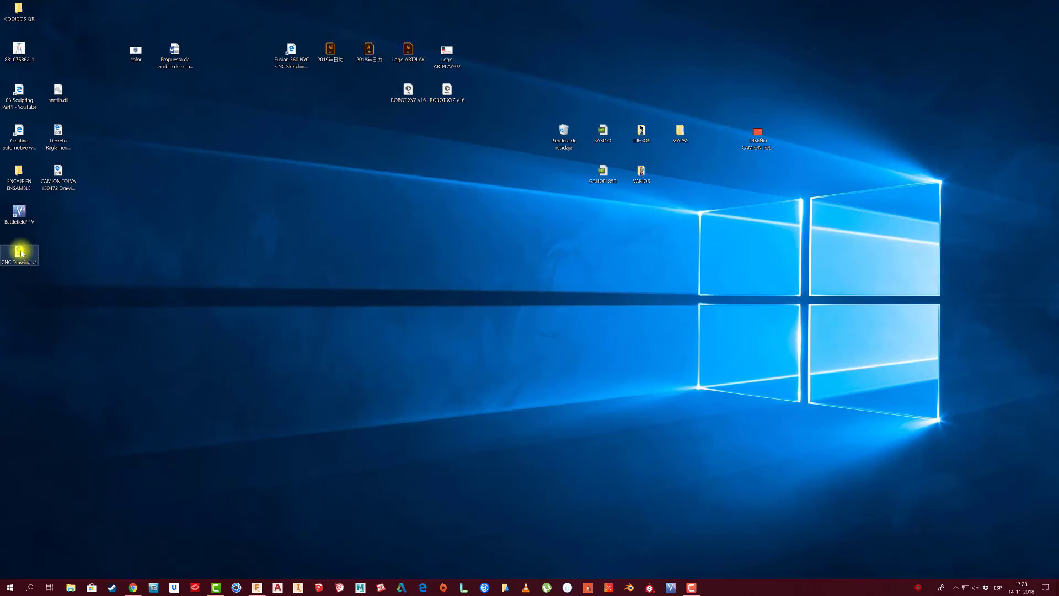
double_click(20, 252)
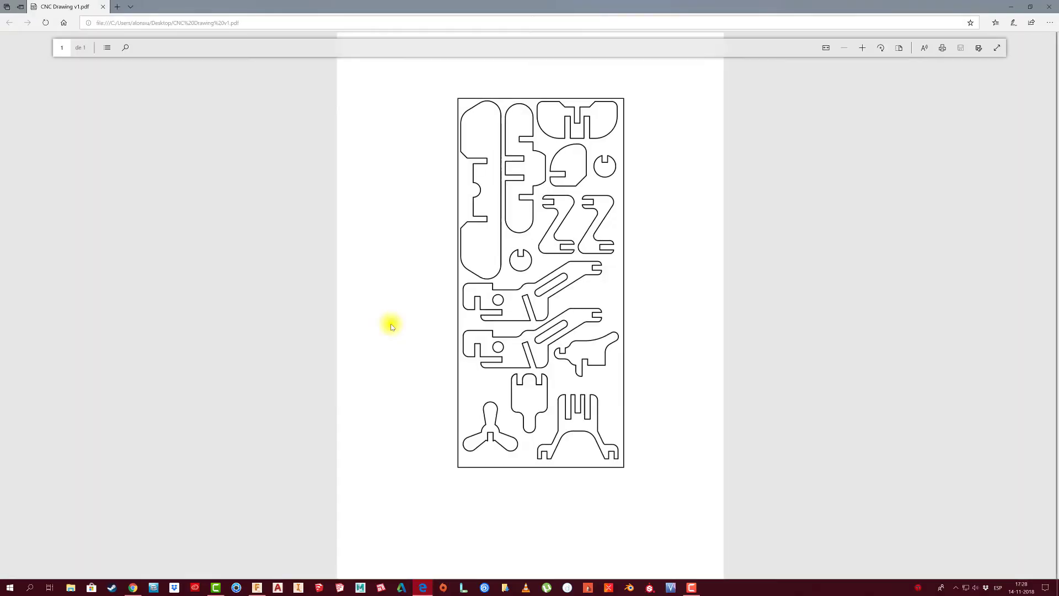